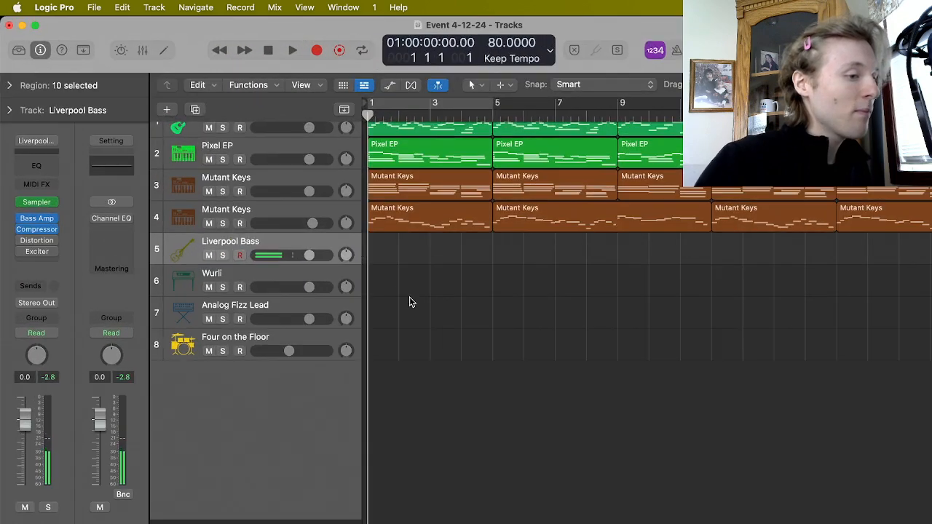
Look over the arrangement and play the first section from bar 1 to the end of its regions at bar 47.
{"action": "scroll", "coordinate": [410, 302], "scroll_direction": "right", "scroll_amount": 4}
{"action": "scroll", "coordinate": [410, 302], "scroll_direction": "up", "scroll_amount": 1}
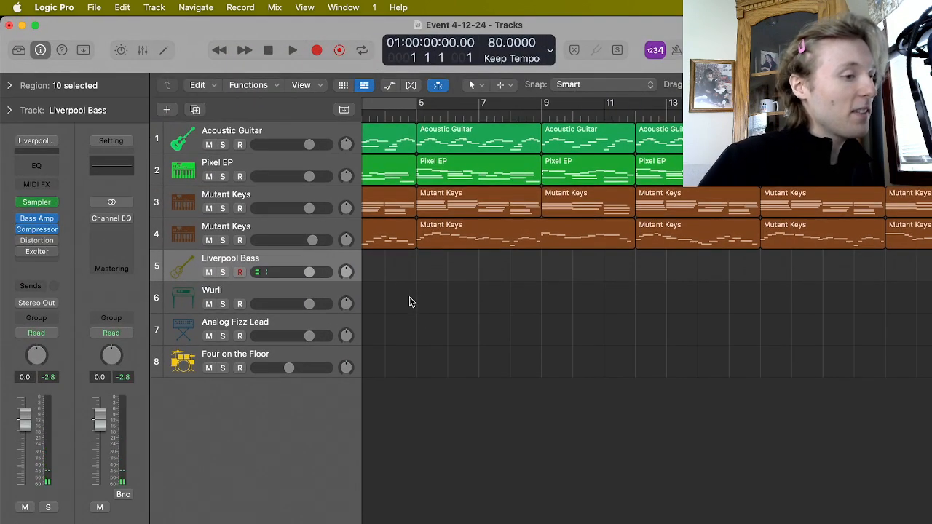
{"action": "scroll", "coordinate": [409, 302], "scroll_direction": "right", "scroll_amount": 4}
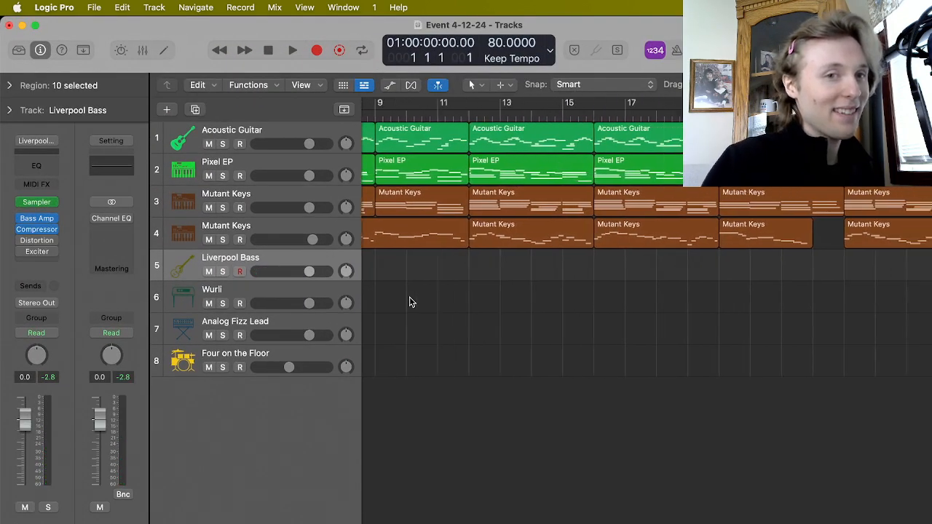
{"action": "scroll", "coordinate": [409, 302], "scroll_direction": "right", "scroll_amount": 15}
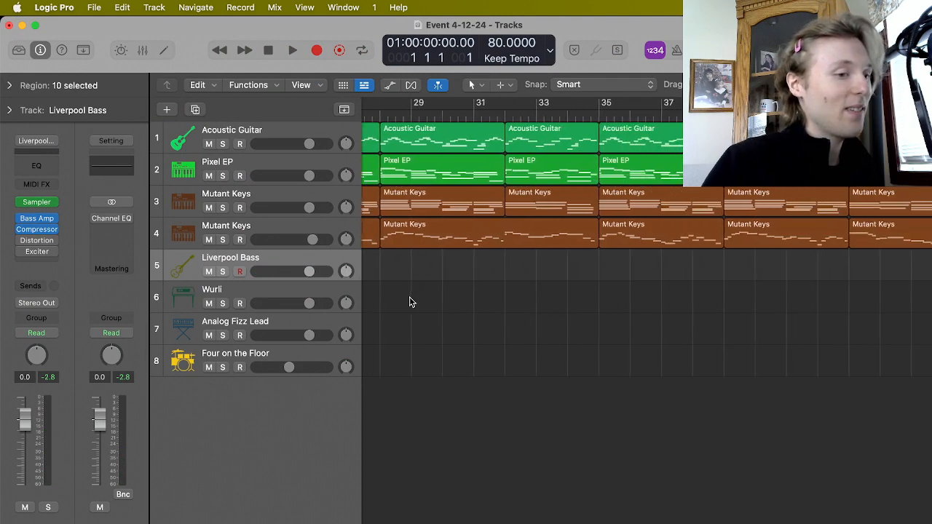
{"action": "scroll", "coordinate": [409, 302], "scroll_direction": "right", "scroll_amount": 10}
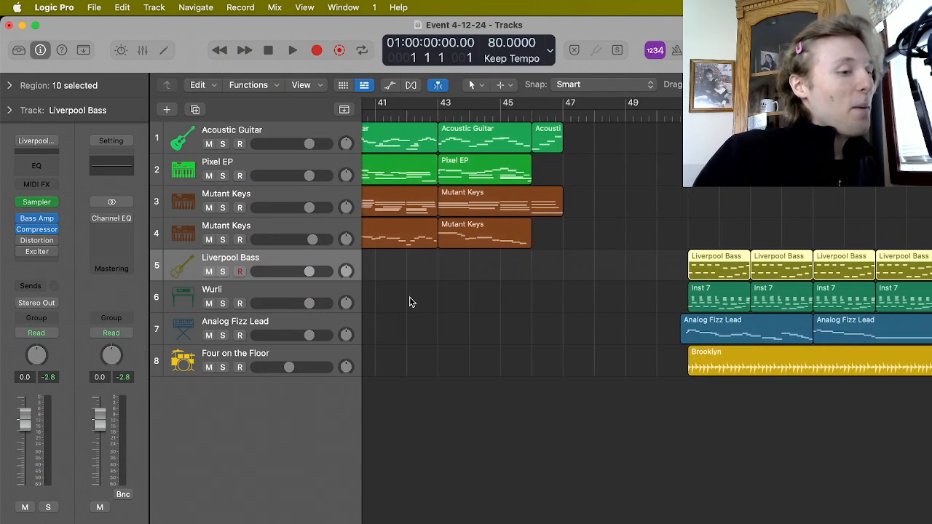
{"action": "scroll", "coordinate": [409, 302], "scroll_direction": "right", "scroll_amount": 4}
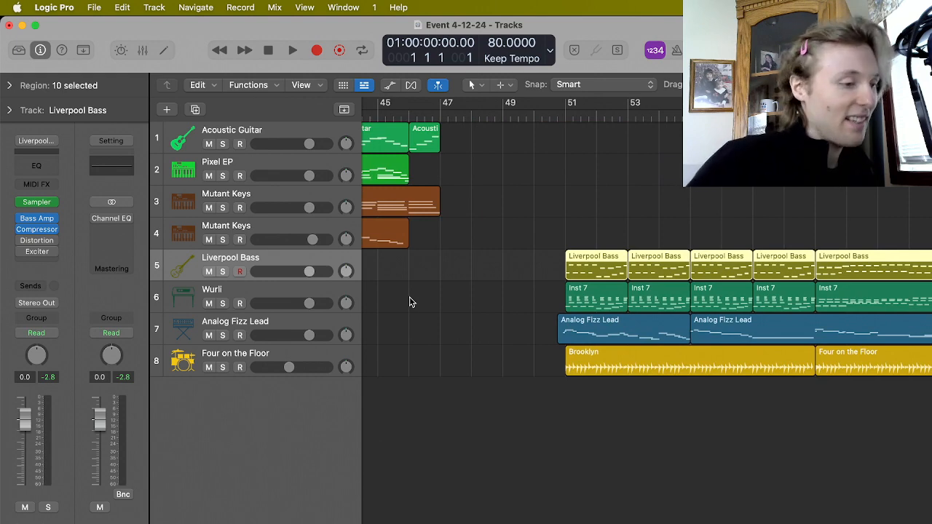
{"action": "key", "text": "Return"}
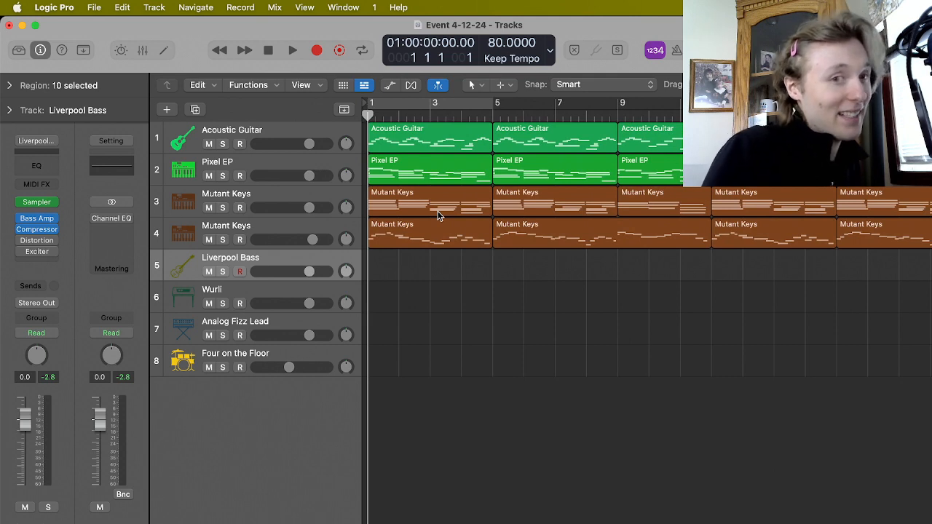
{"action": "key", "text": "space"}
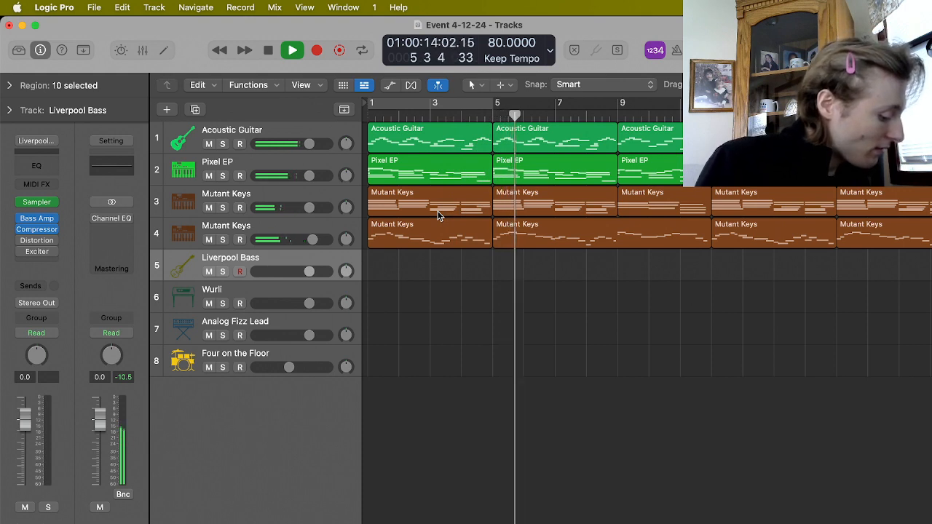
{"action": "left_click", "coordinate": [438, 215]}
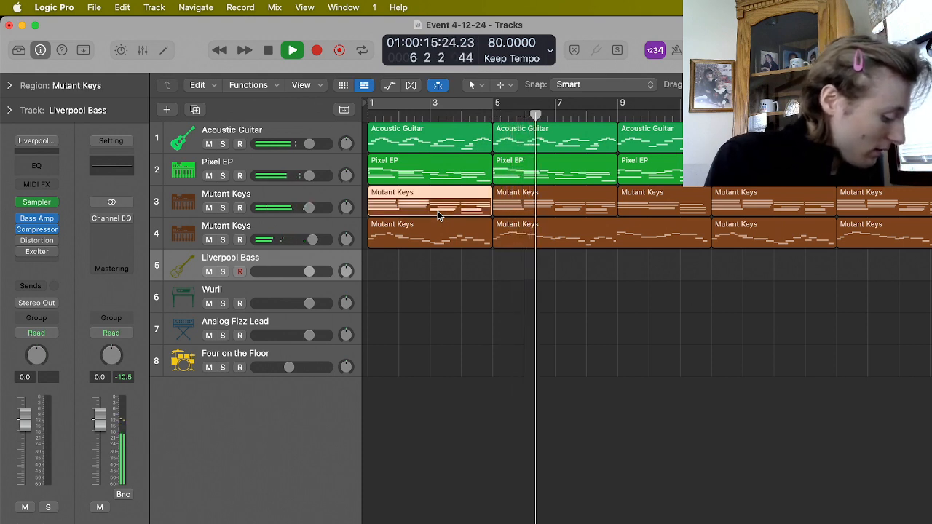
{"action": "left_click", "coordinate": [464, 319]}
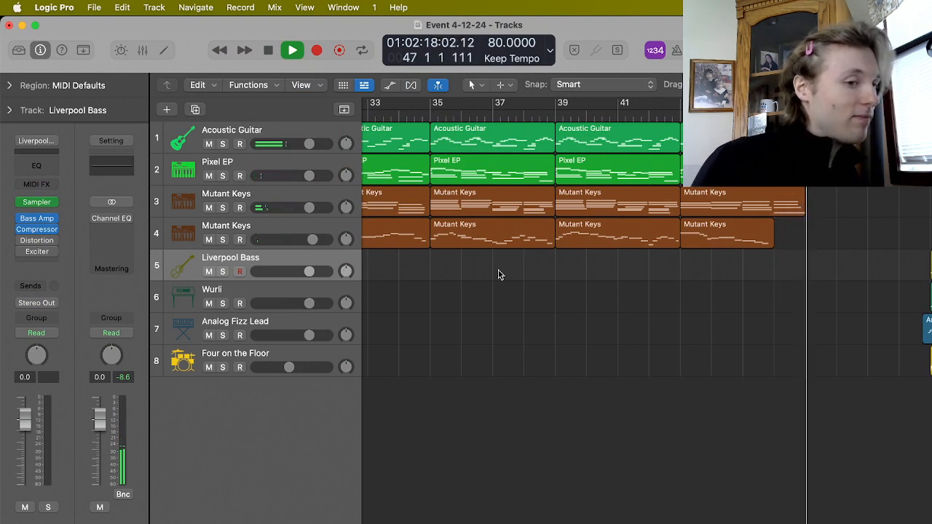
{"action": "key", "text": "space"}
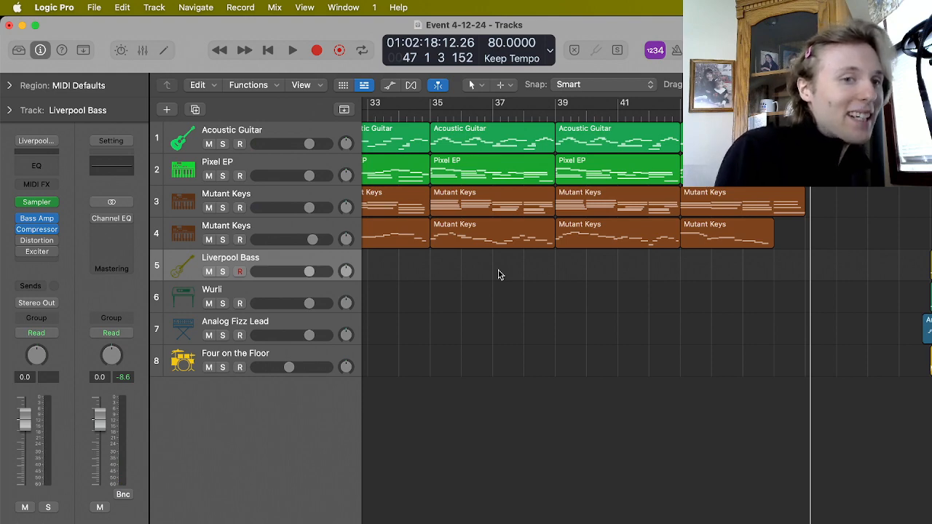
Place the playhead at bar 50, beat 3, just ahead of the second section's regions.
{"action": "scroll", "coordinate": [499, 275], "scroll_direction": "left", "scroll_amount": 10}
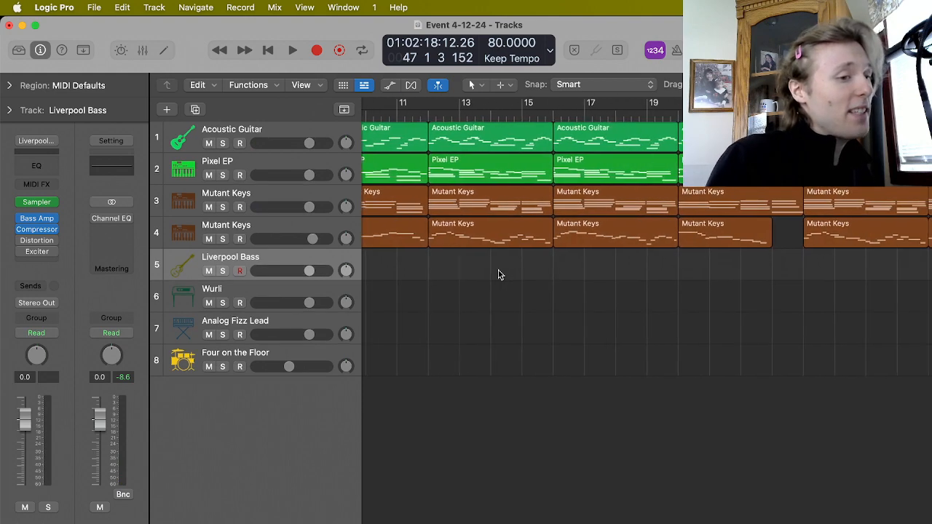
{"action": "scroll", "coordinate": [499, 275], "scroll_direction": "left", "scroll_amount": 10}
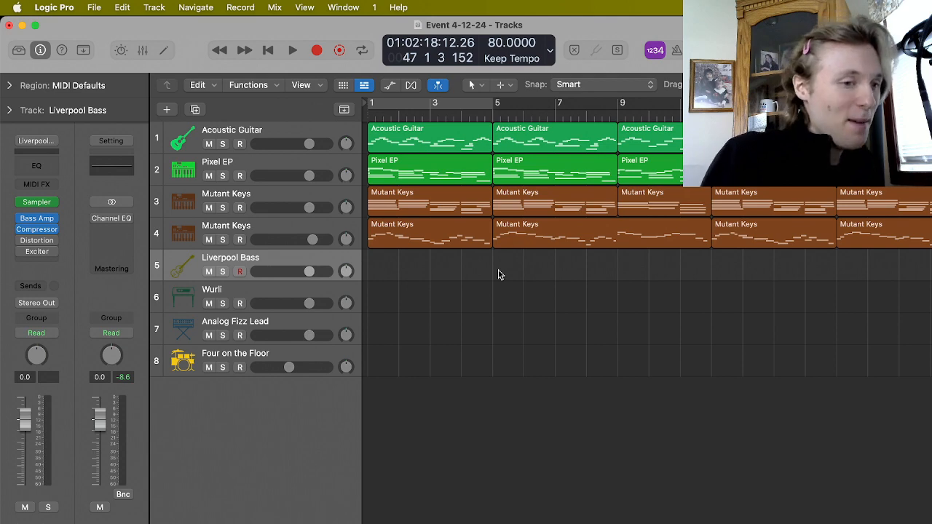
{"action": "scroll", "coordinate": [499, 275], "scroll_direction": "right", "scroll_amount": 5}
{"action": "scroll", "coordinate": [498, 274], "scroll_direction": "right", "scroll_amount": 10}
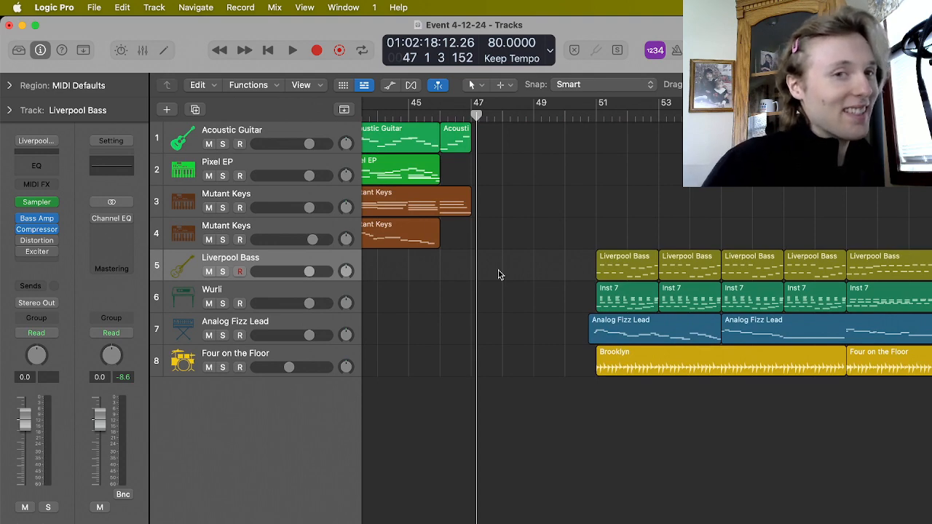
{"action": "scroll", "coordinate": [499, 275], "scroll_direction": "right", "scroll_amount": 2}
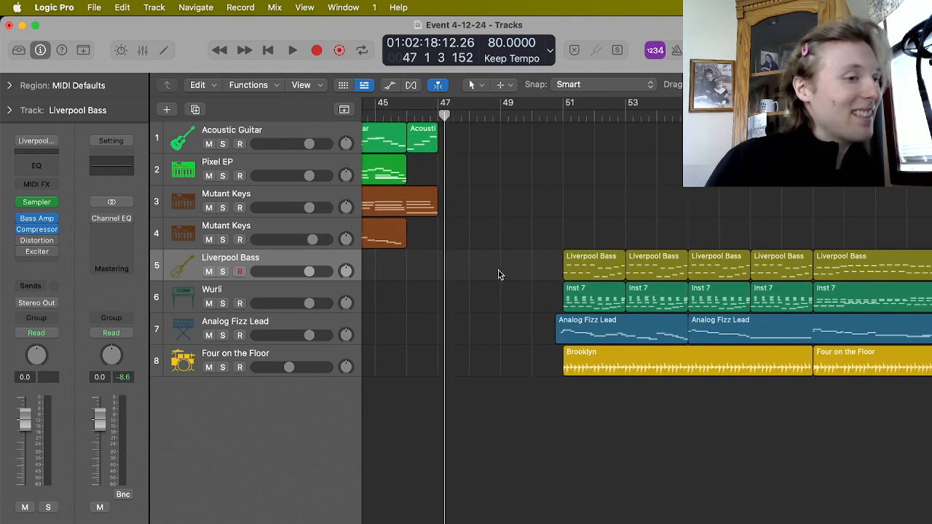
{"action": "left_click", "coordinate": [438, 119]}
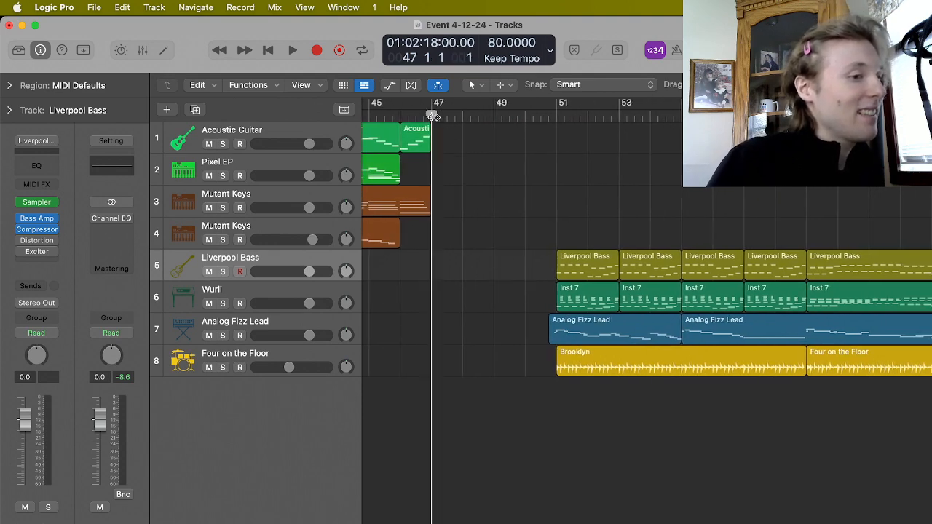
{"action": "left_click", "coordinate": [494, 119]}
{"action": "left_click", "coordinate": [557, 116]}
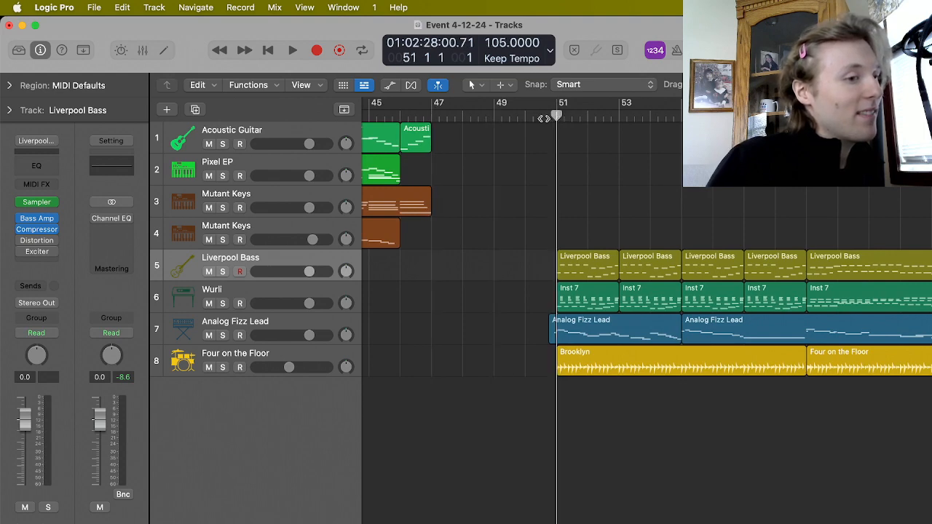
{"action": "left_click", "coordinate": [539, 117]}
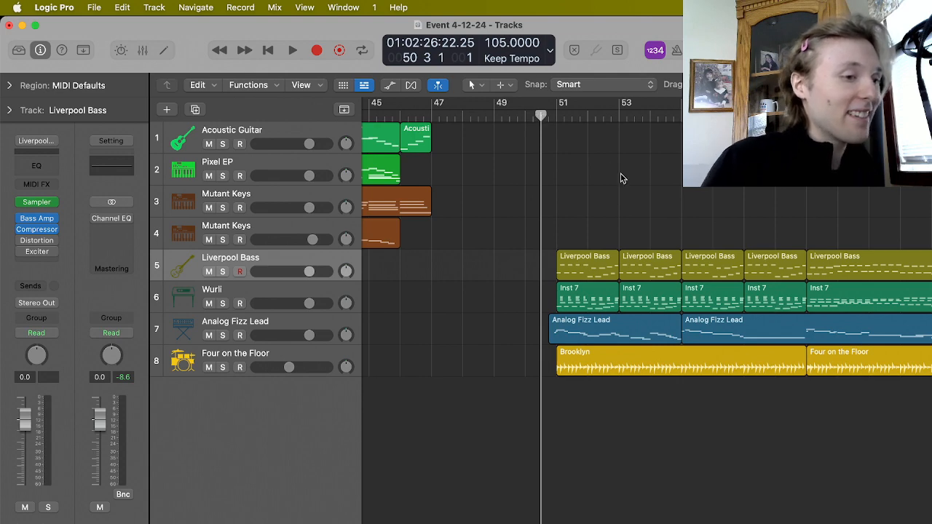
Play the second section from bar 50 until just past the end of its regions.
{"action": "scroll", "coordinate": [621, 178], "scroll_direction": "right", "scroll_amount": 10}
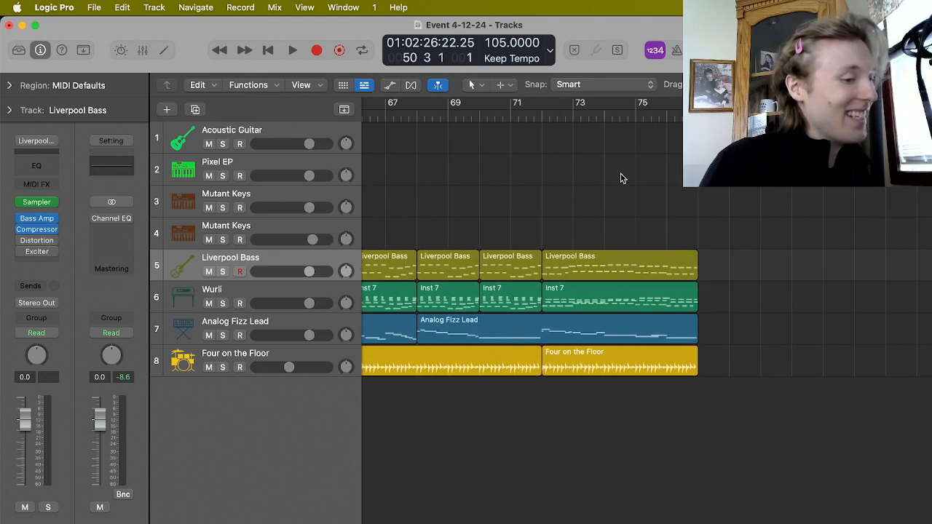
{"action": "scroll", "coordinate": [621, 178], "scroll_direction": "left", "scroll_amount": 10}
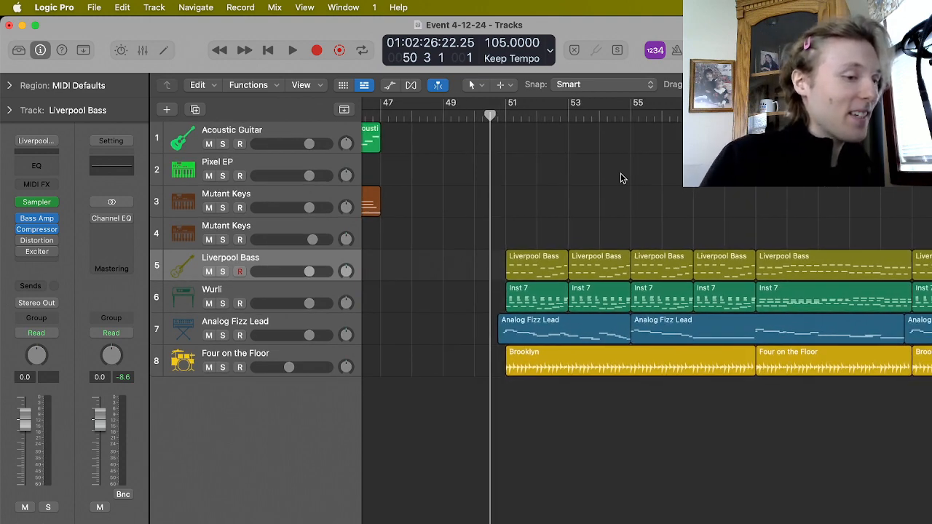
{"action": "key", "text": "space"}
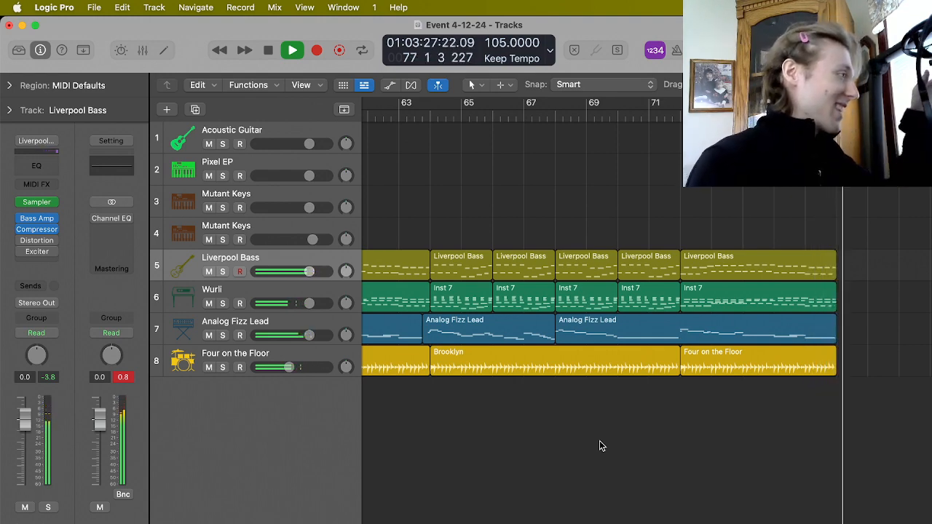
{"action": "key", "text": "space"}
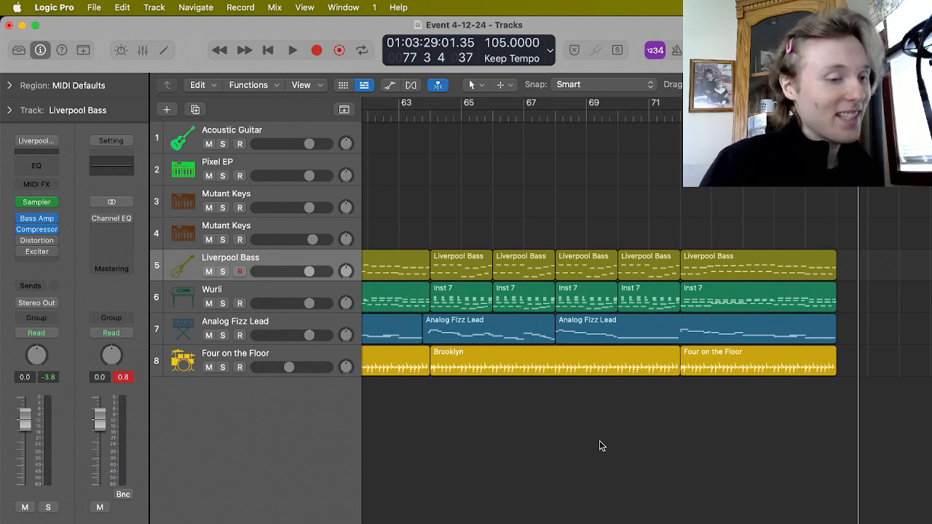
Return the playhead to the beginning of the project.
{"action": "scroll", "coordinate": [599, 440], "scroll_direction": "left", "scroll_amount": 10}
{"action": "scroll", "coordinate": [599, 440], "scroll_direction": "right", "scroll_amount": 3}
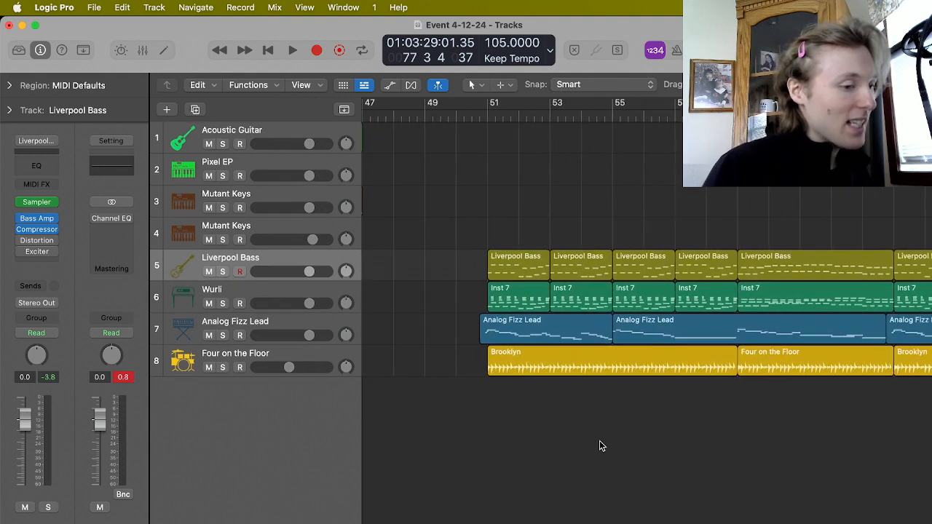
{"action": "left_click", "coordinate": [450, 116]}
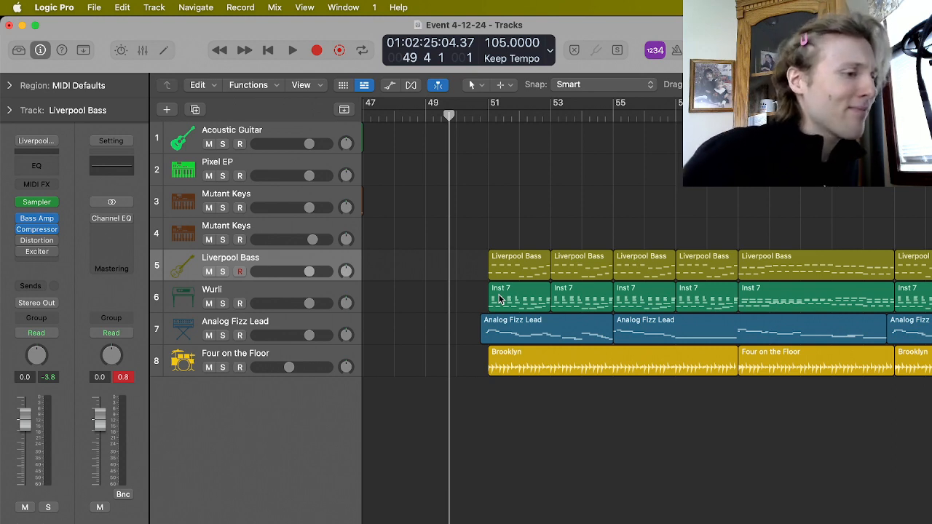
{"action": "left_click", "coordinate": [269, 51]}
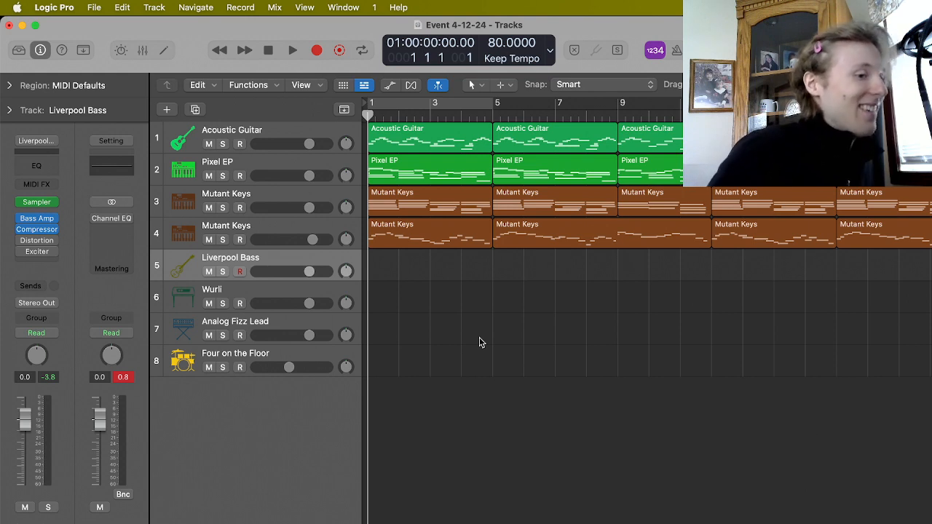
With the Acoustic Guitar track selected, replace the Stereo Out's Channel EQ with the stereo J37 plug-in.
{"action": "left_click", "coordinate": [337, 158]}
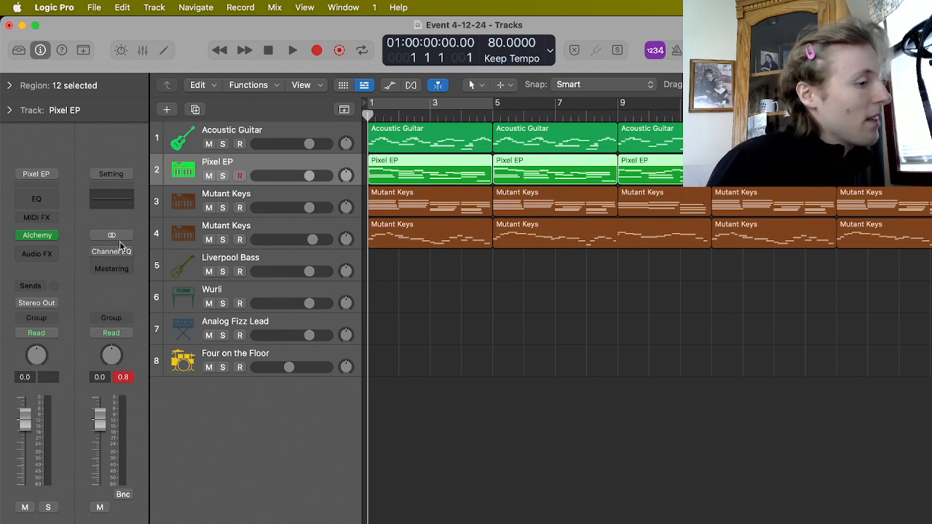
{"action": "left_click", "coordinate": [294, 126]}
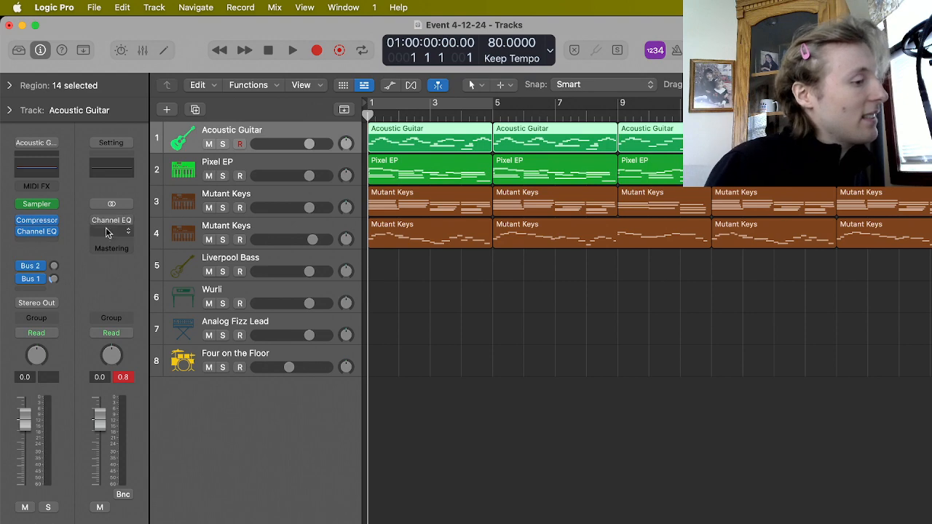
{"action": "left_click", "coordinate": [130, 220]}
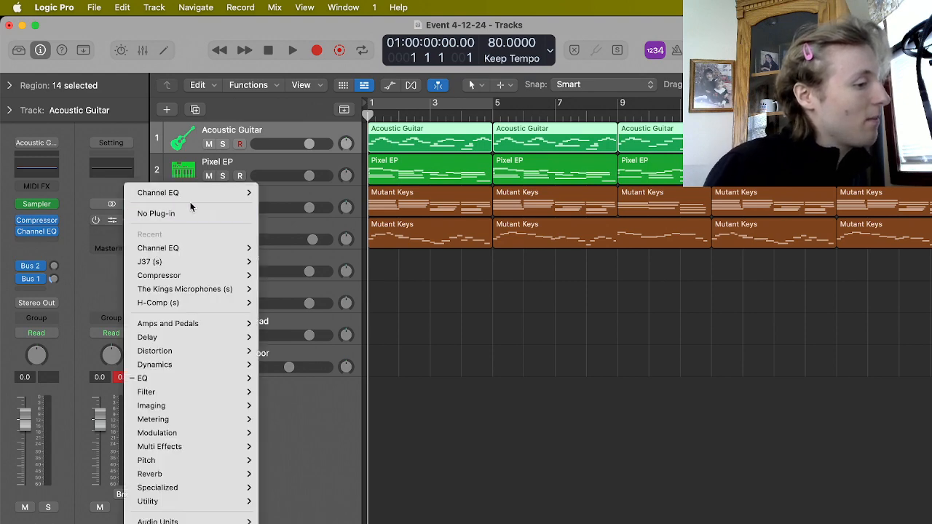
{"action": "left_click", "coordinate": [182, 210]}
{"action": "left_click", "coordinate": [106, 225]}
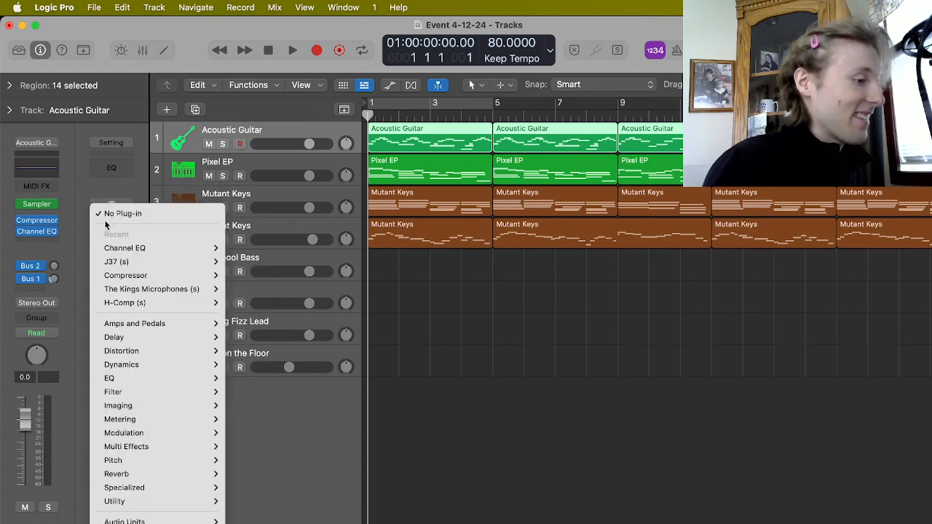
{"action": "mouse_move", "coordinate": [154, 262]}
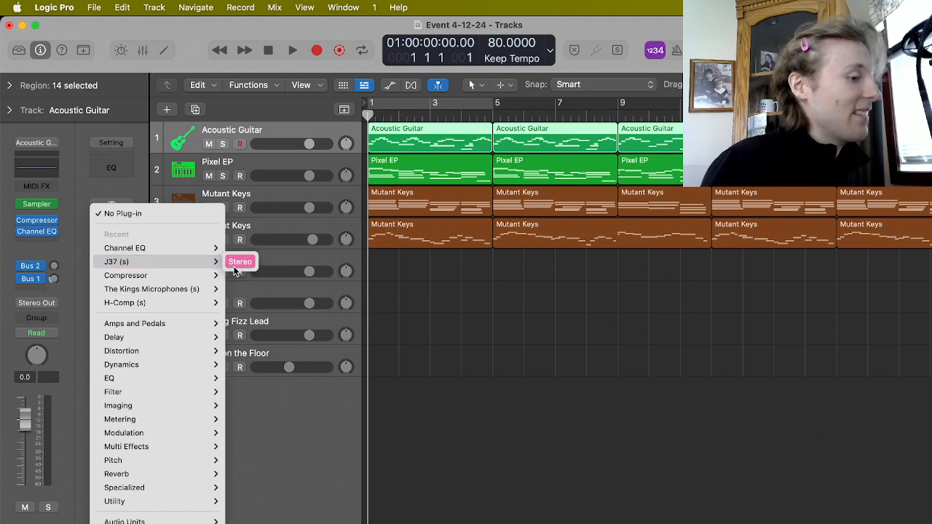
{"action": "left_click", "coordinate": [238, 264]}
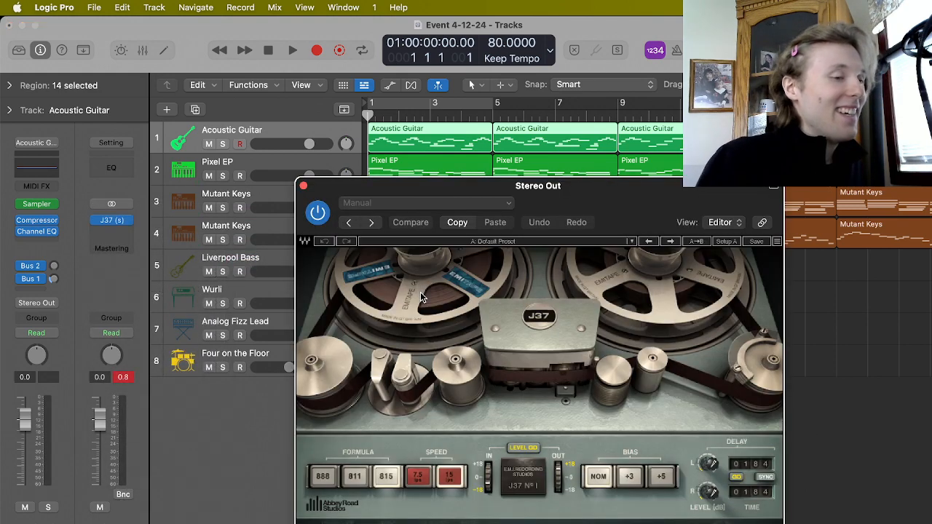
Choose the 888 tape formula in the J37 and briefly audition the opening of the song.
{"action": "left_click", "coordinate": [320, 481]}
{"action": "left_click_drag", "start_coordinate": [641, 197], "coordinate": [738, 91]}
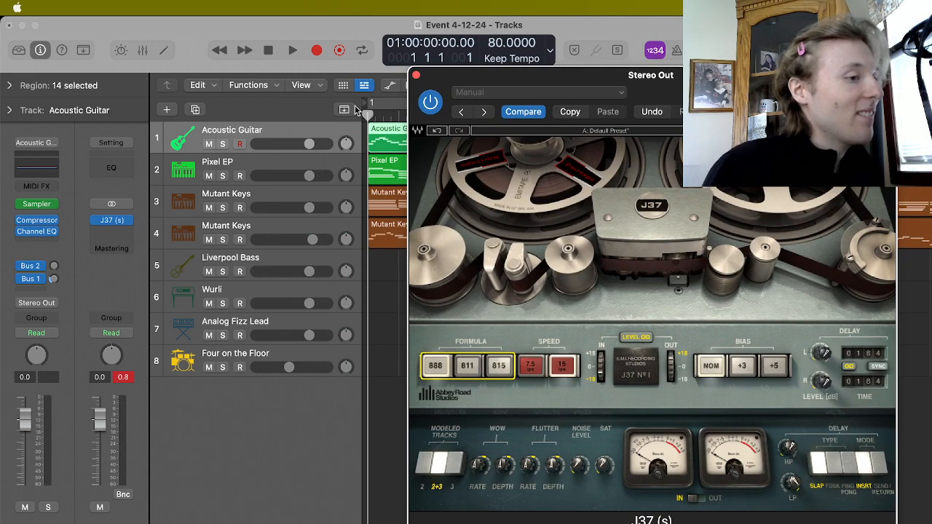
{"action": "left_click", "coordinate": [293, 51]}
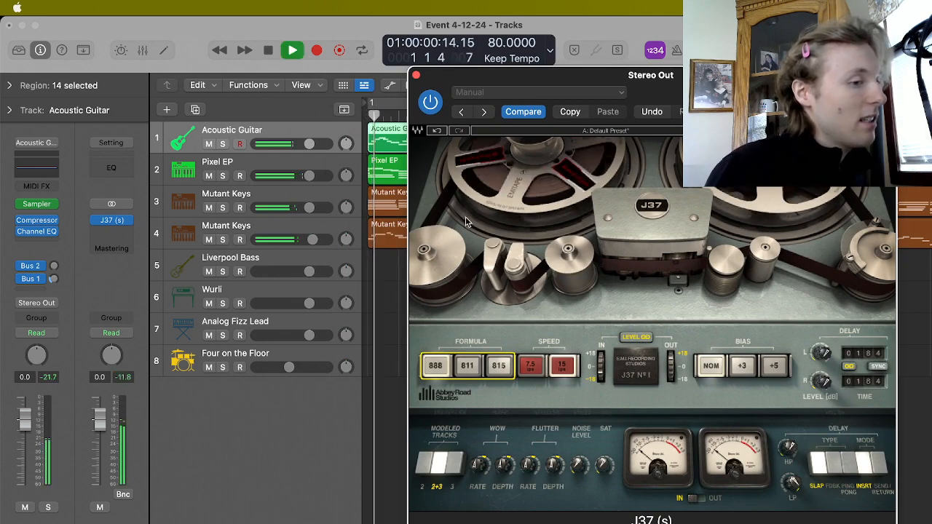
{"action": "key", "text": "space"}
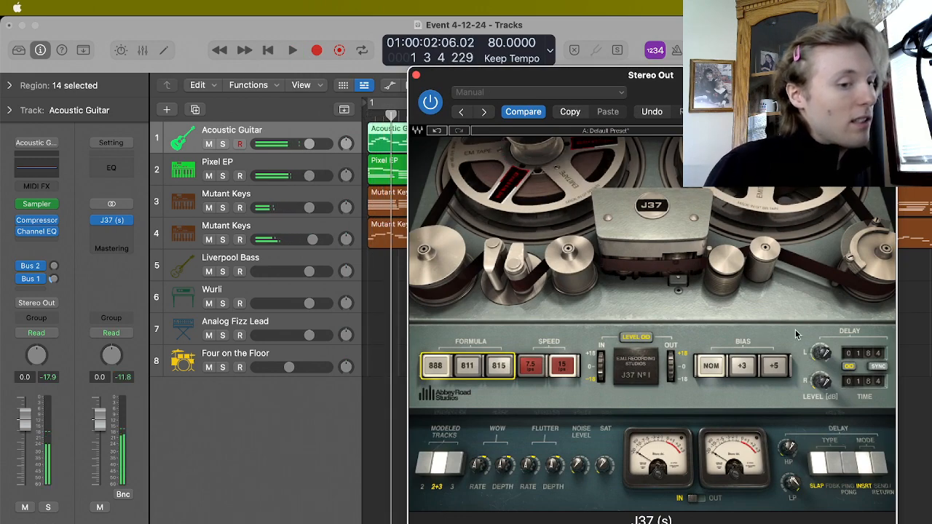
Turn up the left delay level in the J37.
{"action": "left_click_drag", "start_coordinate": [825, 354], "coordinate": [829, 200]}
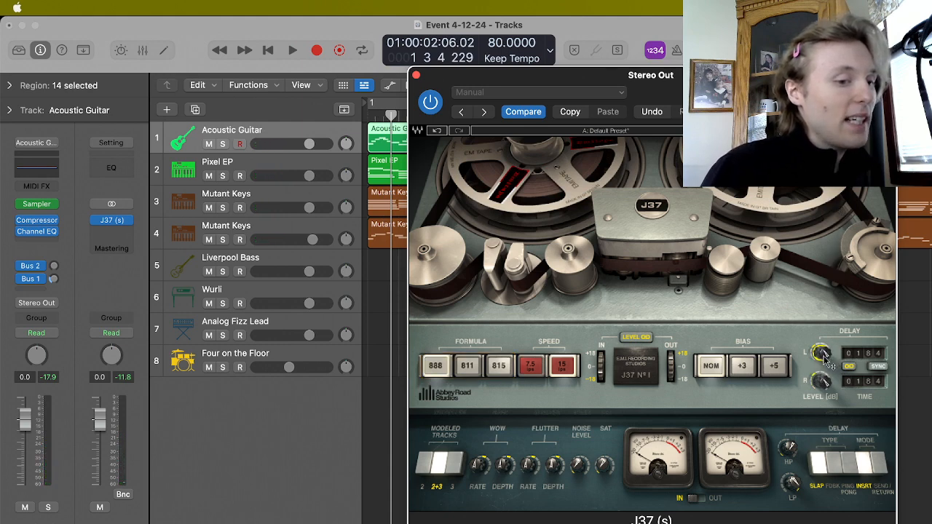
{"action": "left_click_drag", "start_coordinate": [824, 354], "coordinate": [829, 260]}
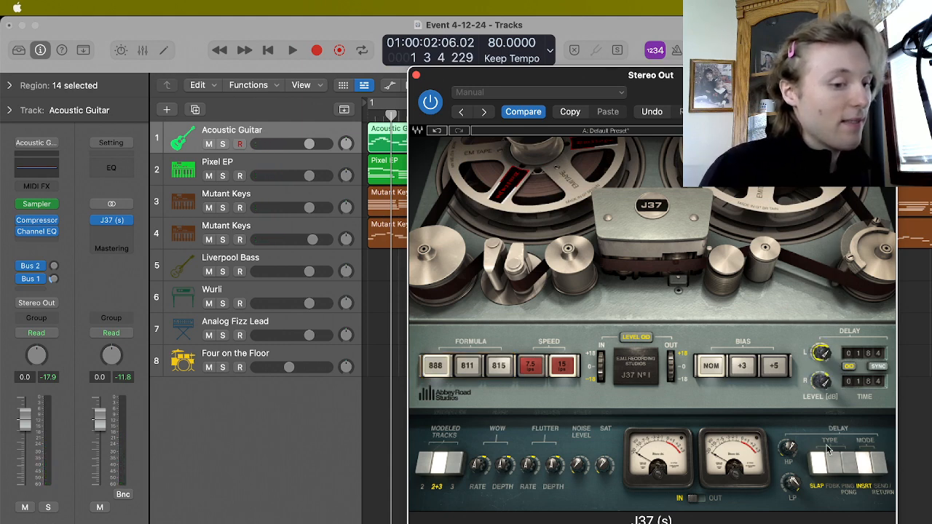
Try the Slap delay type in the J37 while auditioning the opening, with the left delay level at about -10.9 dB.
{"action": "left_click", "coordinate": [822, 468]}
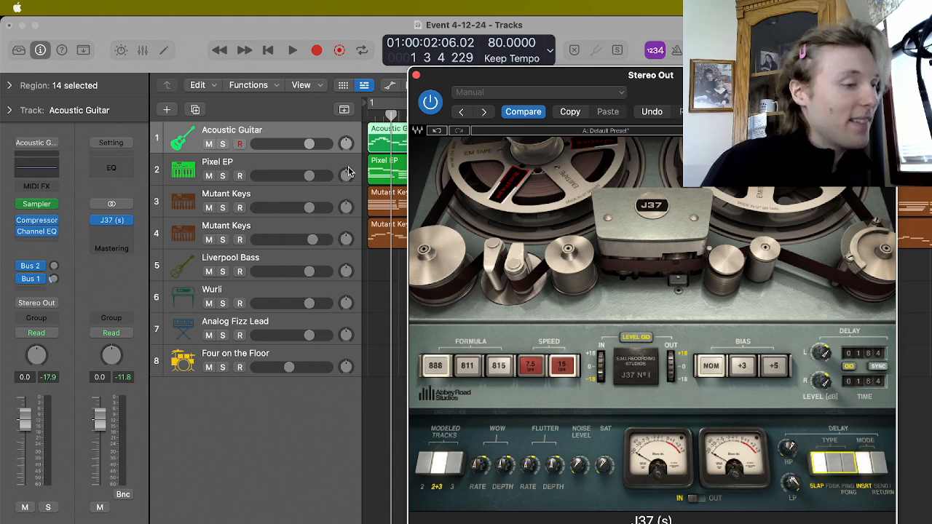
{"action": "left_click", "coordinate": [262, 48]}
{"action": "key", "text": "space"}
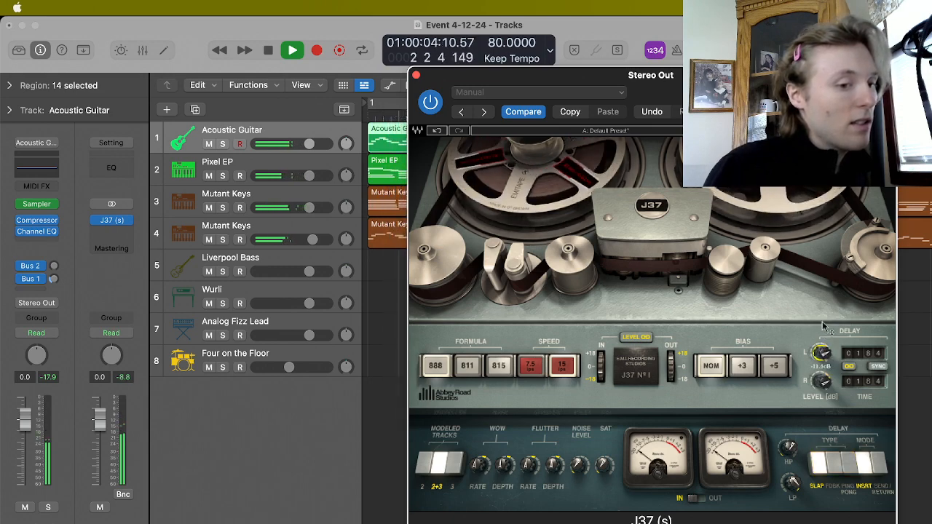
{"action": "left_click", "coordinate": [822, 354]}
{"action": "key", "text": "space"}
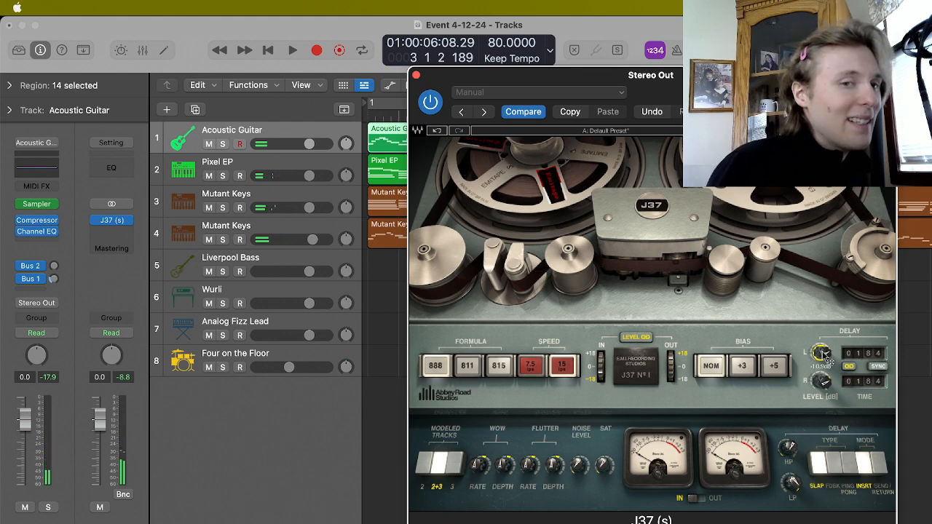
Switch the J37 delay type to FDBK, set the left delay level to 51%, and audition the opening.
{"action": "left_click", "coordinate": [840, 464]}
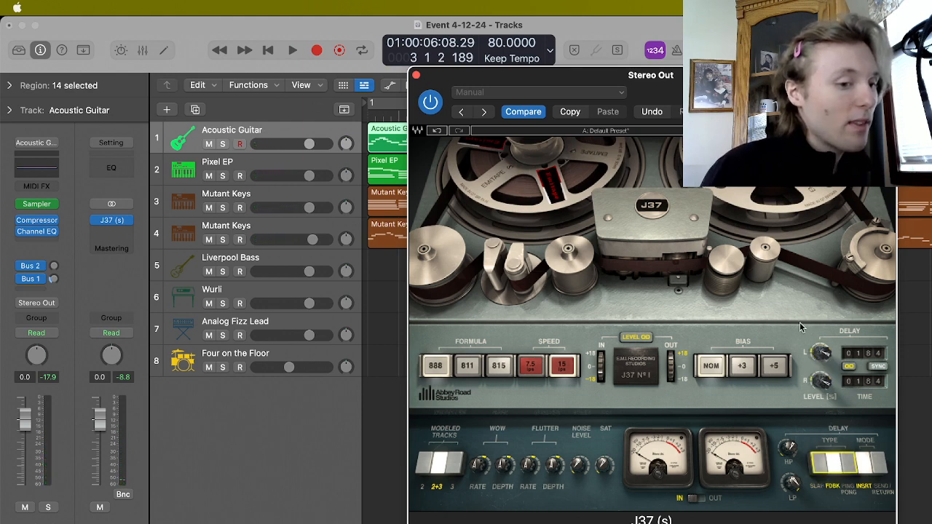
{"action": "left_click", "coordinate": [821, 355]}
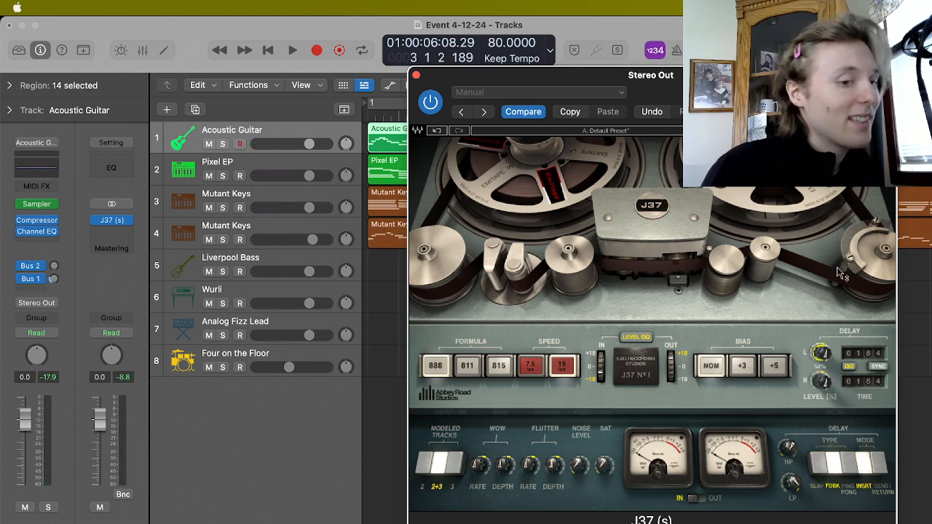
{"action": "left_click", "coordinate": [267, 50]}
{"action": "left_click", "coordinate": [292, 49]}
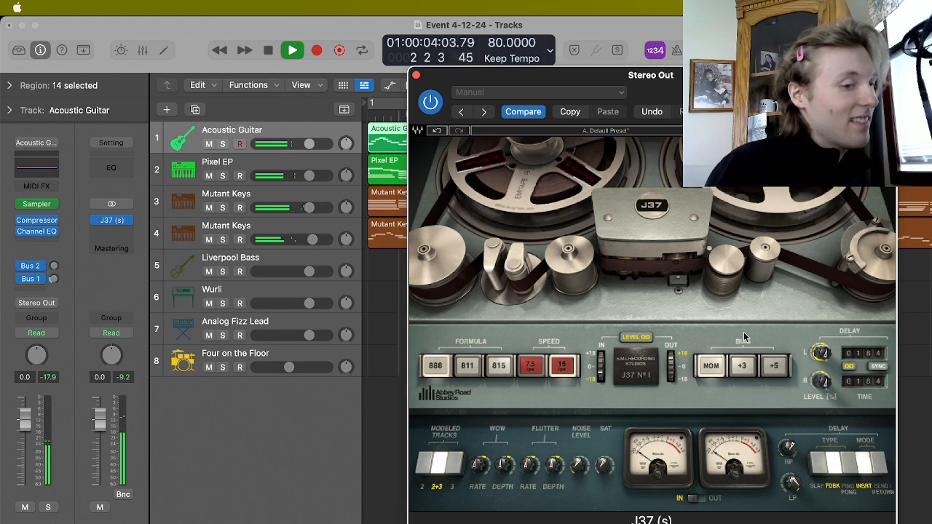
{"action": "key", "text": "space"}
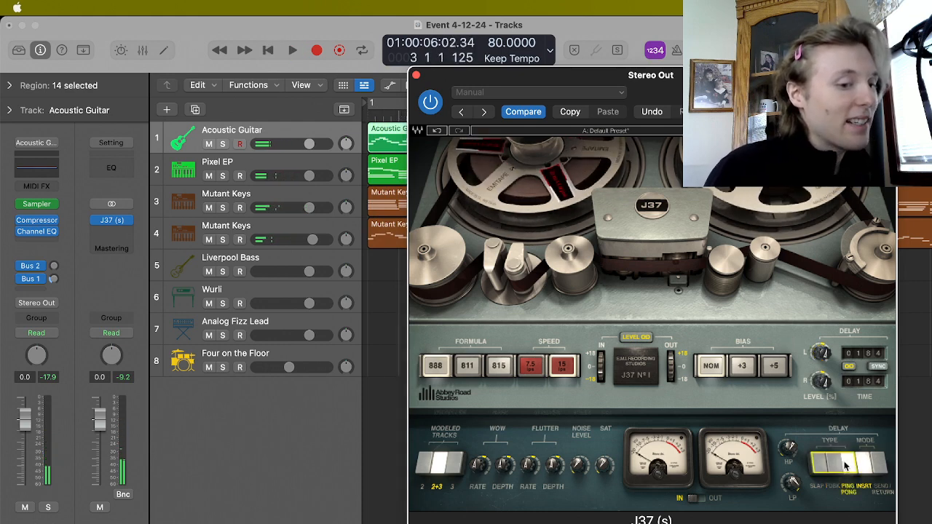
Audition the Ping Pong delay type in the J37, then unlink the delay channels and lower the right level to about 29%.
{"action": "left_click", "coordinate": [268, 49]}
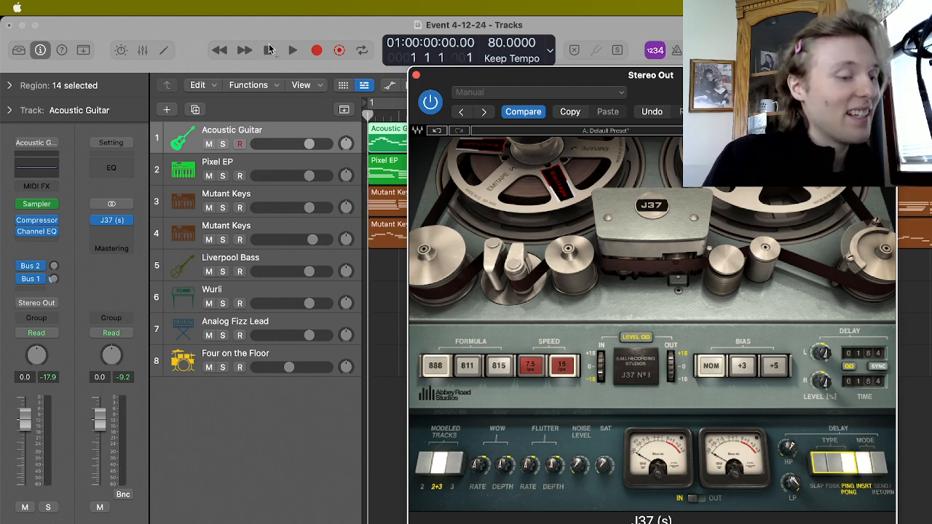
{"action": "key", "text": "space"}
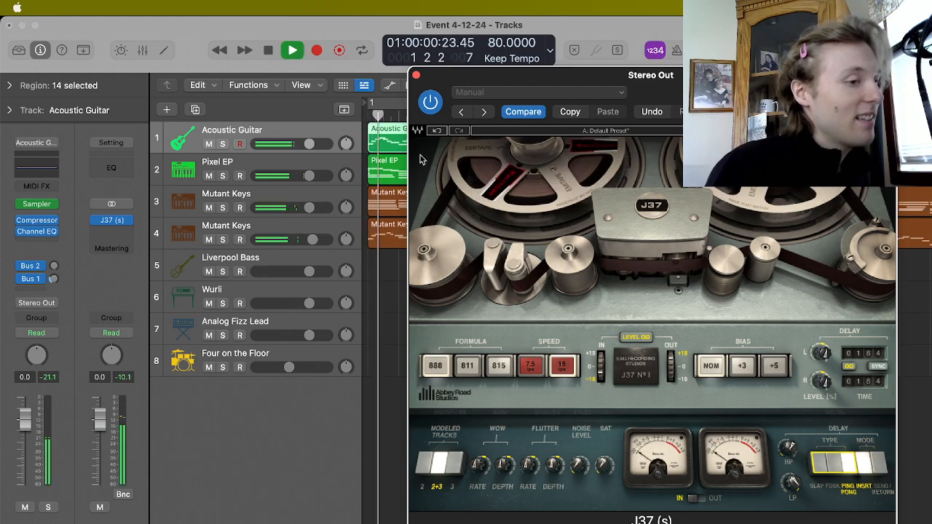
{"action": "left_click", "coordinate": [852, 366]}
{"action": "left_click_drag", "start_coordinate": [822, 381], "coordinate": [804, 430]}
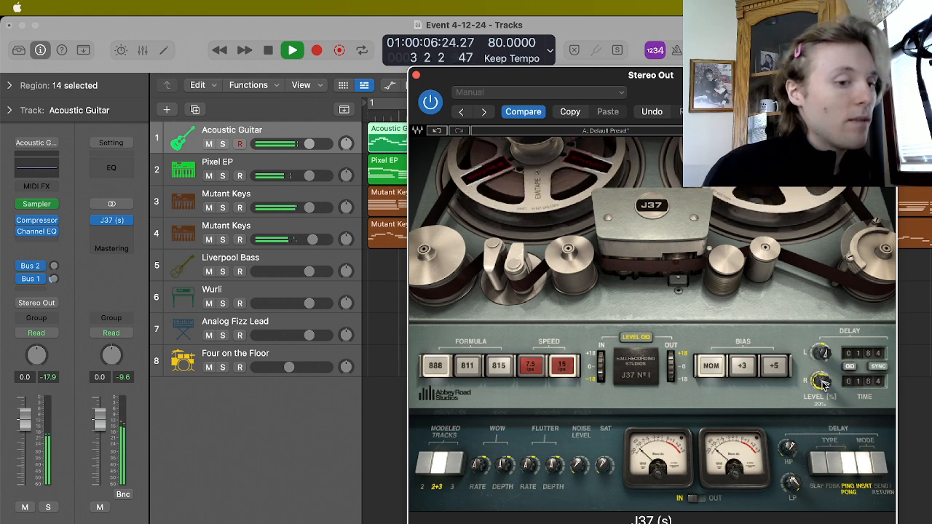
{"action": "key", "text": "space"}
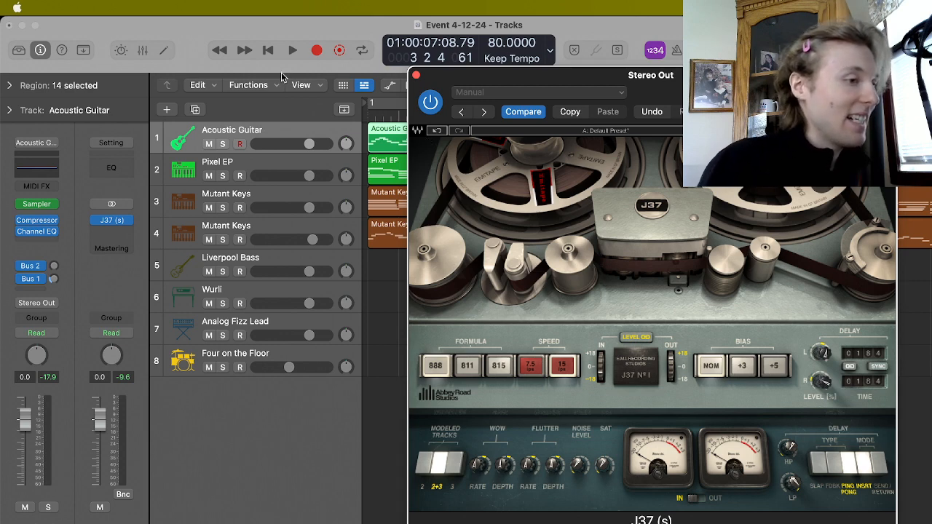
Temporarily solo the Acoustic Guitar during playback from the start and set its pan to +18.
{"action": "left_click", "coordinate": [269, 51]}
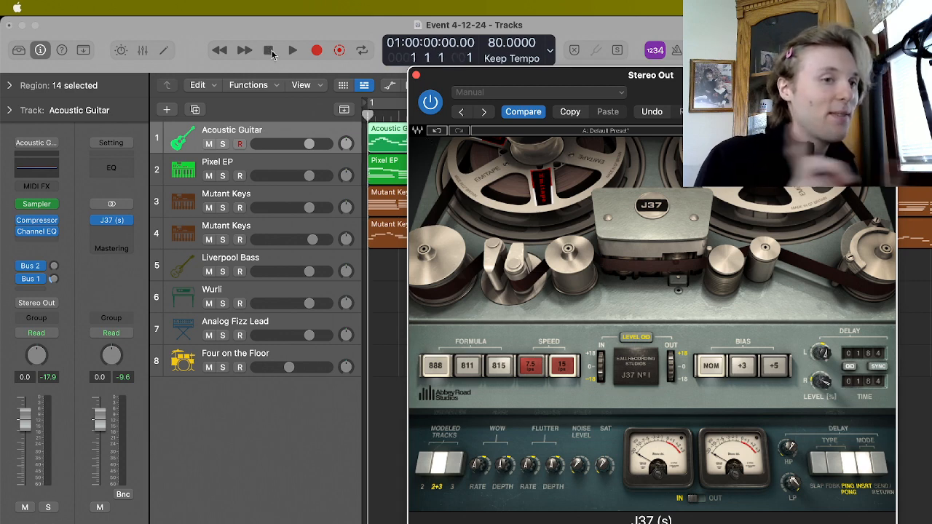
{"action": "left_click", "coordinate": [292, 50]}
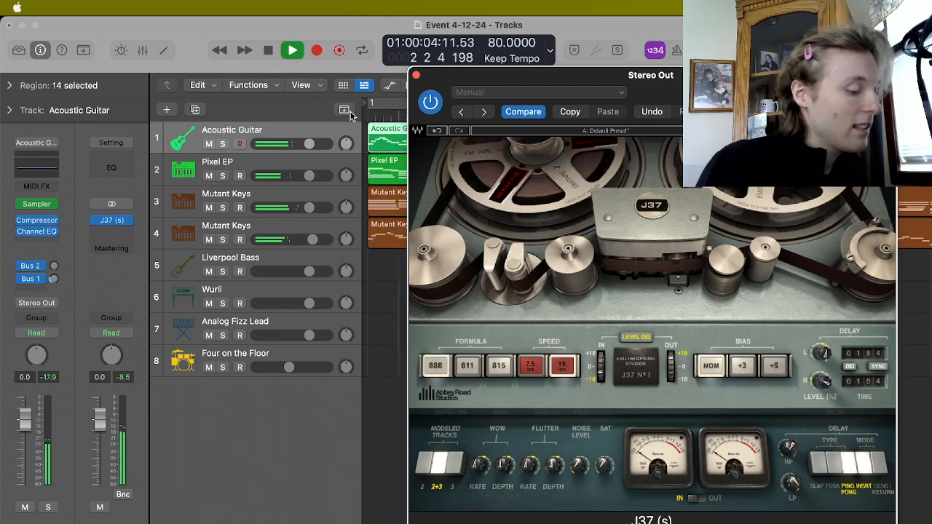
{"action": "key", "text": "s"}
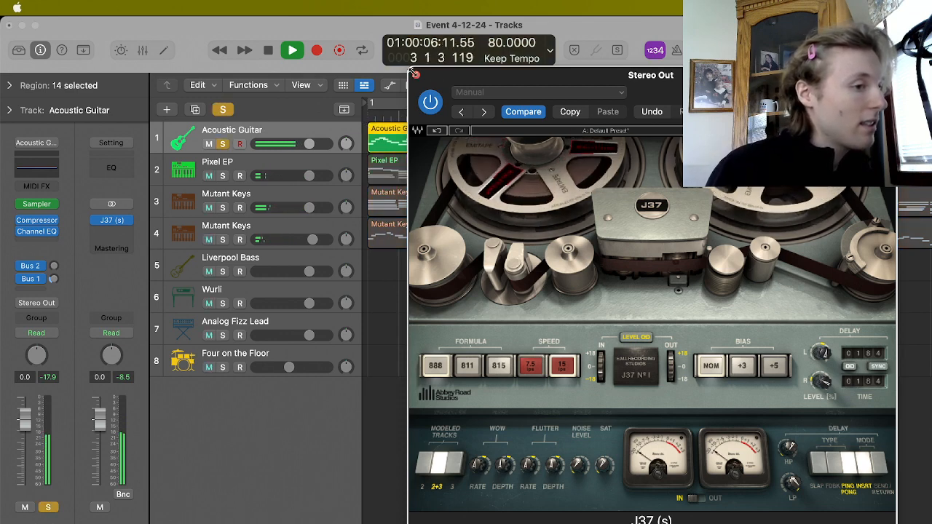
{"action": "left_click", "coordinate": [347, 144]}
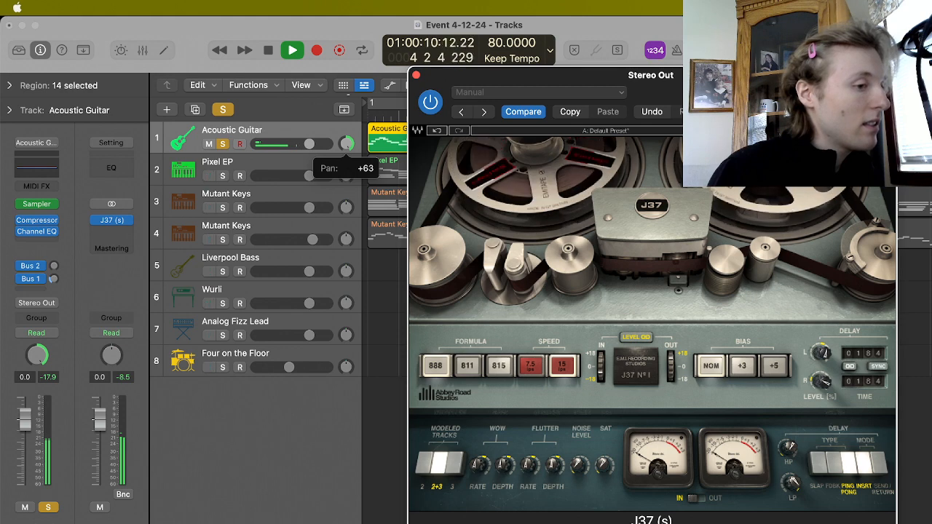
{"action": "left_click_drag", "start_coordinate": [346, 143], "coordinate": [345, 116]}
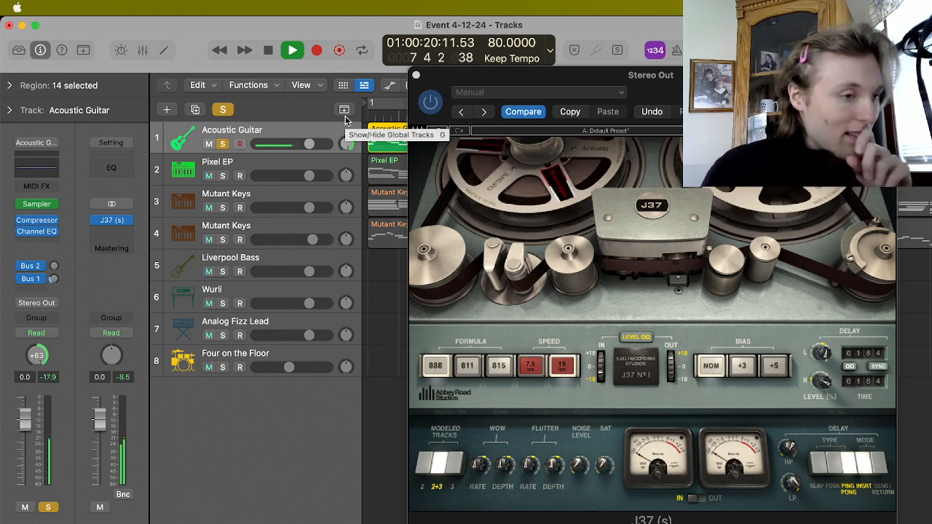
{"action": "left_click_drag", "start_coordinate": [346, 143], "coordinate": [346, 177]}
{"action": "key", "text": "space"}
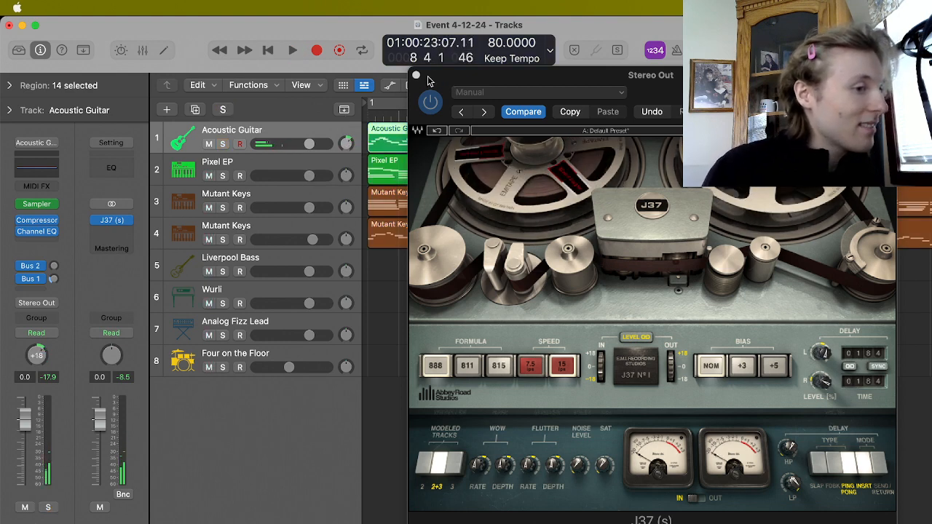
Close the J37 plug-in window, clear the region selection and return the playhead to the project start.
{"action": "left_click", "coordinate": [415, 75]}
{"action": "left_click", "coordinate": [415, 327]}
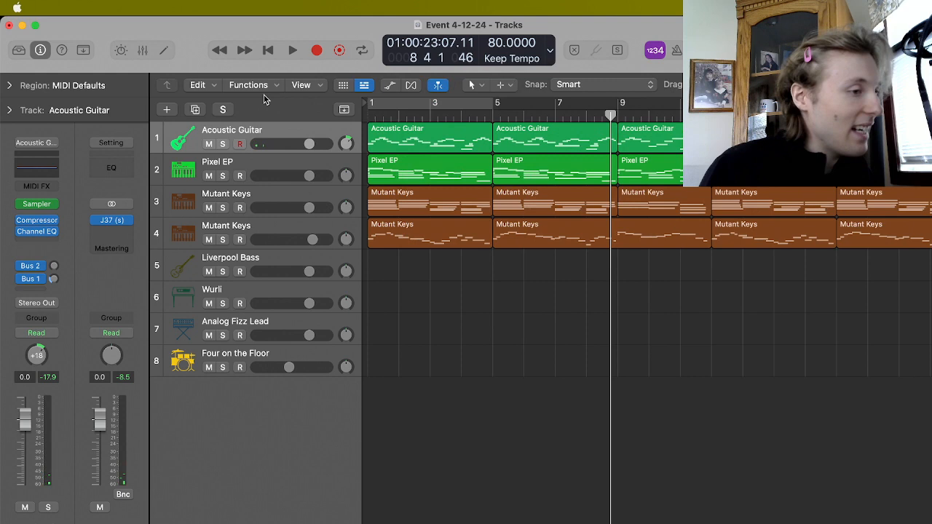
{"action": "left_click", "coordinate": [268, 50]}
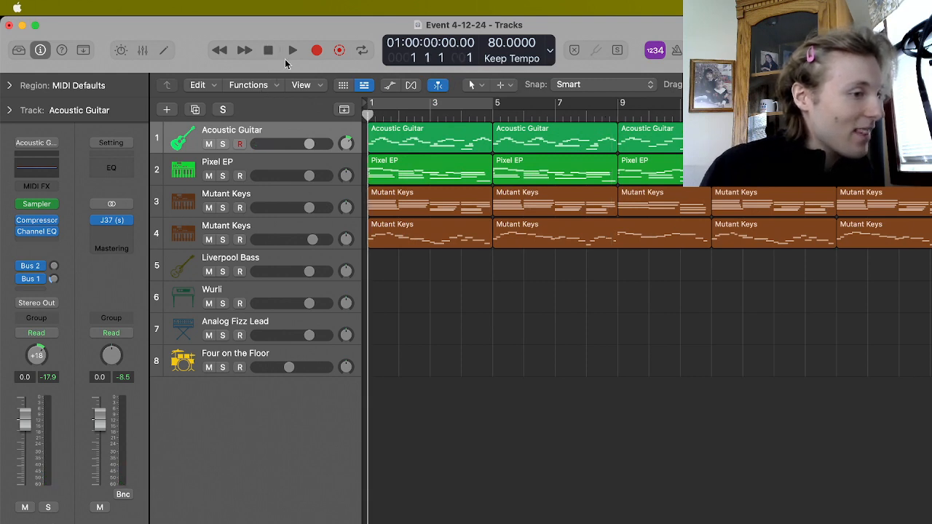
Pan the Mutant Keys on track 4 to about -21 and listen to the opening up to bar 5.
{"action": "left_click", "coordinate": [345, 239]}
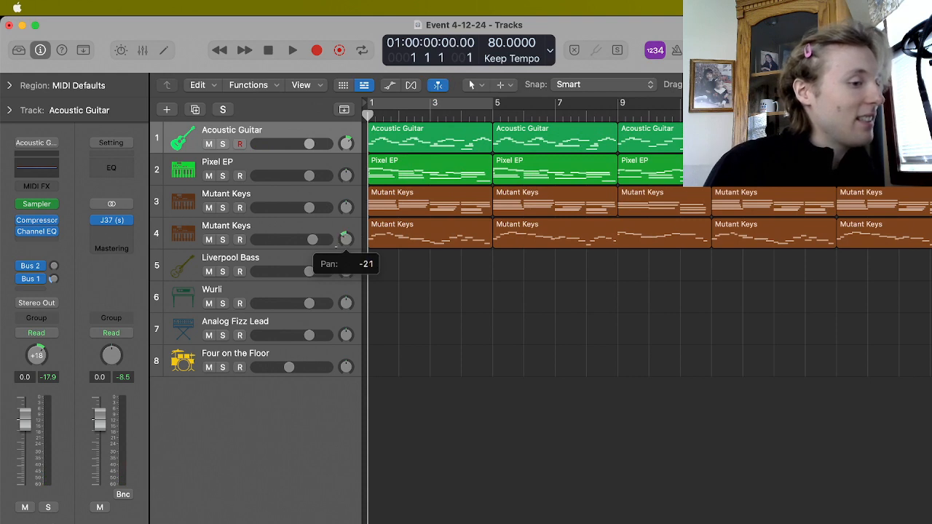
{"action": "left_click_drag", "start_coordinate": [345, 239], "coordinate": [336, 247]}
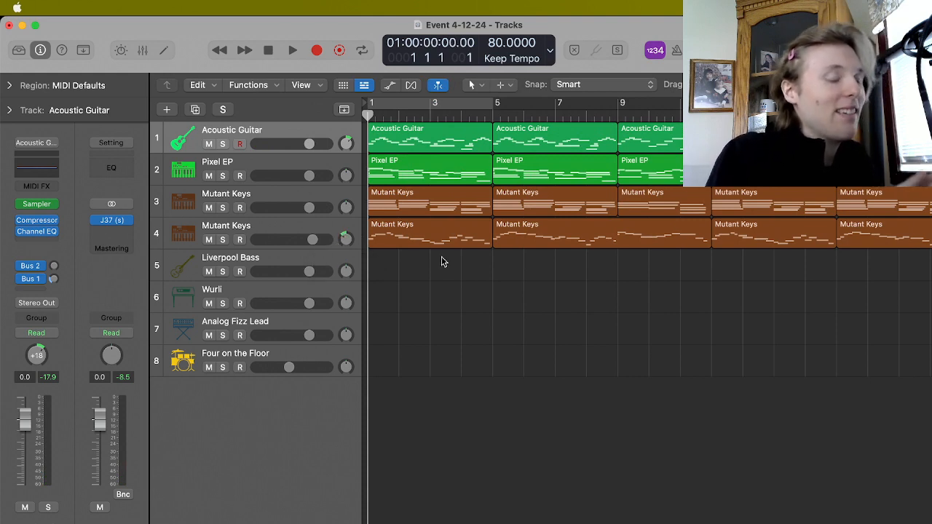
{"action": "key", "text": "space"}
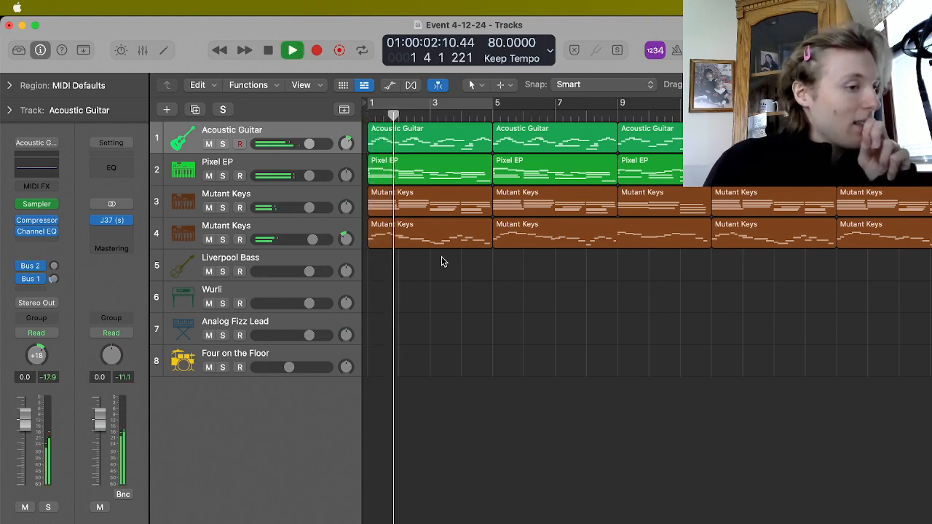
{"action": "key", "text": "ctrl+Up"}
{"action": "key", "text": "ctrl+Up"}
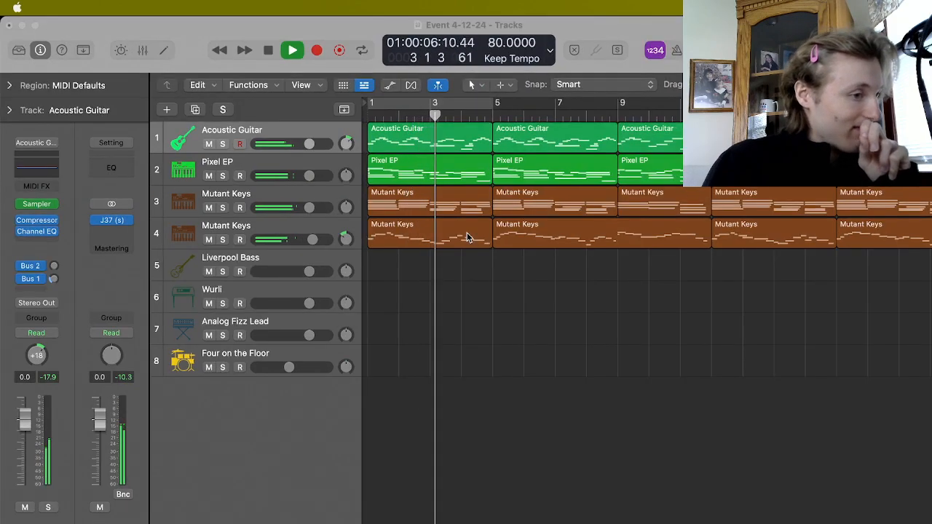
{"action": "key", "text": "ctrl+Up"}
{"action": "key", "text": "ctrl+Up"}
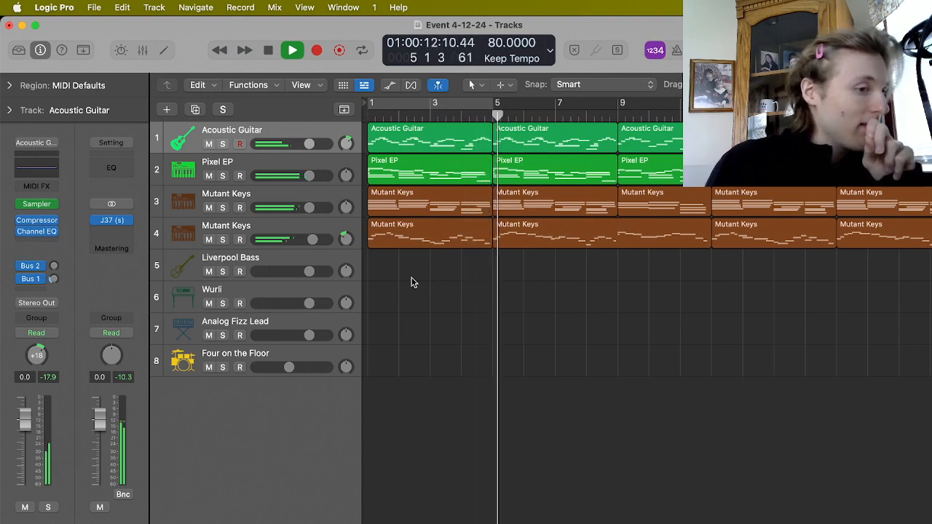
{"action": "key", "text": "space"}
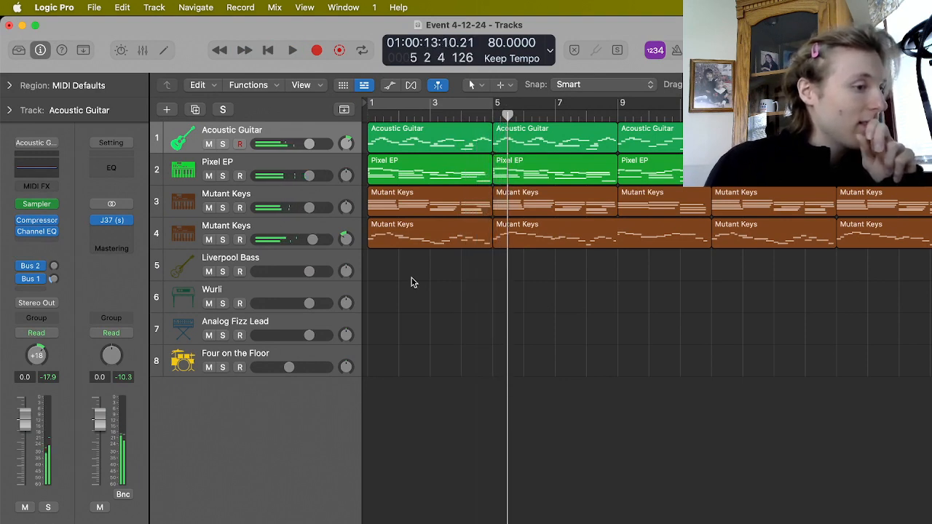
Solo the Pixel EP track to hear its part from the beginning, then return to the full mix and stop.
{"action": "left_click", "coordinate": [325, 163]}
{"action": "left_click", "coordinate": [268, 50]}
{"action": "key", "text": "s"}
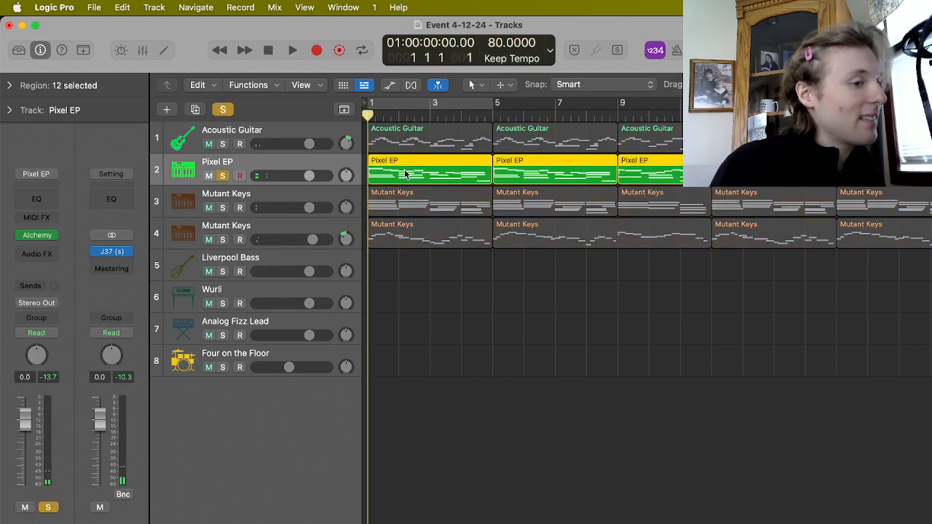
{"action": "key", "text": "space"}
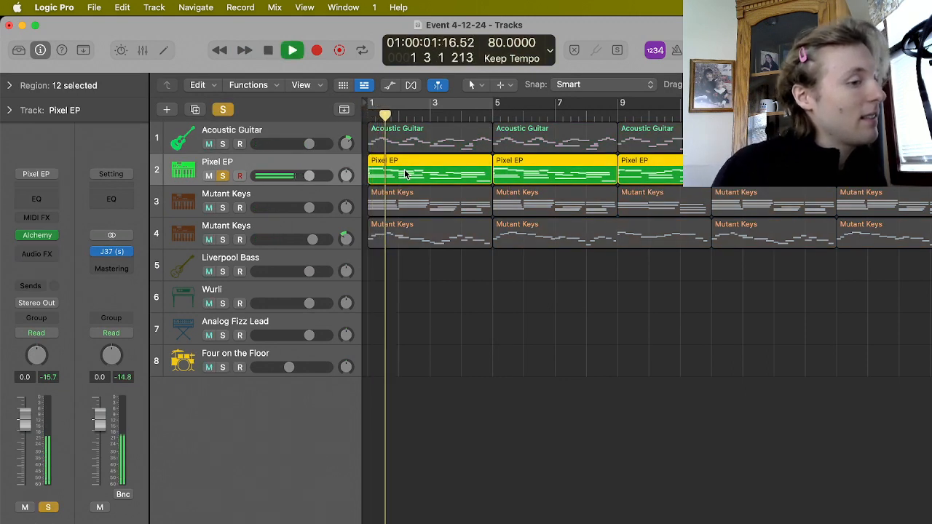
{"action": "key", "text": "s"}
{"action": "key", "text": "space"}
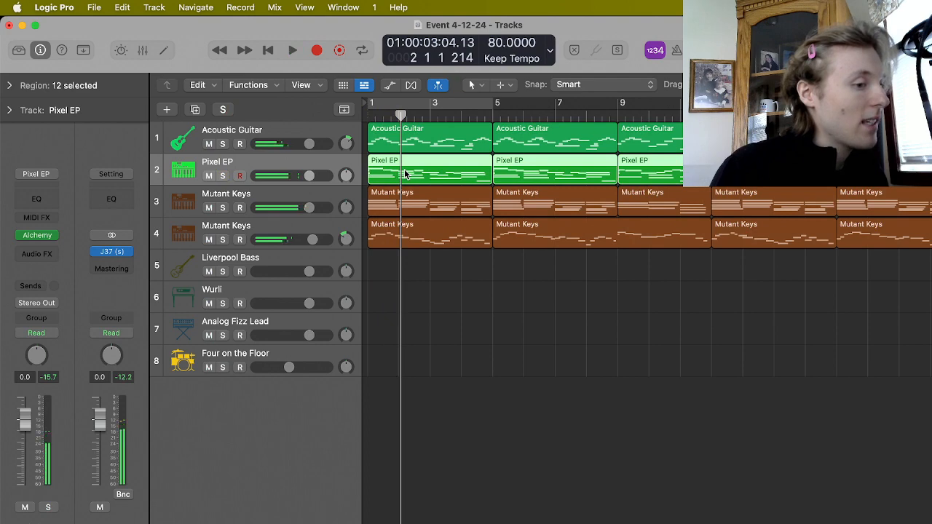
Solo the Mutant Keys on track 3 to hear its opening bars alone, then unsolo it and stop playback.
{"action": "left_click", "coordinate": [323, 197]}
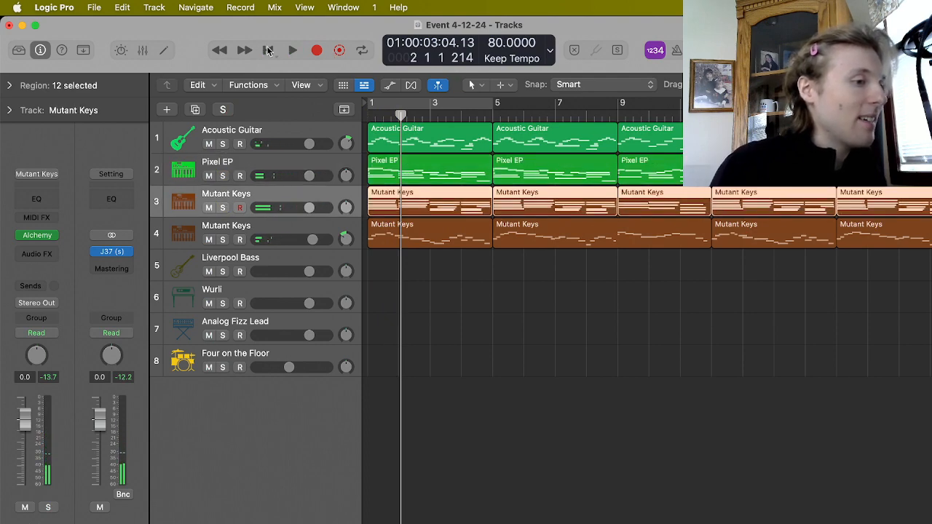
{"action": "left_click", "coordinate": [268, 50]}
{"action": "key", "text": "s"}
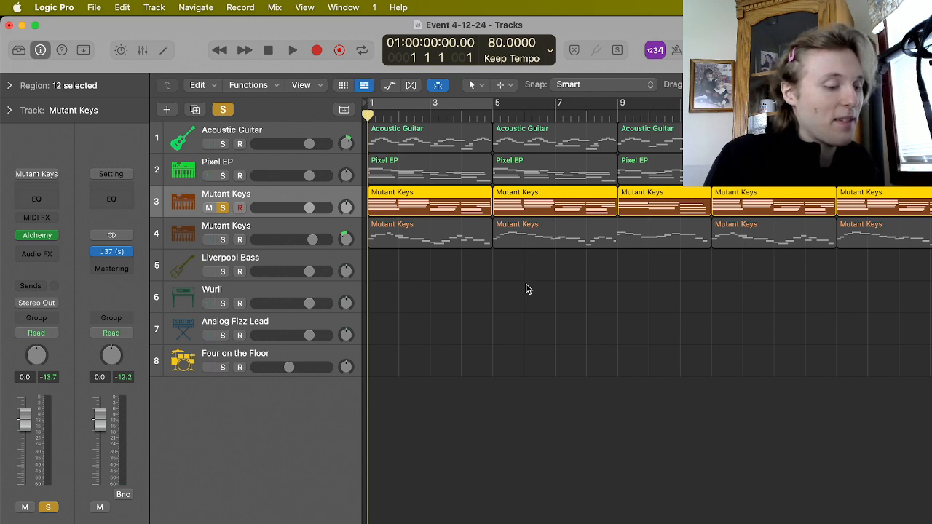
{"action": "key", "text": "space"}
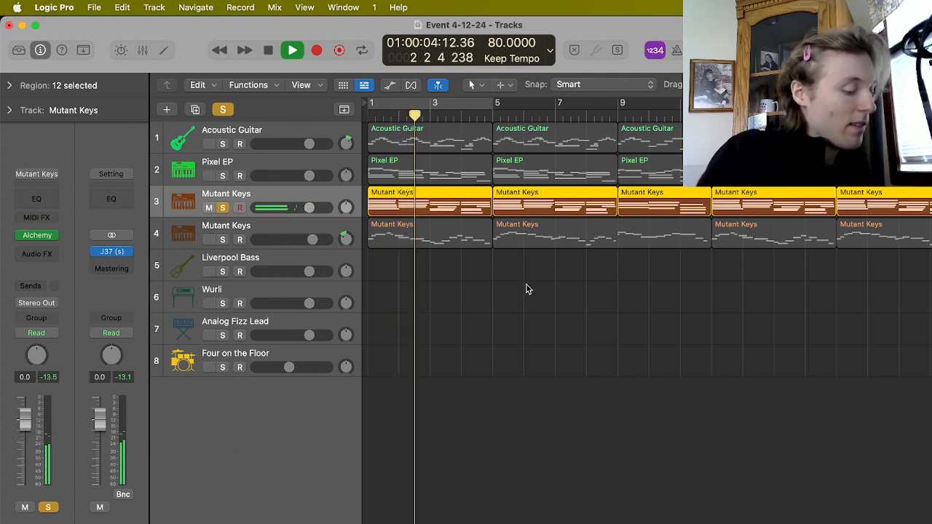
{"action": "key", "text": "s"}
{"action": "key", "text": "space"}
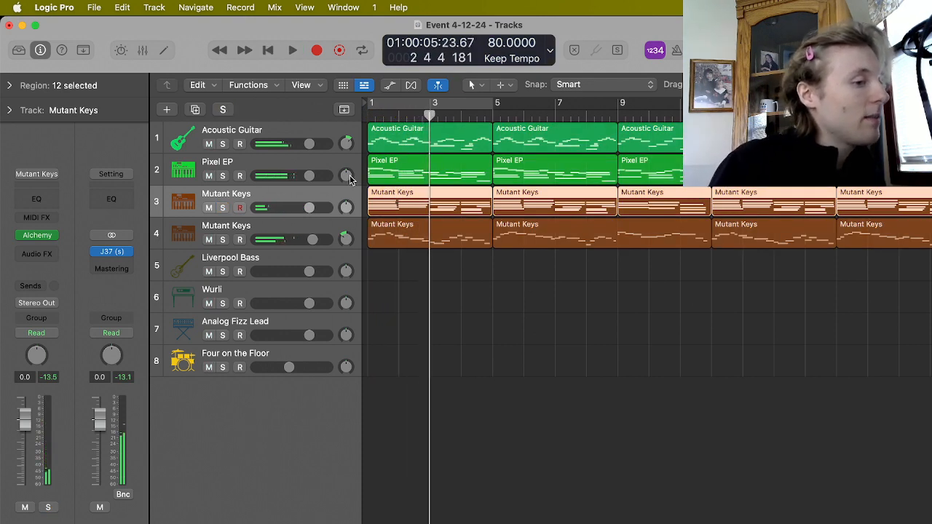
Pan the Pixel EP track to the right and play the mix from the beginning with no regions selected.
{"action": "left_click_drag", "start_coordinate": [343, 175], "coordinate": [345, 151]}
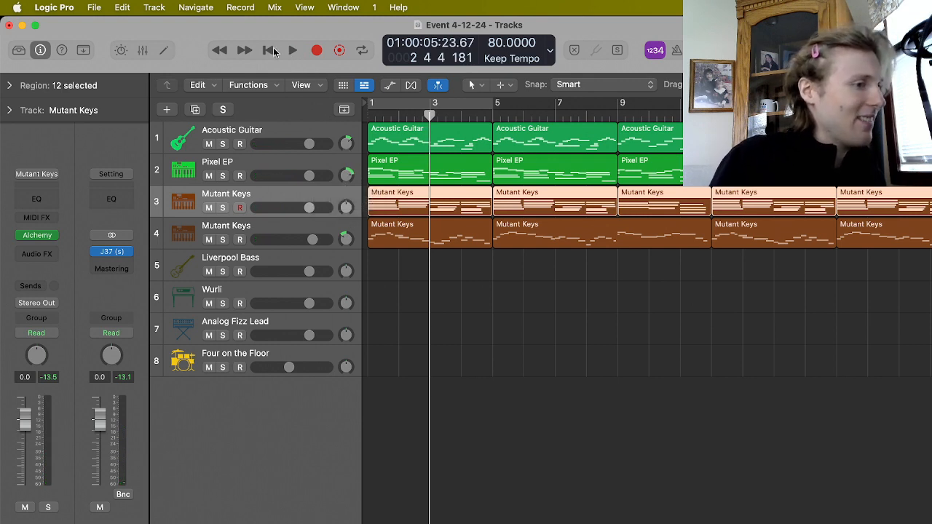
{"action": "left_click", "coordinate": [270, 50]}
{"action": "key", "text": "space"}
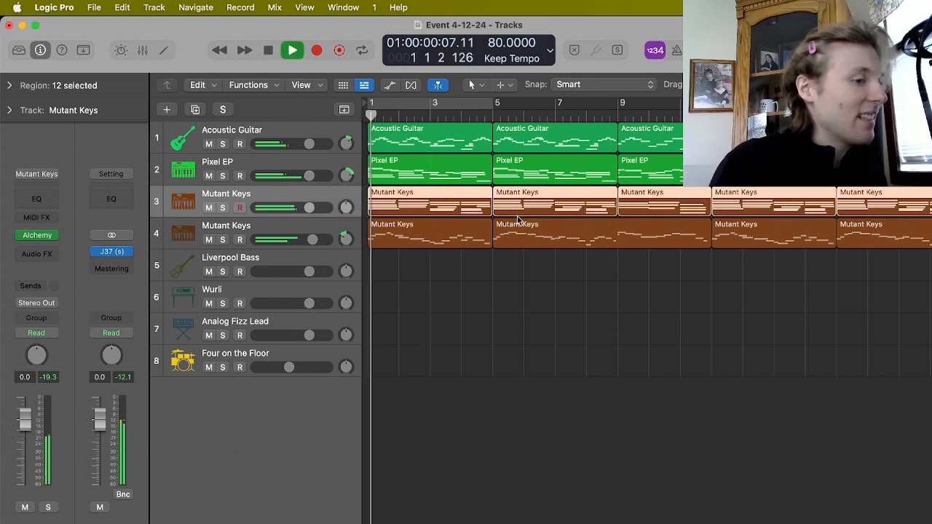
{"action": "left_click", "coordinate": [496, 316]}
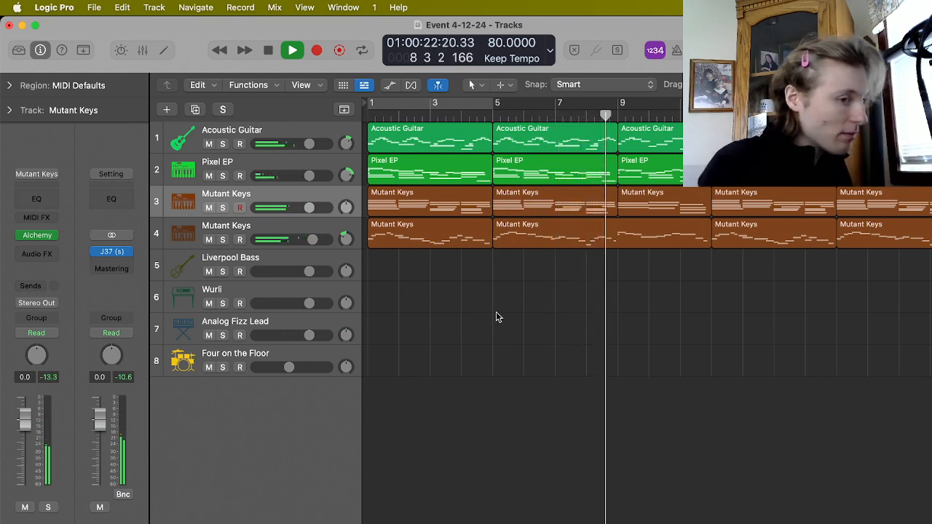
Stop playback, return to the start of the song and show the Smart Controls for the Acoustic Guitar track.
{"action": "key", "text": "space"}
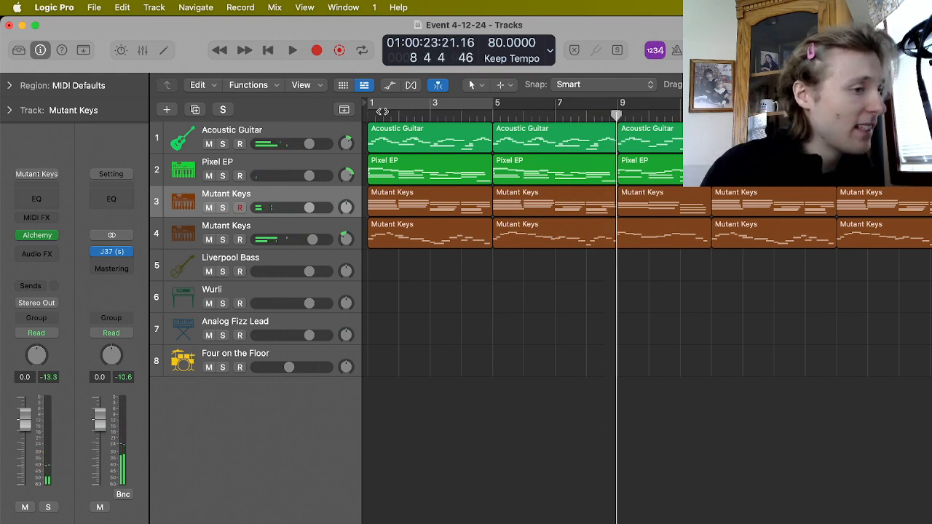
{"action": "left_click", "coordinate": [267, 50]}
{"action": "left_click", "coordinate": [278, 131]}
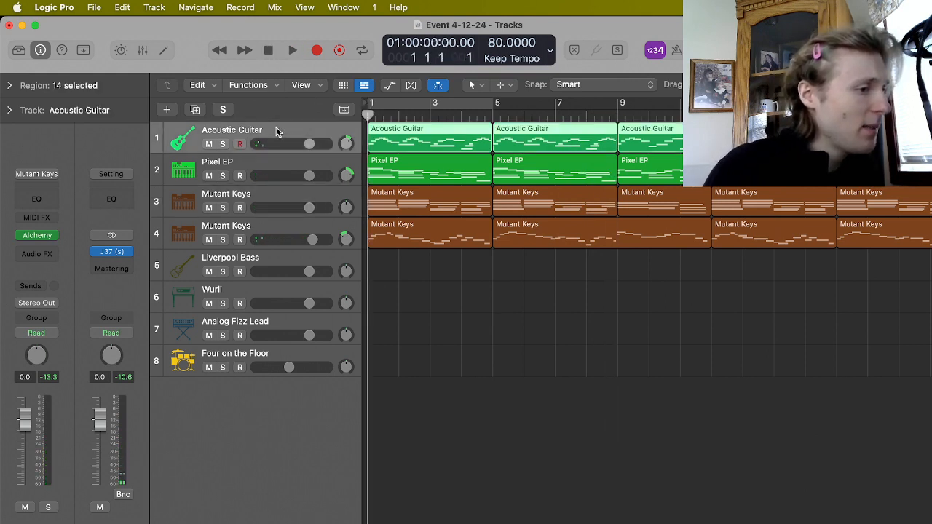
{"action": "key", "text": "b"}
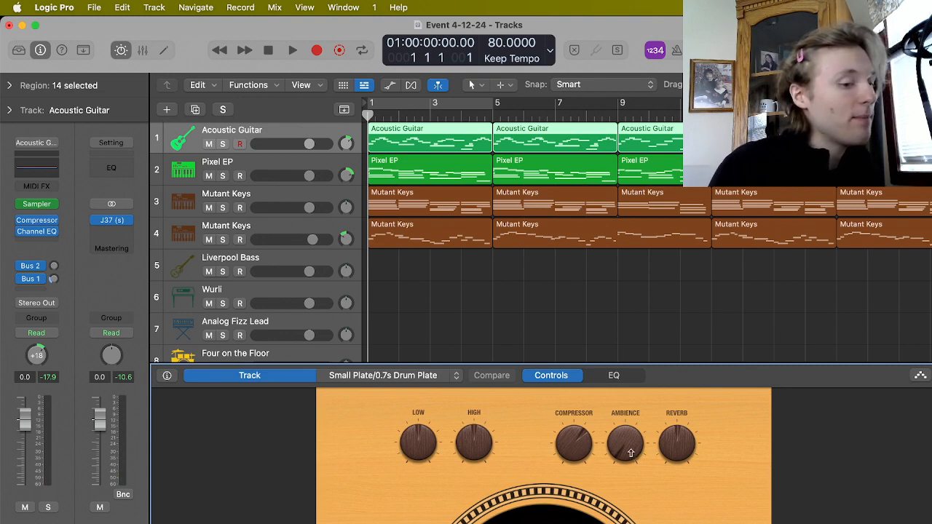
Solo the Acoustic Guitar and raise its Ambience to about -12.7 dB while it plays.
{"action": "left_click_drag", "start_coordinate": [631, 453], "coordinate": [624, 451]}
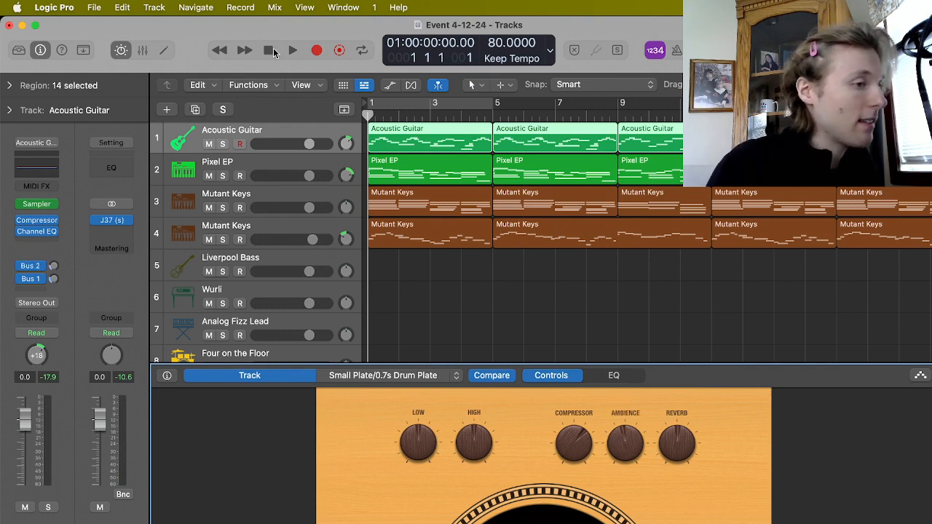
{"action": "key", "text": "s"}
{"action": "key", "text": "space"}
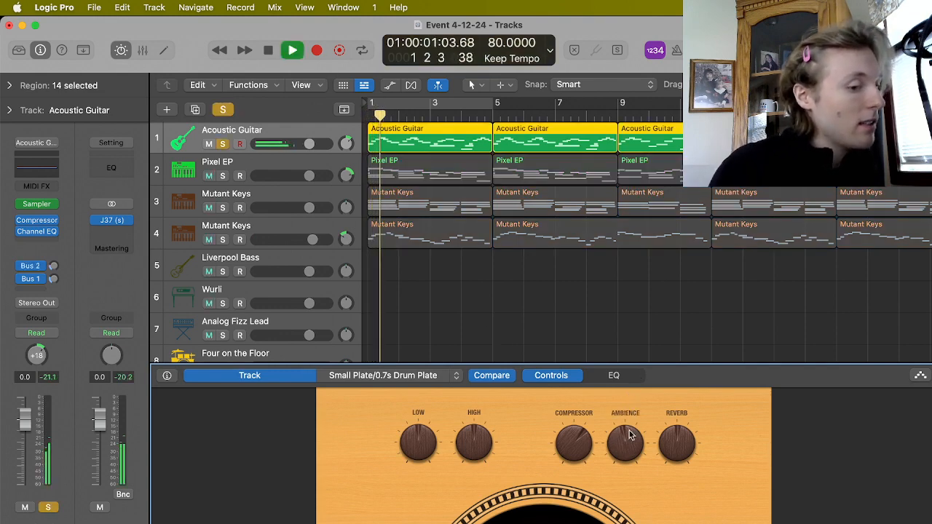
{"action": "mouse_move", "coordinate": [620, 445]}
{"action": "left_mouse_down"}
{"action": "mouse_move", "coordinate": [623, 522]}
{"action": "mouse_move", "coordinate": [630, 415]}
{"action": "mouse_move", "coordinate": [628, 435]}
{"action": "left_mouse_up"}
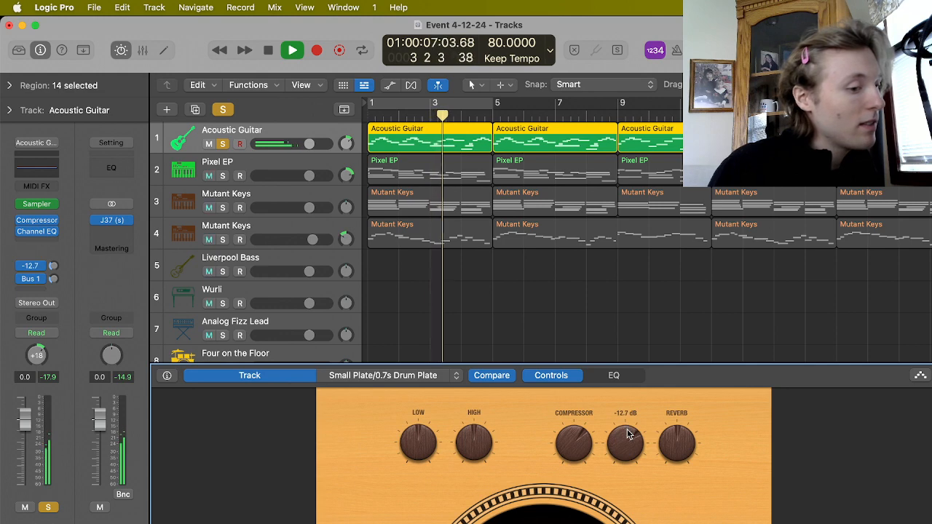
Raise the Acoustic Guitar's High control, unsolo the track and play the full mix from the beginning with no regions selected.
{"action": "left_click_drag", "start_coordinate": [472, 437], "coordinate": [472, 400]}
{"action": "key", "text": "space"}
{"action": "key", "text": "s"}
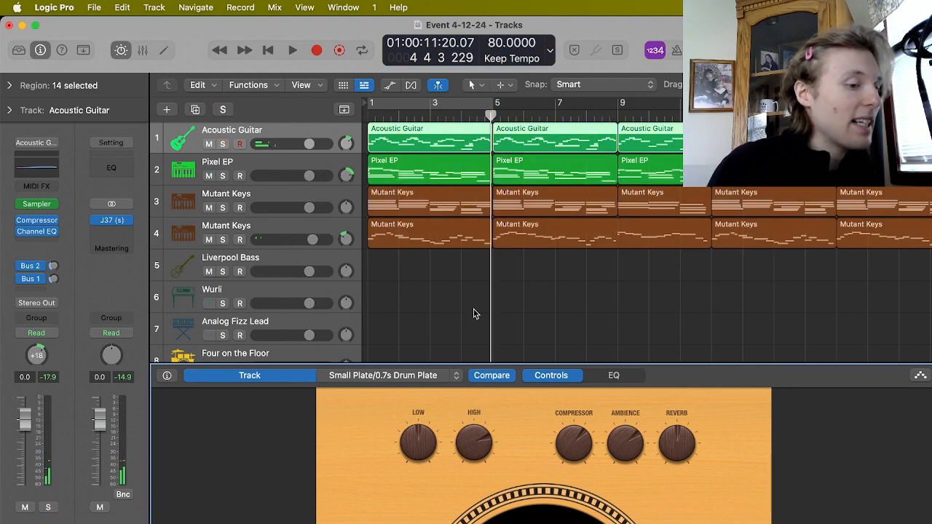
{"action": "left_click", "coordinate": [267, 52]}
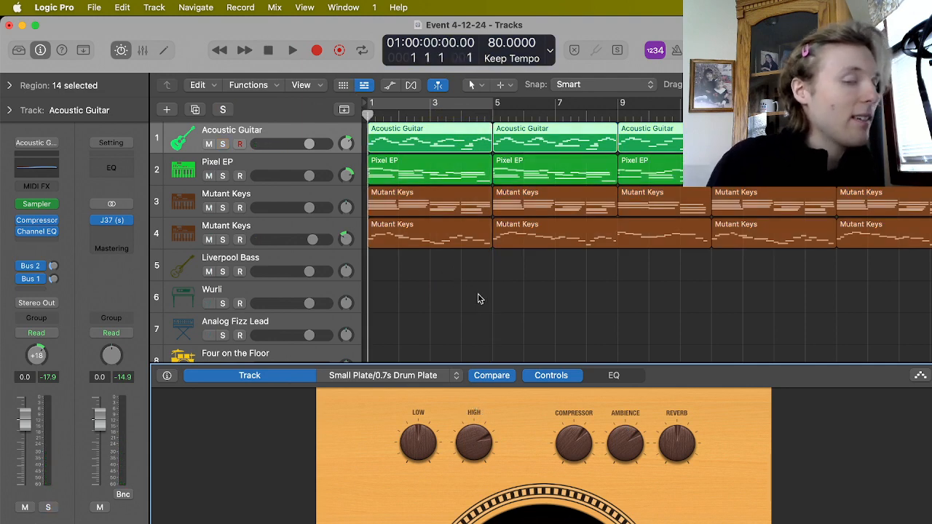
{"action": "key", "text": "space"}
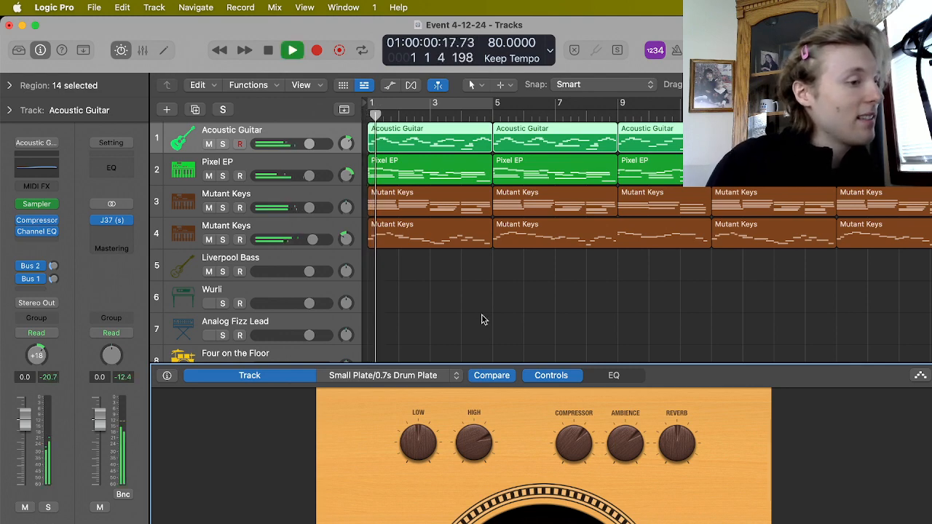
{"action": "left_click", "coordinate": [480, 319]}
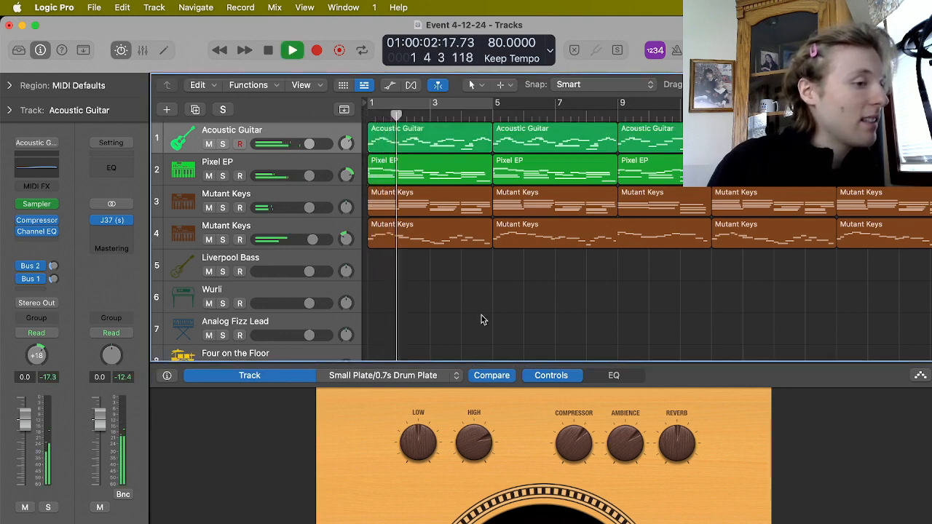
Show the Pixel EP's synth controls instead of its Transform Pad, then stop and return to the start of the song.
{"action": "left_click", "coordinate": [308, 166]}
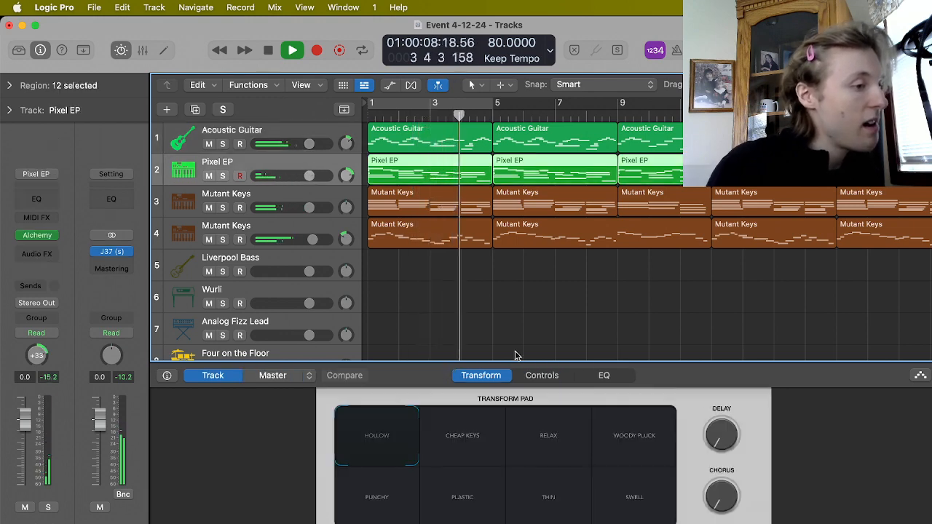
{"action": "left_click", "coordinate": [558, 379]}
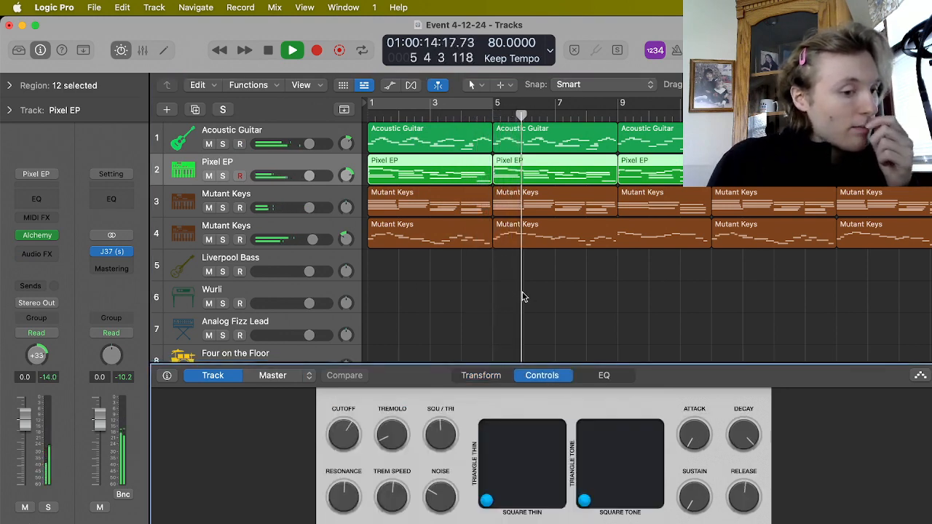
{"action": "key", "text": "space"}
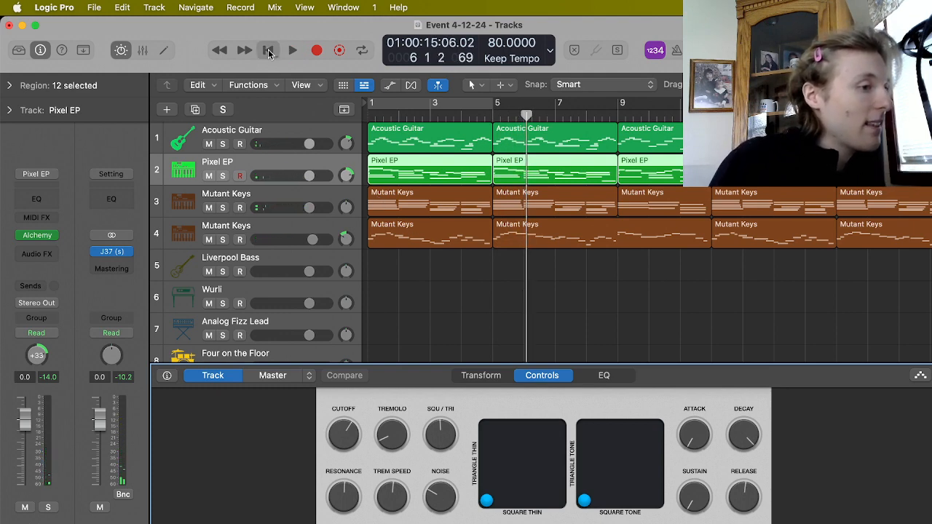
{"action": "left_click", "coordinate": [268, 51]}
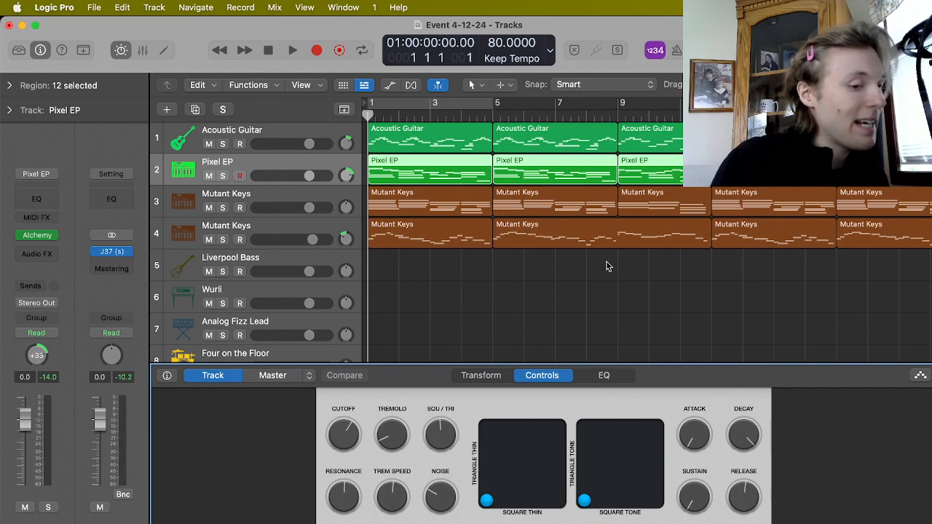
Solo the Pixel EP and try its opening with different Attack settings, including 0.0 %.
{"action": "left_click", "coordinate": [693, 447]}
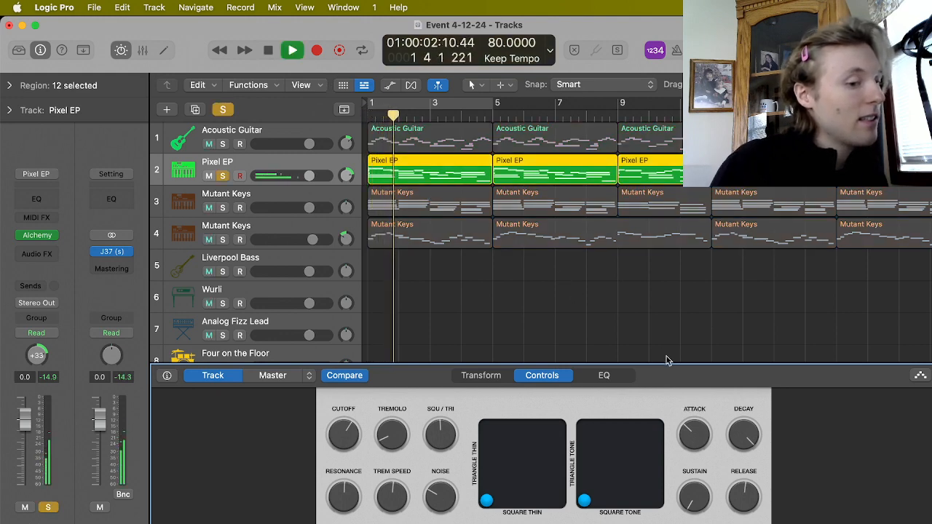
{"action": "key", "text": "space"}
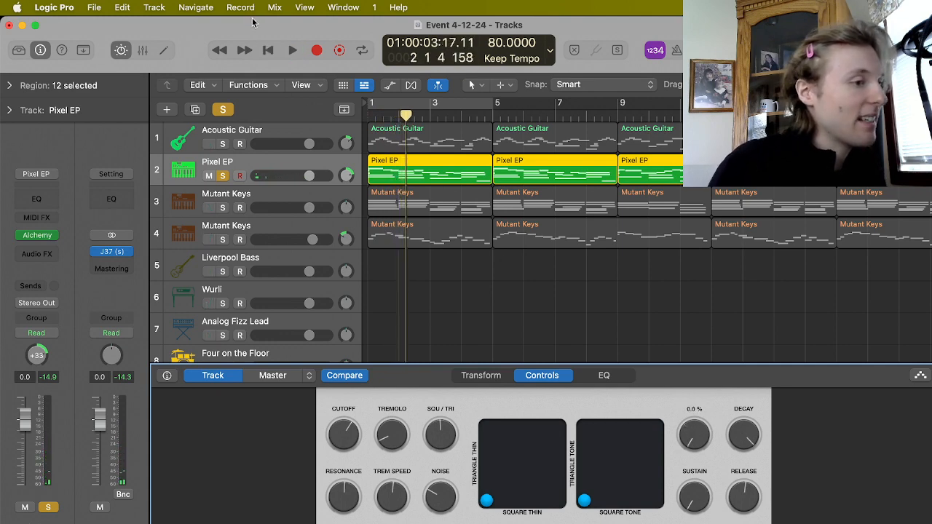
{"action": "left_click", "coordinate": [268, 50]}
{"action": "left_click", "coordinate": [292, 50]}
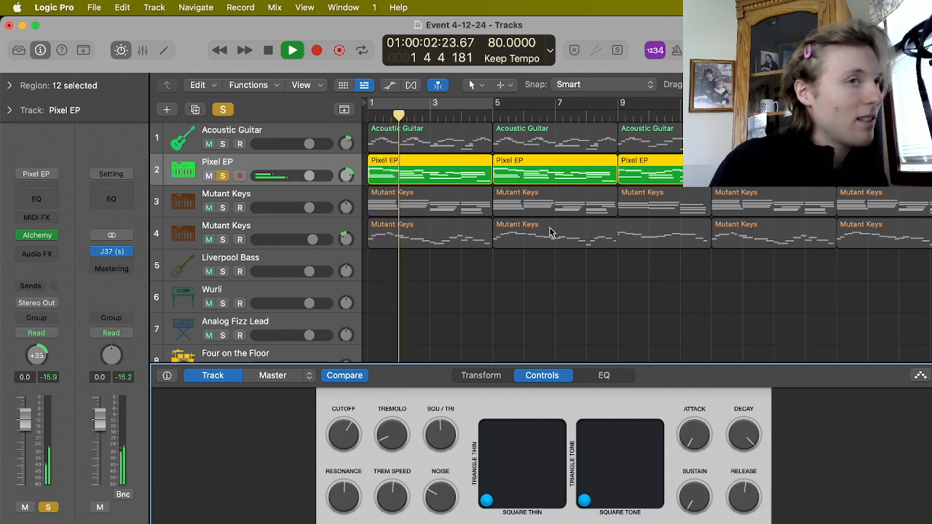
{"action": "key", "text": "space"}
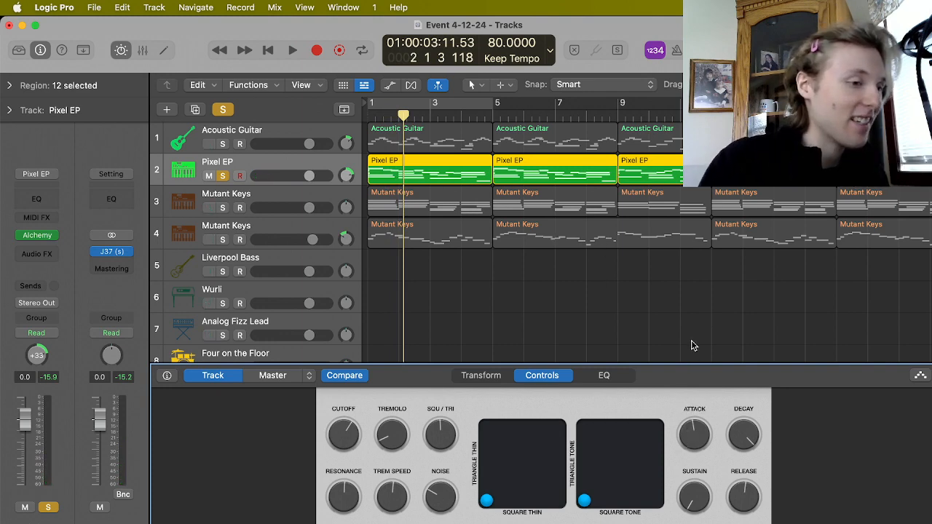
Replay the soloed Pixel EP from the beginning and lower its Attack to about 29 %.
{"action": "left_click", "coordinate": [268, 50]}
{"action": "left_click", "coordinate": [292, 49]}
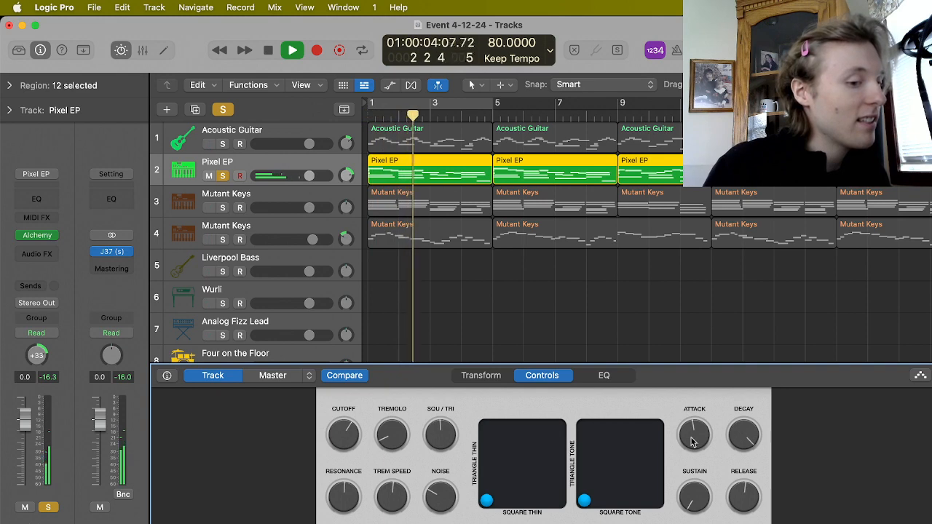
{"action": "left_click_drag", "start_coordinate": [692, 437], "coordinate": [693, 474]}
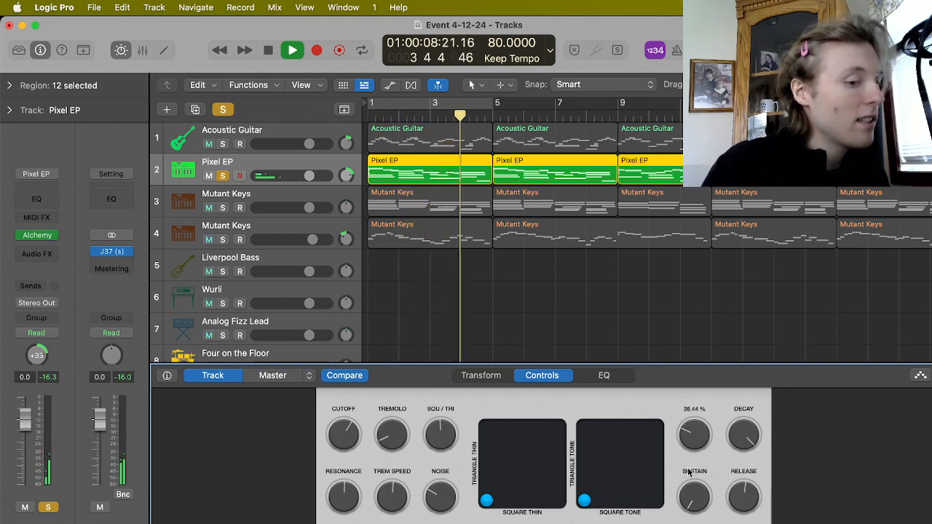
{"action": "left_click", "coordinate": [591, 315]}
{"action": "key", "text": "space"}
{"action": "mouse_move", "coordinate": [694, 434]}
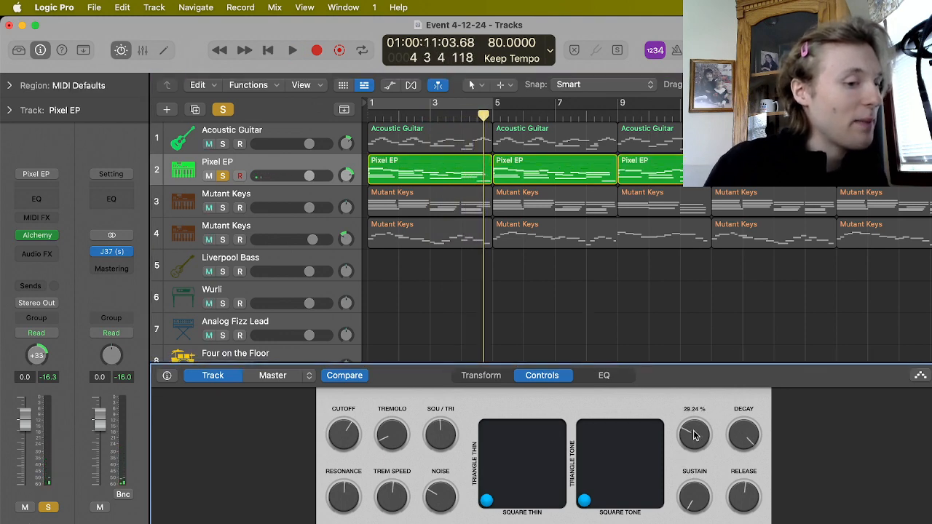
Play the Pixel EP from the start, unsolo it and lower its Attack slightly below 29 % within the full mix.
{"action": "left_click", "coordinate": [269, 50]}
{"action": "key", "text": "space"}
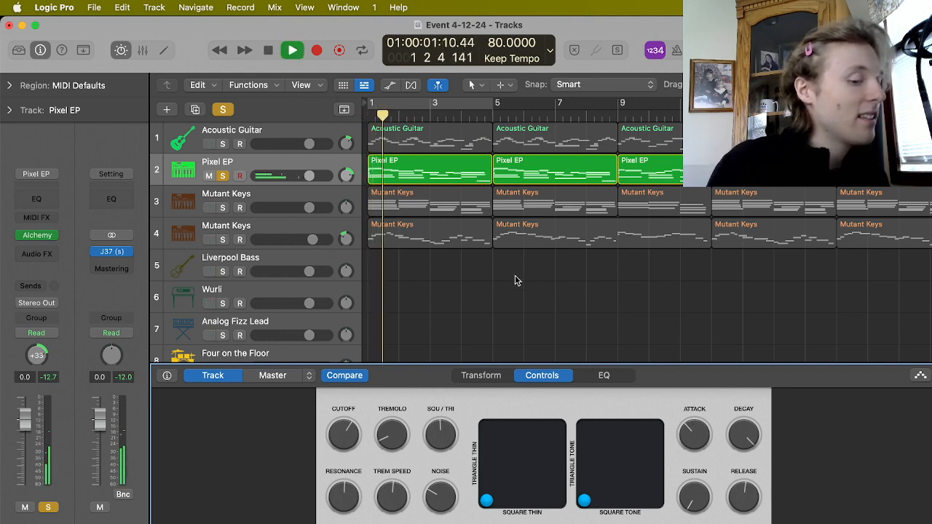
{"action": "key", "text": "s"}
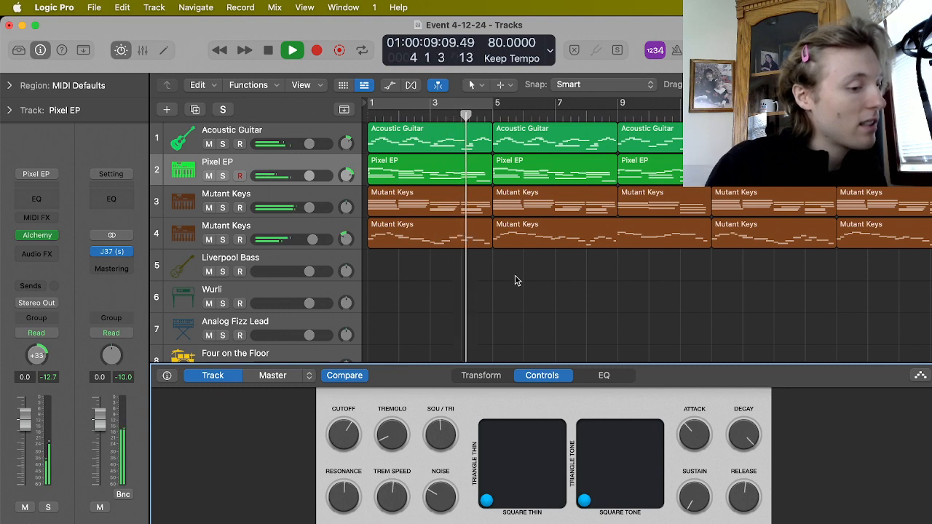
{"action": "mouse_move", "coordinate": [693, 456]}
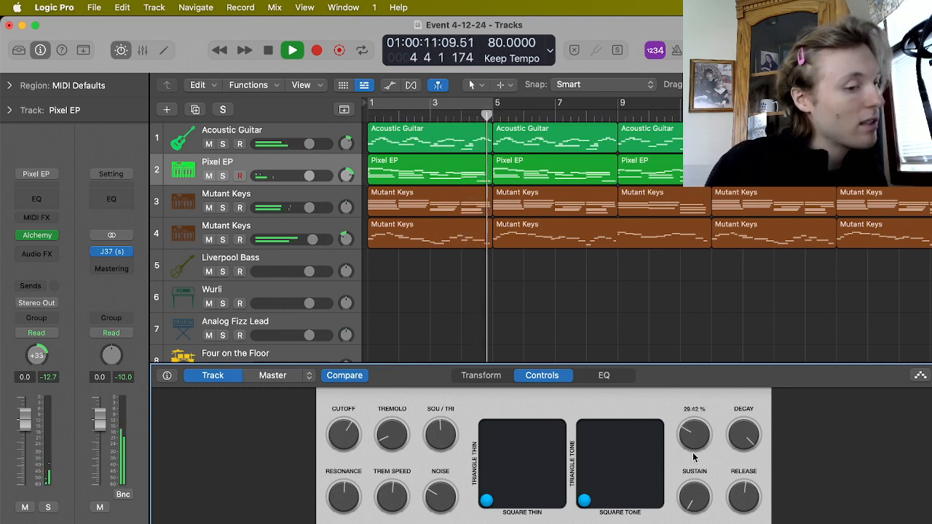
{"action": "left_click_drag", "start_coordinate": [692, 453], "coordinate": [691, 462]}
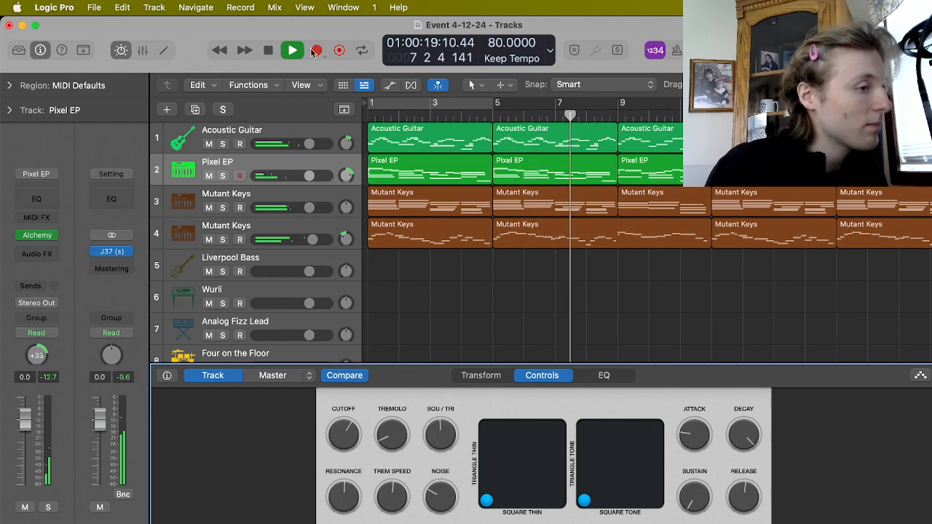
Return to the start and raise the Attack of the Mutant Keys on track 3 to about 37 %.
{"action": "left_click", "coordinate": [268, 51]}
{"action": "left_click", "coordinate": [269, 51]}
{"action": "left_click", "coordinate": [302, 194]}
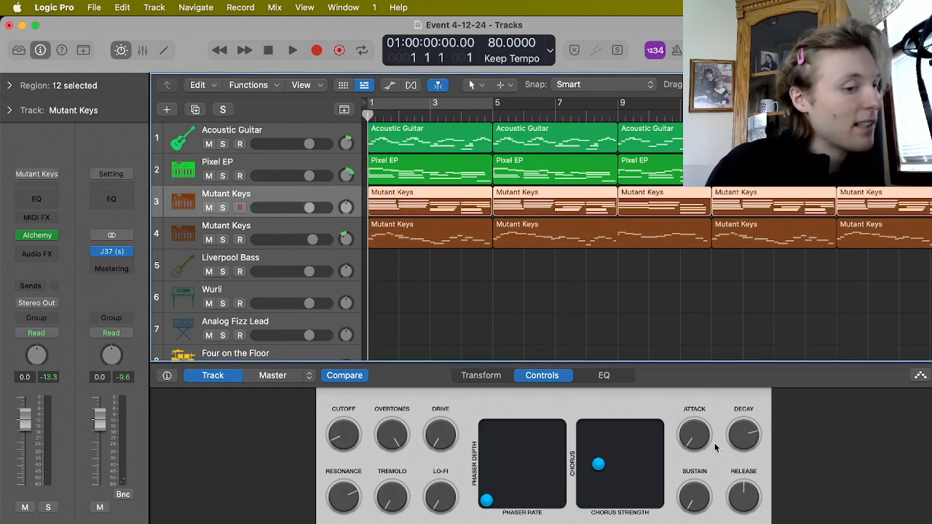
{"action": "mouse_move", "coordinate": [697, 423]}
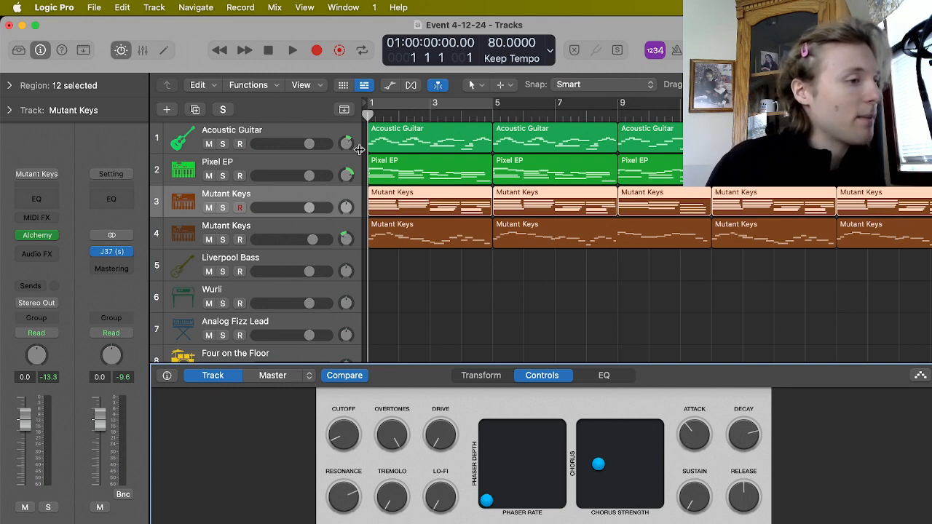
Raise the Attack of the Mutant Keys on track 3 further while soloed, then hear it in the full mix up to bar 12.
{"action": "key", "text": "space"}
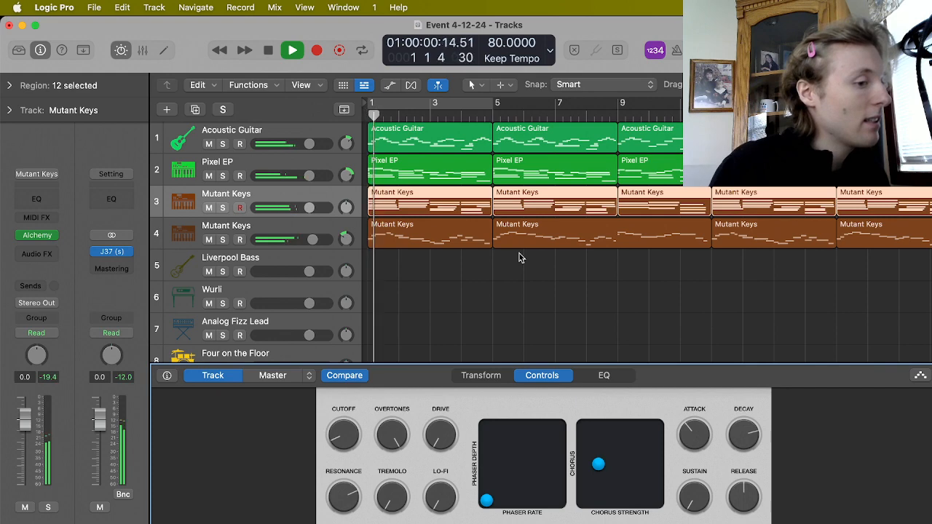
{"action": "key", "text": "s"}
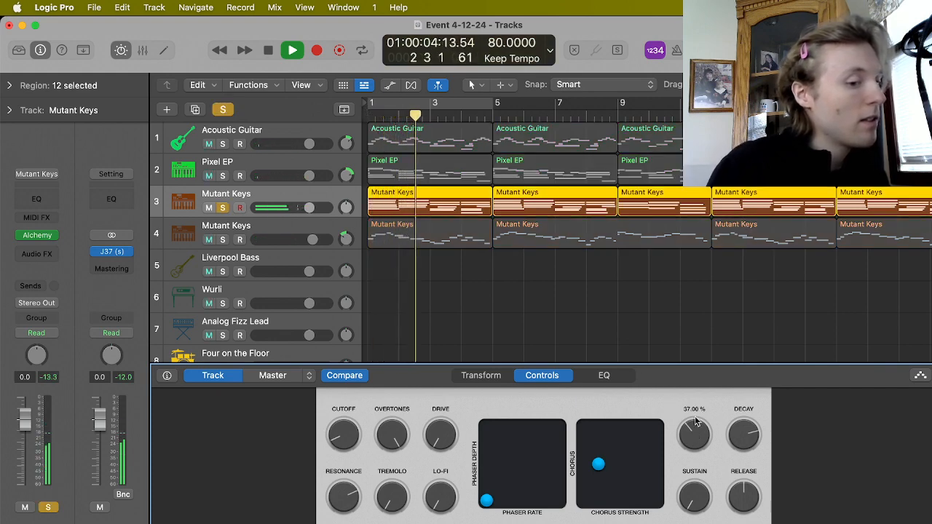
{"action": "mouse_move", "coordinate": [693, 392]}
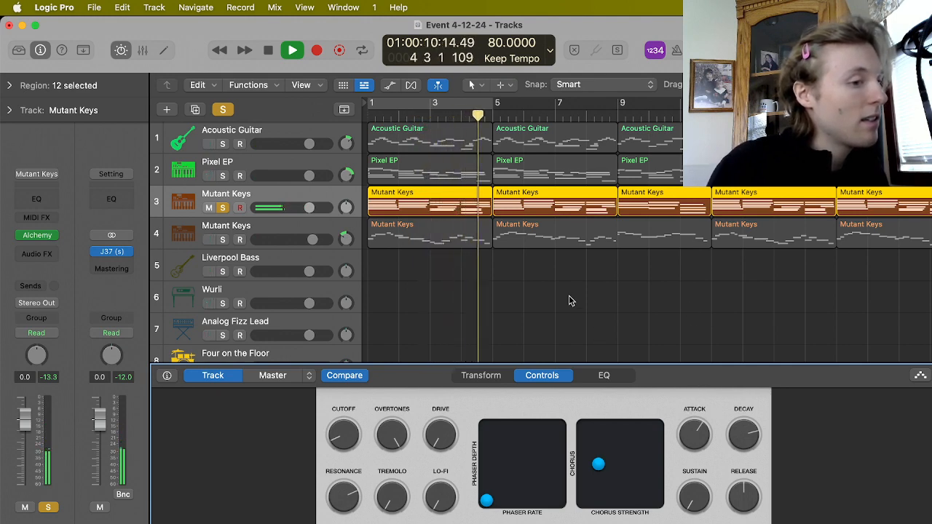
{"action": "key", "text": "s"}
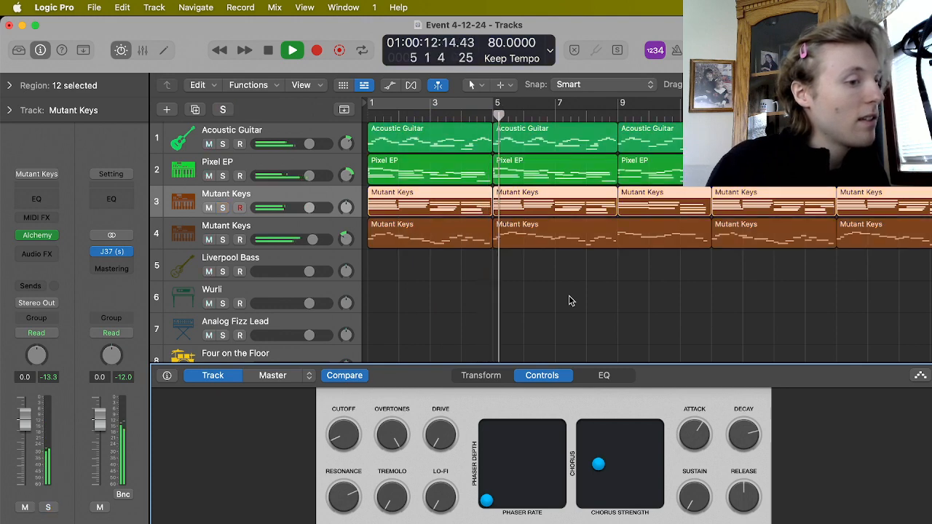
{"action": "left_click", "coordinate": [570, 300]}
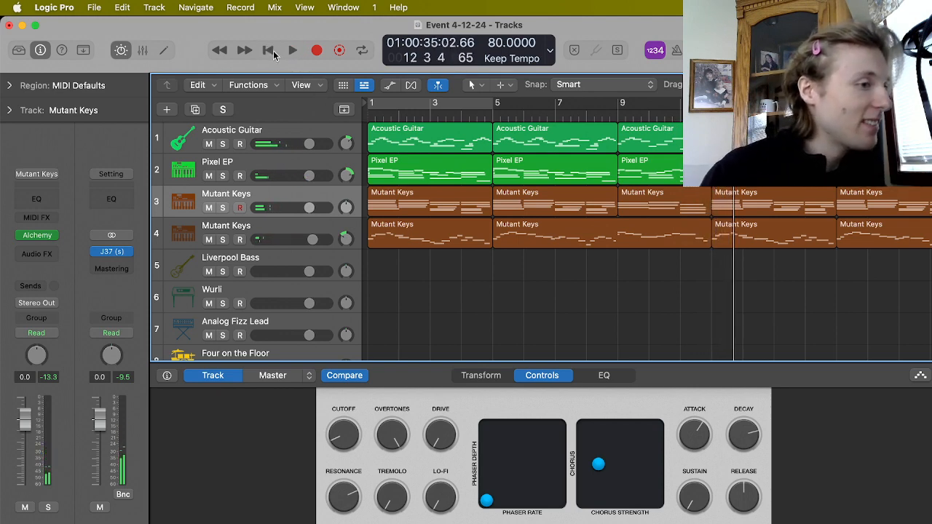
{"action": "left_click", "coordinate": [269, 51]}
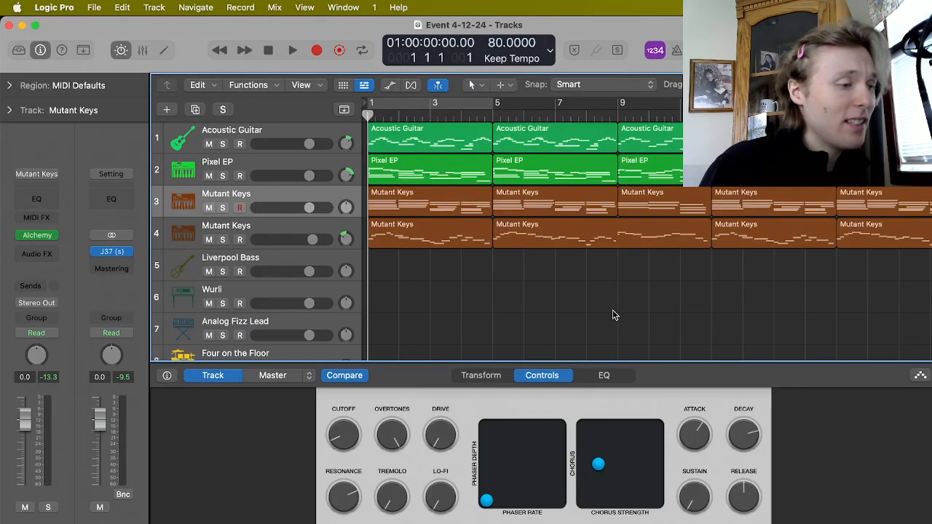
Select the Mutant Keys on track 4, then switch back to the Mutant Keys on track 3.
{"action": "scroll", "coordinate": [490, 265], "scroll_direction": "down", "scroll_amount": 1}
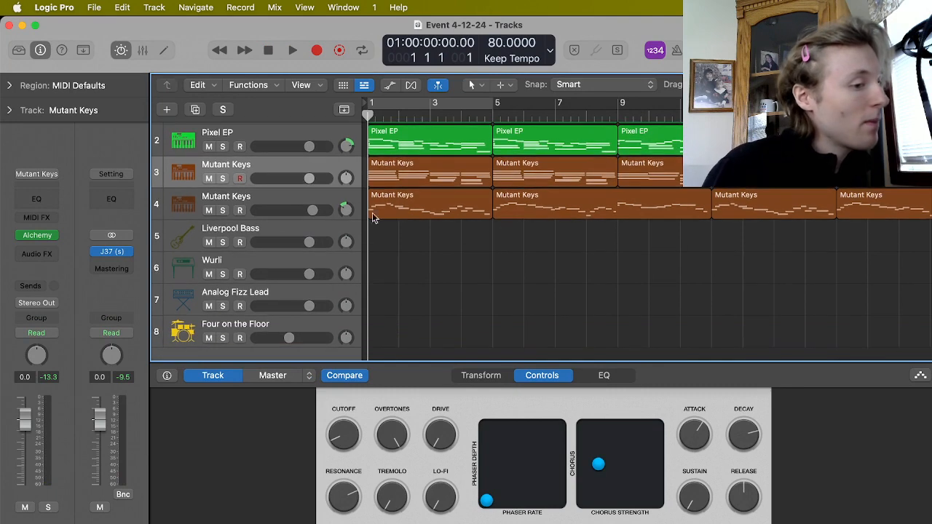
{"action": "left_click", "coordinate": [327, 203]}
{"action": "left_click", "coordinate": [324, 172]}
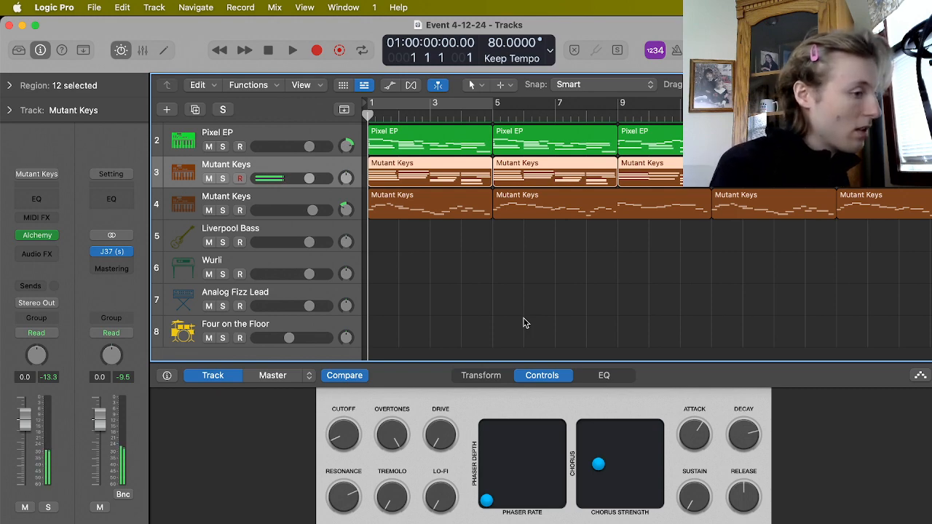
Solo the Mutant Keys on track 3, play them from the start and adjust their Release to about 28 %.
{"action": "left_click", "coordinate": [744, 495]}
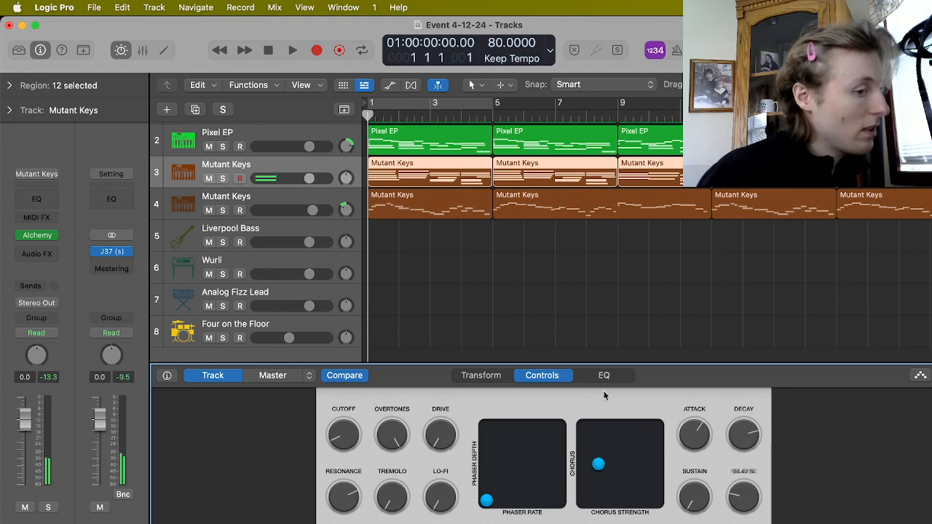
{"action": "left_click", "coordinate": [292, 49]}
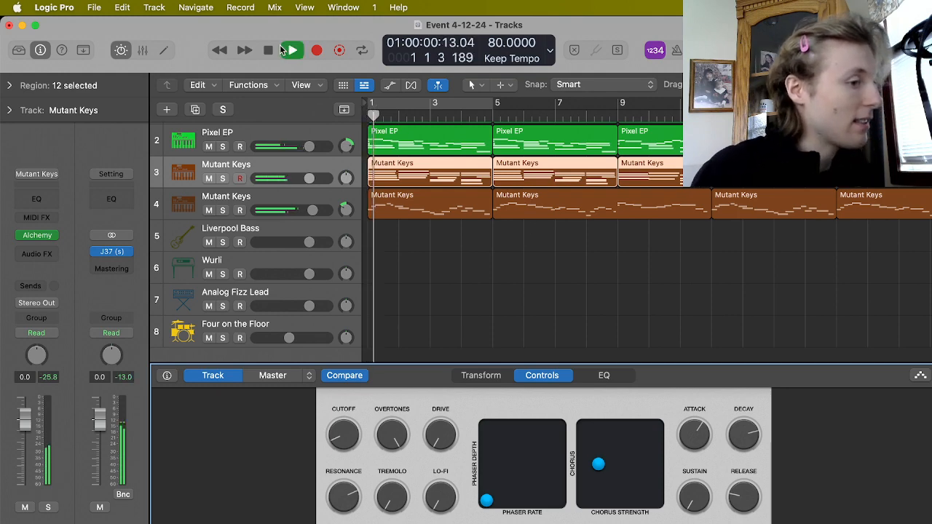
{"action": "key", "text": "s"}
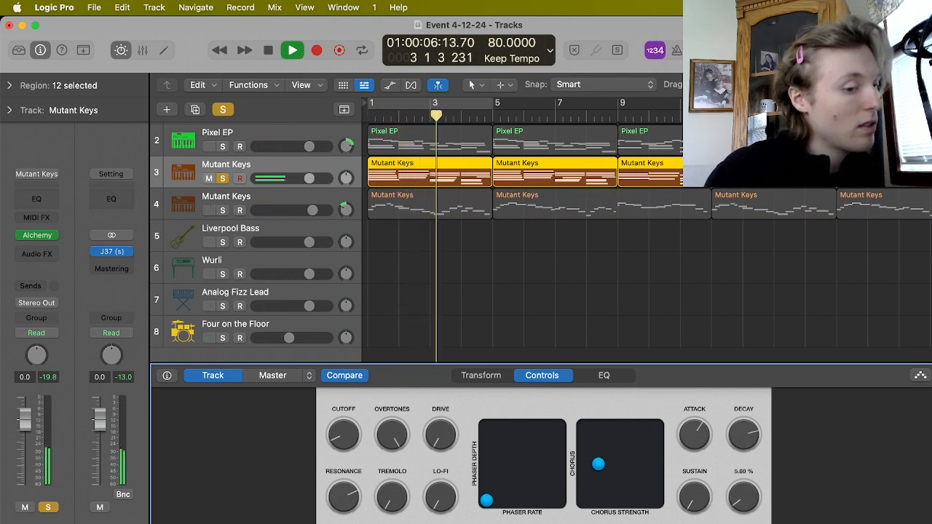
{"action": "left_click_drag", "start_coordinate": [743, 498], "coordinate": [749, 422]}
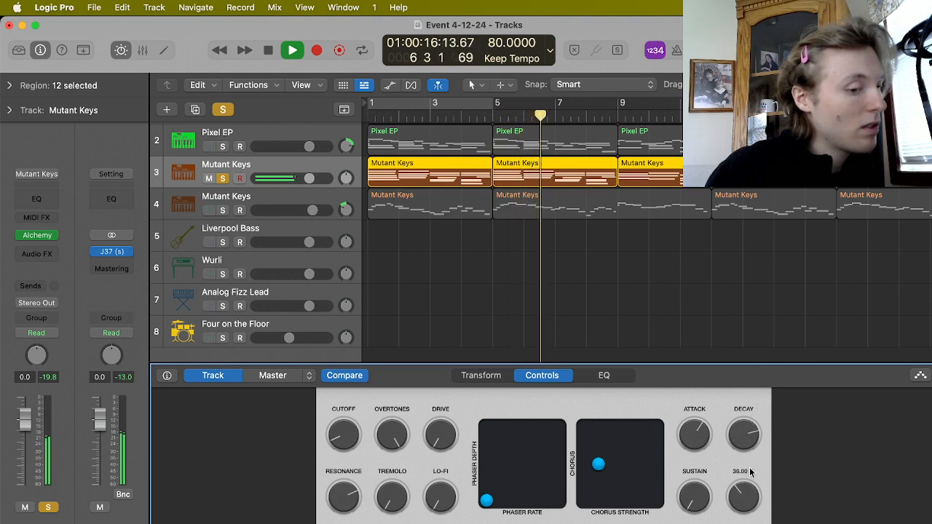
{"action": "left_click_drag", "start_coordinate": [752, 472], "coordinate": [750, 484]}
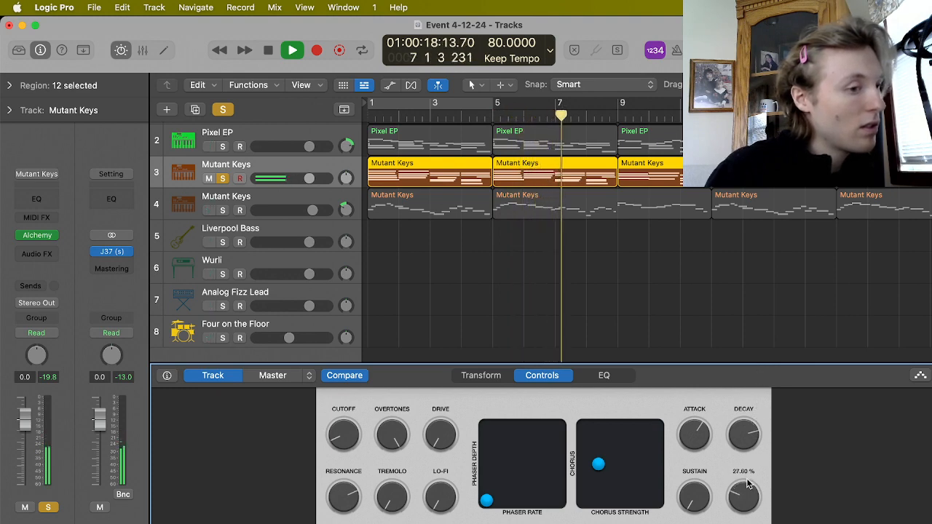
Try the Decay of the soloed Mutant Keys on track 3 between 0 % and about 76 %, settling slightly below 72 %.
{"action": "left_click_drag", "start_coordinate": [736, 439], "coordinate": [729, 523]}
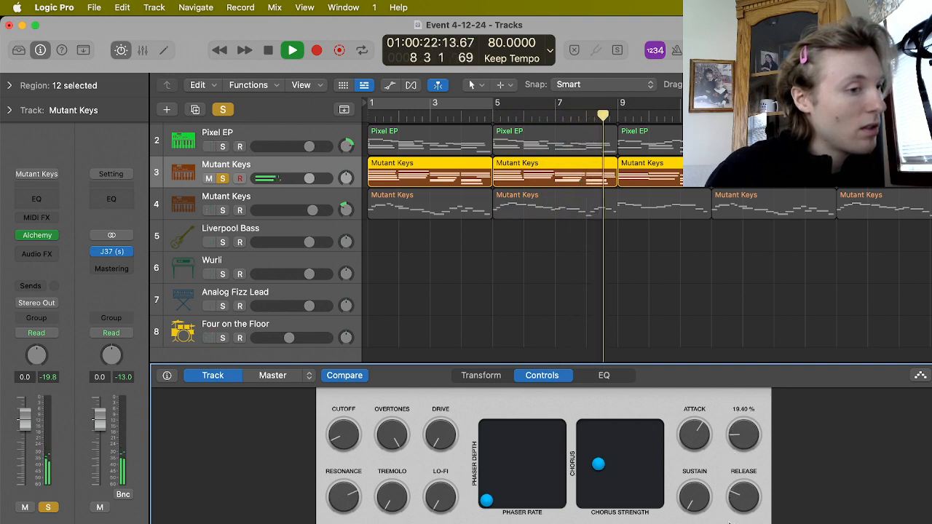
{"action": "left_click_drag", "start_coordinate": [730, 523], "coordinate": [737, 431]}
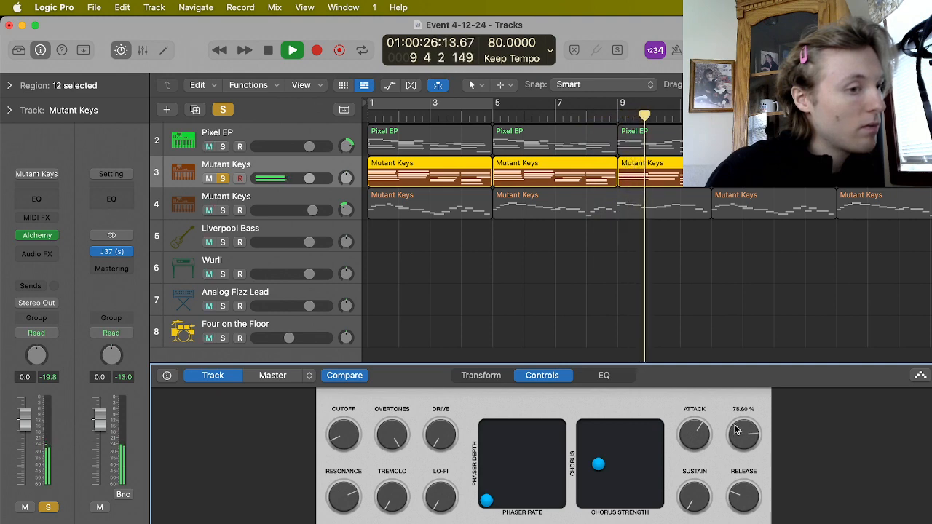
{"action": "left_click_drag", "start_coordinate": [735, 430], "coordinate": [733, 449]}
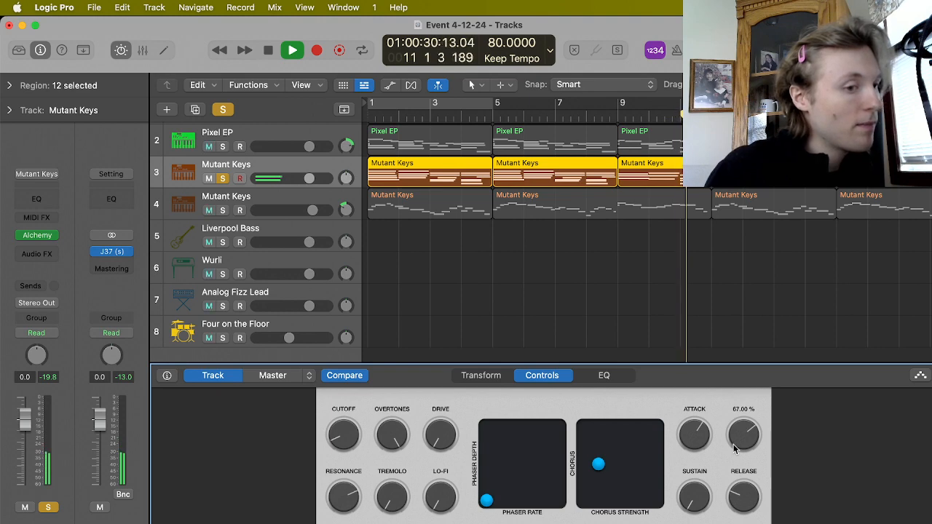
{"action": "key", "text": "space"}
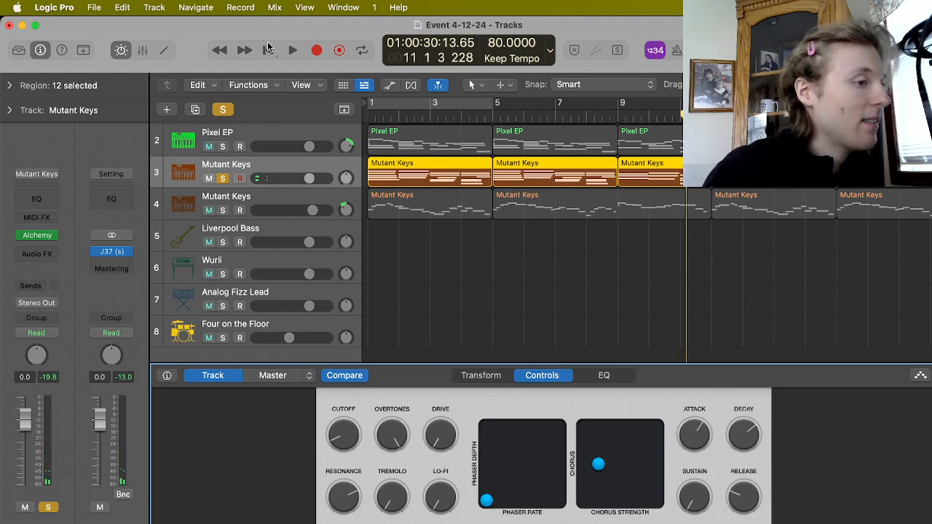
{"action": "left_click", "coordinate": [268, 49]}
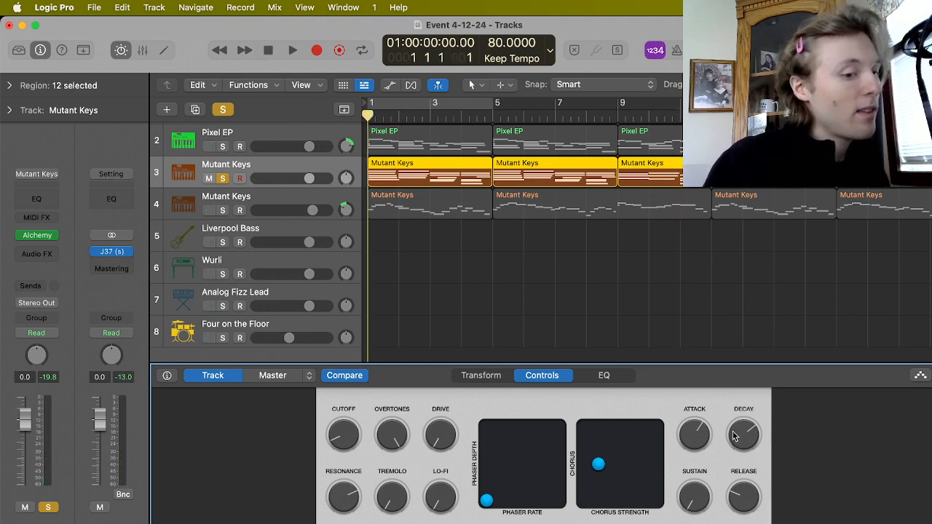
{"action": "left_click_drag", "start_coordinate": [743, 435], "coordinate": [743, 510]}
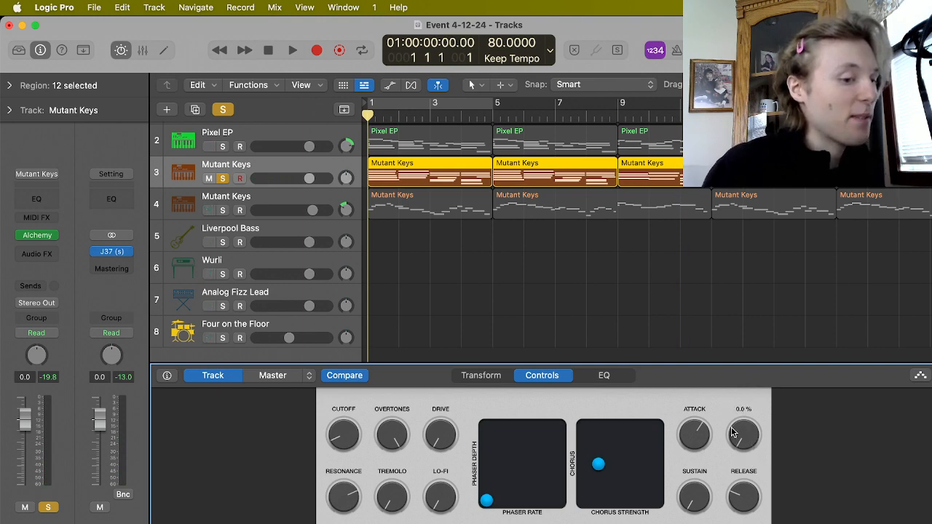
{"action": "key", "text": "space"}
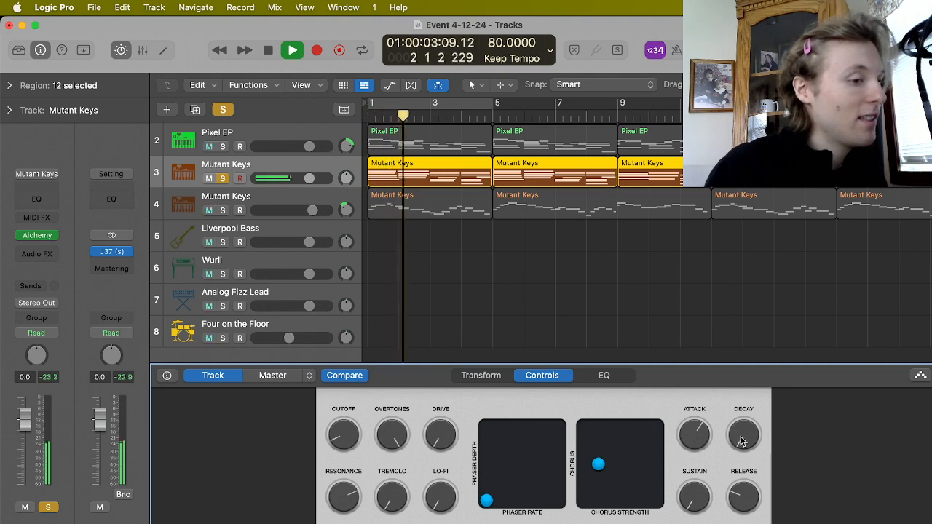
{"action": "left_click_drag", "start_coordinate": [741, 441], "coordinate": [760, 249]}
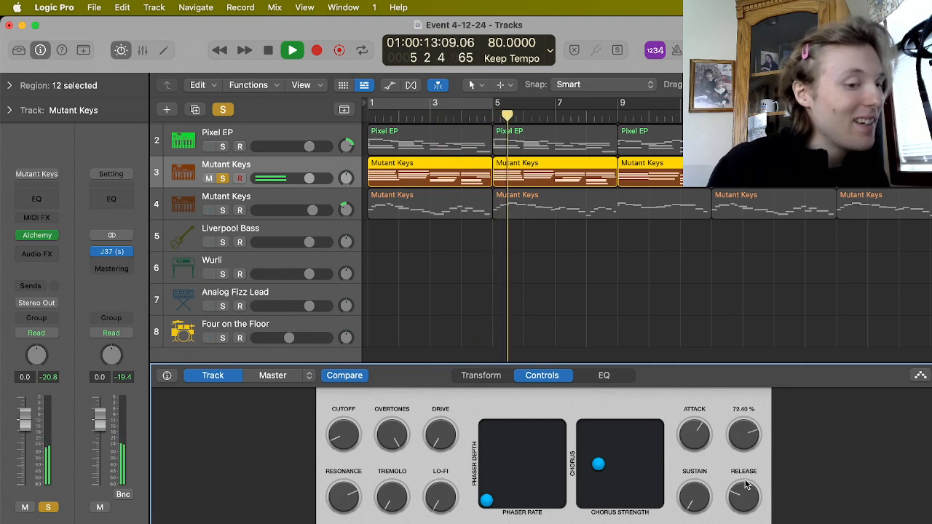
{"action": "left_click_drag", "start_coordinate": [744, 435], "coordinate": [745, 492]}
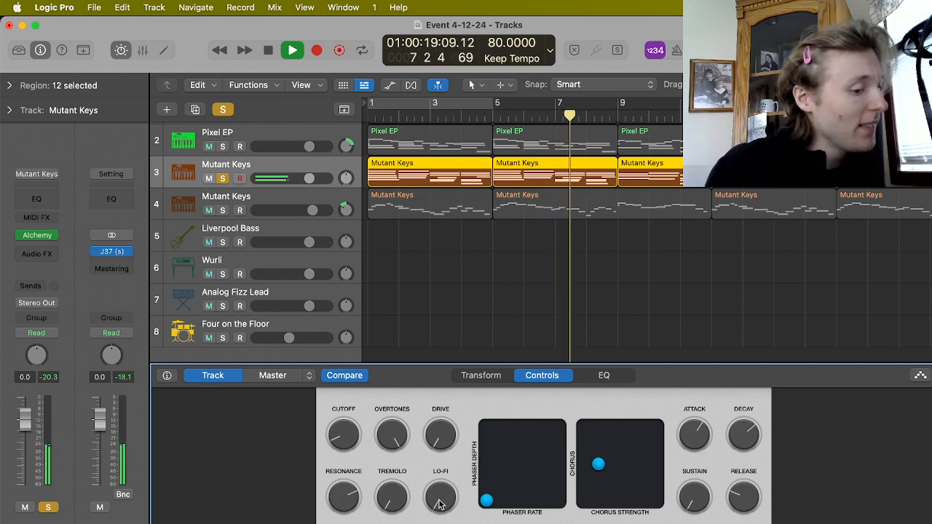
Try the Lo-Fi and raise the Tremolo of the Mutant Keys on track 3, then unsolo them and replay the full mix.
{"action": "left_click_drag", "start_coordinate": [439, 501], "coordinate": [457, 413]}
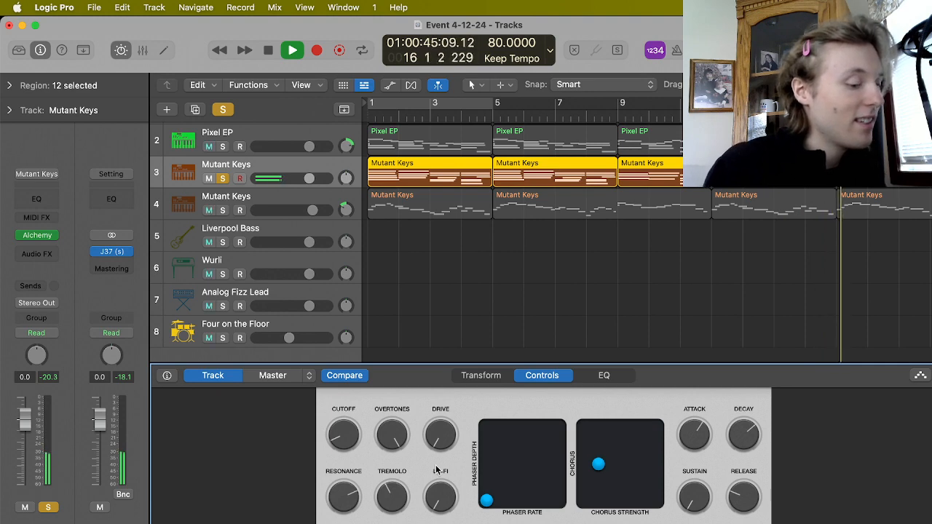
{"action": "key", "text": "s"}
{"action": "key", "text": "space"}
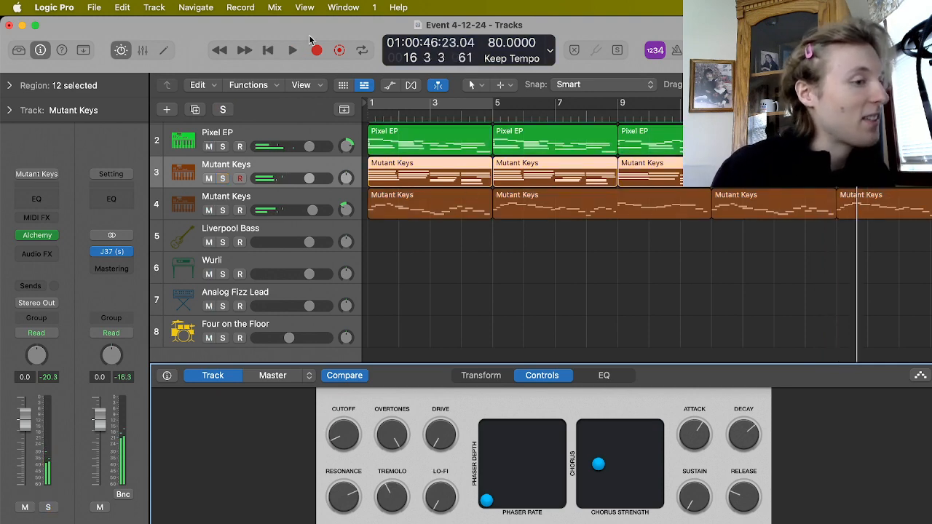
{"action": "left_click", "coordinate": [269, 50]}
{"action": "key", "text": "space"}
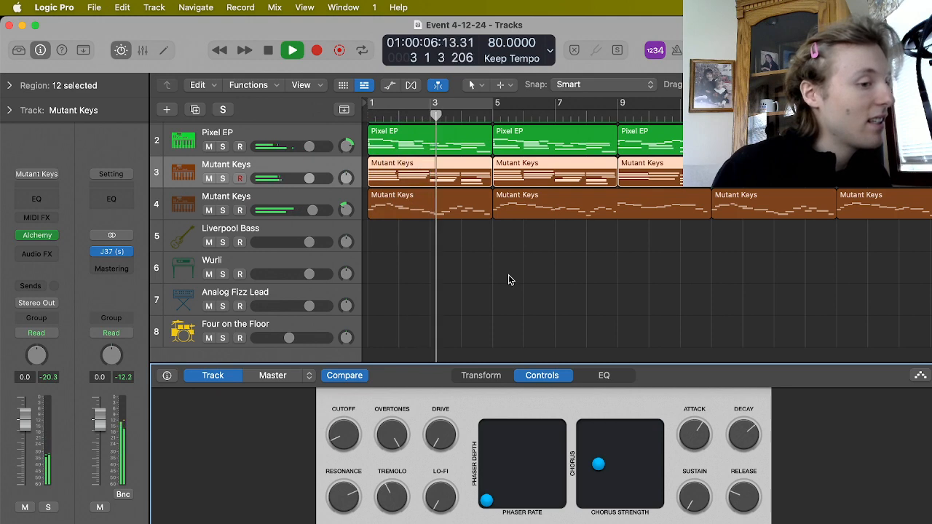
Compare the Mutant Keys on track 3 soloed and within the full mix up to bar 5, then return to the start.
{"action": "scroll", "coordinate": [508, 277], "scroll_direction": "up", "scroll_amount": 2}
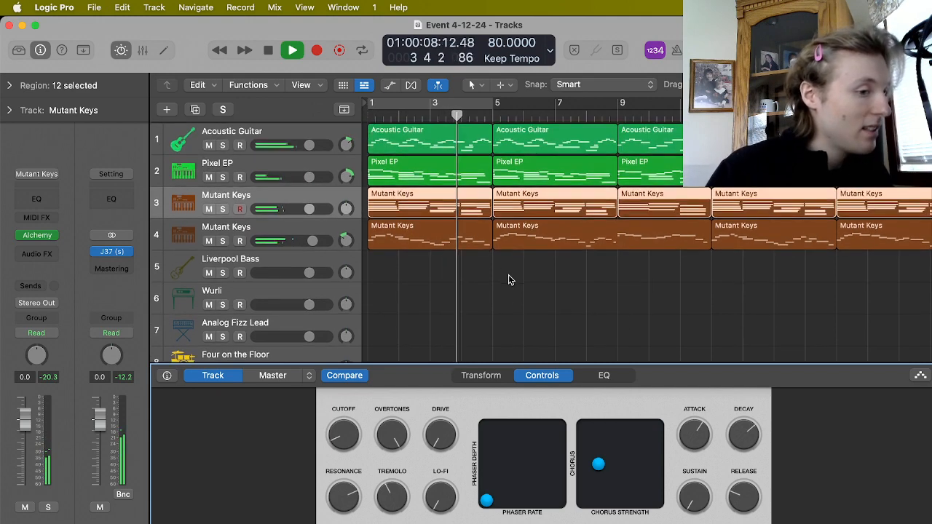
{"action": "key", "text": "ctrl+s"}
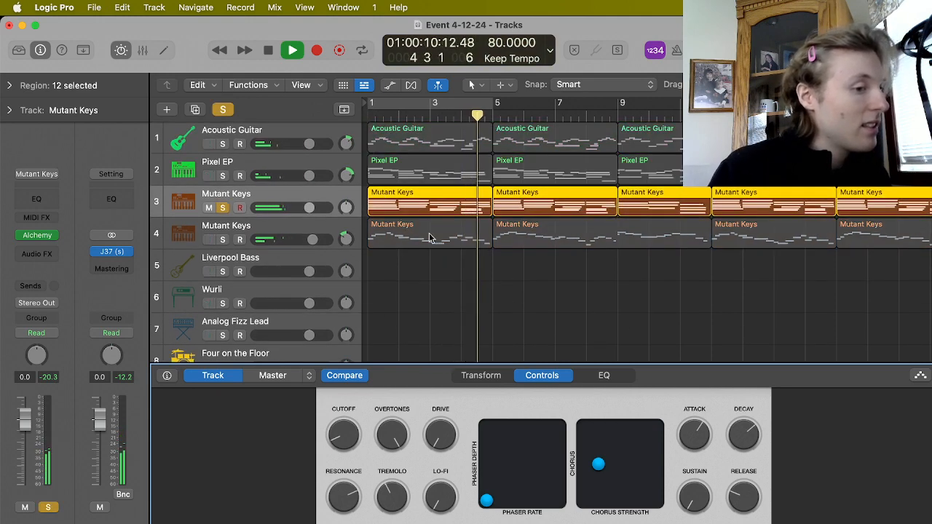
{"action": "key", "text": "ctrl+s"}
{"action": "key", "text": "space"}
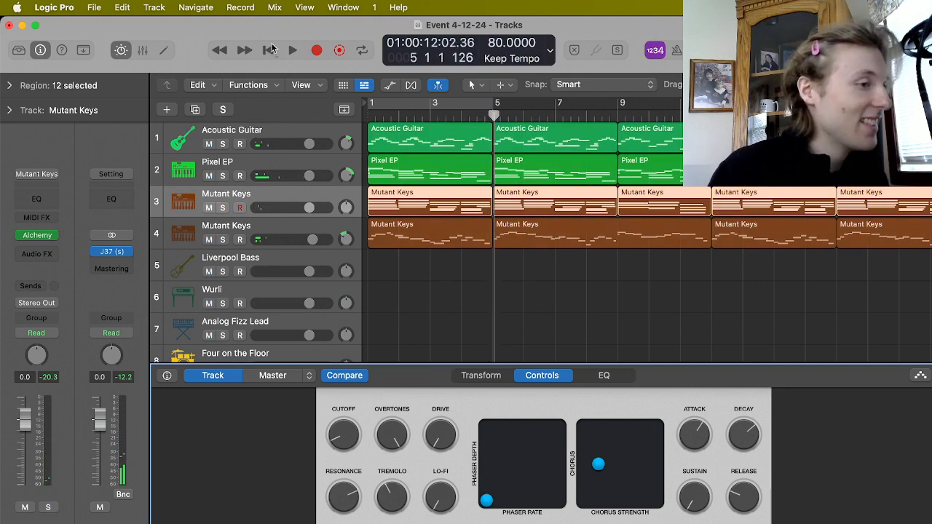
{"action": "left_click", "coordinate": [268, 49]}
Select the Pixel EP, lower its Squ / Tri to about 10 %, then solo it and raise the blend moderately during playback.
{"action": "left_click", "coordinate": [297, 159]}
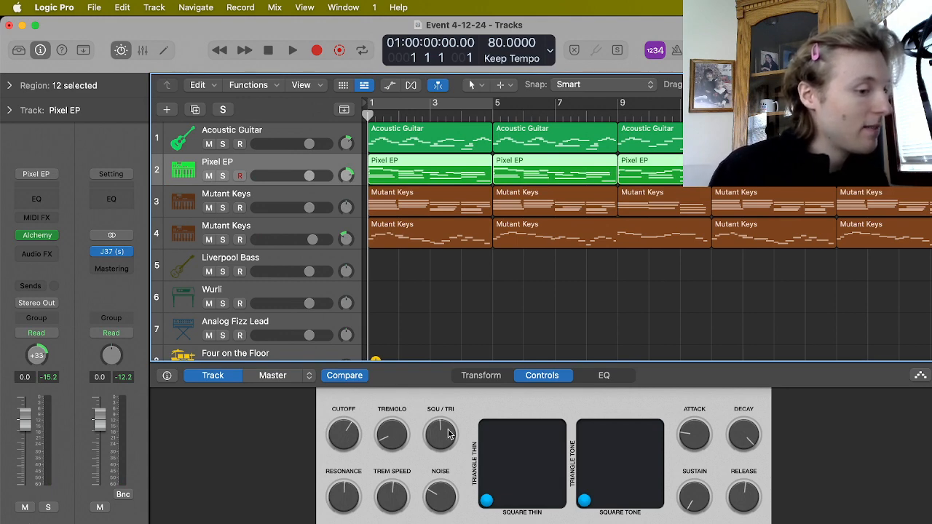
{"action": "scroll", "coordinate": [447, 434], "scroll_direction": "up", "scroll_amount": 3}
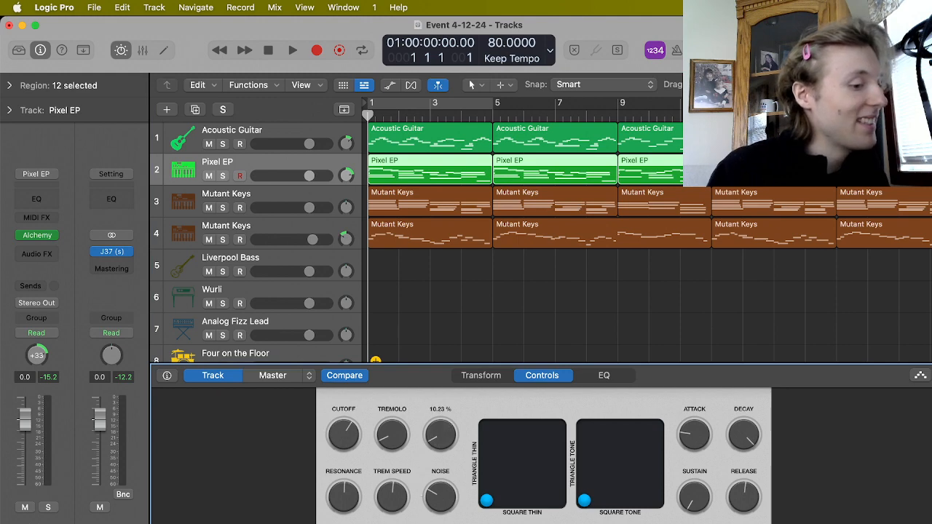
{"action": "key", "text": "s"}
{"action": "key", "text": "space"}
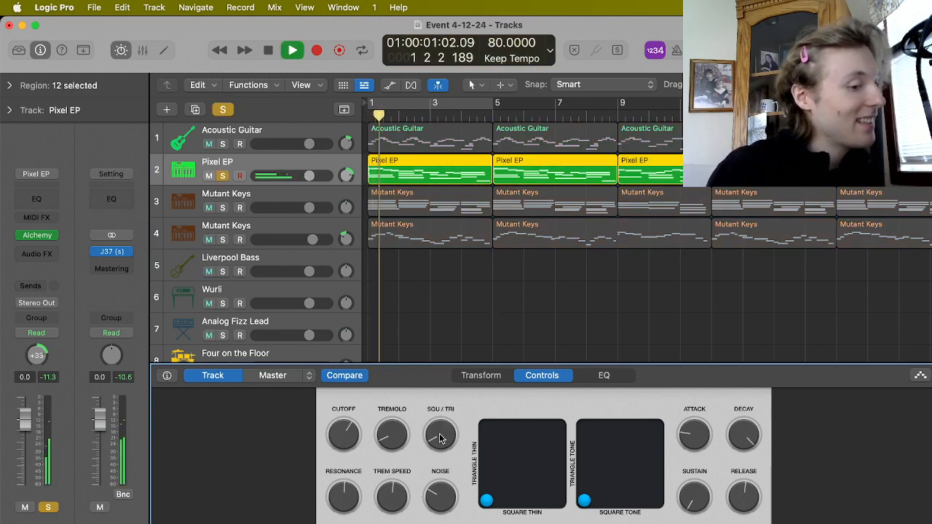
{"action": "left_click_drag", "start_coordinate": [440, 438], "coordinate": [441, 468]}
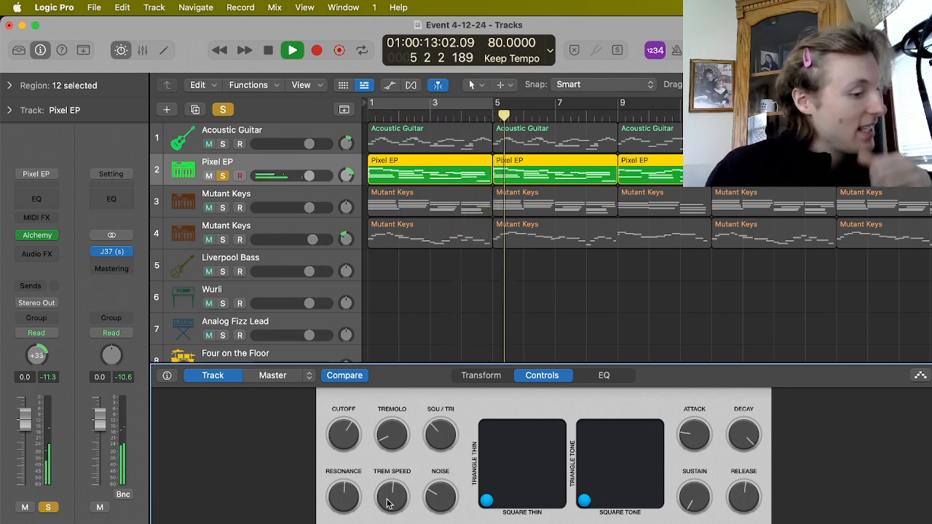
Set the Pixel EP's Trem Speed to 1/8 and raise its Tremolo slightly, then unsolo it, hear the full mix and return to the start.
{"action": "mouse_move", "coordinate": [391, 495]}
{"action": "left_mouse_down"}
{"action": "mouse_move", "coordinate": [388, 434]}
{"action": "mouse_move", "coordinate": [389, 497]}
{"action": "left_mouse_up"}
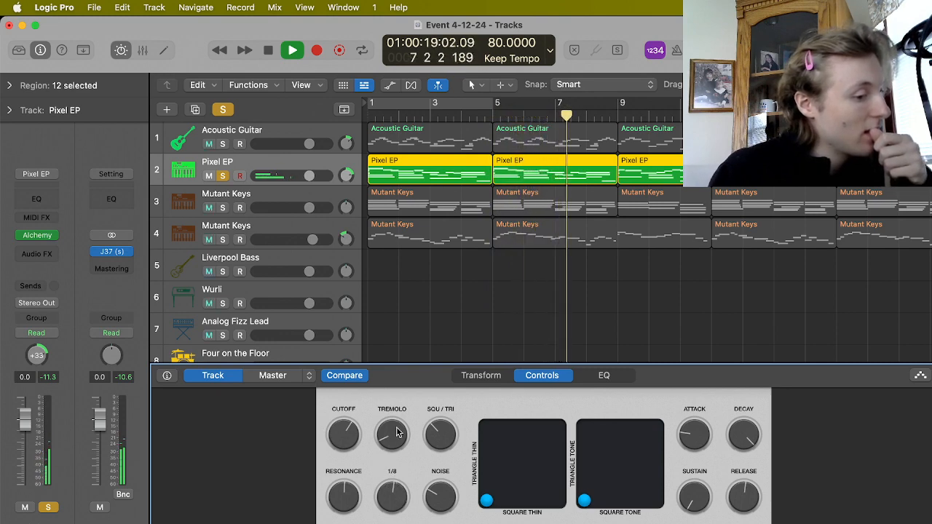
{"action": "mouse_move", "coordinate": [397, 437]}
{"action": "left_mouse_down"}
{"action": "mouse_move", "coordinate": [427, 312]}
{"action": "mouse_move", "coordinate": [405, 435]}
{"action": "mouse_move", "coordinate": [403, 425]}
{"action": "left_mouse_up"}
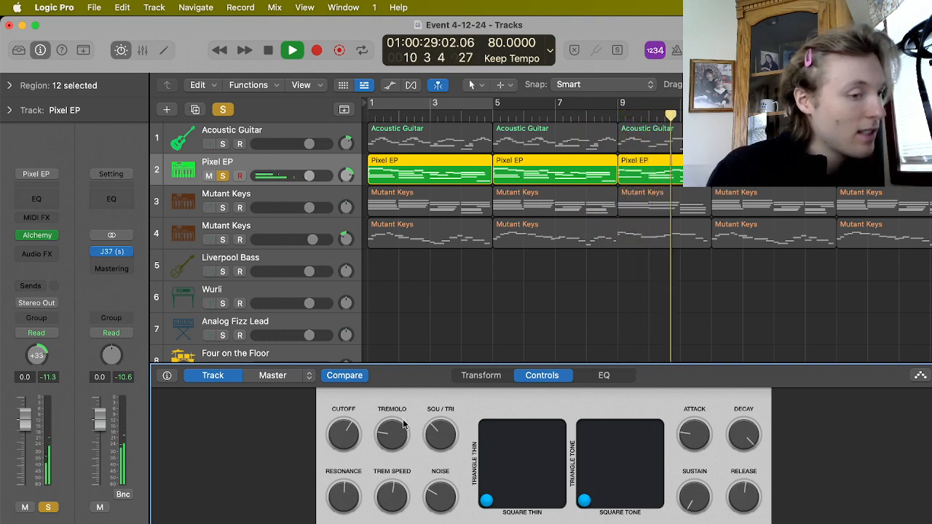
{"action": "key", "text": "s"}
{"action": "key", "text": "super+s"}
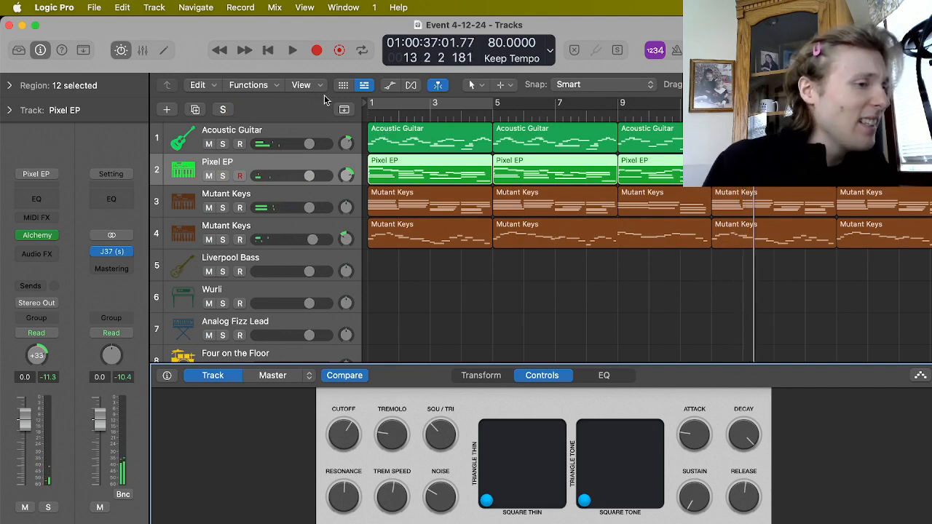
{"action": "left_click", "coordinate": [269, 51]}
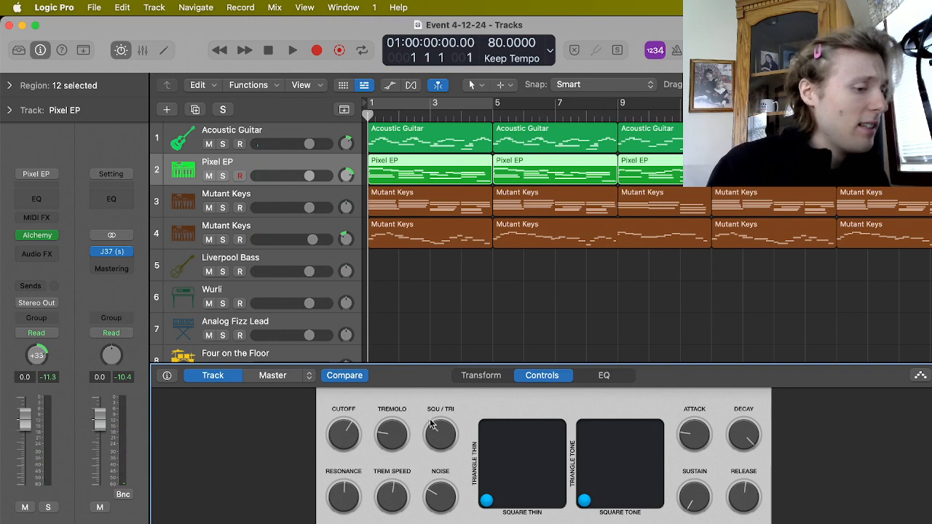
Solo the Mutant Keys on track 4, play them briefly, raise their Attack to about 38 % and return to the start.
{"action": "left_click", "coordinate": [314, 169]}
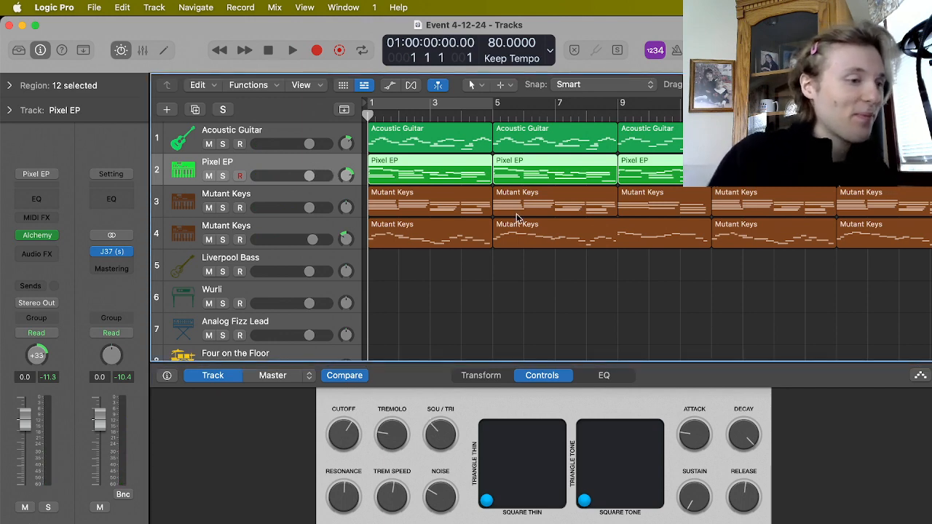
{"action": "left_click", "coordinate": [344, 194]}
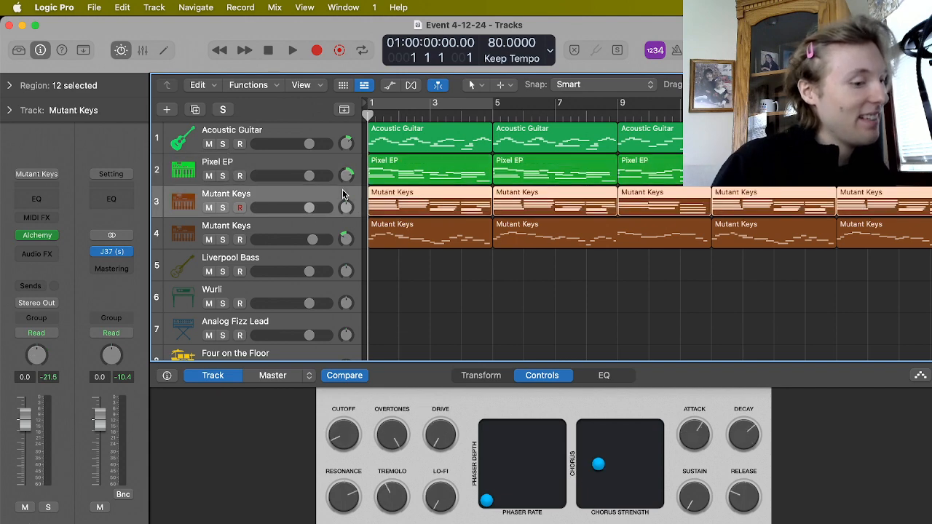
{"action": "left_click", "coordinate": [301, 228]}
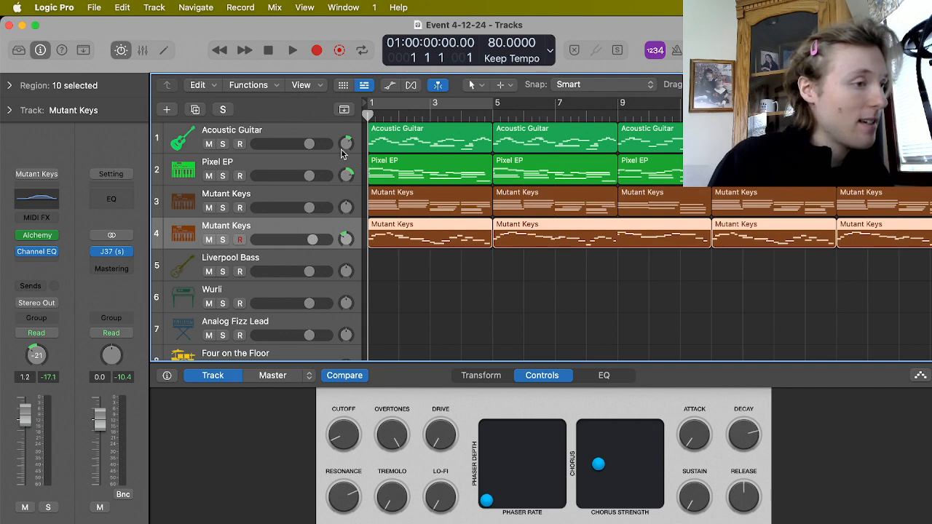
{"action": "key", "text": "s"}
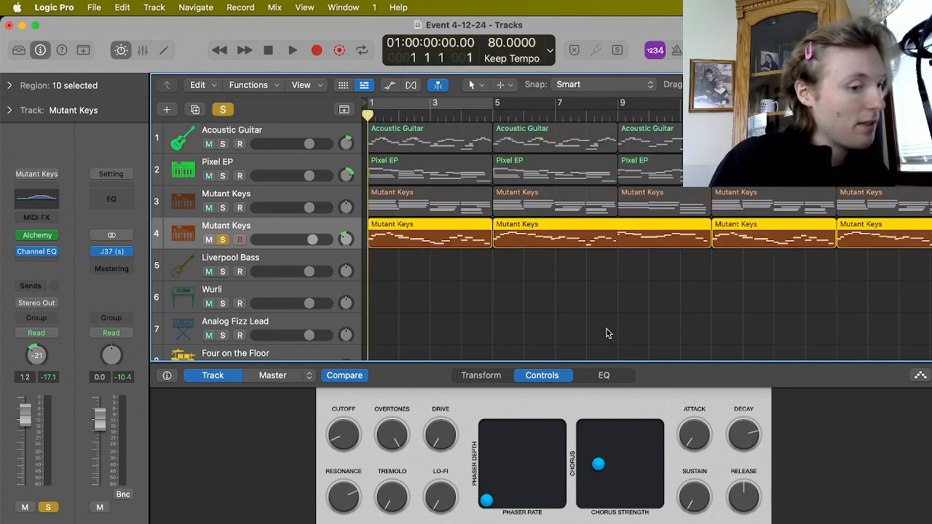
{"action": "key", "text": "space"}
{"action": "key", "text": "space"}
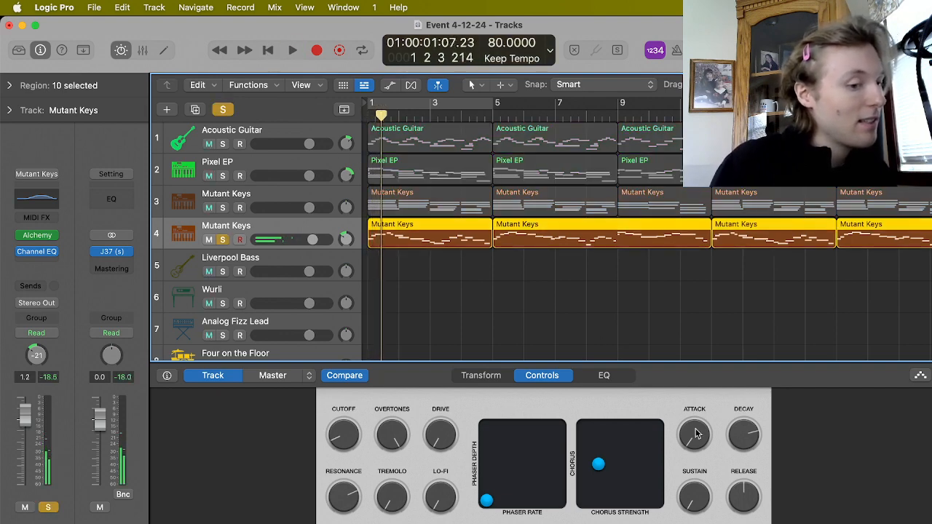
{"action": "left_click_drag", "start_coordinate": [695, 434], "coordinate": [696, 379]}
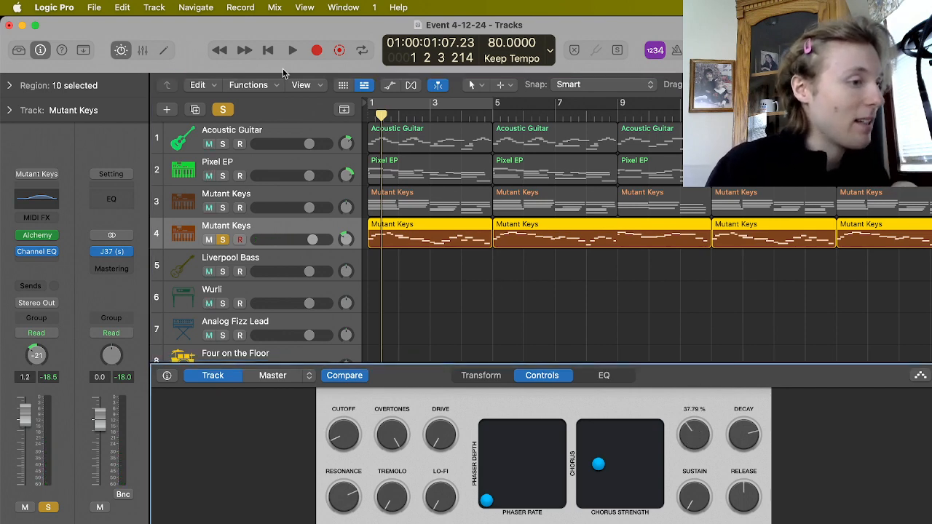
{"action": "left_click", "coordinate": [269, 51]}
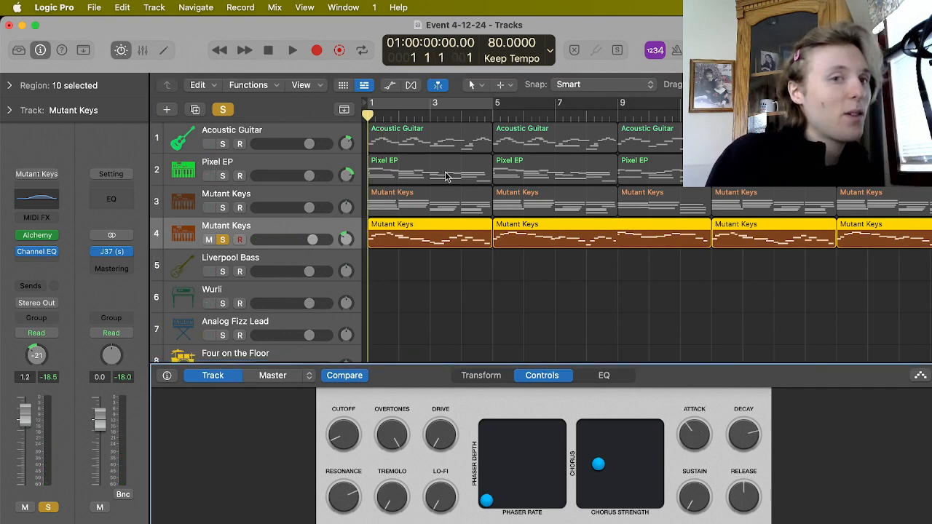
Play the soloed Mutant Keys on track 4, lower their Attack to minimum, raise the Drive slightly and unsolo the track.
{"action": "key", "text": "space"}
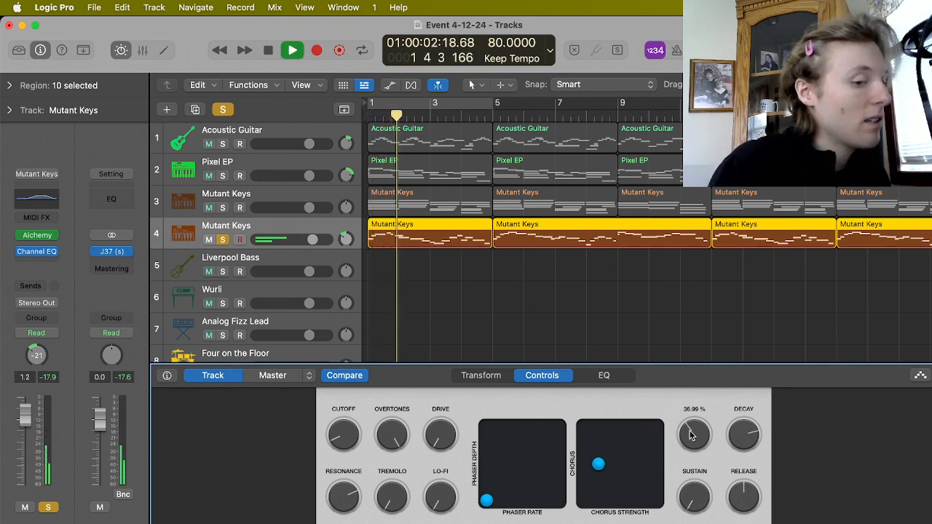
{"action": "left_click_drag", "start_coordinate": [693, 434], "coordinate": [689, 473]}
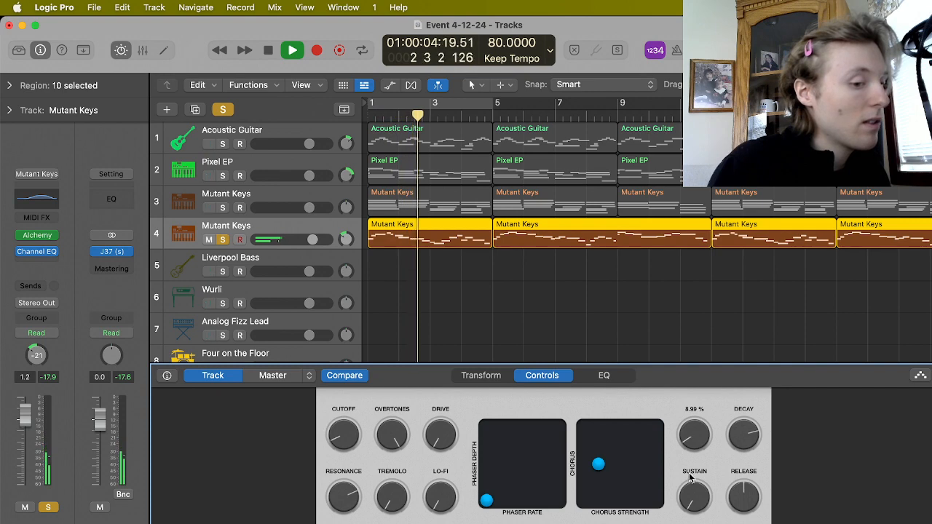
{"action": "left_click_drag", "start_coordinate": [692, 437], "coordinate": [706, 462]}
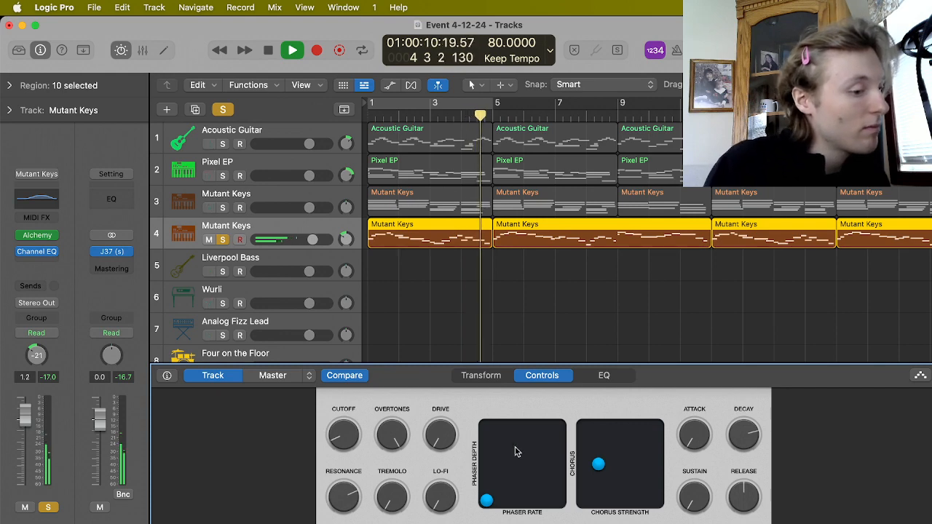
{"action": "left_click_drag", "start_coordinate": [436, 438], "coordinate": [456, 395]}
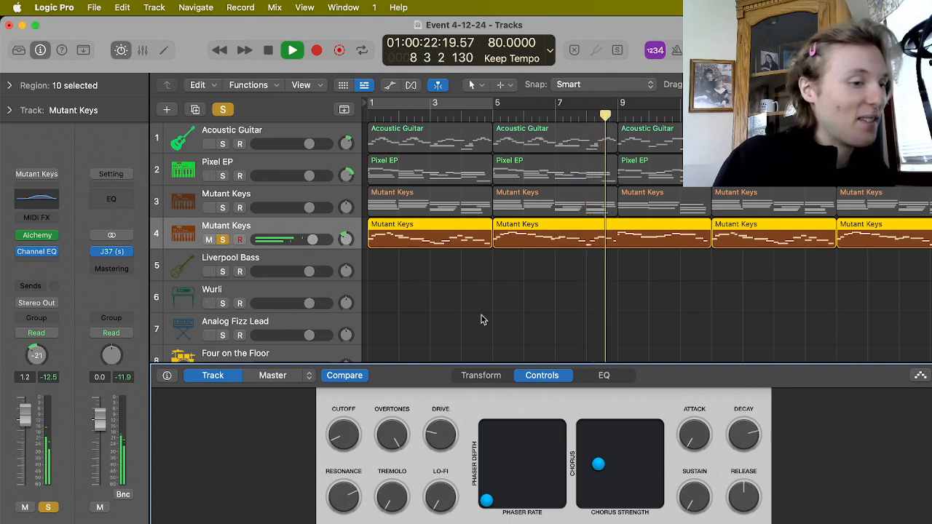
{"action": "key", "text": "s"}
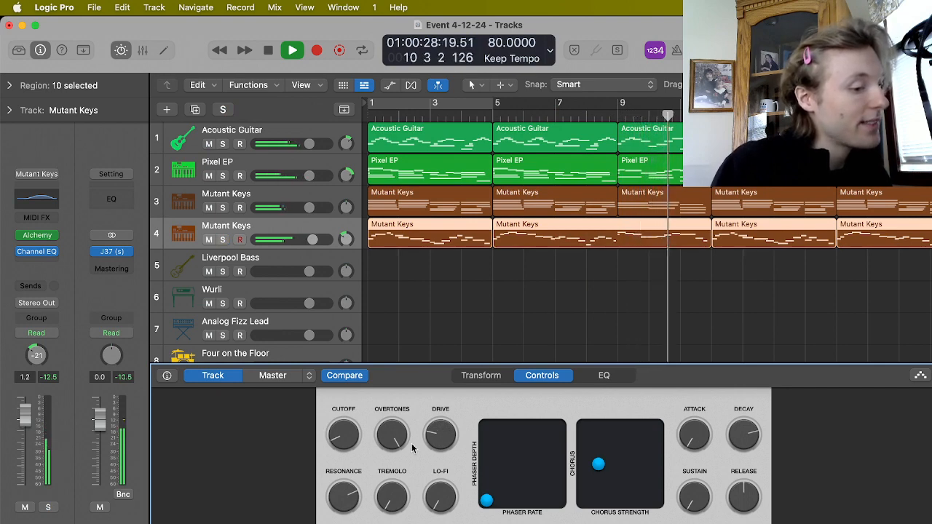
Raise the Resonance of the Mutant Keys on track 4 to maximum, checking it both soloed and in the full mix.
{"action": "left_click_drag", "start_coordinate": [345, 496], "coordinate": [347, 483]}
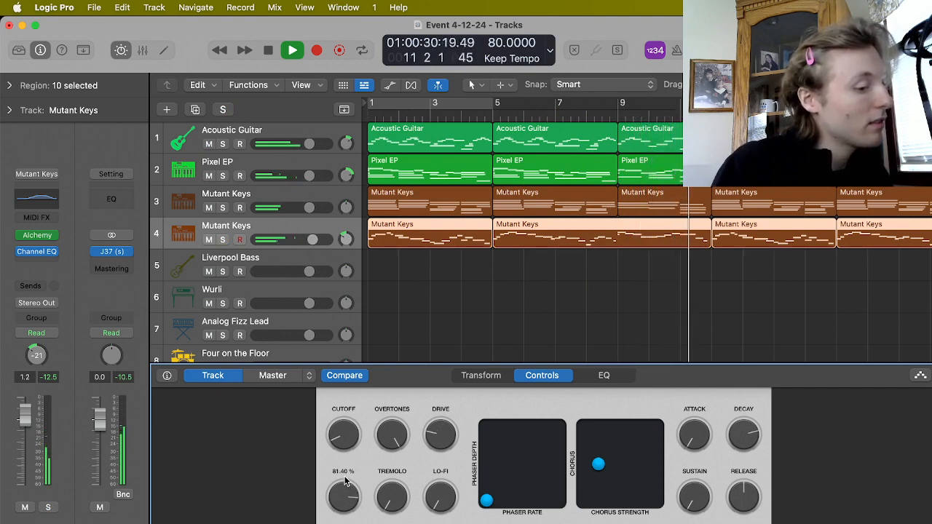
{"action": "key", "text": "s"}
{"action": "key", "text": "space"}
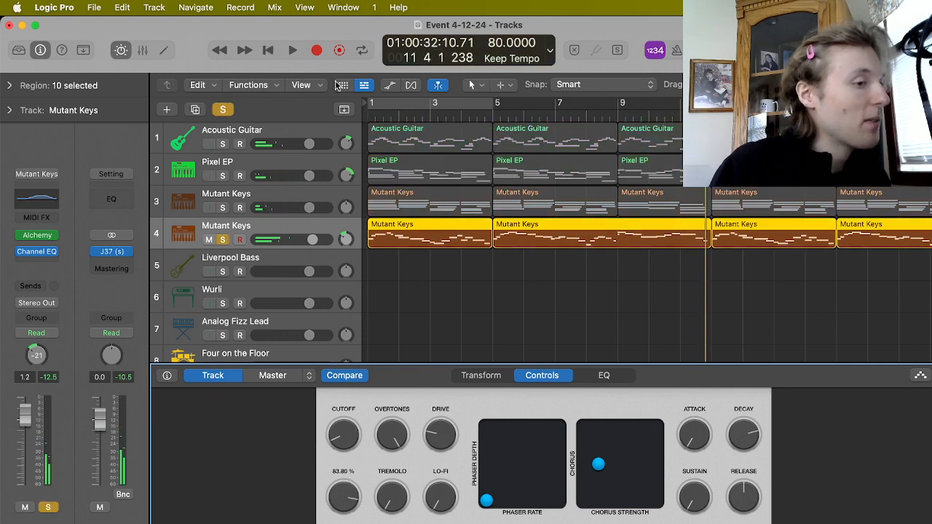
{"action": "key", "text": "space"}
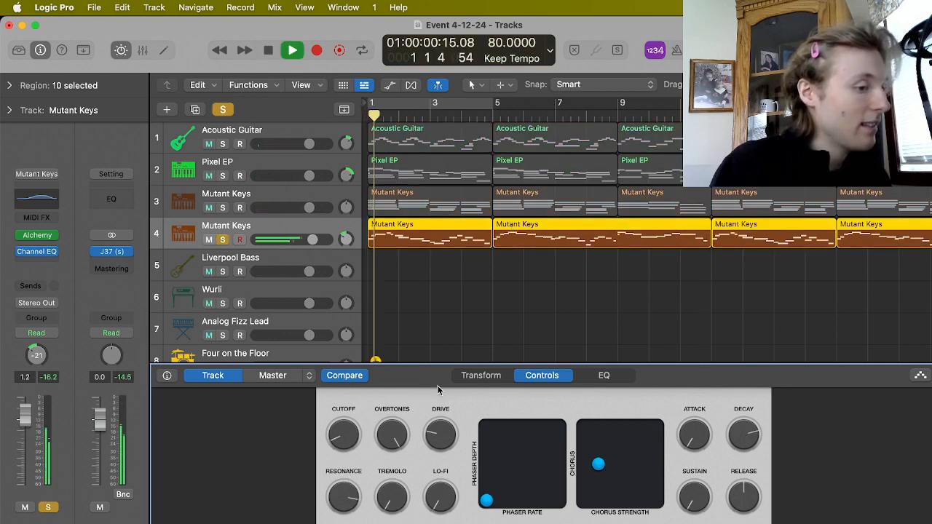
{"action": "left_click_drag", "start_coordinate": [356, 495], "coordinate": [362, 469]}
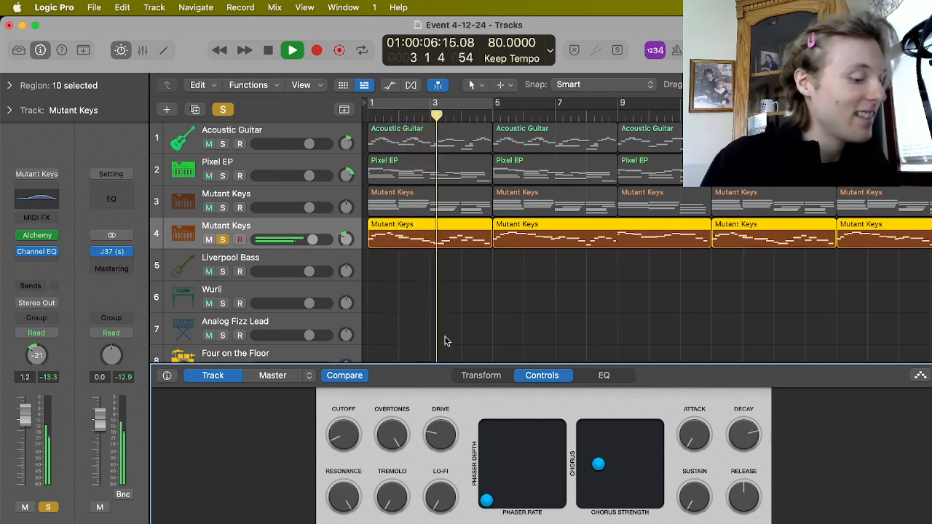
{"action": "key", "text": "s"}
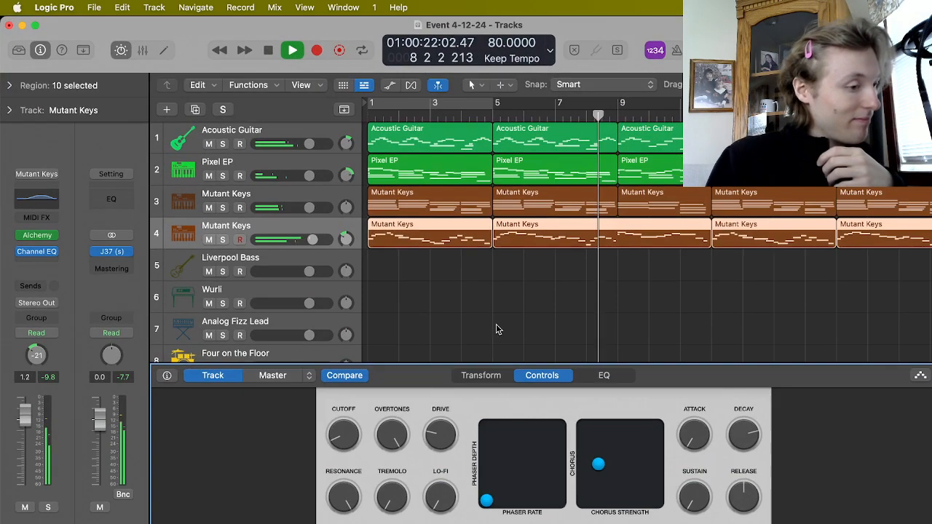
In the Channel EQ of the Mutant Keys on track 4, reshape the 1430 Hz boost to 740 Hz, +6.1 dB and Q 0.64.
{"action": "left_click", "coordinate": [250, 199]}
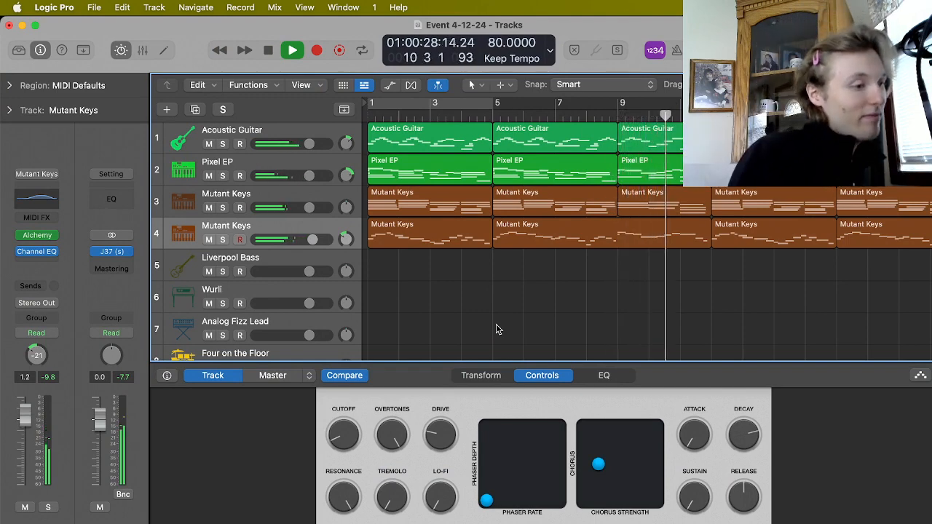
{"action": "key", "text": "space"}
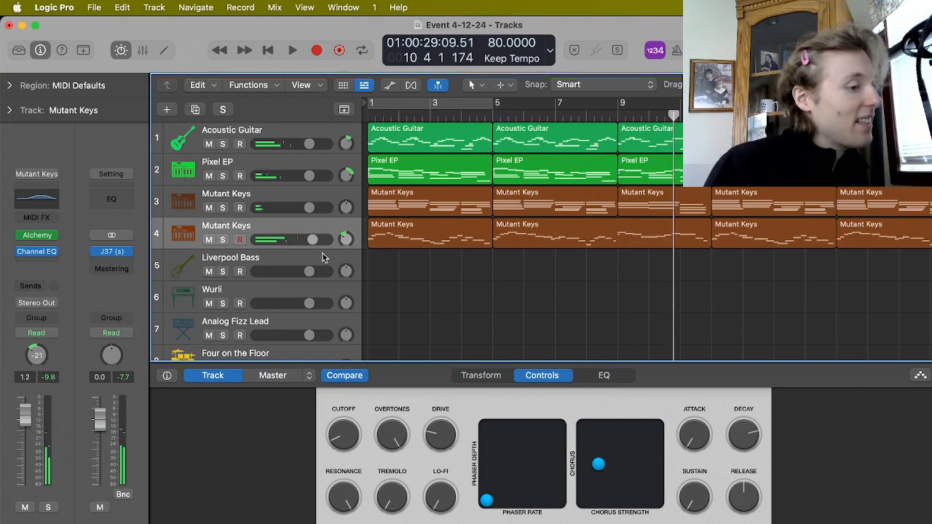
{"action": "left_click", "coordinate": [248, 201]}
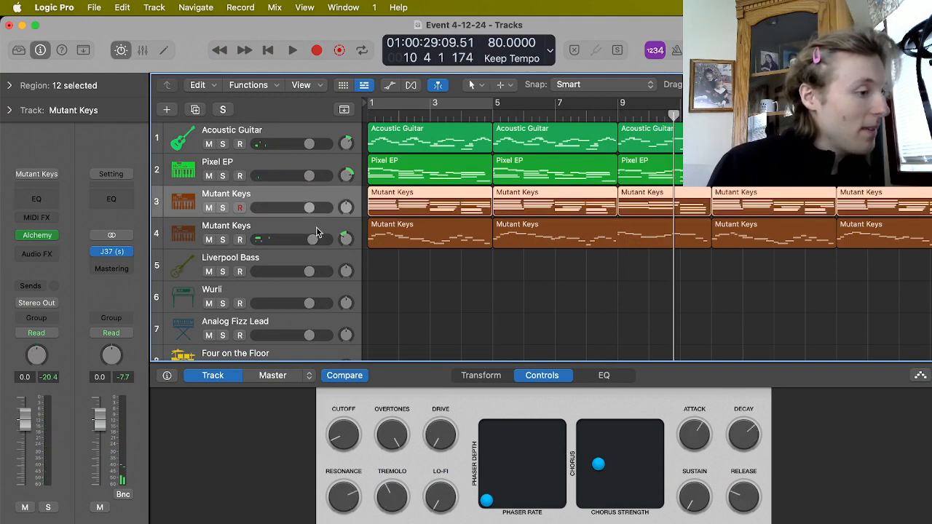
{"action": "left_click", "coordinate": [291, 235]}
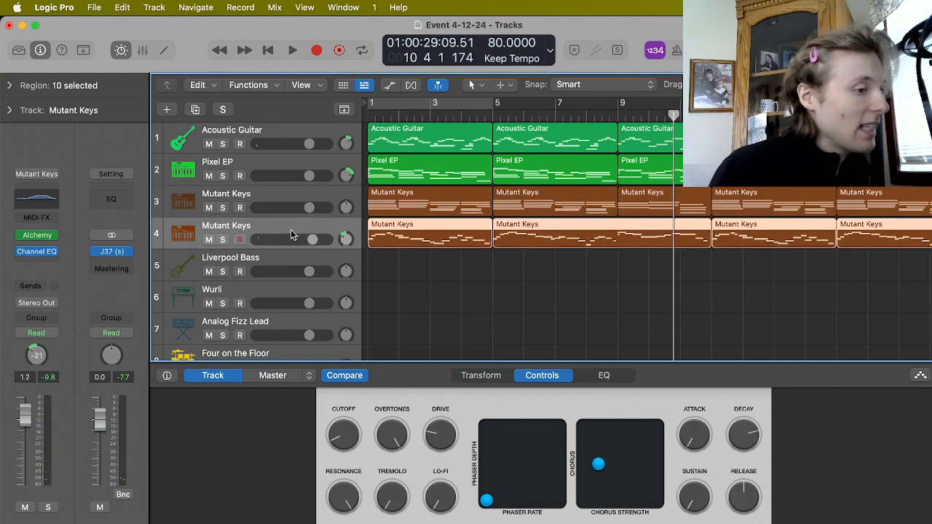
{"action": "left_click", "coordinate": [37, 253]}
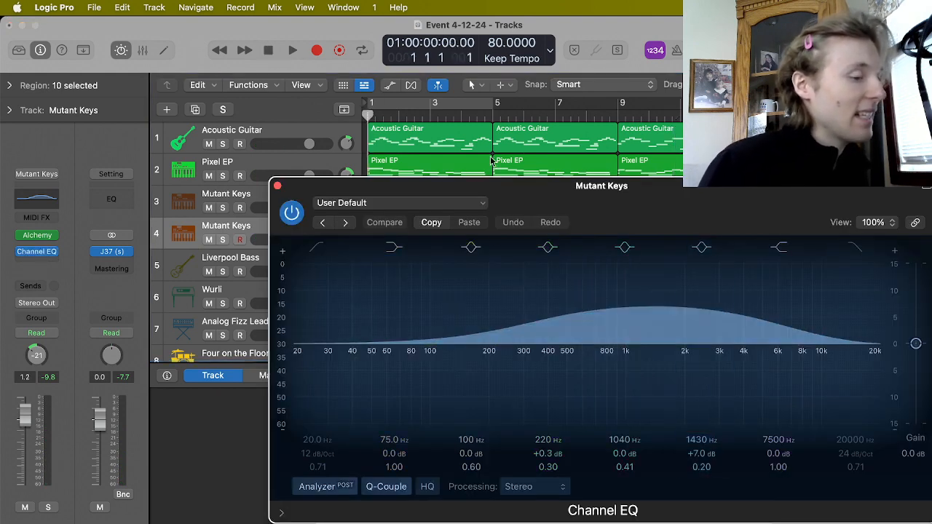
{"action": "key", "text": "space"}
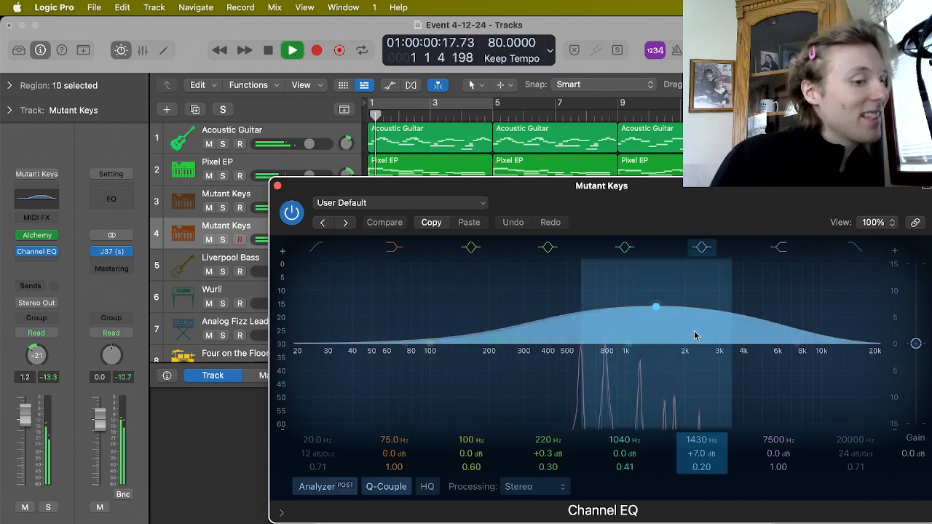
{"action": "scroll", "coordinate": [692, 337], "scroll_direction": "up", "scroll_amount": 5}
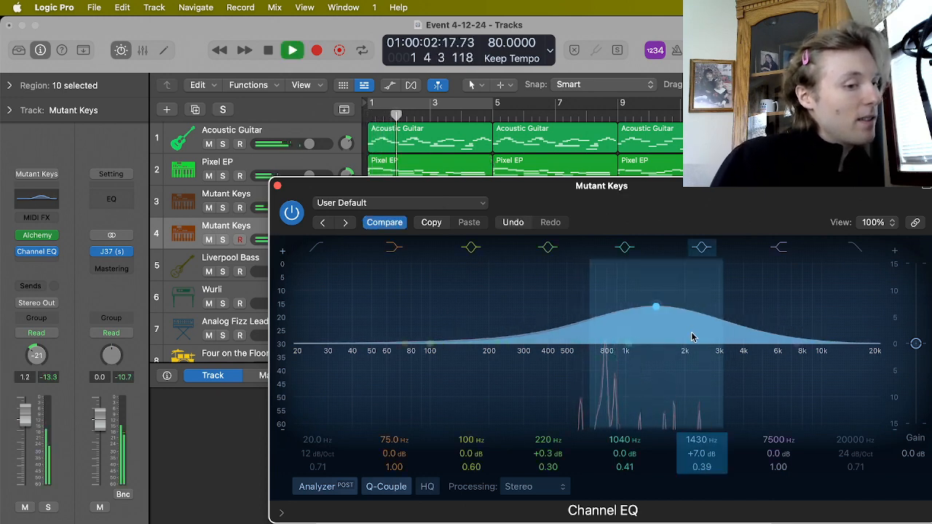
{"action": "left_click_drag", "start_coordinate": [692, 337], "coordinate": [634, 342]}
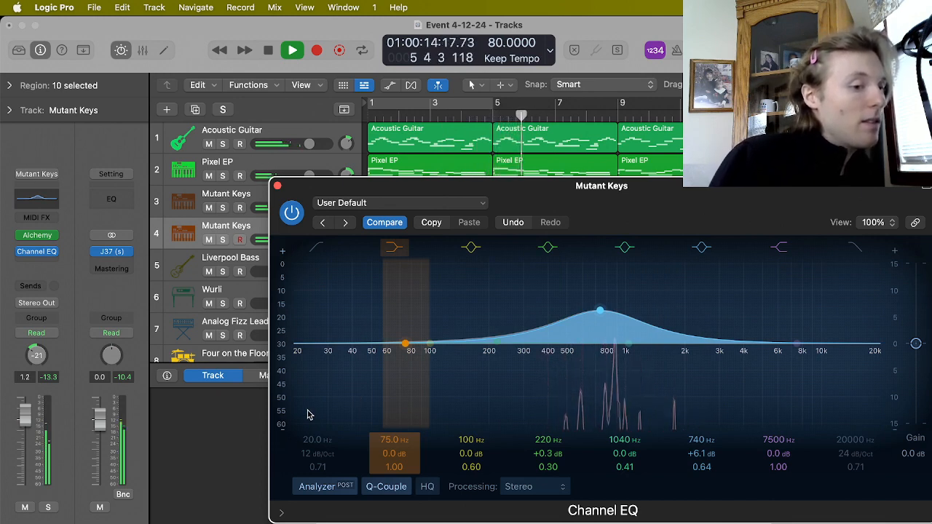
{"action": "left_click", "coordinate": [277, 187]}
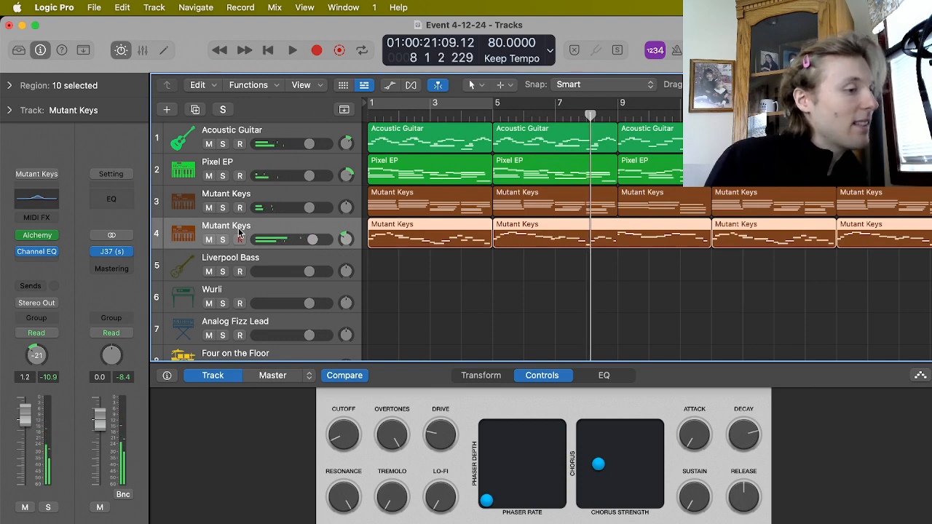
Select the Acoustic Guitar and set the Q of its Channel EQ's 4100 Hz band to 0.14.
{"action": "left_click", "coordinate": [243, 201]}
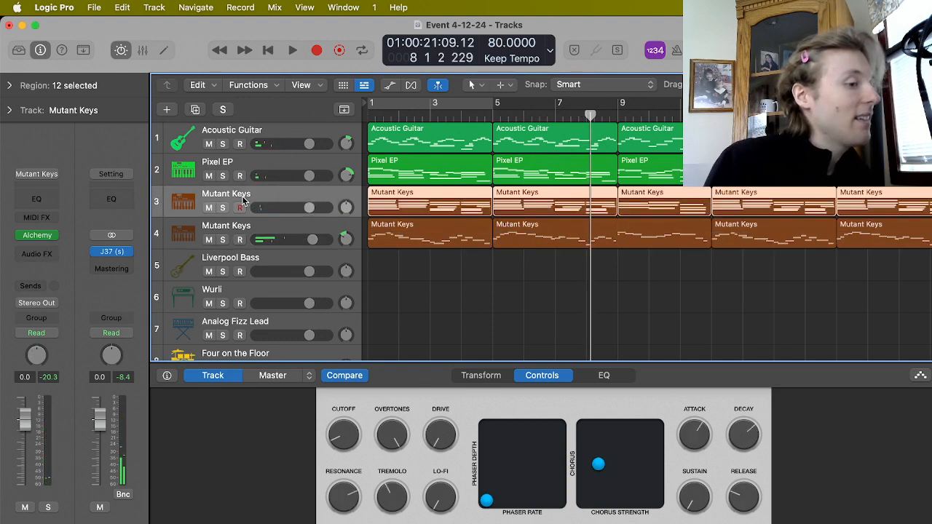
{"action": "left_click", "coordinate": [285, 138]}
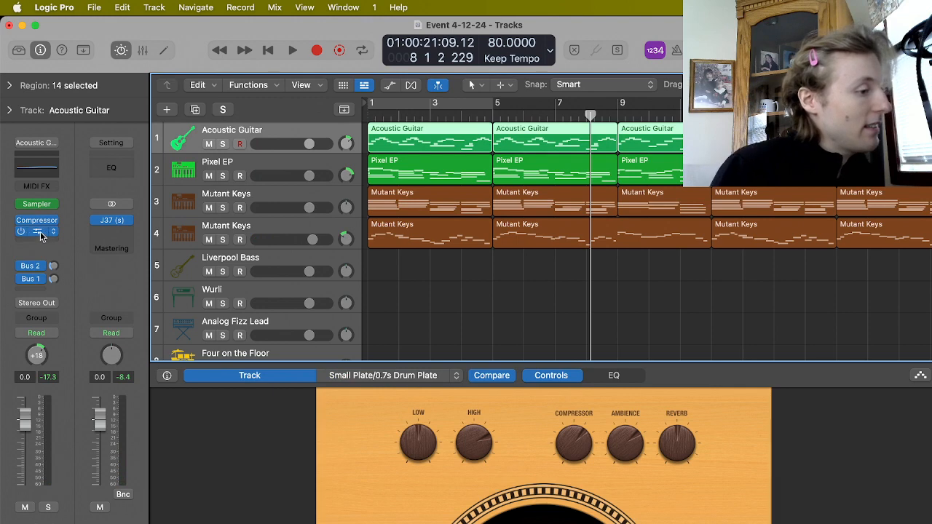
{"action": "left_click", "coordinate": [41, 235]}
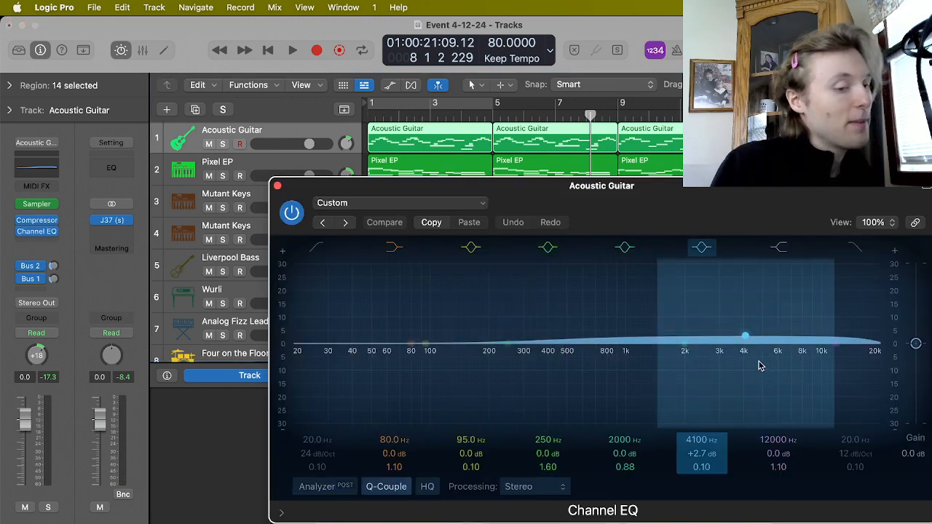
{"action": "scroll", "coordinate": [757, 364], "scroll_direction": "up", "scroll_amount": 2}
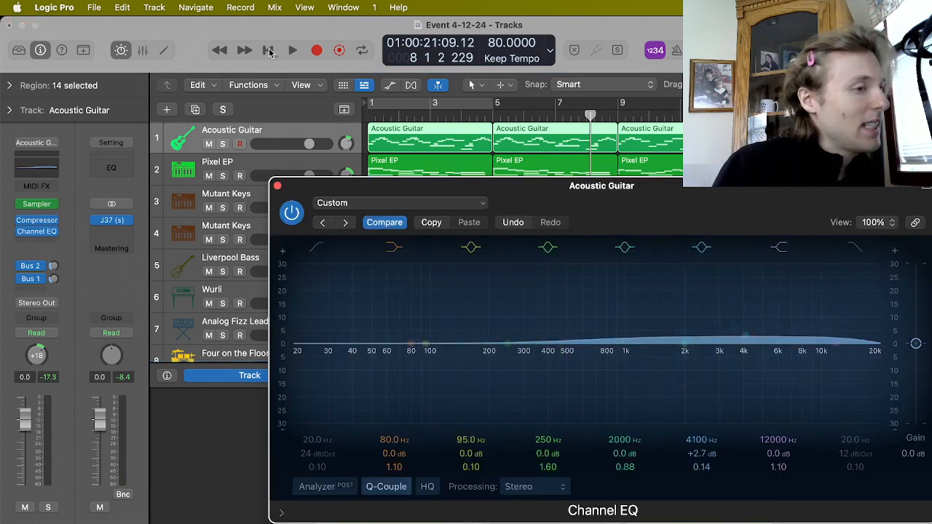
Play from the start, compare the Acoustic Guitar's edited EQ with its previous setting, close the EQ and return to the start.
{"action": "left_click", "coordinate": [269, 53]}
{"action": "left_click", "coordinate": [292, 50]}
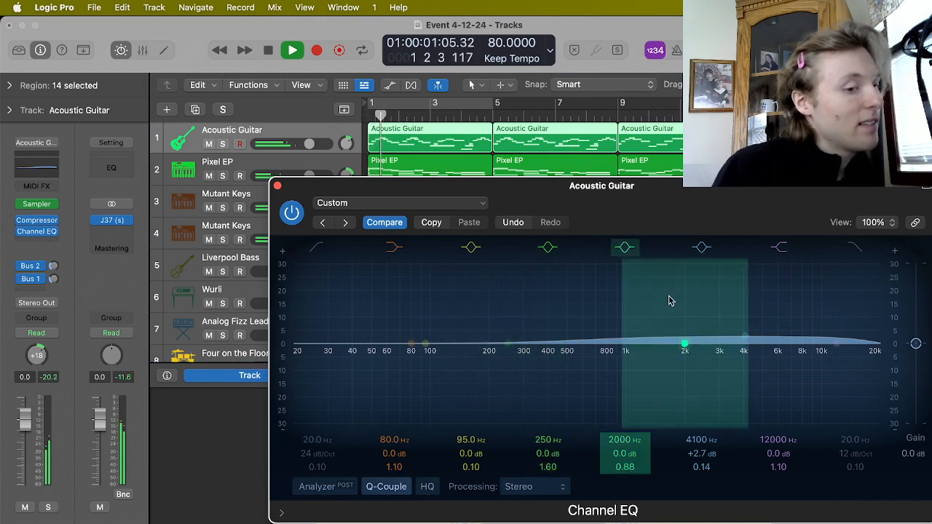
{"action": "left_click", "coordinate": [397, 227]}
{"action": "left_click", "coordinate": [397, 227]}
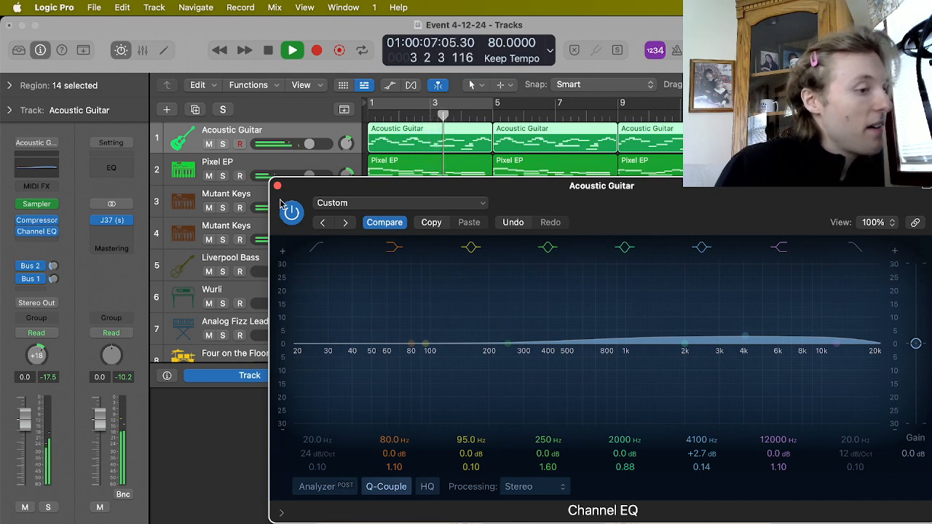
{"action": "left_click_drag", "start_coordinate": [279, 188], "coordinate": [280, 188]}
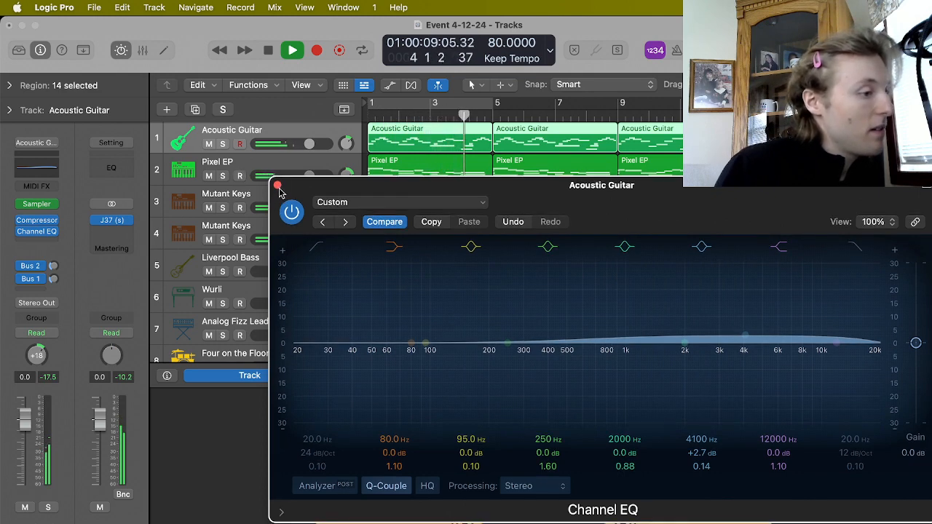
{"action": "left_click", "coordinate": [277, 187]}
{"action": "left_click", "coordinate": [40, 233]}
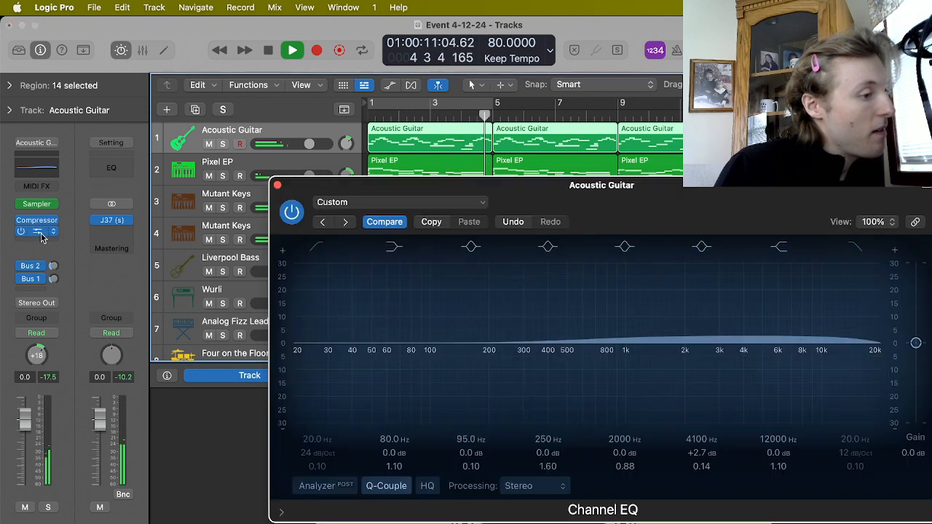
{"action": "left_click", "coordinate": [277, 186]}
{"action": "key", "text": "space"}
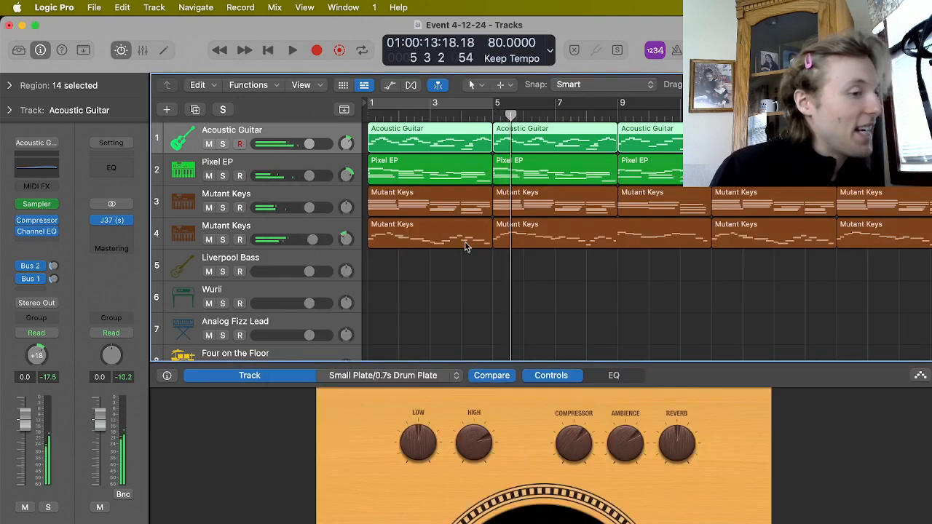
{"action": "left_click", "coordinate": [269, 49]}
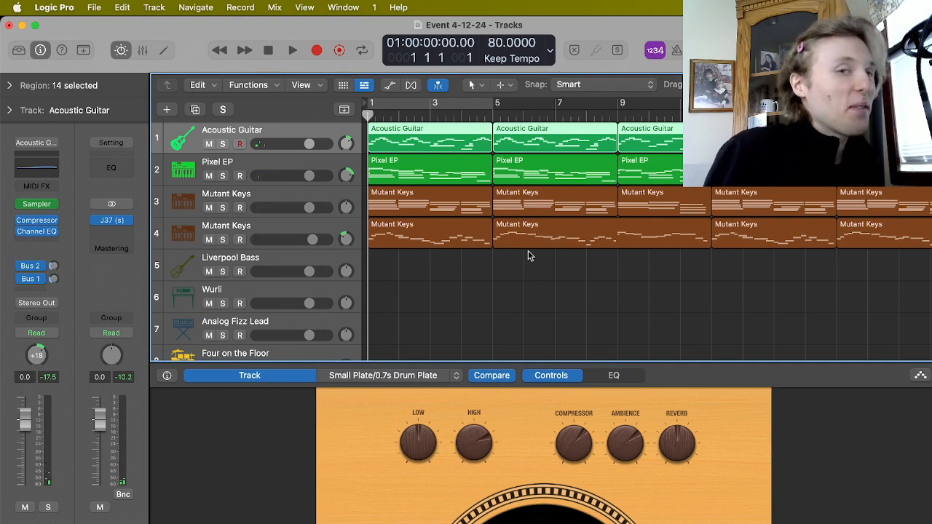
Open the J37 tape plug-in on the Stereo Out and listen to the mix up to bar 4.
{"action": "left_click", "coordinate": [113, 220]}
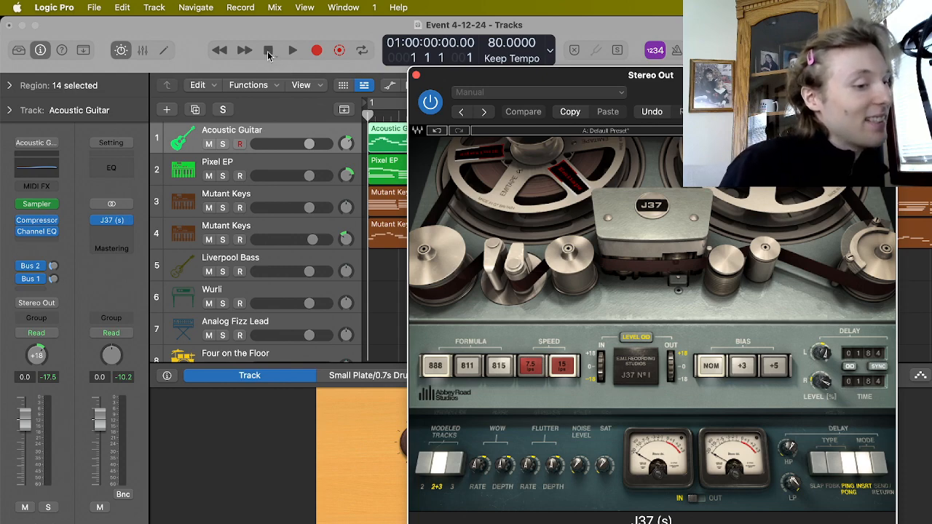
{"action": "key", "text": "space"}
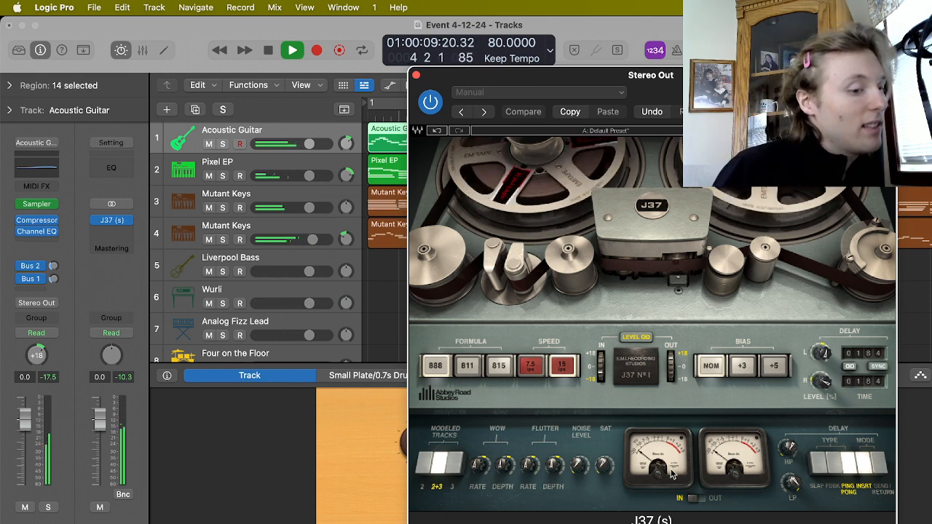
{"action": "key", "text": "space"}
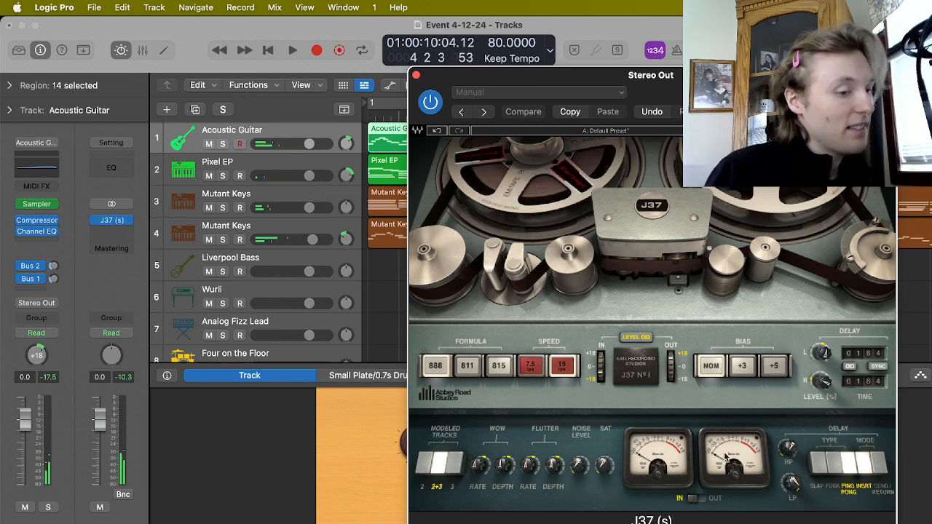
Set the J37's tape speed to 7.5, replay from the start, try formula 811 and select formula 815.
{"action": "left_click", "coordinate": [537, 372]}
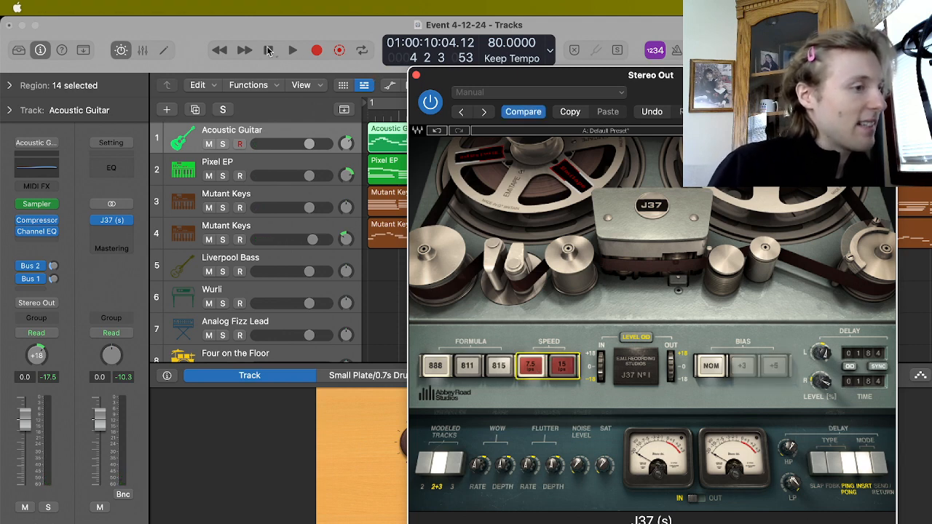
{"action": "left_click", "coordinate": [268, 50]}
{"action": "key", "text": "space"}
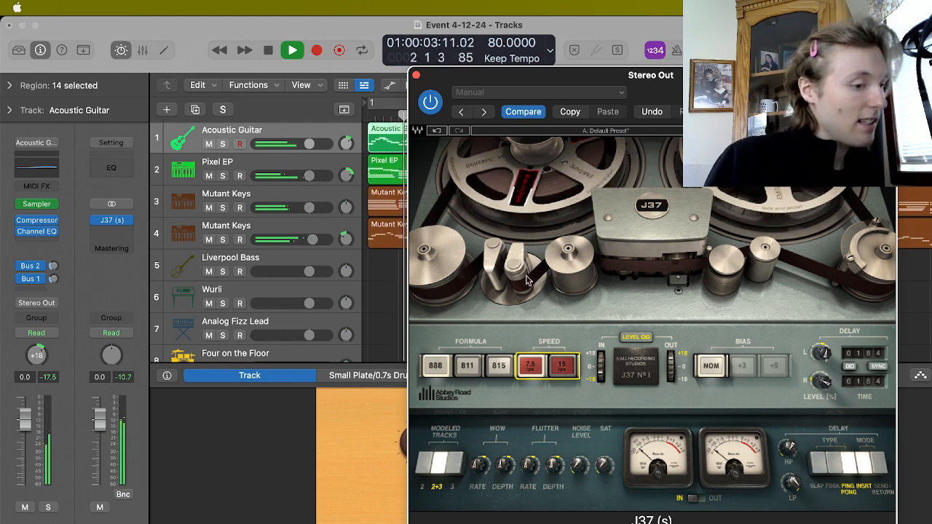
{"action": "left_click", "coordinate": [475, 374]}
{"action": "left_click", "coordinate": [498, 368]}
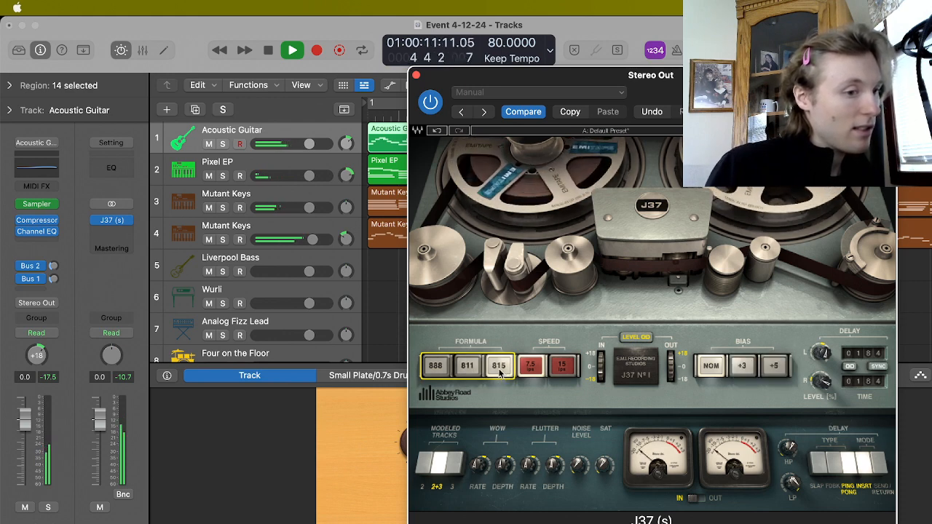
Stop playback, cycle through the J37's tape formulas 888, 811 and 815, and settle on formula 888.
{"action": "left_click", "coordinate": [436, 371]}
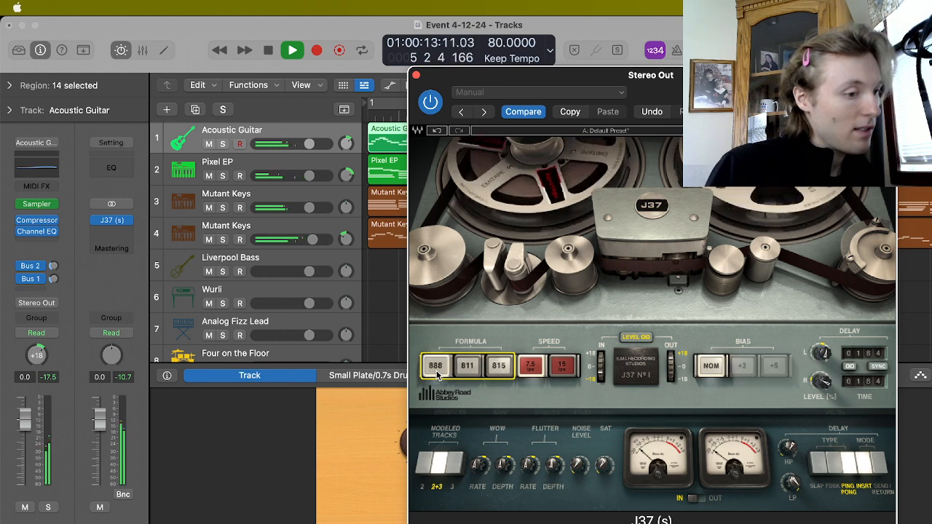
{"action": "key", "text": "space"}
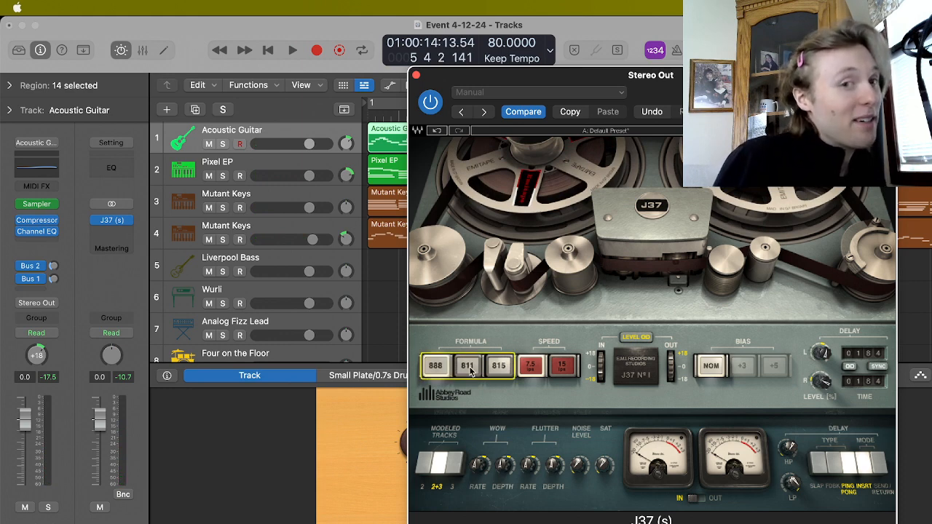
{"action": "left_click", "coordinate": [467, 366]}
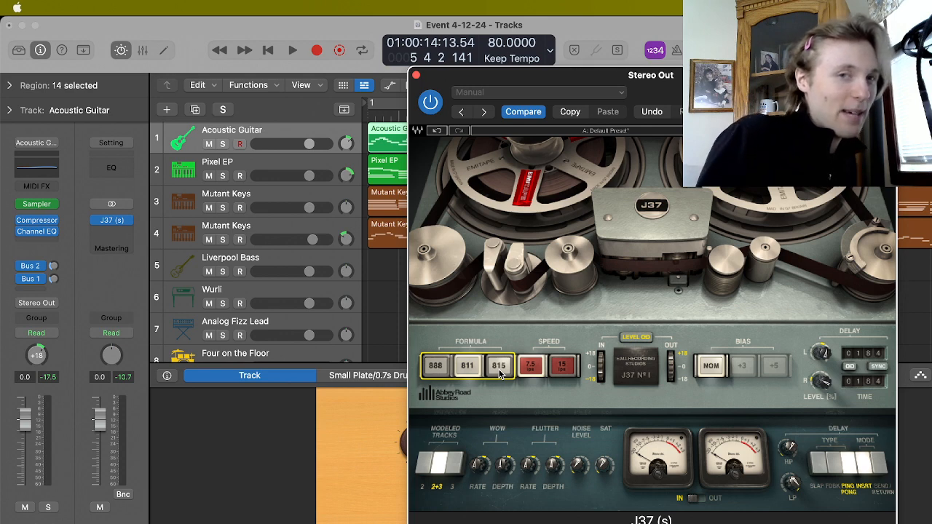
{"action": "left_click", "coordinate": [499, 366]}
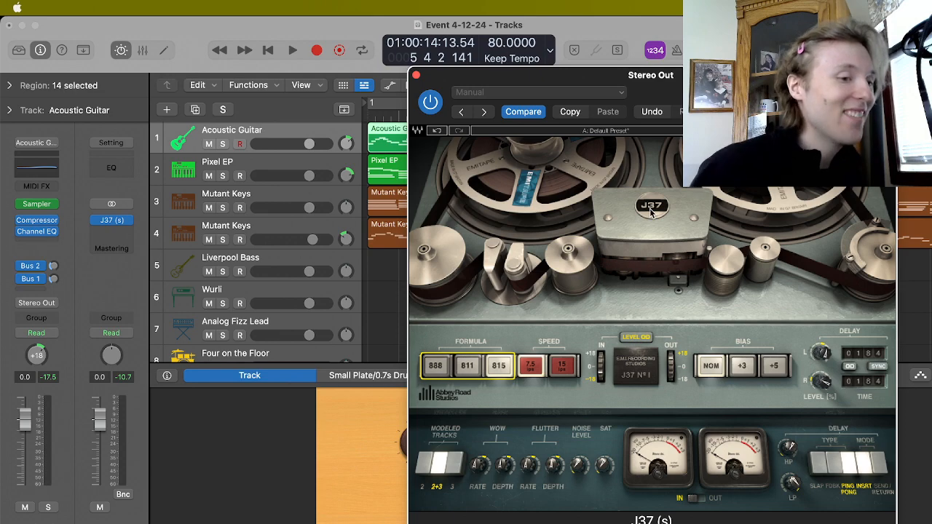
{"action": "left_click", "coordinate": [436, 367]}
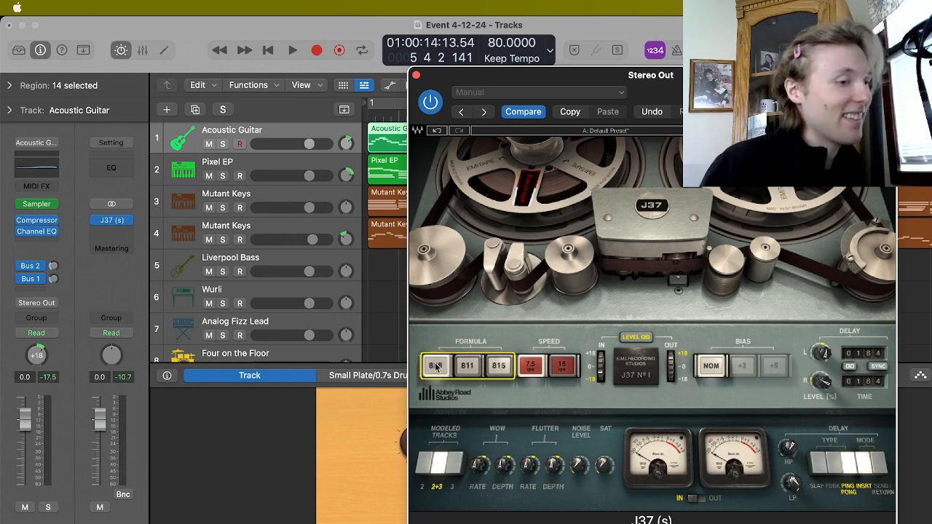
Replay the mix from the start with formula 888 and close the J37 window.
{"action": "left_click_drag", "start_coordinate": [553, 75], "coordinate": [554, 135]}
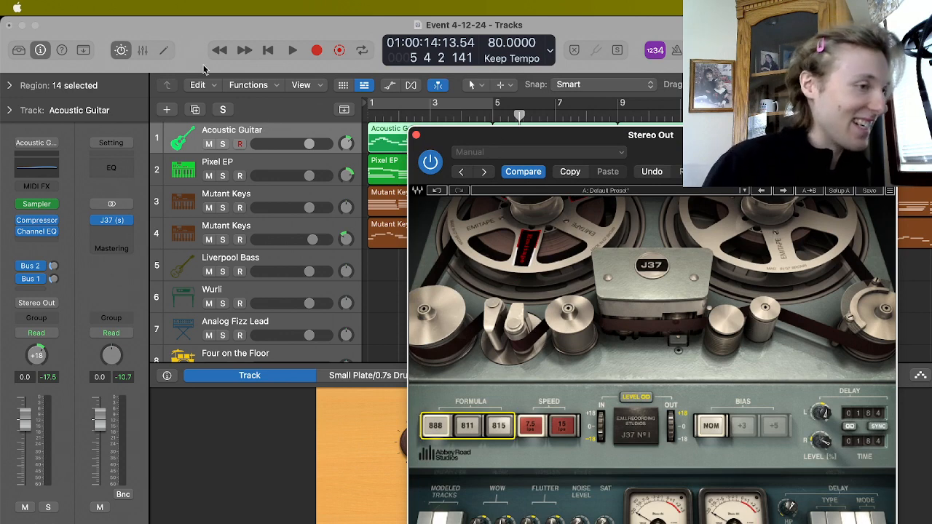
{"action": "left_click", "coordinate": [267, 49]}
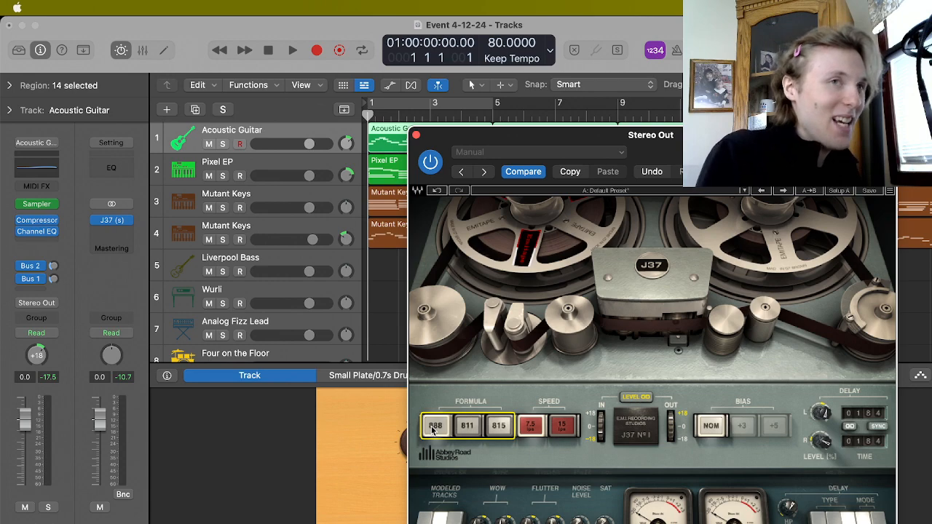
{"action": "key", "text": "space"}
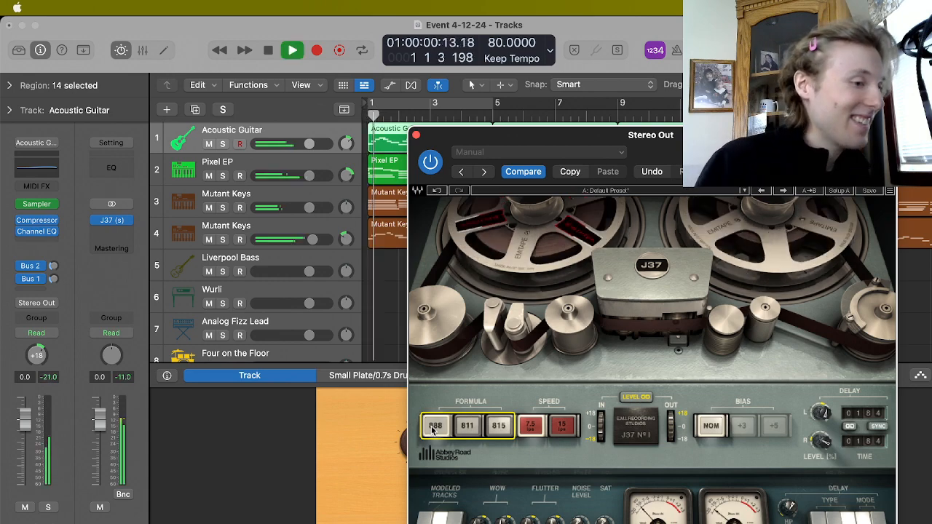
{"action": "left_click", "coordinate": [416, 138]}
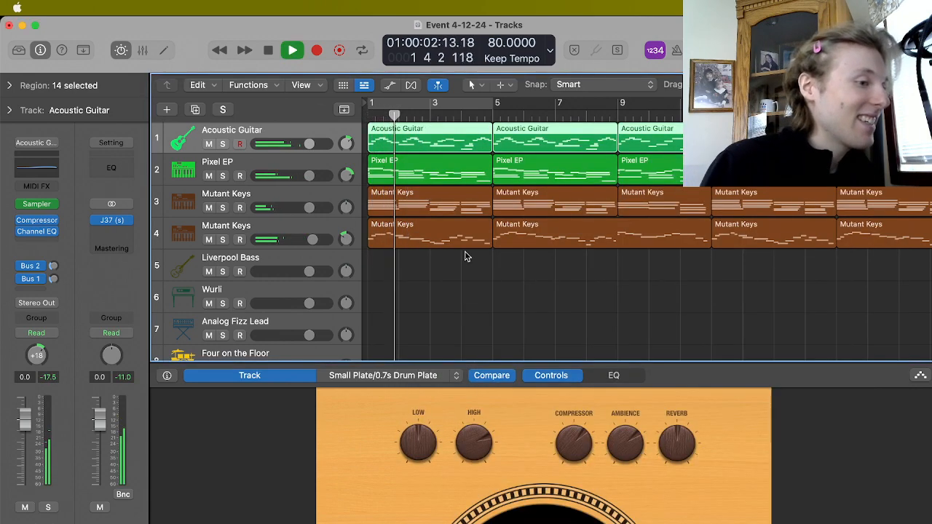
Deselect all regions, hide the Smart Controls and stop playback.
{"action": "left_click", "coordinate": [466, 271]}
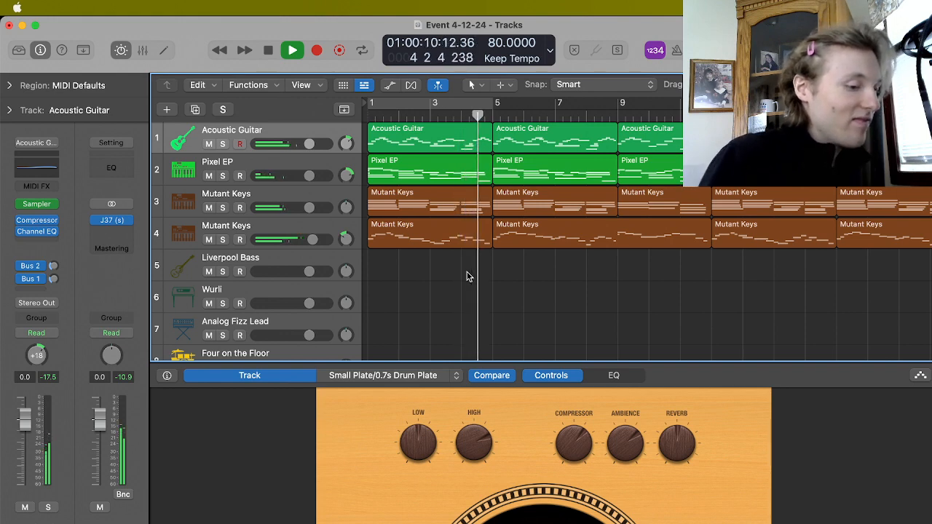
{"action": "key", "text": "b"}
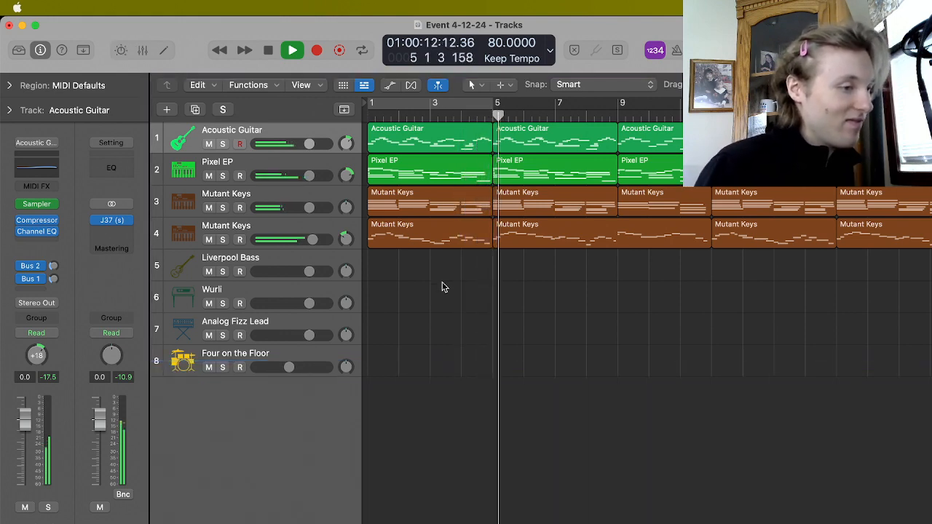
{"action": "key", "text": "space"}
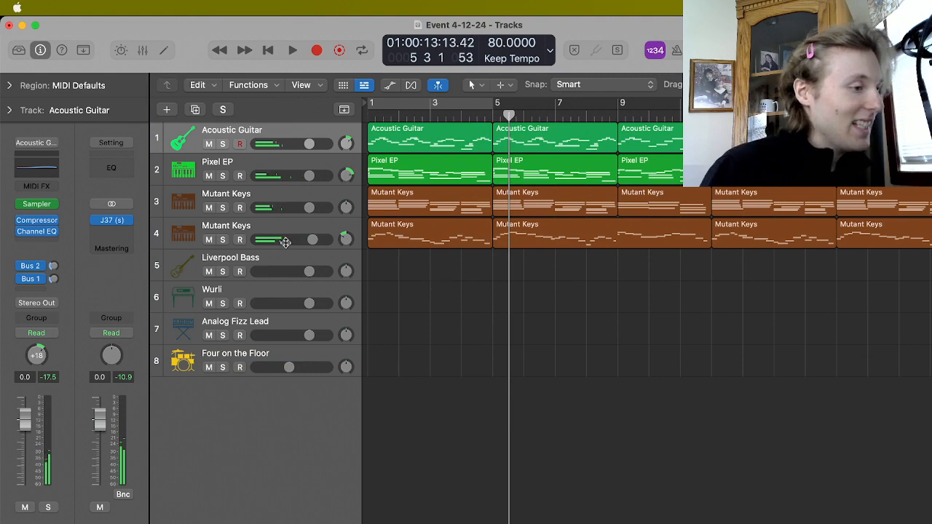
Insert the stereo Waves Abbey Road RS124 (s) compressor on the Stereo Out after the J37.
{"action": "left_click", "coordinate": [109, 233]}
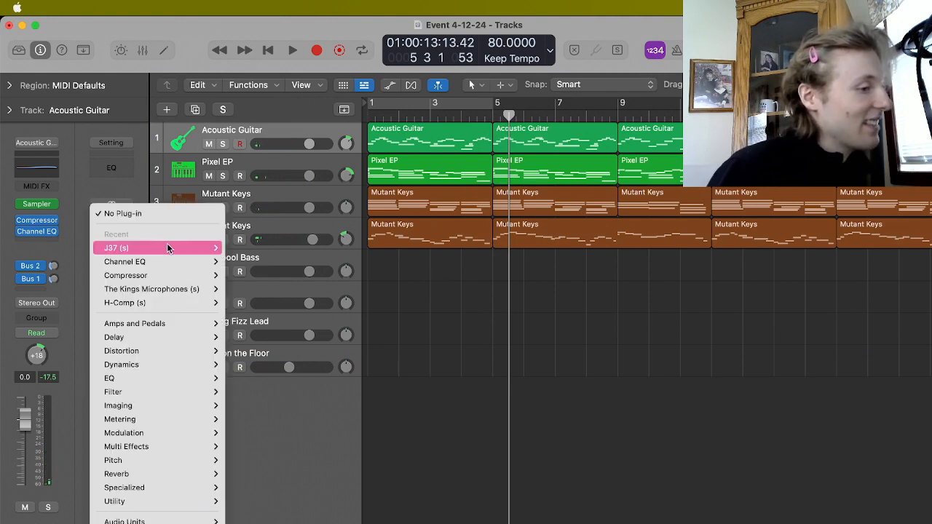
{"action": "mouse_move", "coordinate": [178, 252]}
{"action": "mouse_move", "coordinate": [197, 276]}
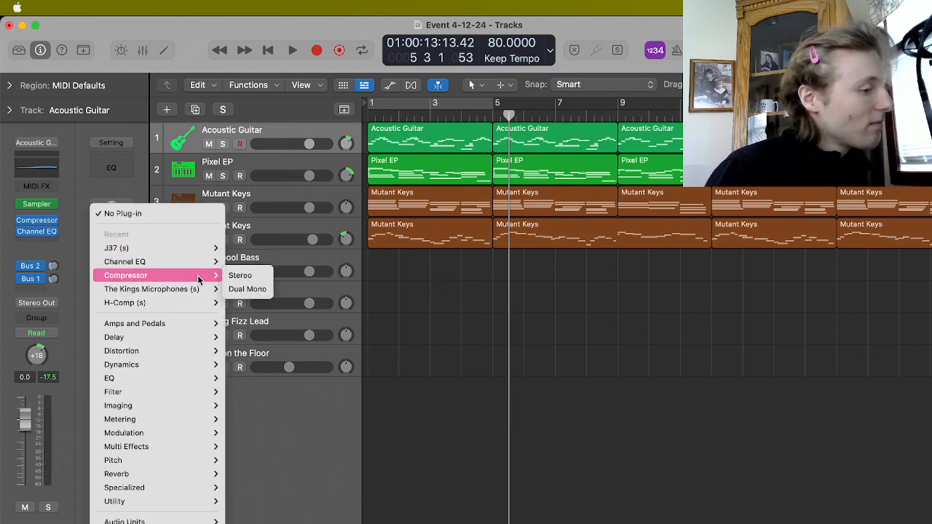
{"action": "mouse_move", "coordinate": [193, 521]}
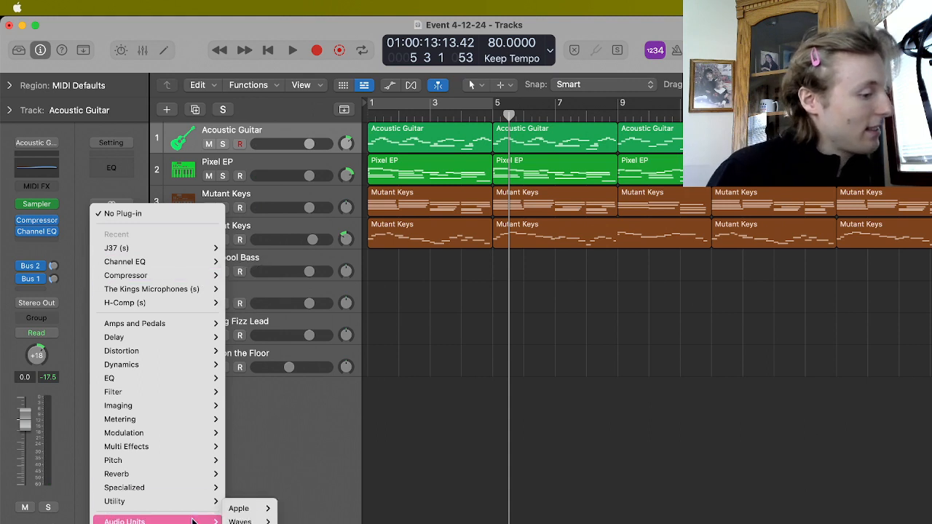
{"action": "mouse_move", "coordinate": [244, 521]}
{"action": "mouse_move", "coordinate": [318, 521]}
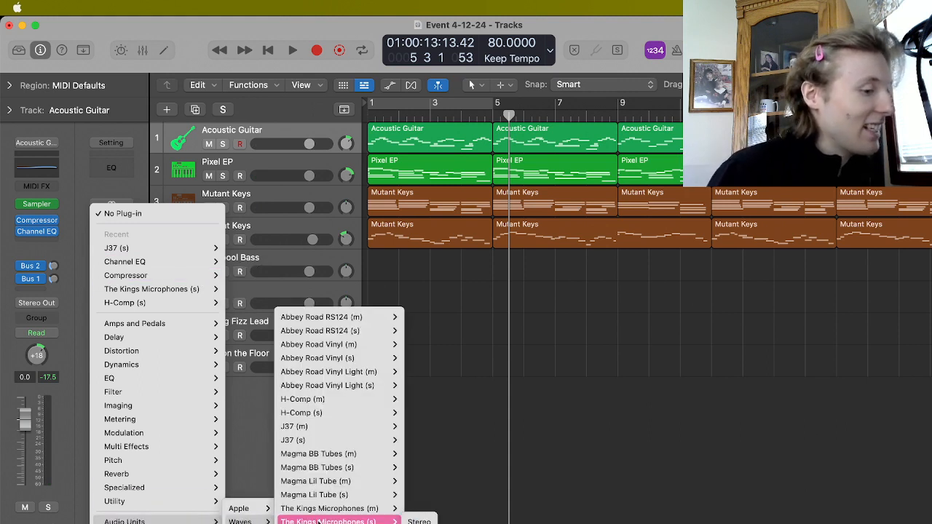
{"action": "mouse_move", "coordinate": [369, 360]}
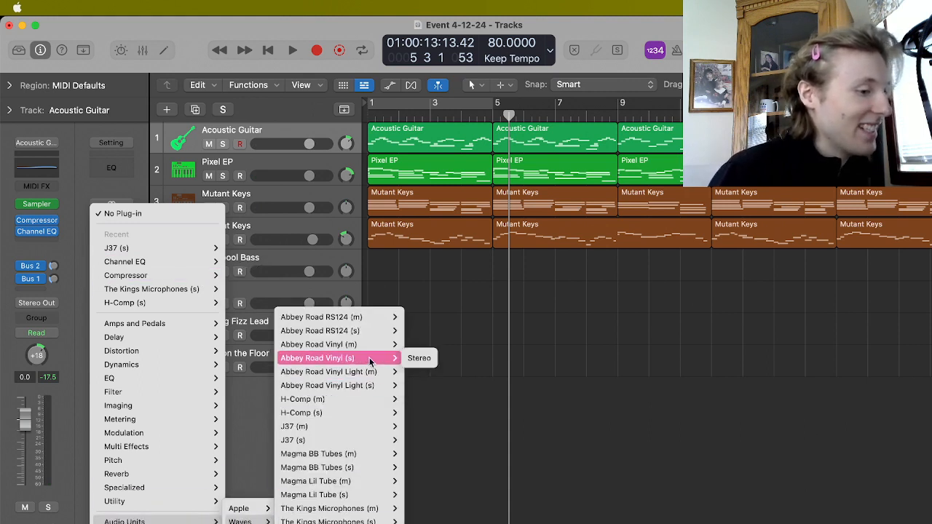
{"action": "mouse_move", "coordinate": [377, 333]}
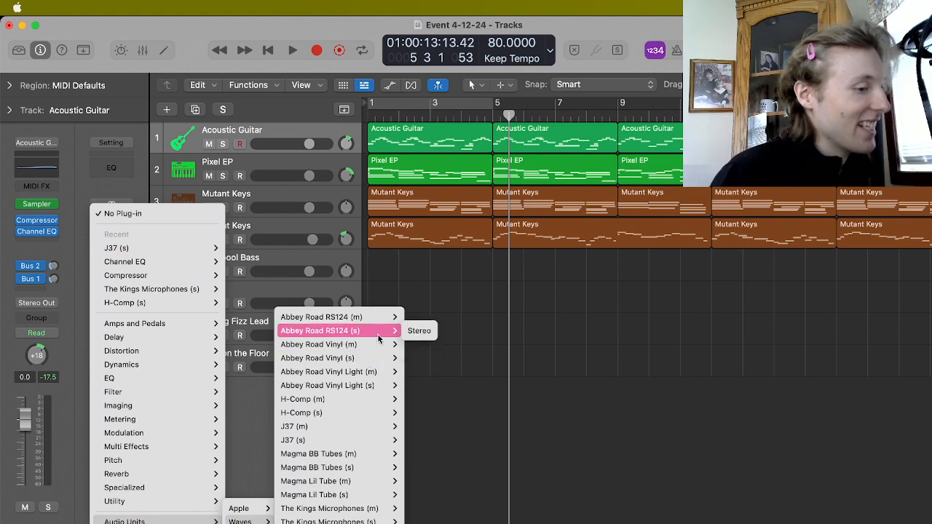
{"action": "left_click", "coordinate": [420, 331]}
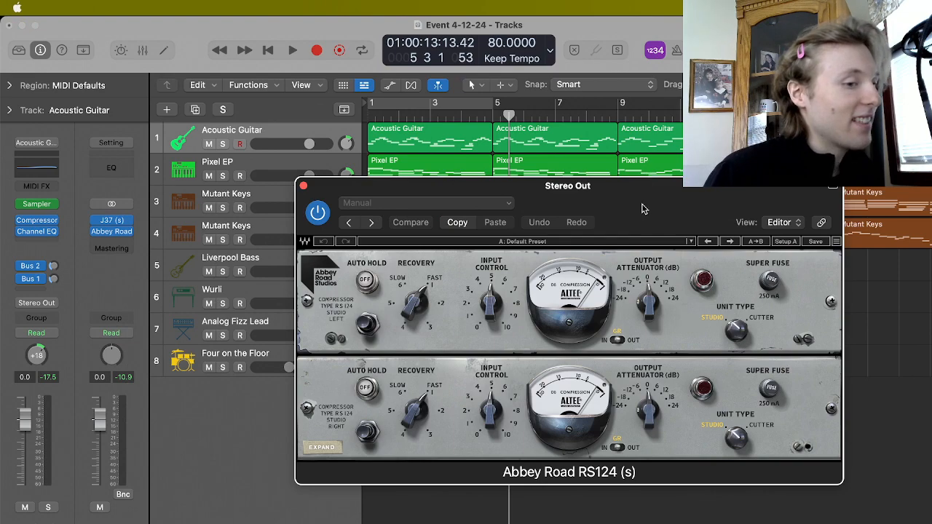
{"action": "left_click_drag", "start_coordinate": [643, 209], "coordinate": [544, 181]}
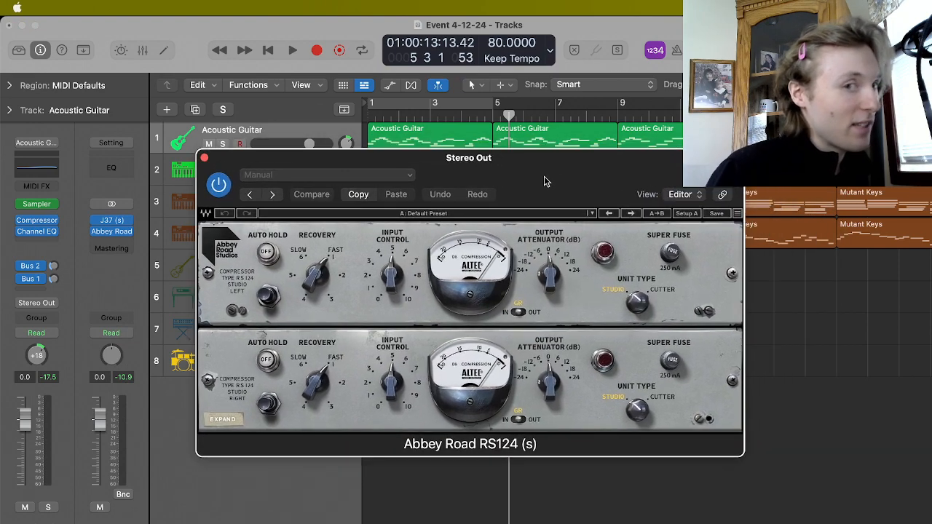
Listen from the start while trying the RS124's Cutter unit type, switch back to Studio and return to the start.
{"action": "left_click", "coordinate": [268, 57]}
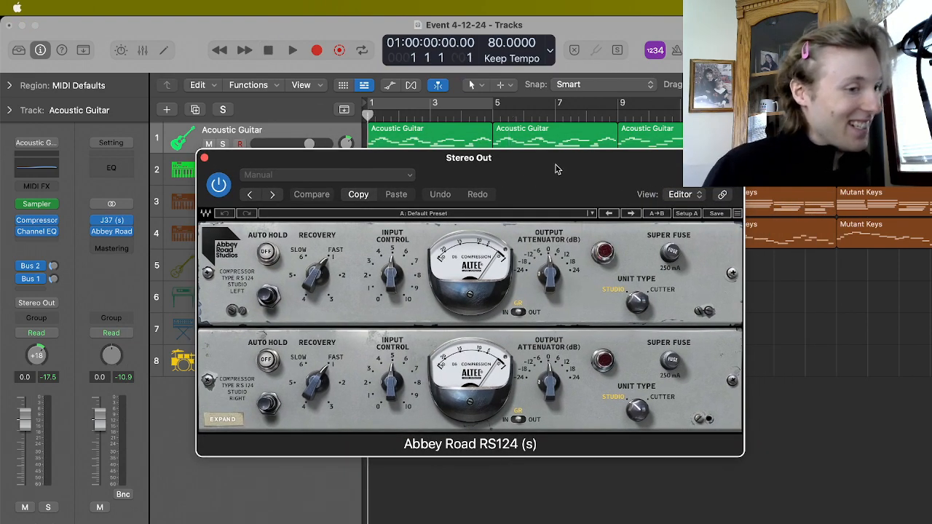
{"action": "key", "text": "space"}
{"action": "left_click_drag", "start_coordinate": [556, 169], "coordinate": [700, 117]}
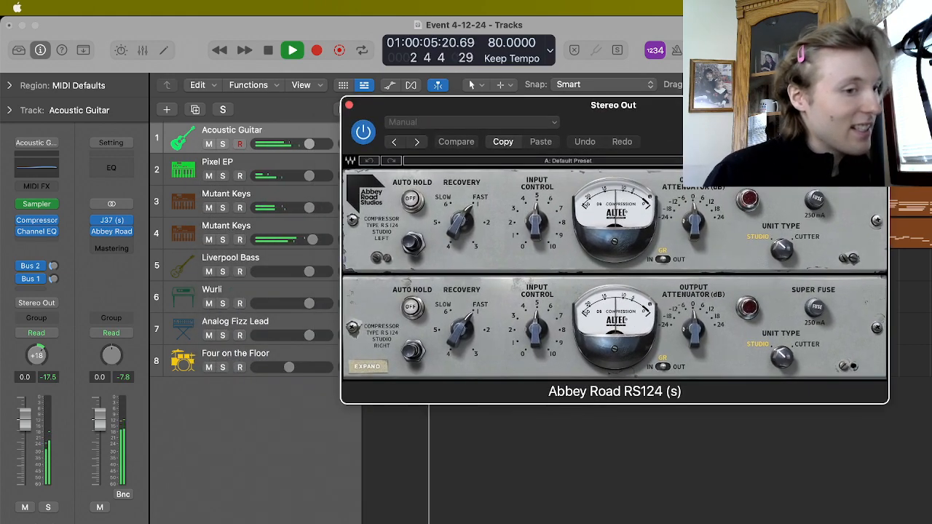
{"action": "left_click", "coordinate": [784, 249]}
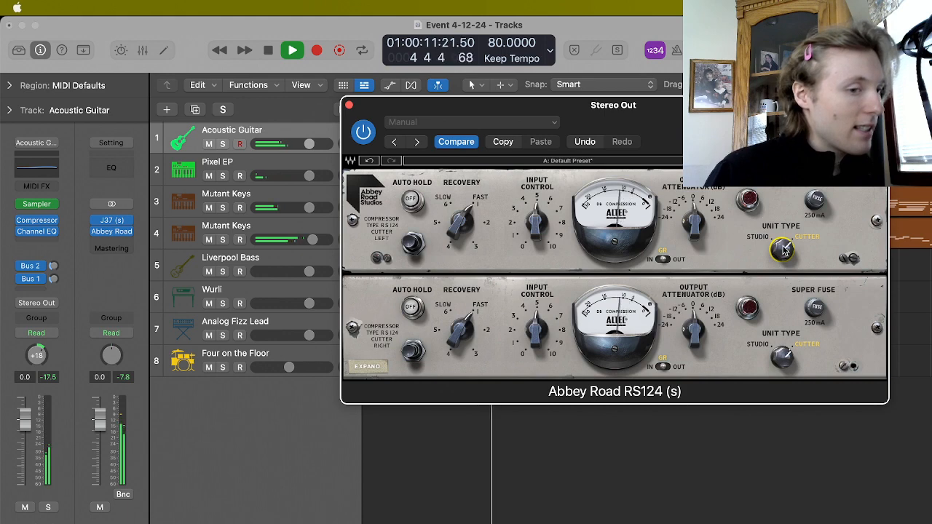
{"action": "left_click", "coordinate": [784, 249]}
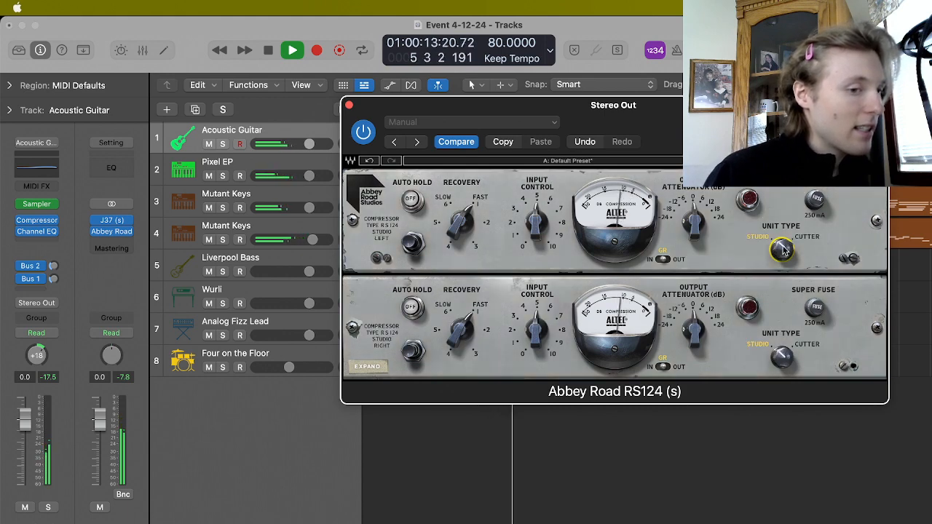
{"action": "key", "text": "space"}
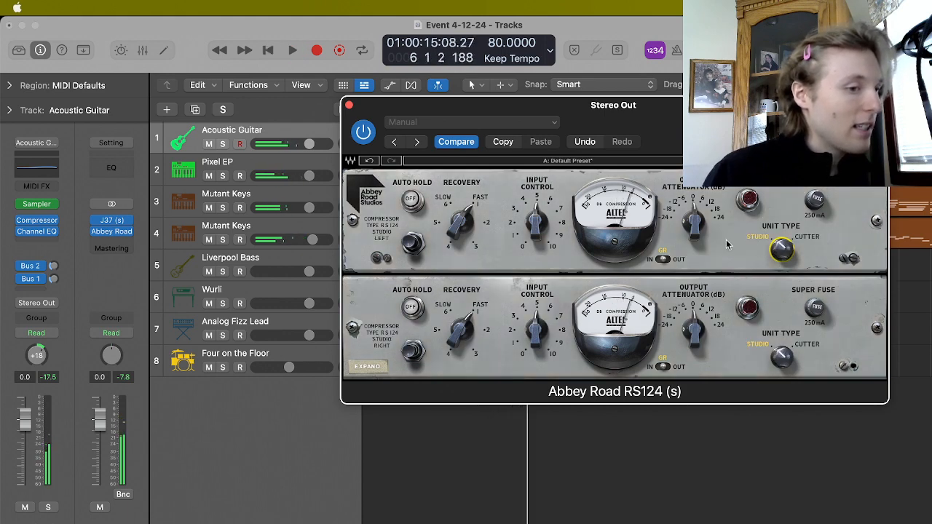
{"action": "left_click", "coordinate": [265, 53]}
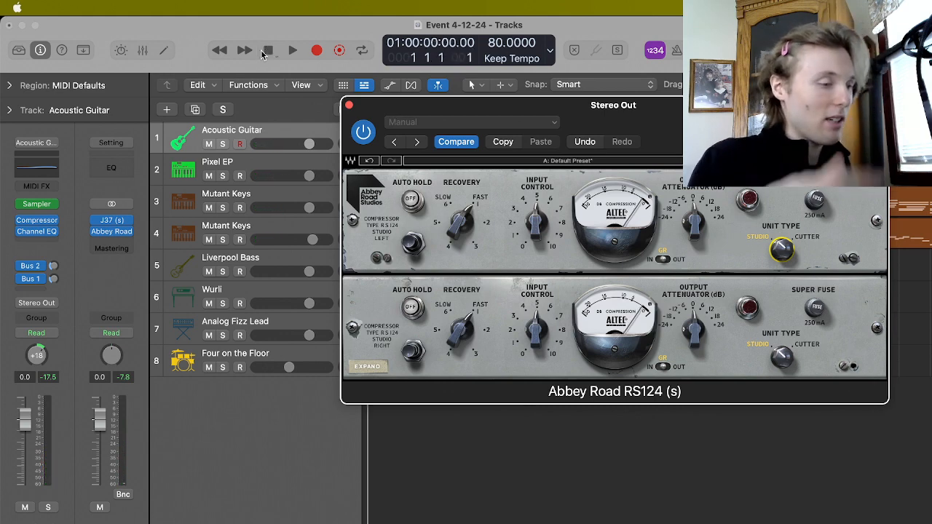
Play from the start with the RS124 bypassed and re-enable it during playback to compare the sound.
{"action": "left_click", "coordinate": [337, 129]}
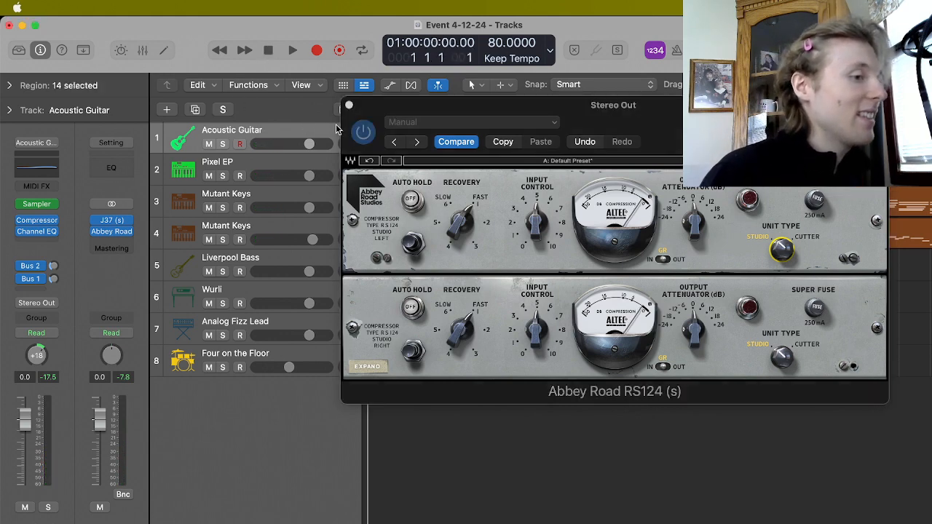
{"action": "left_click", "coordinate": [363, 138]}
{"action": "key", "text": "space"}
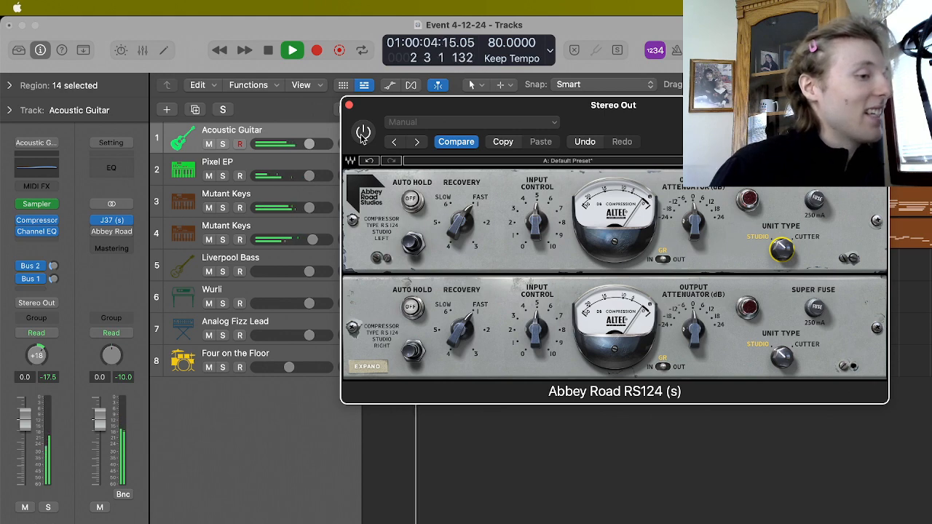
{"action": "left_click", "coordinate": [363, 133]}
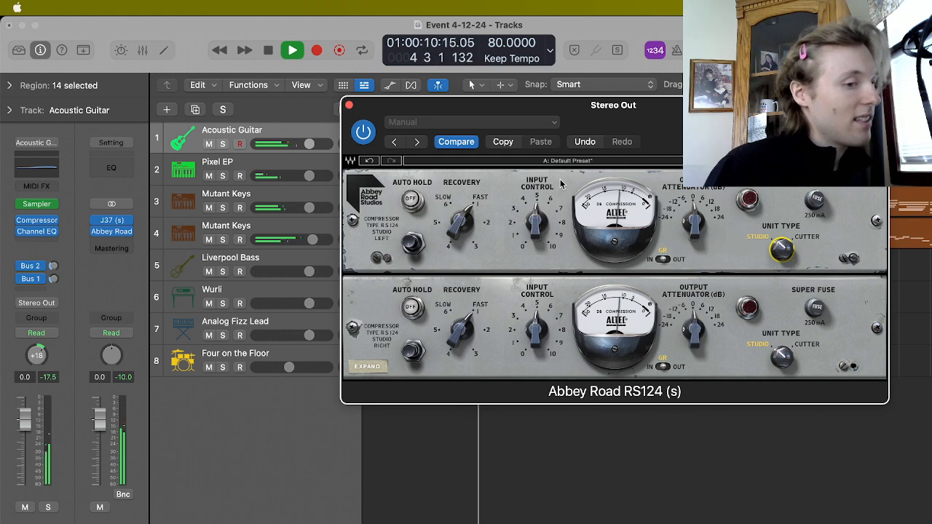
{"action": "key", "text": "space"}
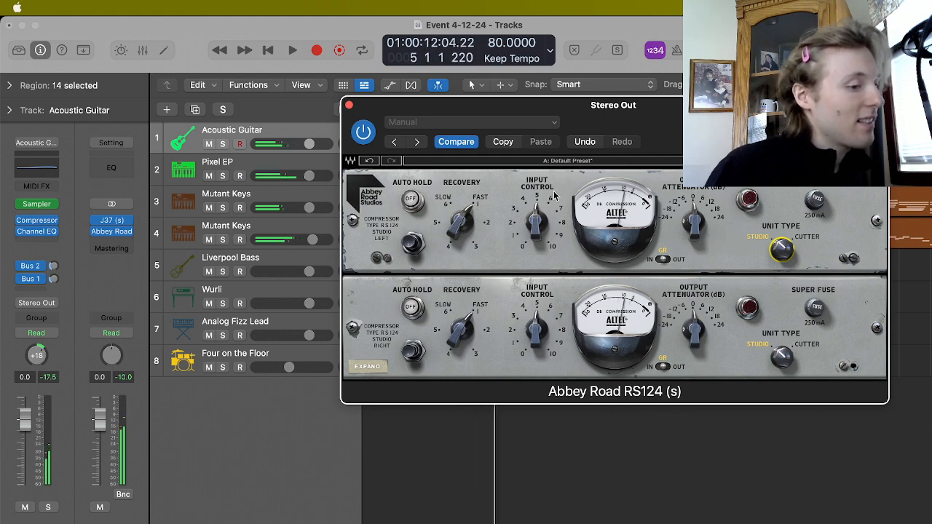
Expand the RS124's additional controls and set its comp type to MS.
{"action": "left_click", "coordinate": [368, 367]}
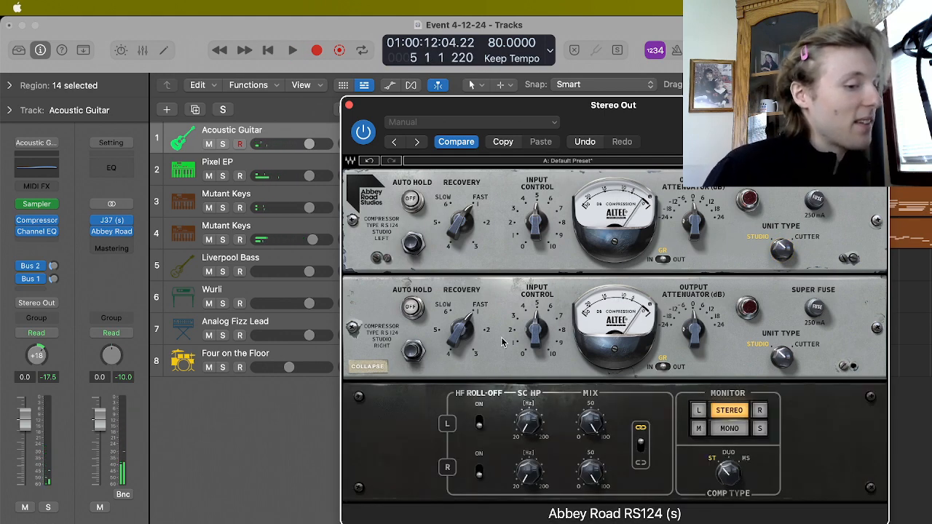
{"action": "left_click_drag", "start_coordinate": [724, 445], "coordinate": [728, 397]}
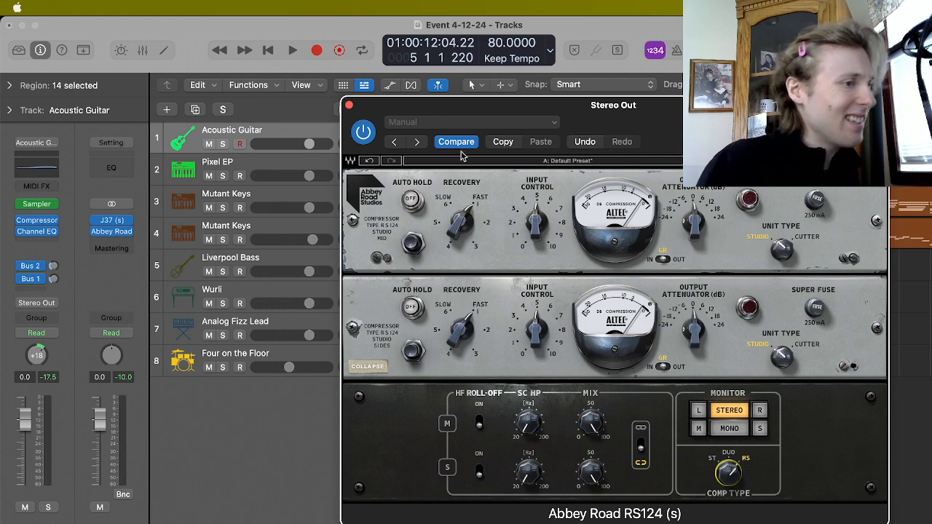
Play the mix from the start and switch on the red lamp of the RS124's Mid channel.
{"action": "left_click", "coordinate": [273, 50]}
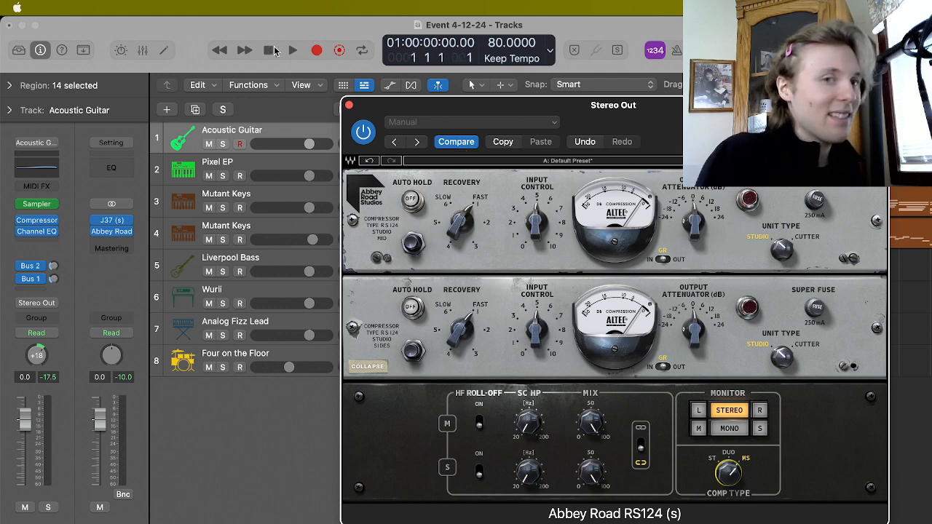
{"action": "key", "text": "space"}
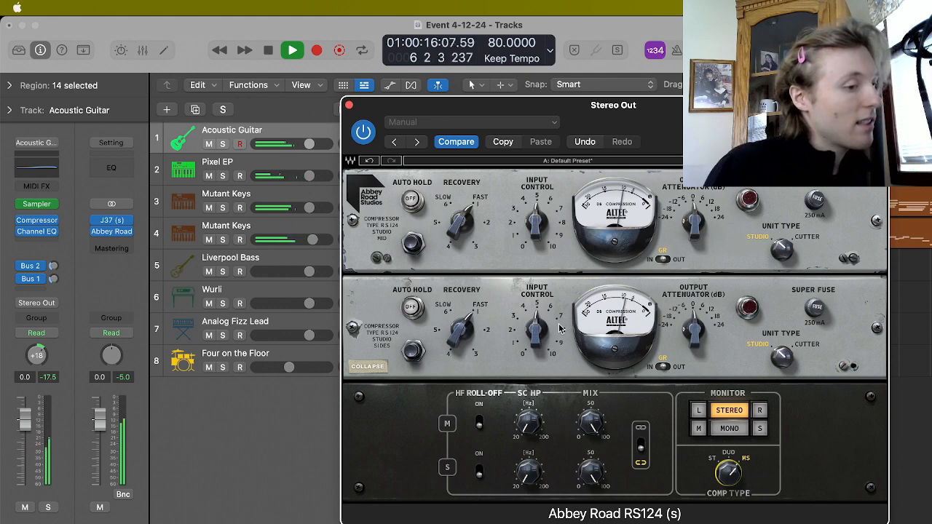
{"action": "left_click", "coordinate": [751, 202]}
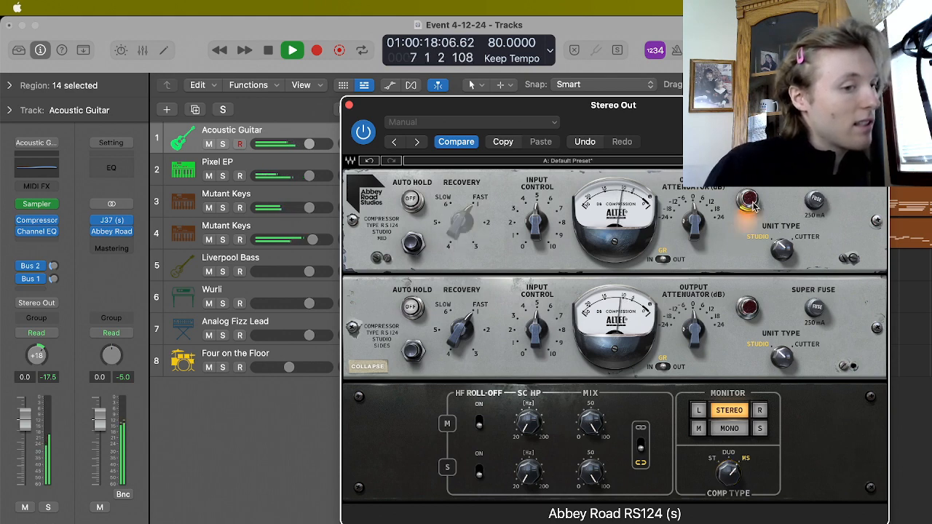
Switch off the red lamp of the RS124's Mid channel and briefly try the Sides channel's lamp during playback.
{"action": "left_click", "coordinate": [751, 203]}
{"action": "left_click", "coordinate": [750, 306]}
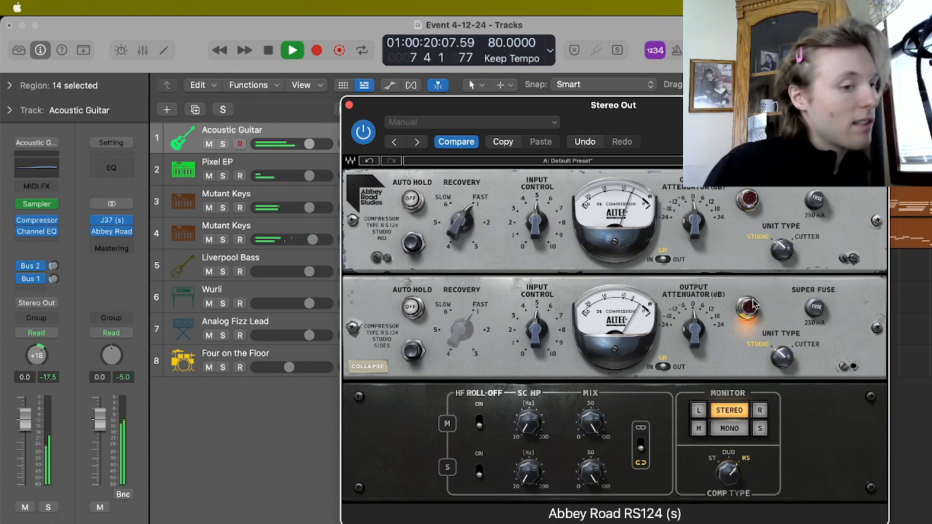
{"action": "left_click", "coordinate": [751, 306]}
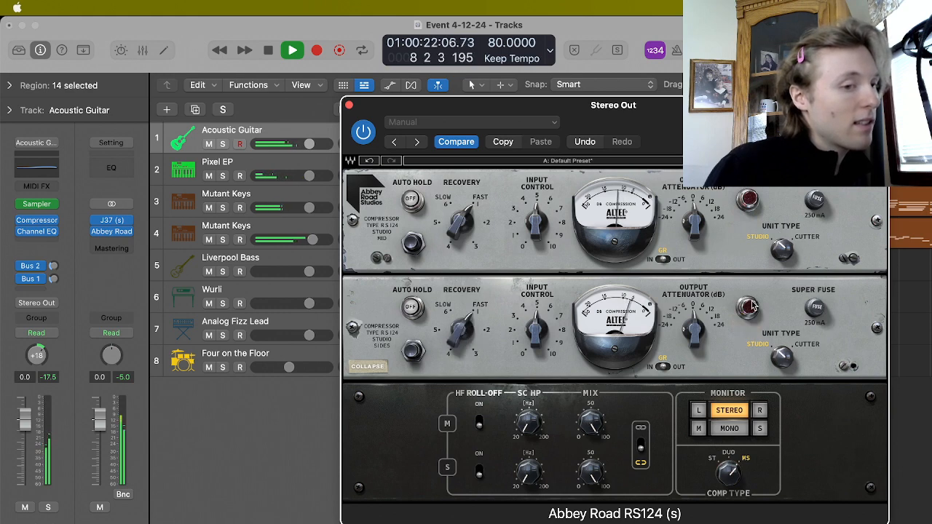
Try the Mid channel's Super Fuse on and off, and compare the sound with the RS124 bypassed and re-enabled.
{"action": "left_click", "coordinate": [822, 205]}
{"action": "left_click", "coordinate": [820, 204]}
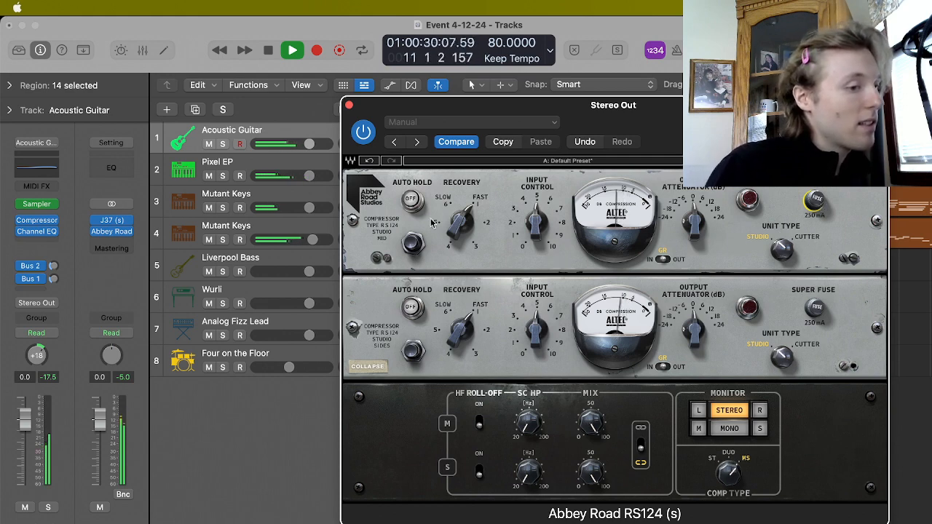
{"action": "left_click", "coordinate": [362, 133]}
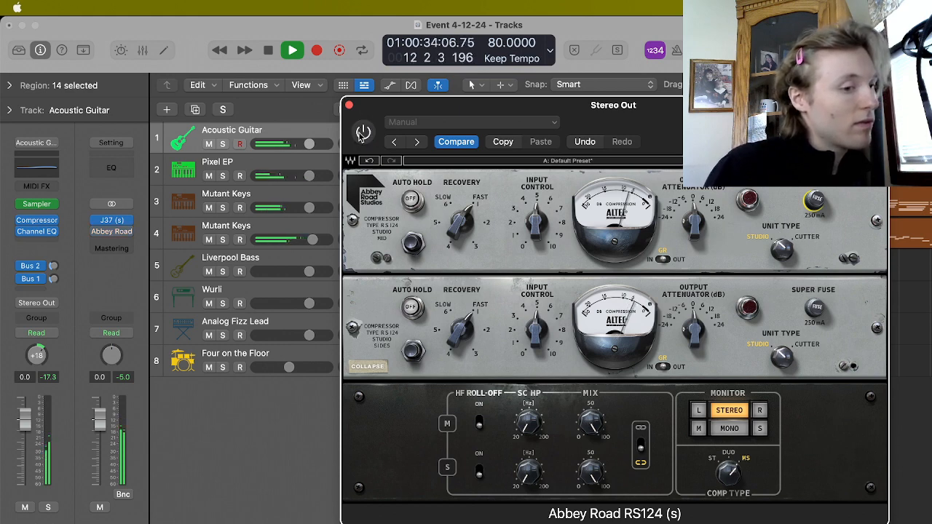
{"action": "left_click", "coordinate": [362, 133]}
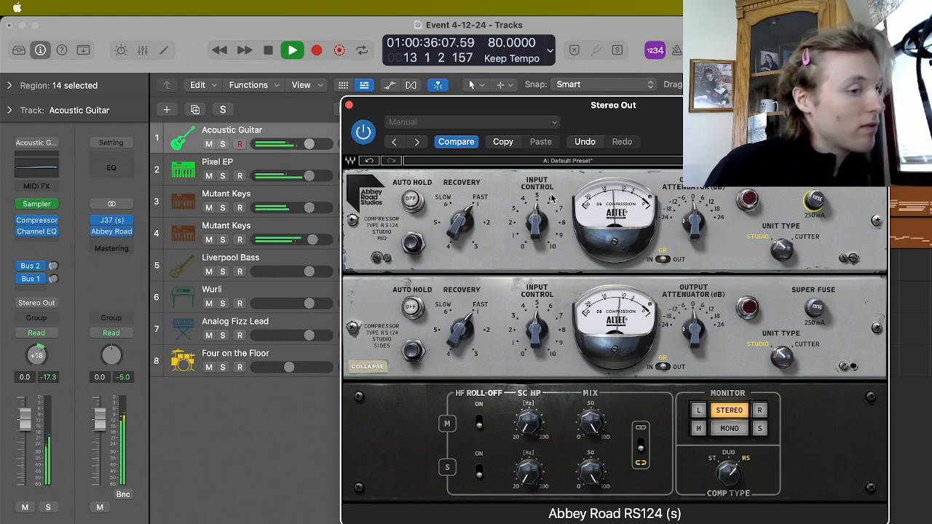
Lower the RS124's Input Control to 3.1 on the Mid channel and about 3 on the Sides channel, and stop playback.
{"action": "left_click_drag", "start_coordinate": [540, 220], "coordinate": [541, 253]}
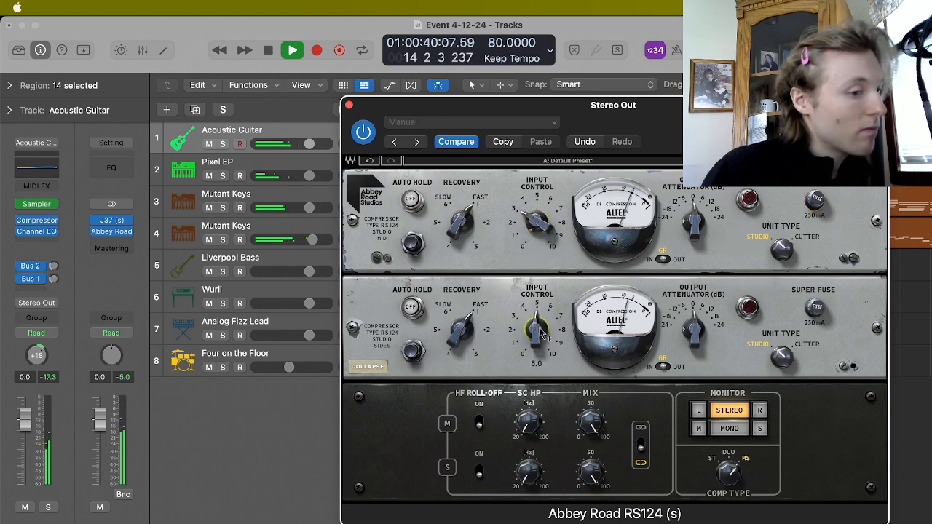
{"action": "left_click_drag", "start_coordinate": [536, 331], "coordinate": [499, 412]}
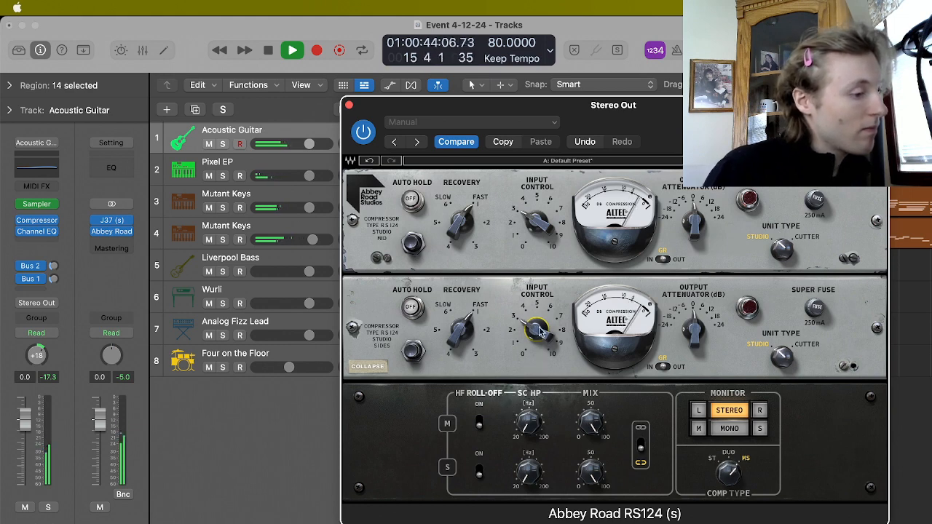
{"action": "key", "text": "space"}
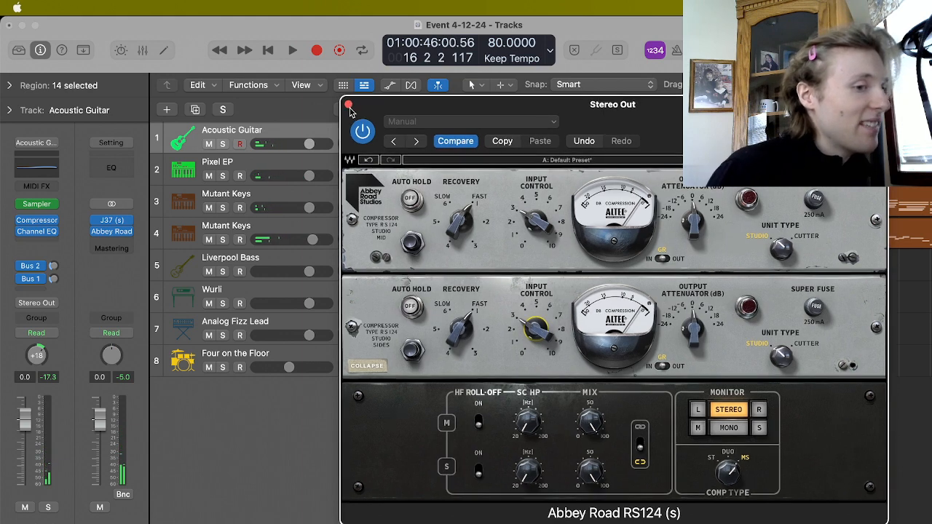
Close the RS124, listen to the mix from bar 12, reopen the compressor during playback and stop.
{"action": "left_click", "coordinate": [349, 108]}
{"action": "scroll", "coordinate": [510, 109], "scroll_direction": "right", "scroll_amount": 3}
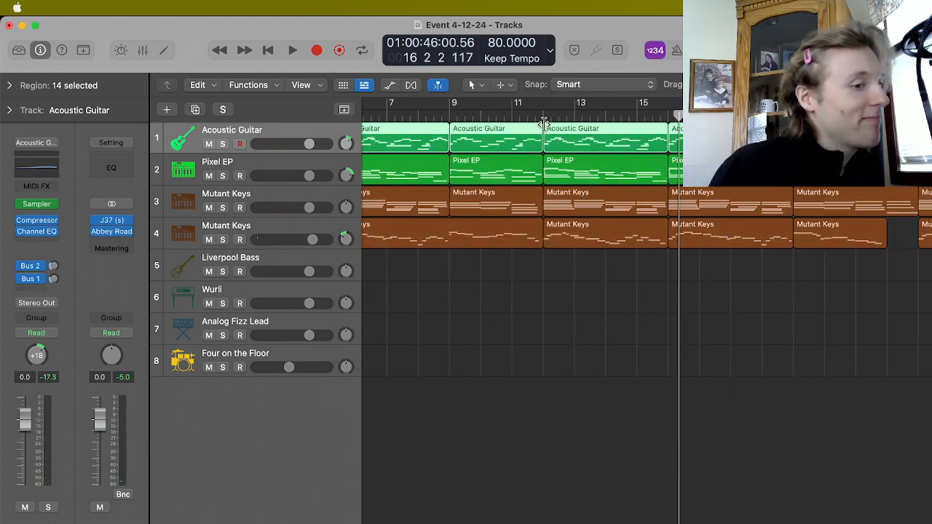
{"action": "left_click", "coordinate": [544, 117]}
{"action": "key", "text": "space"}
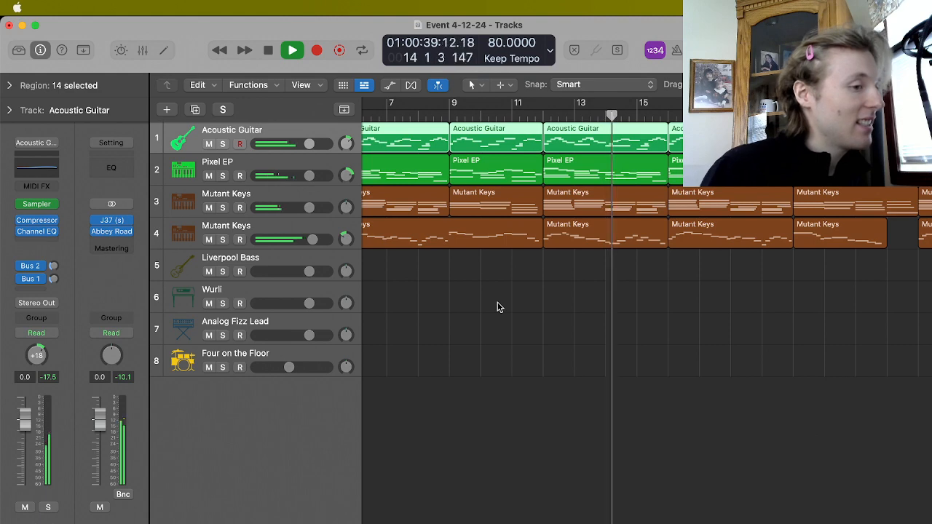
{"action": "left_click", "coordinate": [111, 231]}
{"action": "key", "text": "space"}
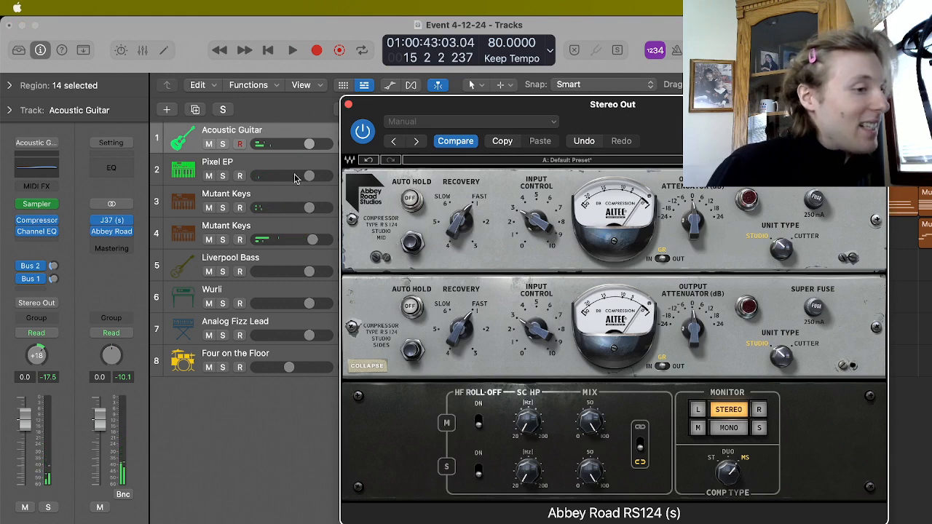
Bypass the RS124, set its comp type to ST, slightly raise its Input Control and close the plug-in.
{"action": "left_click", "coordinate": [355, 136]}
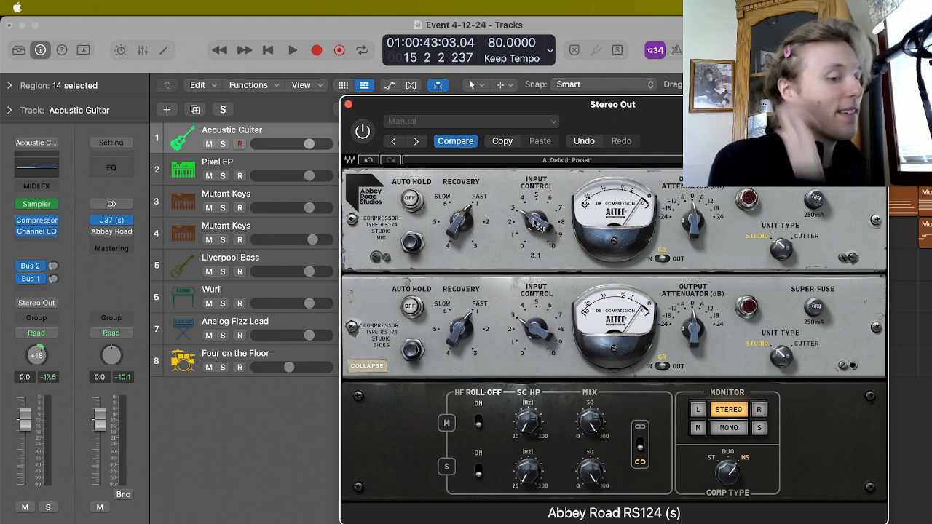
{"action": "left_click", "coordinate": [733, 482]}
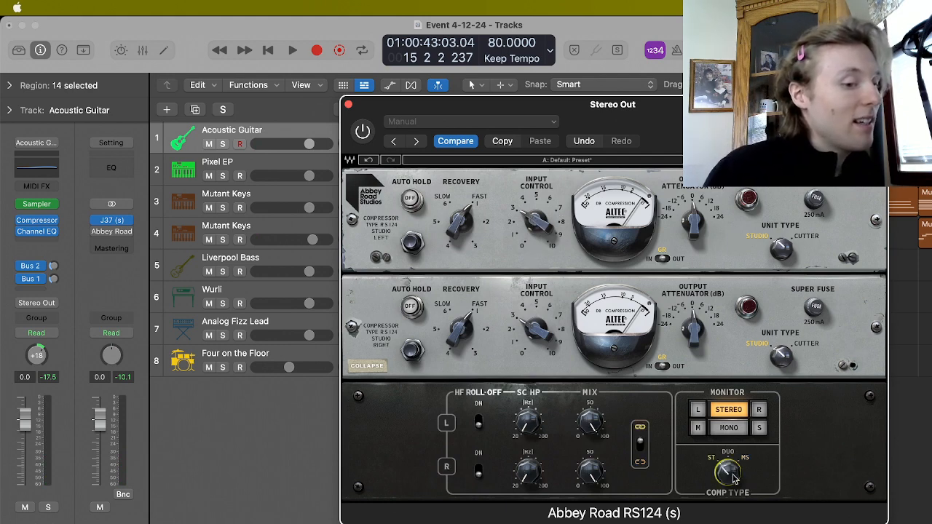
{"action": "left_click_drag", "start_coordinate": [537, 224], "coordinate": [534, 221]}
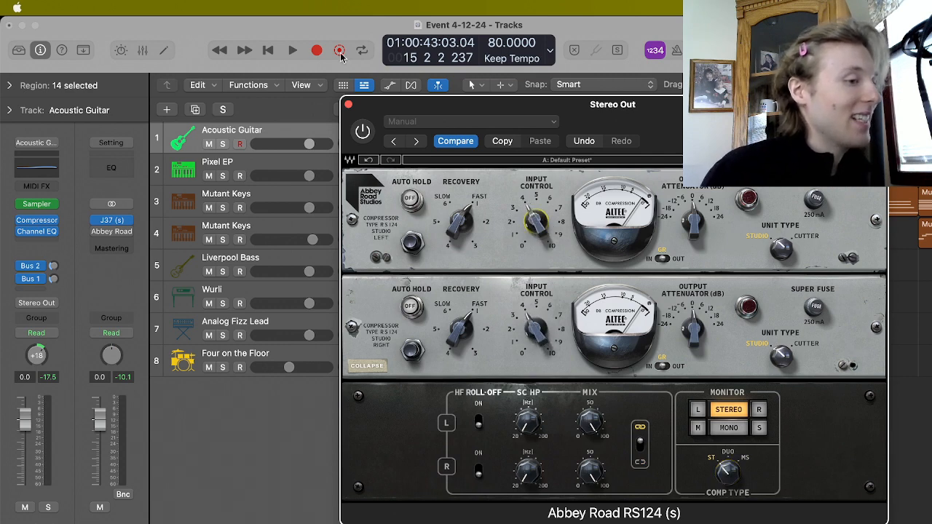
{"action": "left_click", "coordinate": [349, 106]}
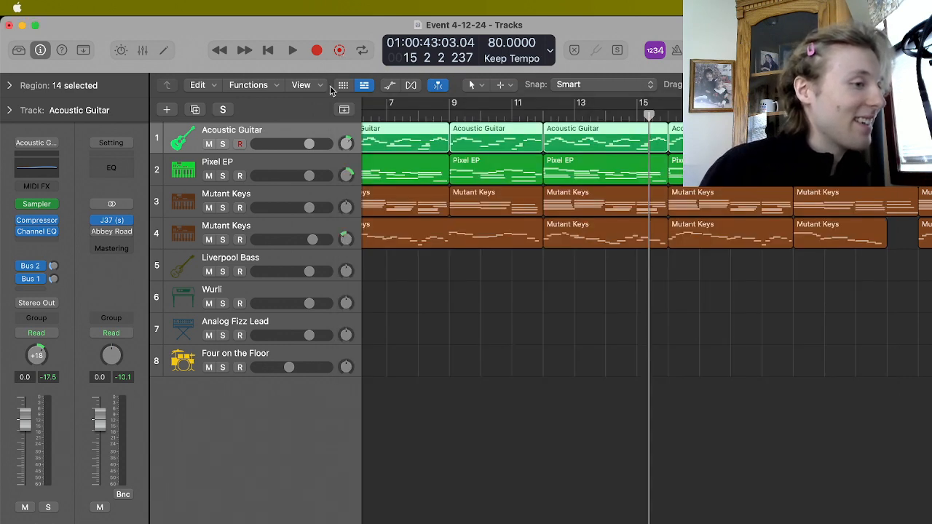
Play the song from the start and insert a stereo Compressor below the RS124 on the Stereo Out channel.
{"action": "left_click", "coordinate": [270, 53]}
{"action": "key", "text": "space"}
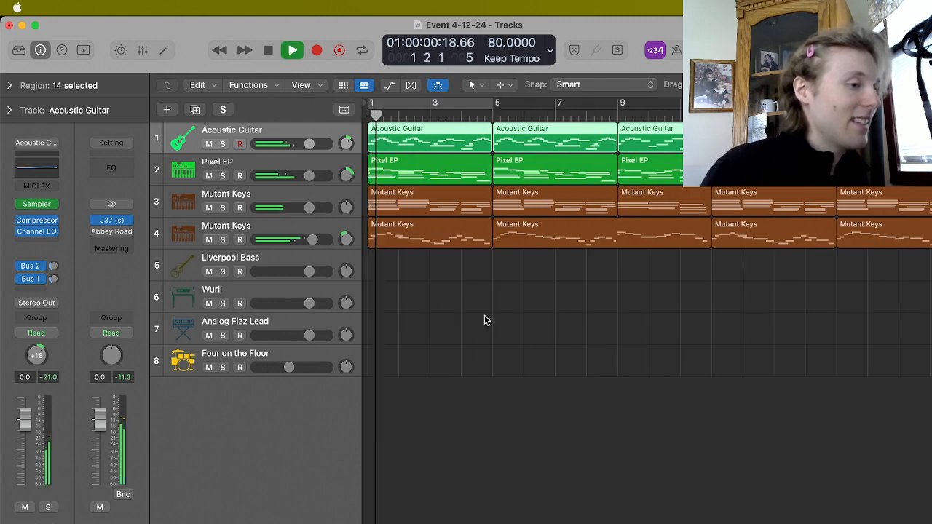
{"action": "left_click", "coordinate": [109, 244]}
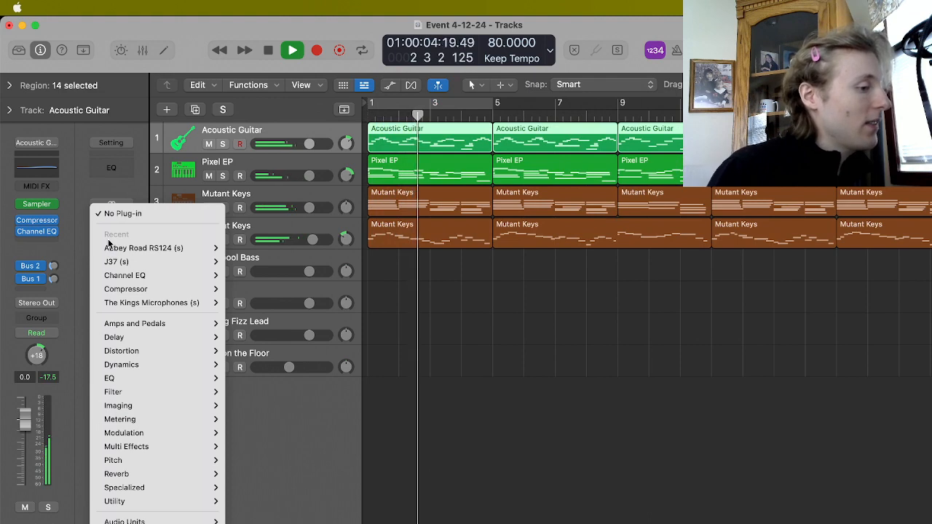
{"action": "mouse_move", "coordinate": [172, 278]}
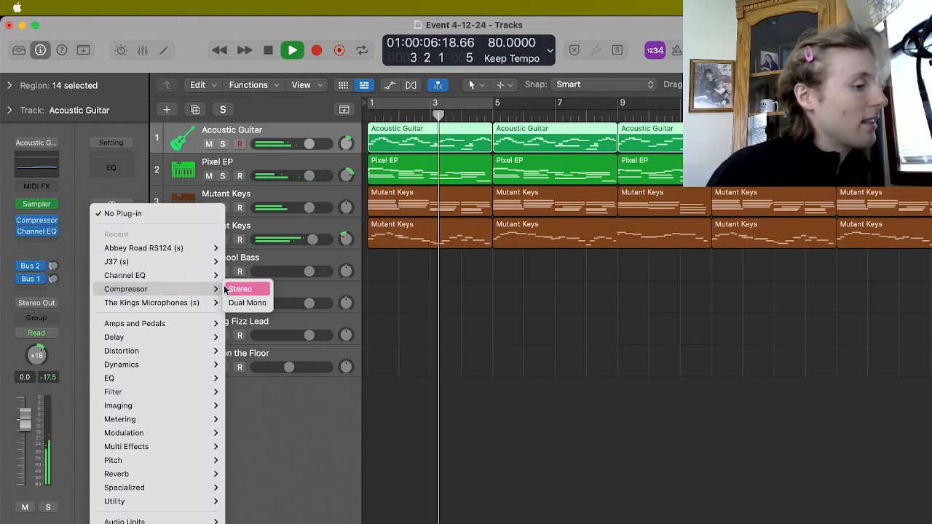
{"action": "left_click", "coordinate": [238, 289]}
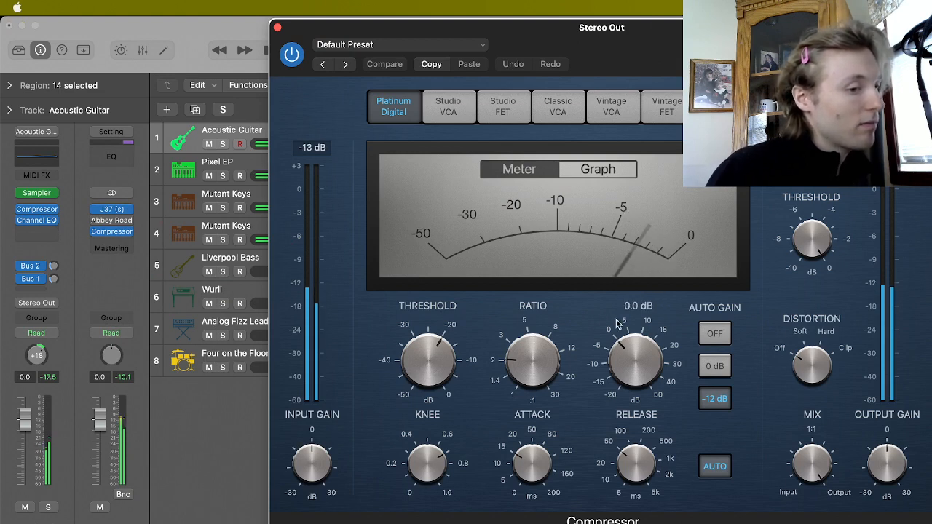
Switch the Compressor's display to Graph and set its knee to 1.0, comparing the curve with the knee at 0.
{"action": "left_click_drag", "start_coordinate": [431, 466], "coordinate": [433, 436]}
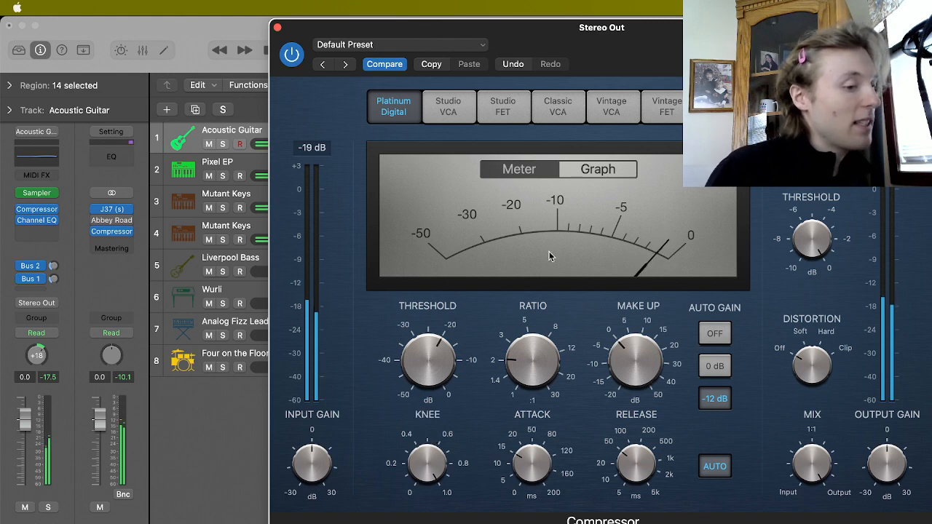
{"action": "left_click", "coordinate": [598, 169]}
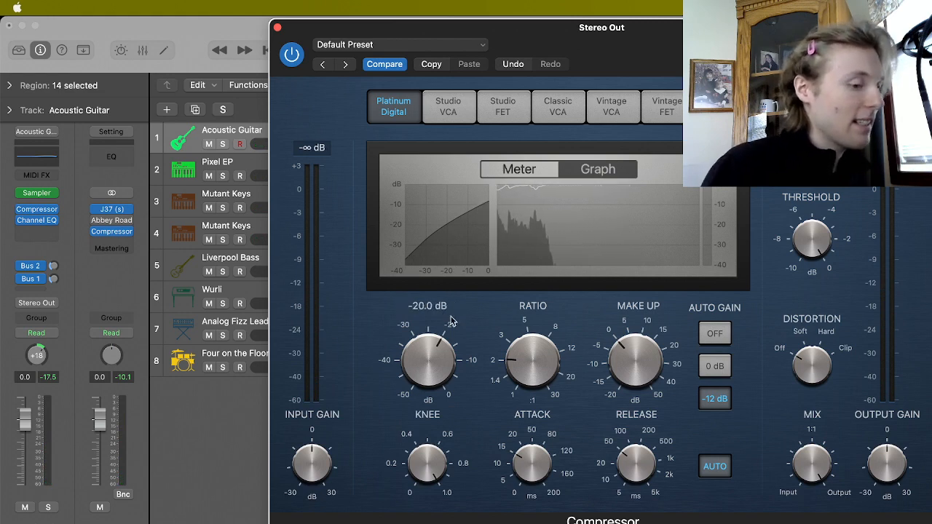
{"action": "mouse_move", "coordinate": [427, 456]}
{"action": "left_click_drag", "start_coordinate": [427, 455], "coordinate": [427, 488]}
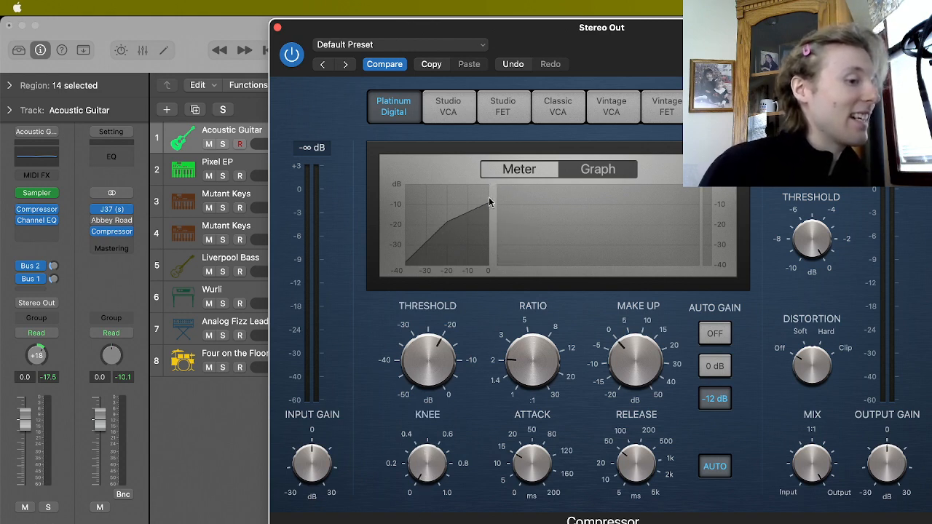
{"action": "left_click_drag", "start_coordinate": [432, 460], "coordinate": [432, 429]}
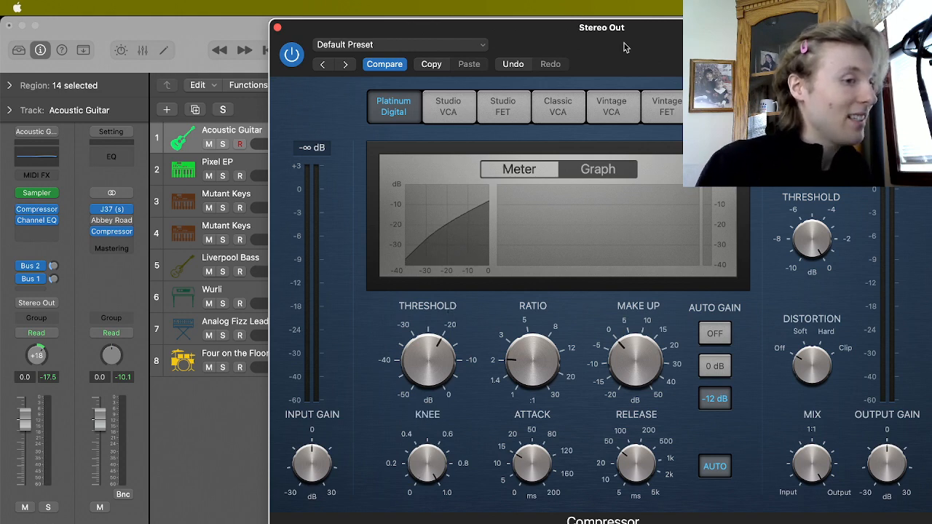
Listen to the mix from the start with the Compressor active, close its window and stop playback.
{"action": "left_click_drag", "start_coordinate": [624, 47], "coordinate": [624, 118]}
{"action": "left_click", "coordinate": [267, 50]}
{"action": "key", "text": "space"}
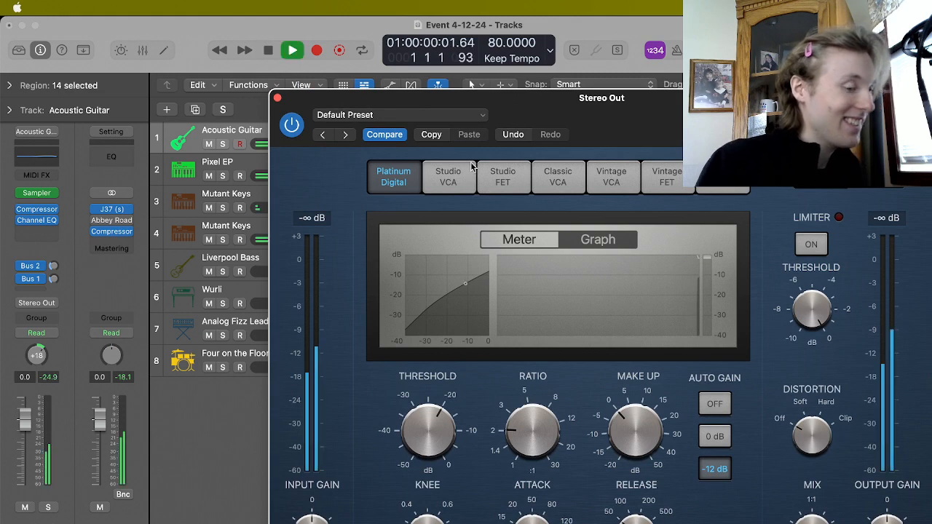
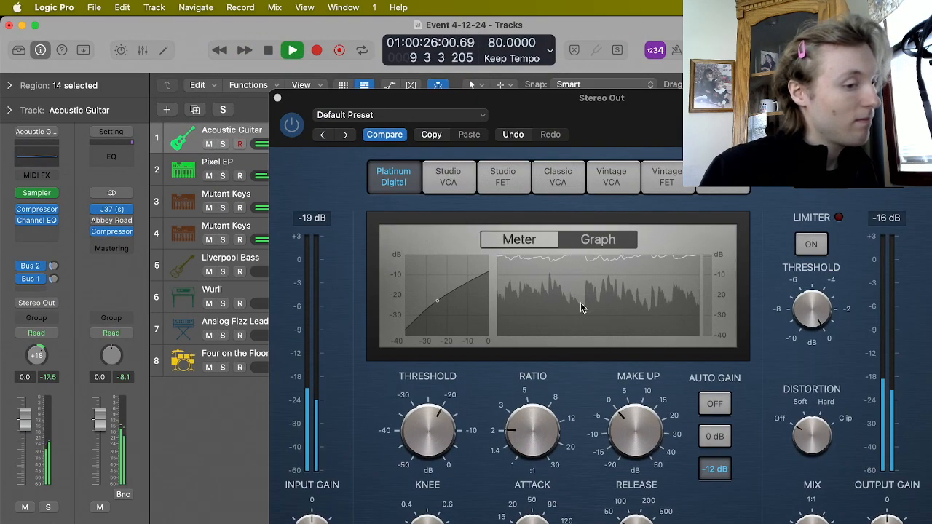
{"action": "left_click", "coordinate": [583, 303]}
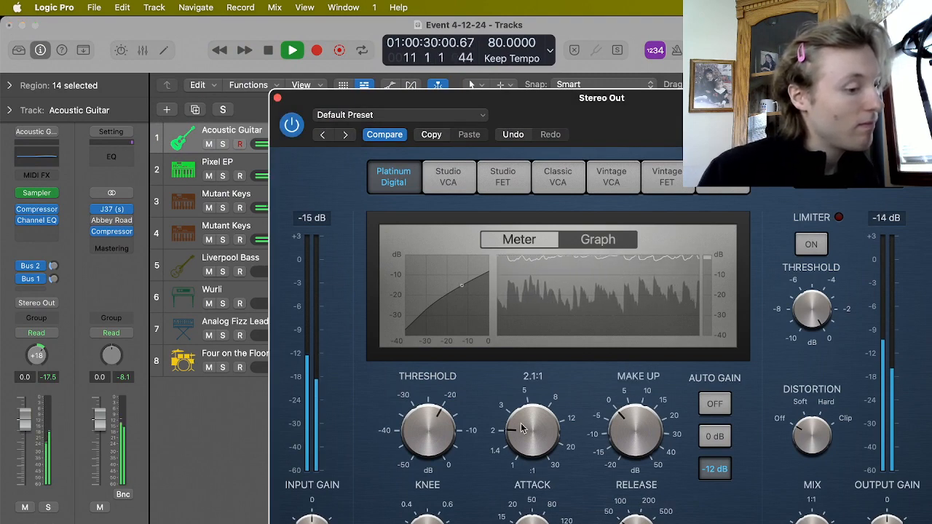
{"action": "left_click_drag", "start_coordinate": [674, 120], "coordinate": [673, 87]}
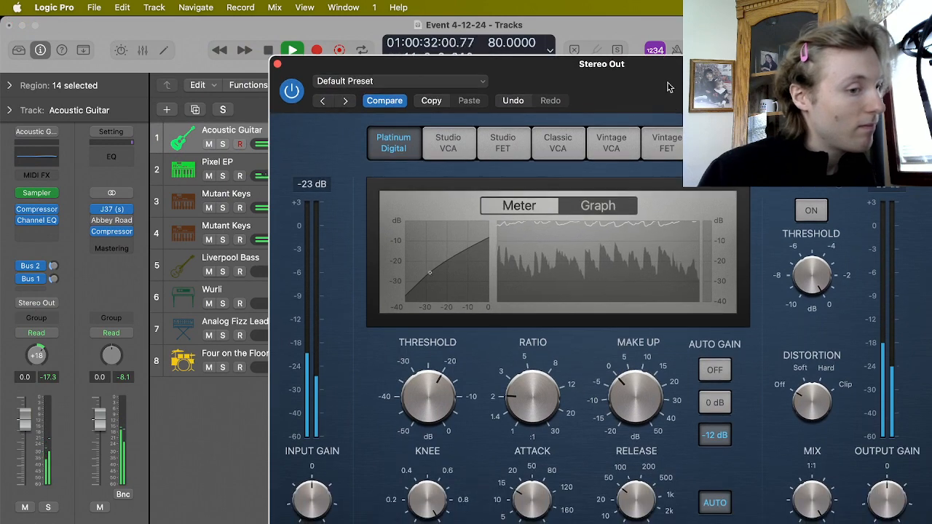
{"action": "left_click", "coordinate": [278, 65]}
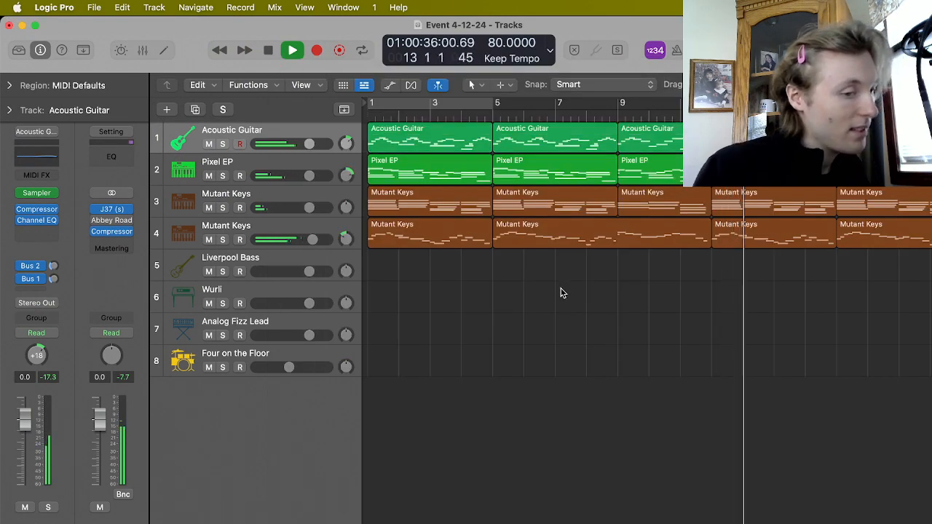
{"action": "key", "text": "space"}
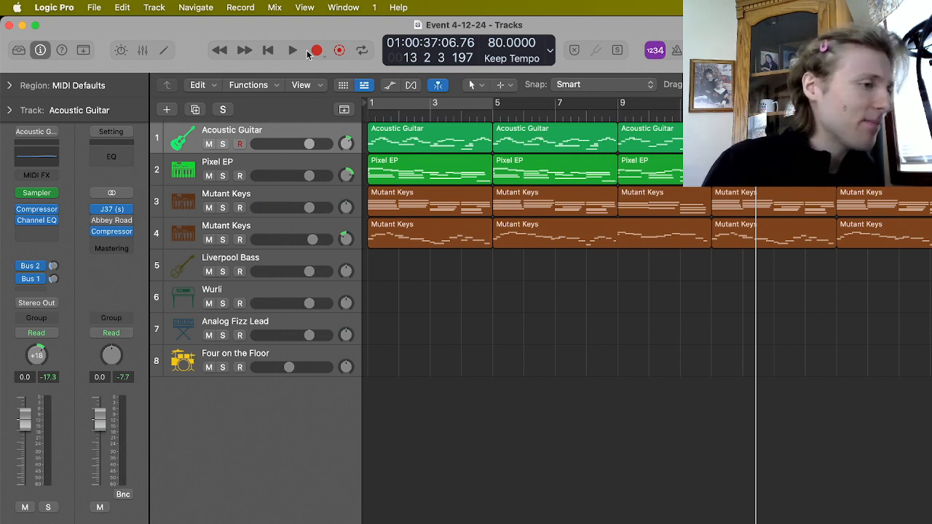
Insert the stereo Abbey Road Vinyl plug-in below the Compressor on the Stereo Out and raise its crackle to 28.3 dB.
{"action": "left_click", "coordinate": [111, 243]}
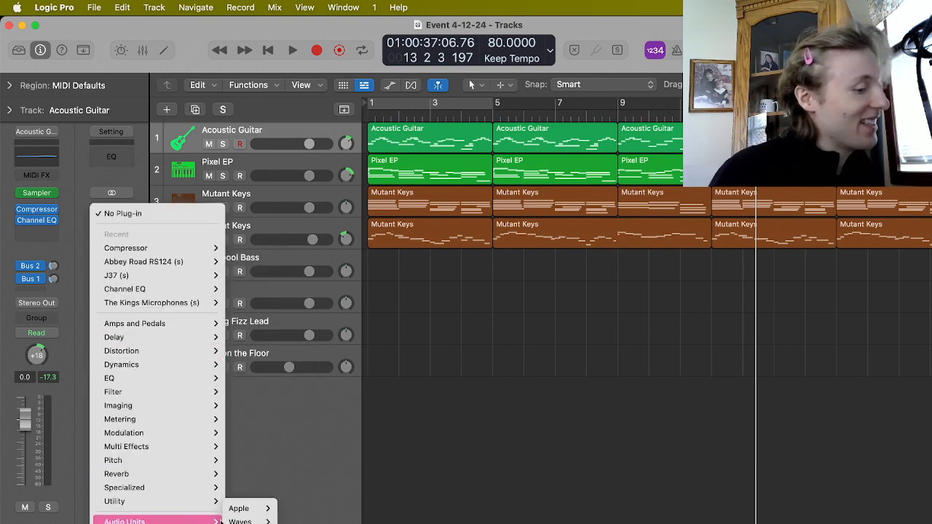
{"action": "mouse_move", "coordinate": [240, 521]}
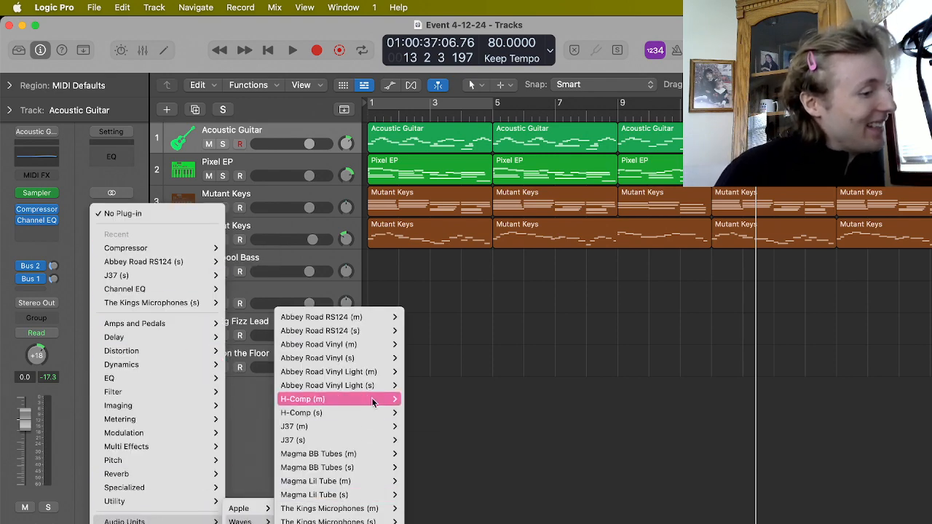
{"action": "mouse_move", "coordinate": [384, 385]}
{"action": "mouse_move", "coordinate": [384, 357]}
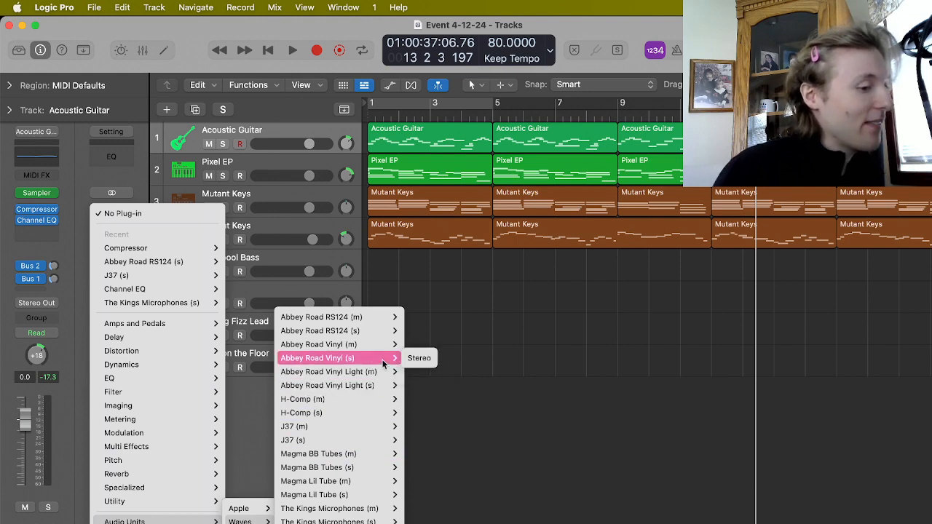
{"action": "left_click", "coordinate": [415, 359]}
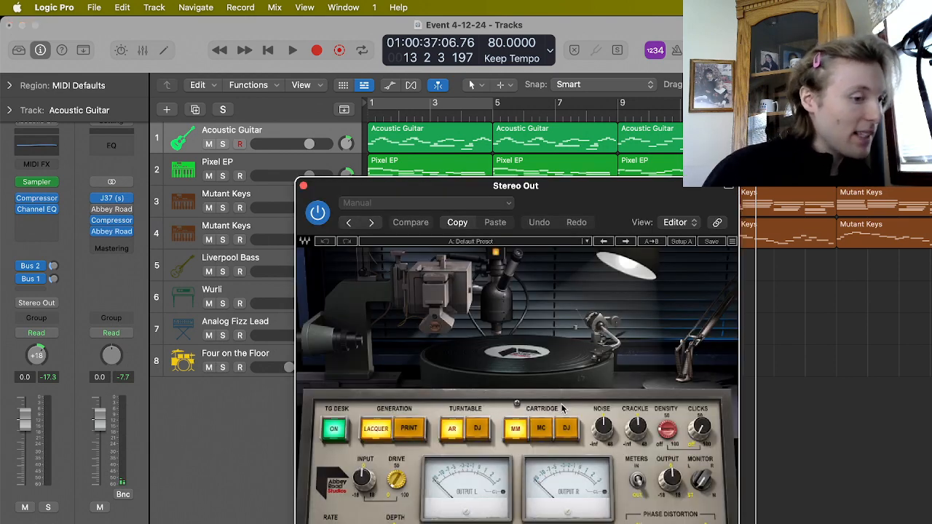
{"action": "left_click_drag", "start_coordinate": [587, 202], "coordinate": [576, 126]}
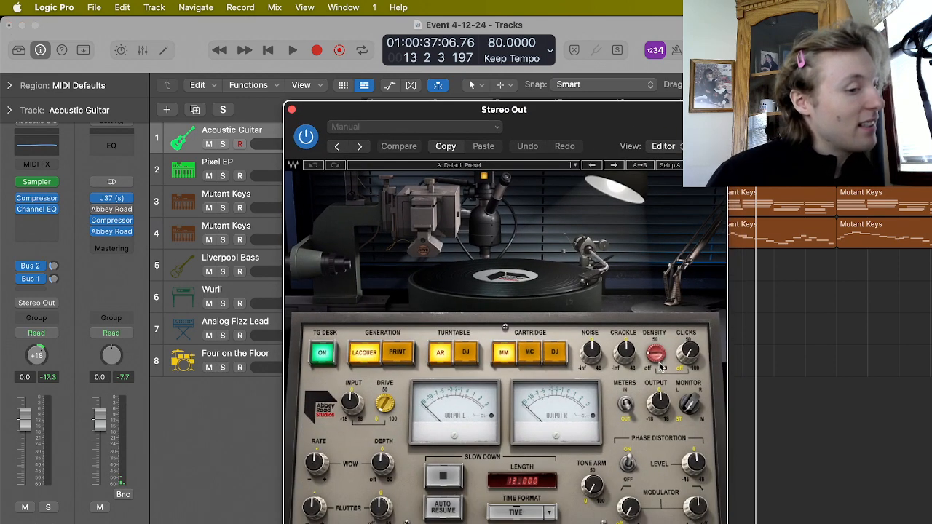
{"action": "left_click_drag", "start_coordinate": [631, 357], "coordinate": [634, 261]}
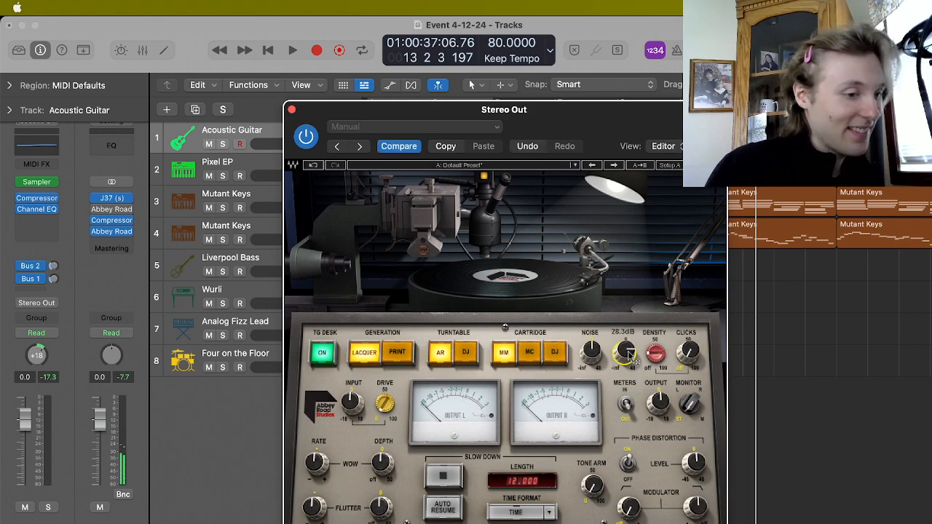
Rebalance the vinyl effect's surface sounds by adjusting the crackle and clicks levels and lowering the noise slightly.
{"action": "left_click_drag", "start_coordinate": [630, 355], "coordinate": [635, 305]}
{"action": "left_click_drag", "start_coordinate": [629, 354], "coordinate": [629, 386]}
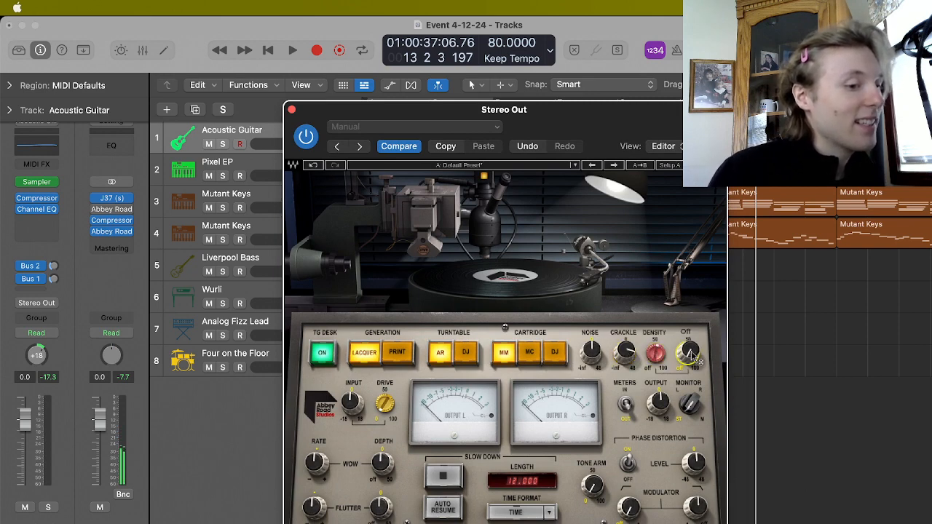
{"action": "left_click_drag", "start_coordinate": [687, 354], "coordinate": [697, 264]}
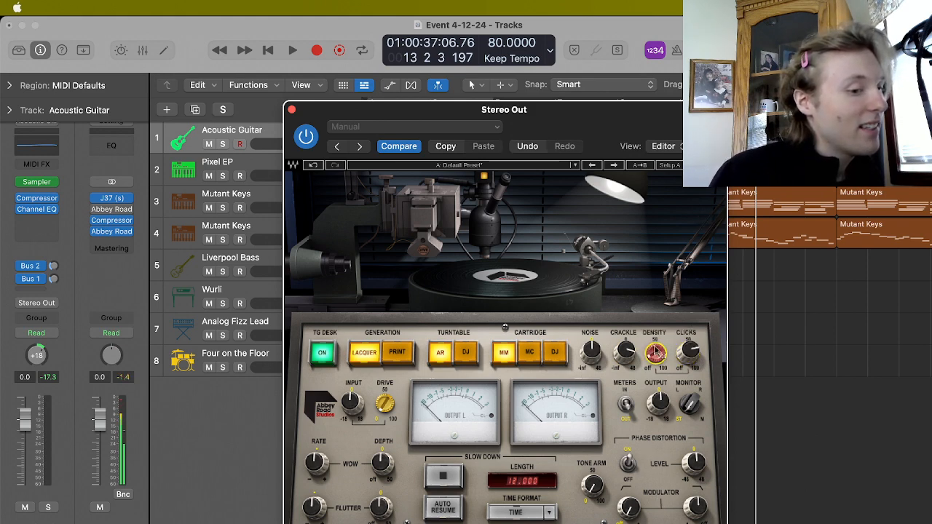
{"action": "left_click_drag", "start_coordinate": [594, 352], "coordinate": [603, 393]}
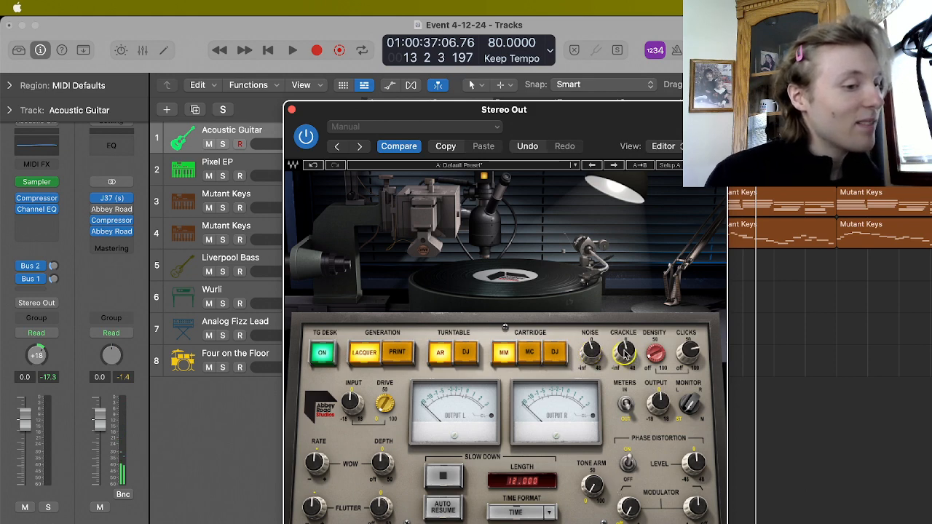
{"action": "left_click_drag", "start_coordinate": [705, 331], "coordinate": [691, 447]}
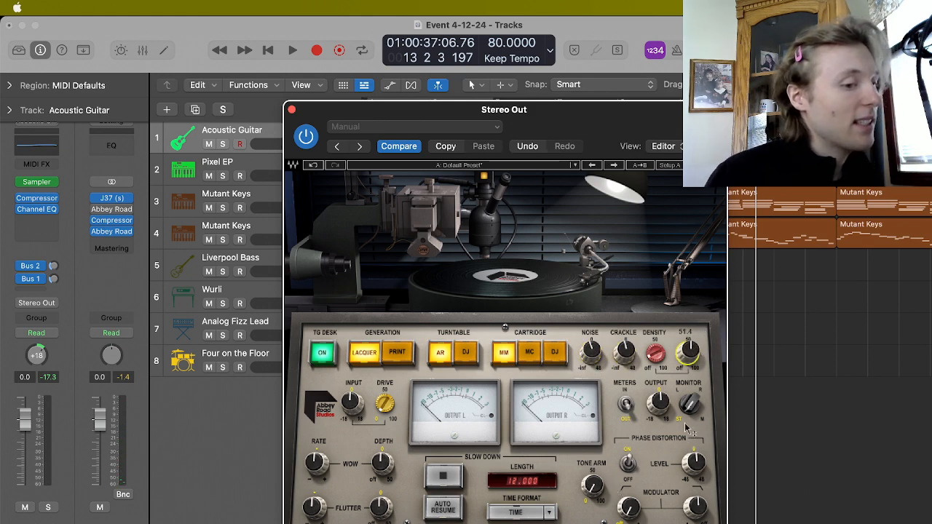
{"action": "left_click_drag", "start_coordinate": [631, 357], "coordinate": [630, 225]}
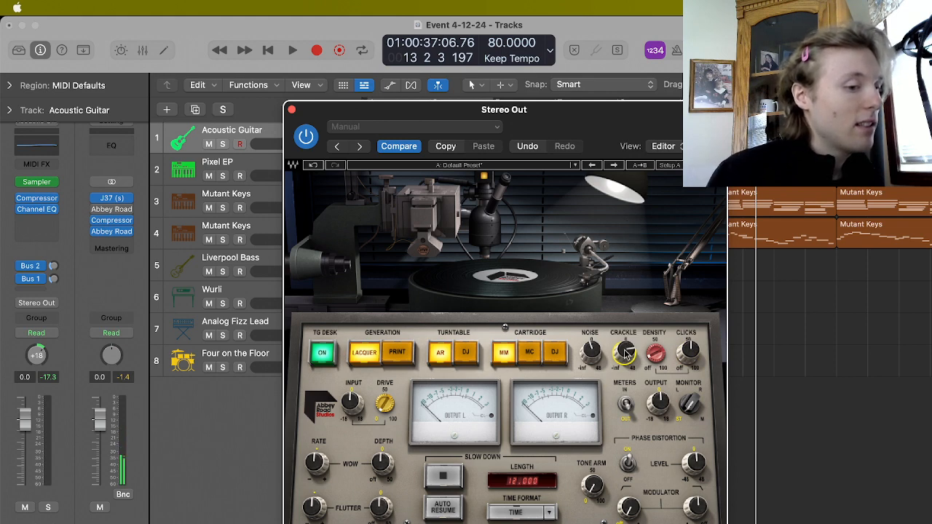
{"action": "left_click_drag", "start_coordinate": [693, 357], "coordinate": [691, 302]}
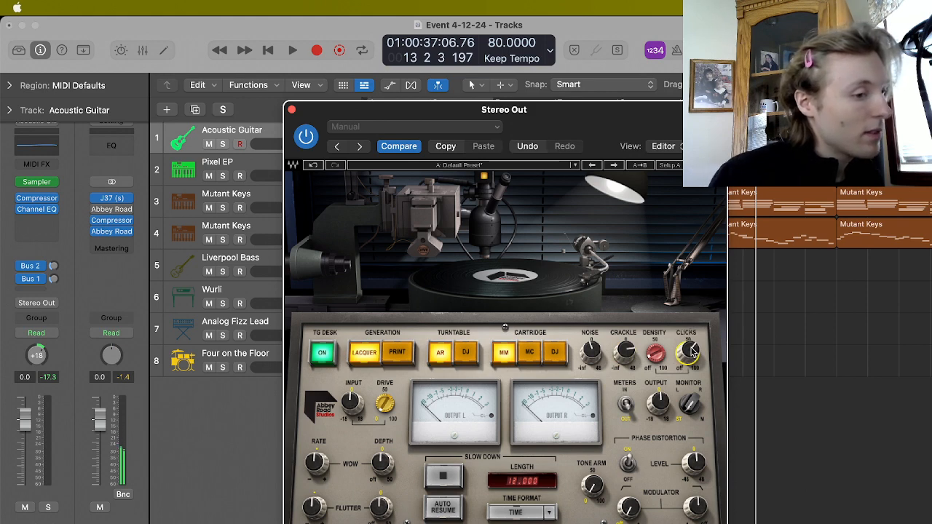
Raise the vinyl effect's tone arm setting to move the arm further inward on the record, and play the song from the start.
{"action": "left_click_drag", "start_coordinate": [595, 477], "coordinate": [619, 353]}
{"action": "left_click_drag", "start_coordinate": [593, 490], "coordinate": [603, 384]}
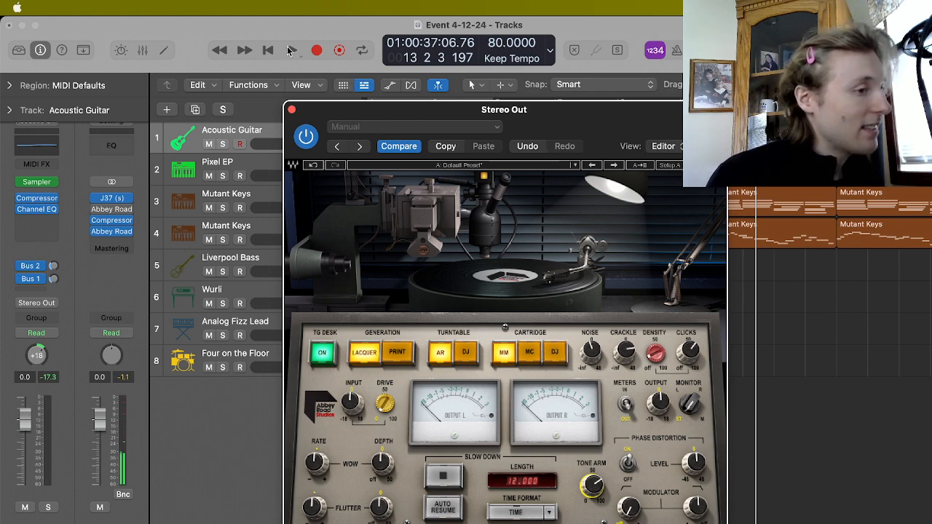
{"action": "left_click", "coordinate": [269, 49]}
{"action": "key", "text": "space"}
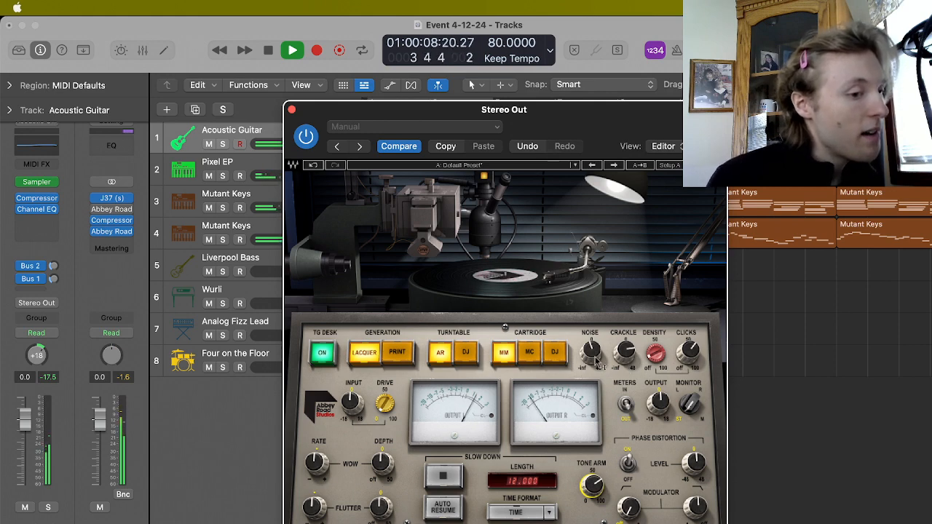
Adjust the vinyl plug-in's noise and crackle settings during playback, and return the playhead to the start of the song.
{"action": "left_click_drag", "start_coordinate": [590, 327], "coordinate": [592, 281]}
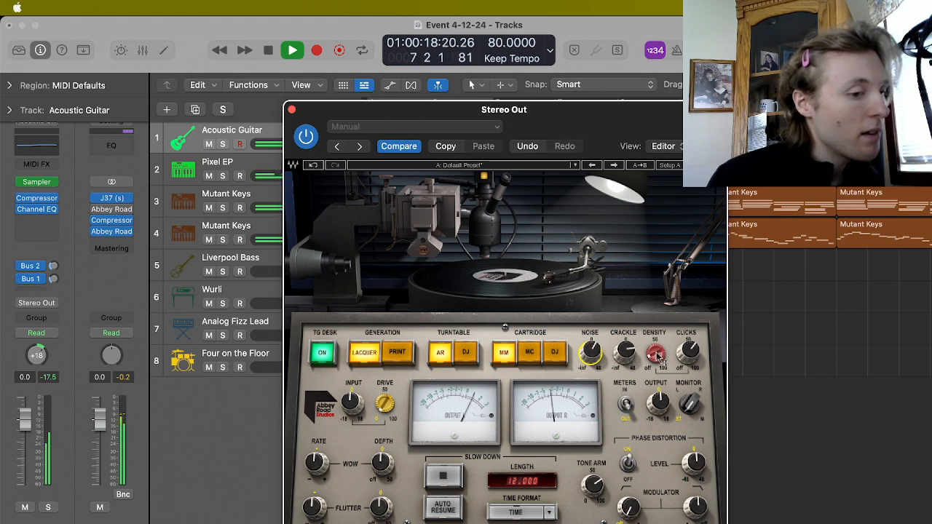
{"action": "left_click_drag", "start_coordinate": [659, 358], "coordinate": [624, 358]}
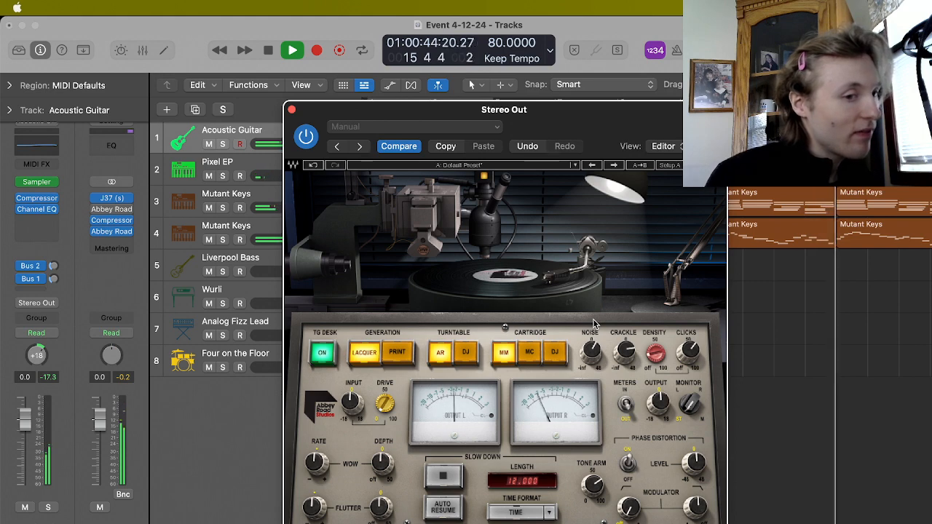
{"action": "key", "text": "space"}
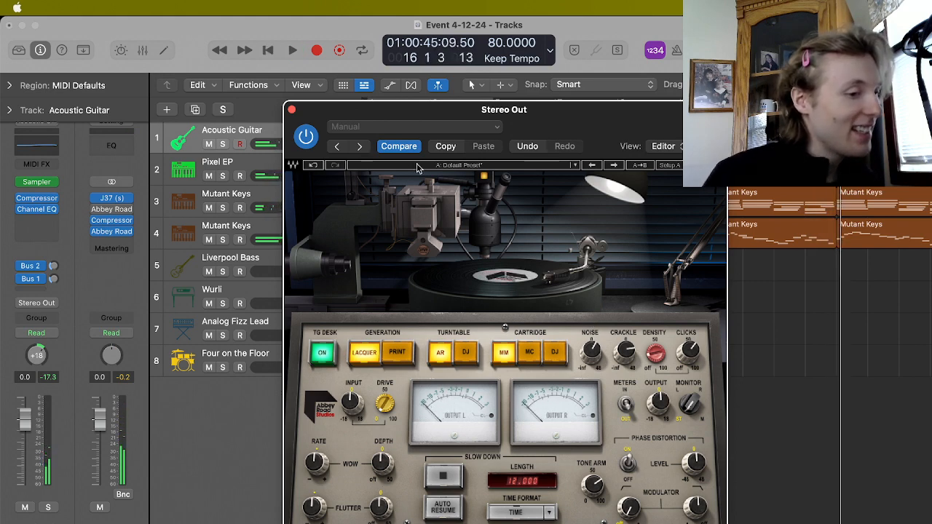
{"action": "left_click", "coordinate": [269, 51]}
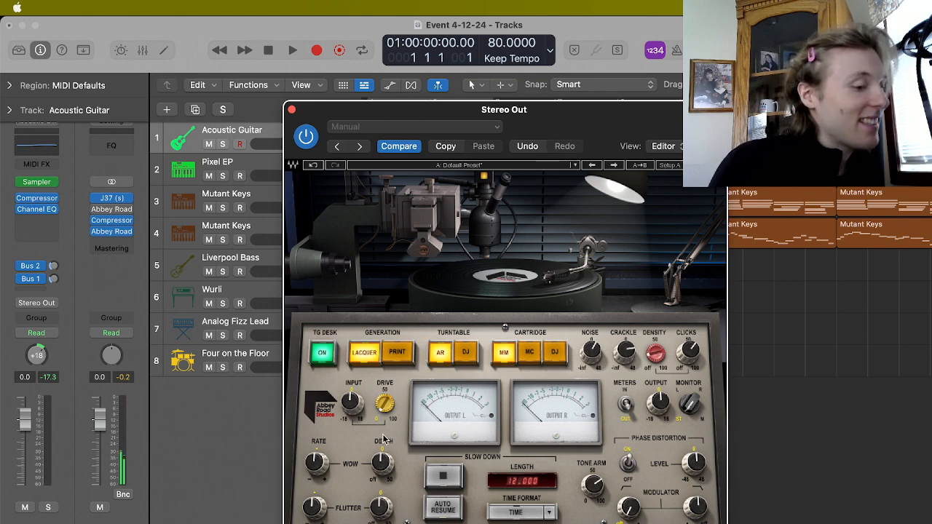
Audition the wow effect during playback by raising its depth to 25.1, changing its rate and lowering the depth again.
{"action": "key", "text": "space"}
{"action": "left_click", "coordinate": [382, 463]}
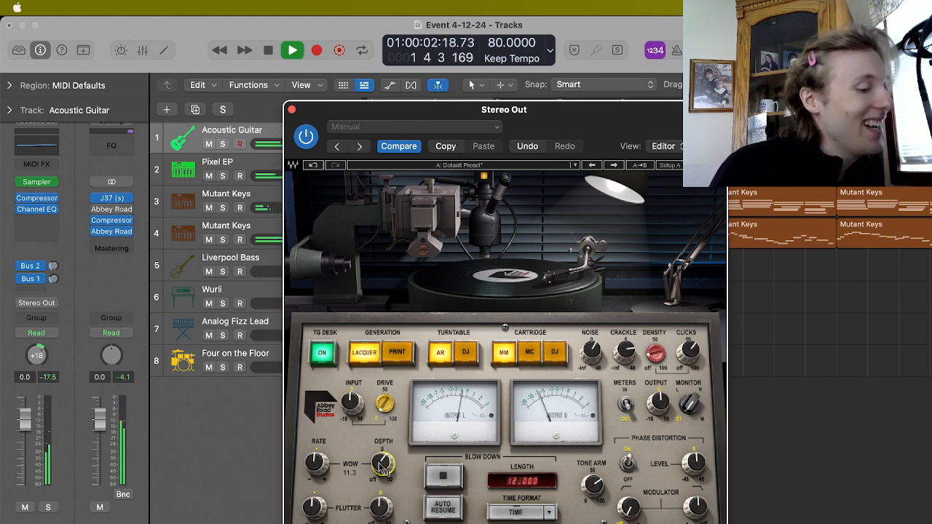
{"action": "left_click_drag", "start_coordinate": [379, 463], "coordinate": [381, 410]}
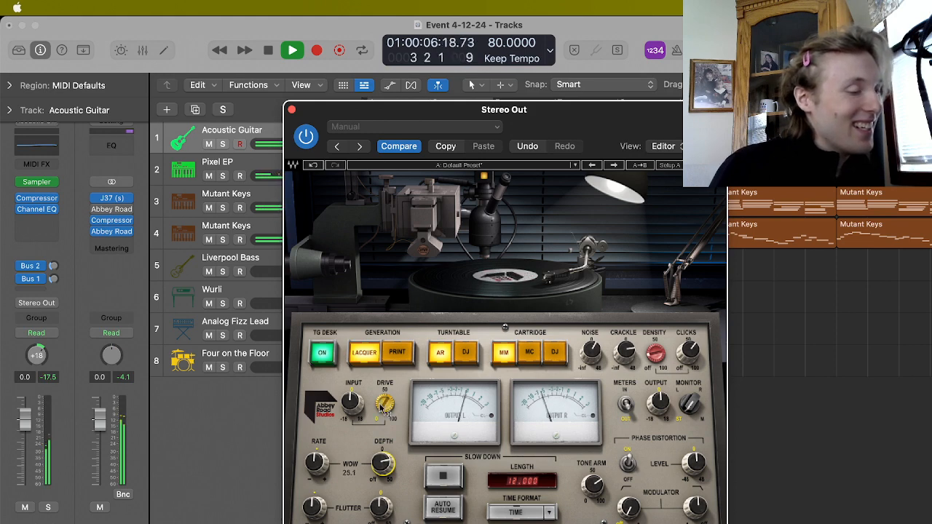
{"action": "left_click_drag", "start_coordinate": [317, 463], "coordinate": [311, 508]}
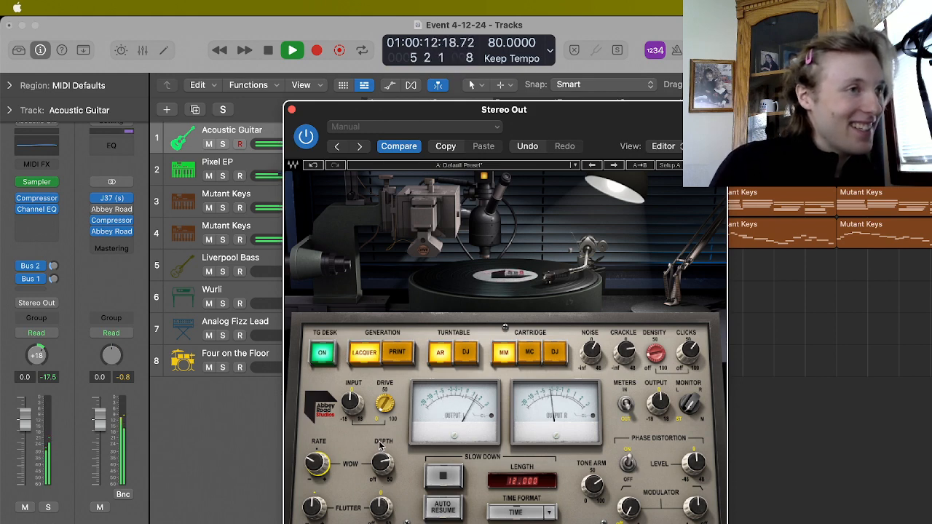
{"action": "left_click_drag", "start_coordinate": [382, 463], "coordinate": [392, 499]}
Audition the flutter effect with its depth at 20.1, readjust its rate and depth, and close the vinyl plug-in window.
{"action": "left_click_drag", "start_coordinate": [385, 464], "coordinate": [388, 403]}
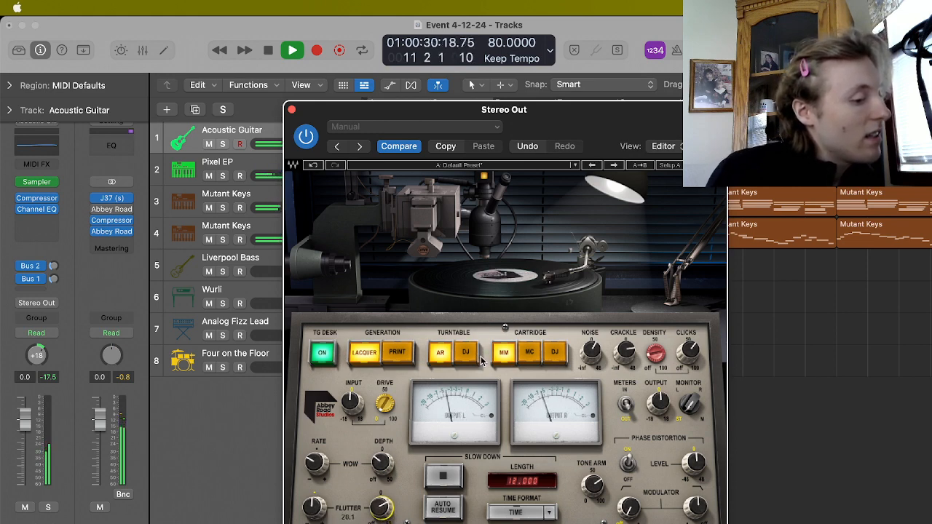
{"action": "left_click_drag", "start_coordinate": [313, 512], "coordinate": [314, 523]}
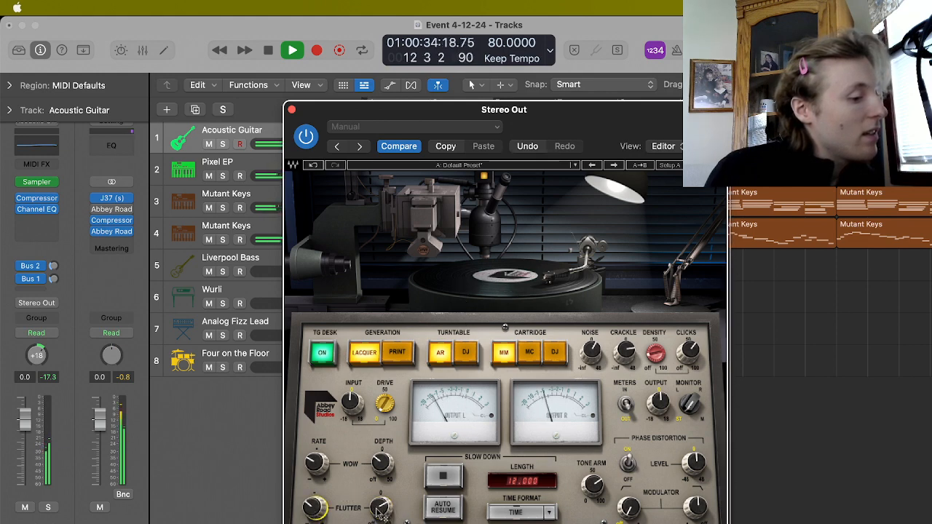
{"action": "left_click_drag", "start_coordinate": [384, 508], "coordinate": [377, 509]}
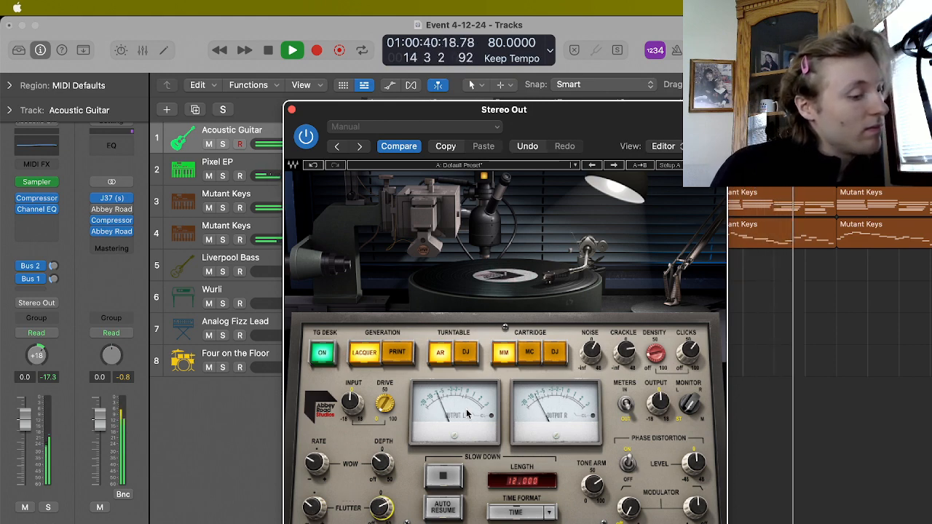
{"action": "key", "text": "space"}
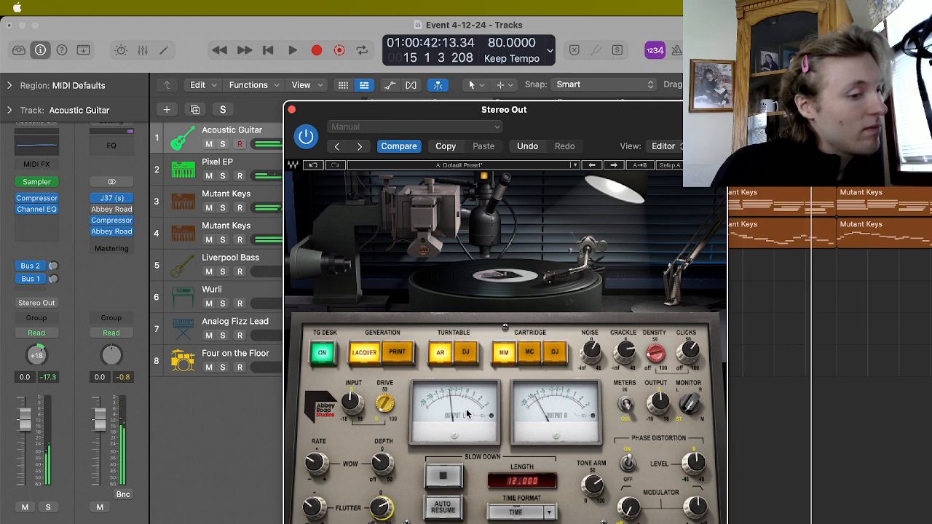
{"action": "left_click", "coordinate": [291, 111]}
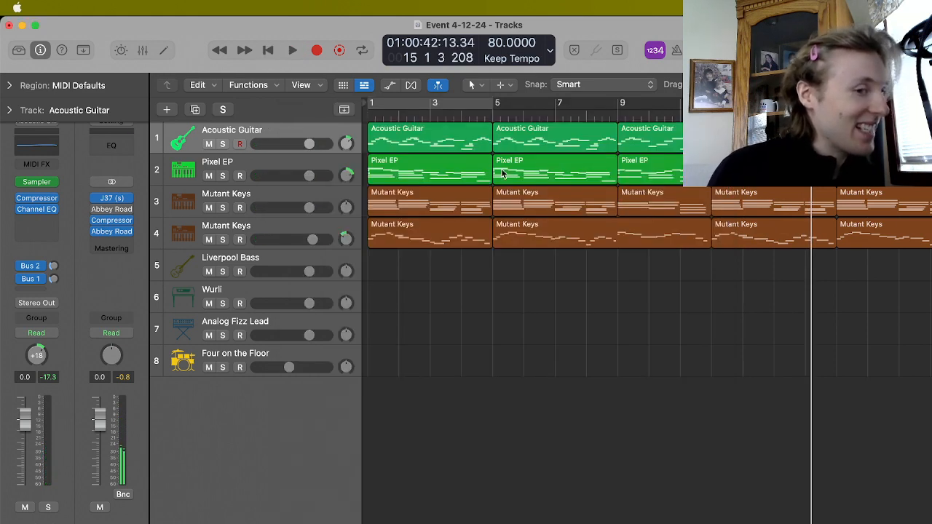
Move the playhead to bar 16 and play the arrangement from there.
{"action": "scroll", "coordinate": [568, 217], "scroll_direction": "right", "scroll_amount": 10}
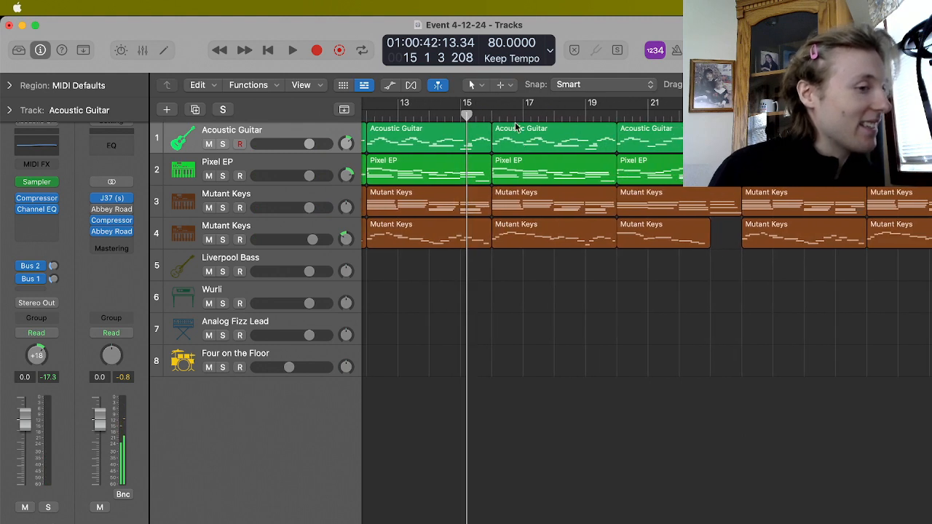
{"action": "left_click", "coordinate": [493, 115]}
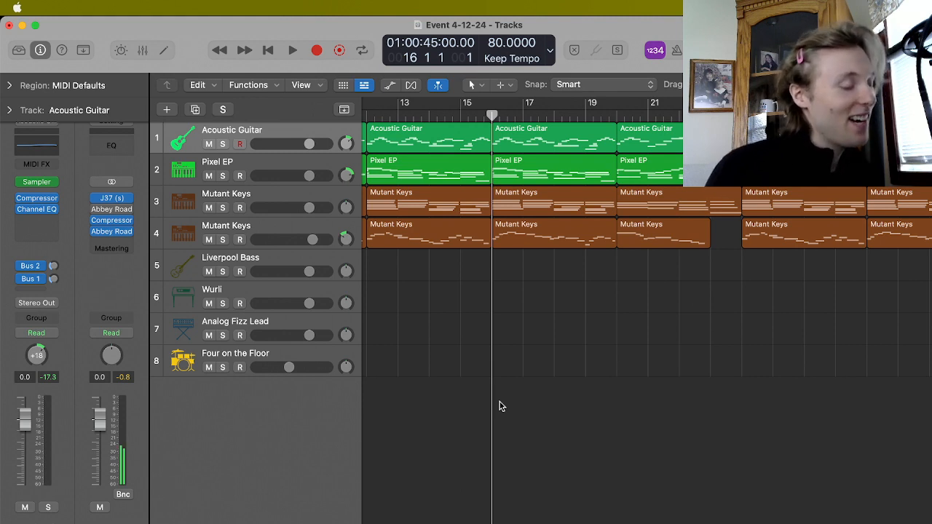
{"action": "key", "text": "space"}
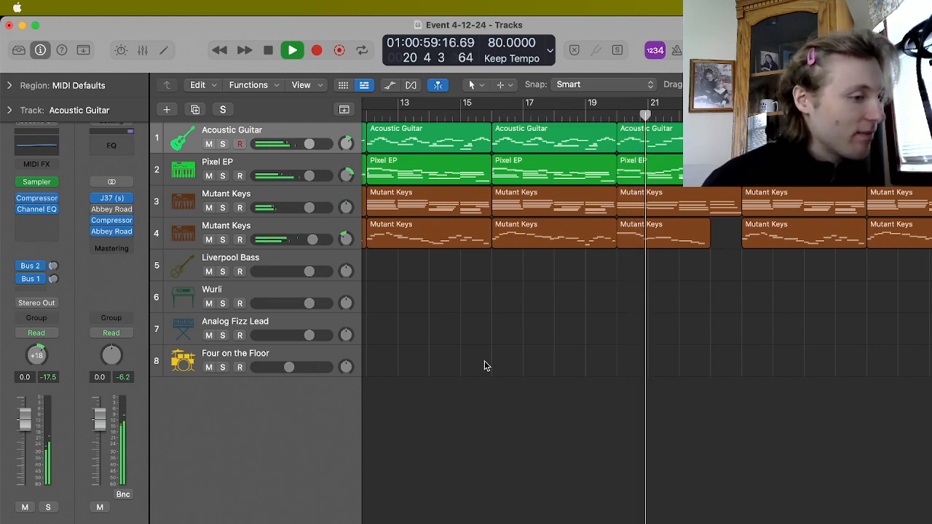
{"action": "key", "text": "ctrl+Up"}
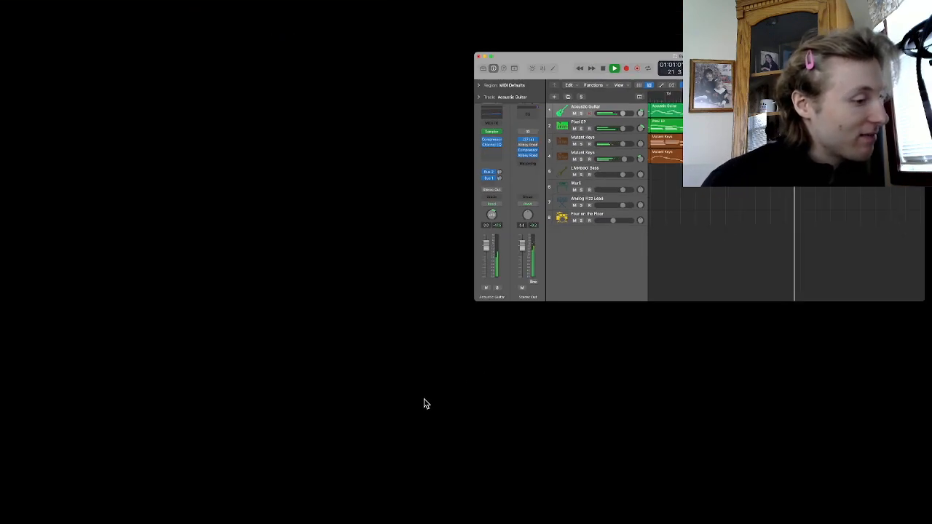
{"action": "left_click", "coordinate": [424, 399]}
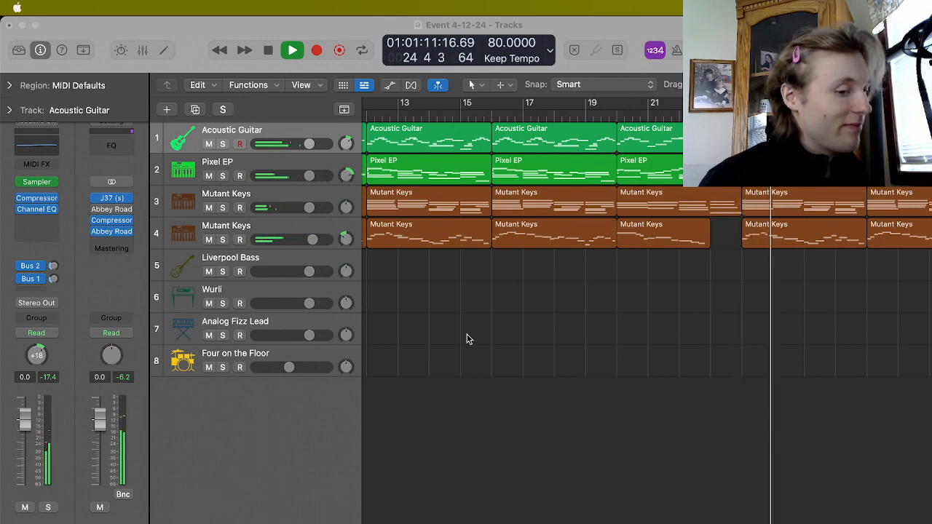
{"action": "key", "text": "ctrl+Up"}
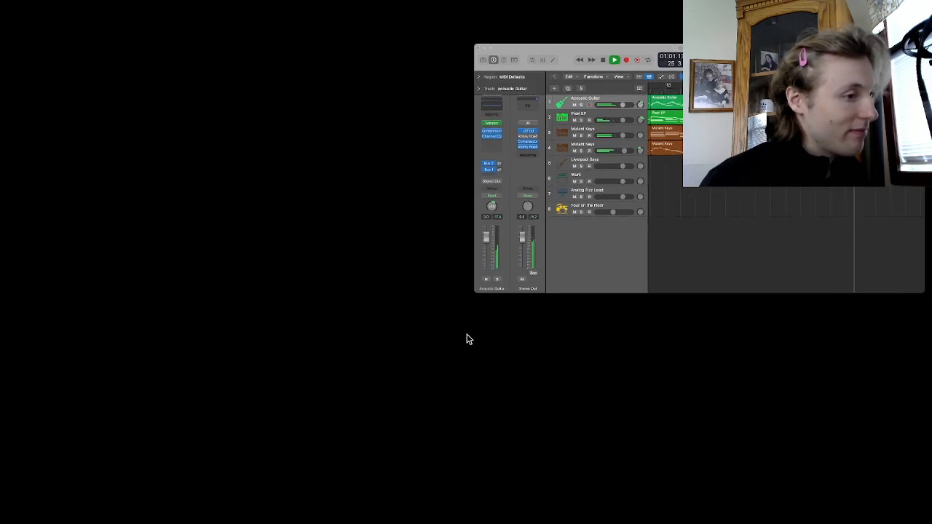
{"action": "left_click", "coordinate": [612, 208]}
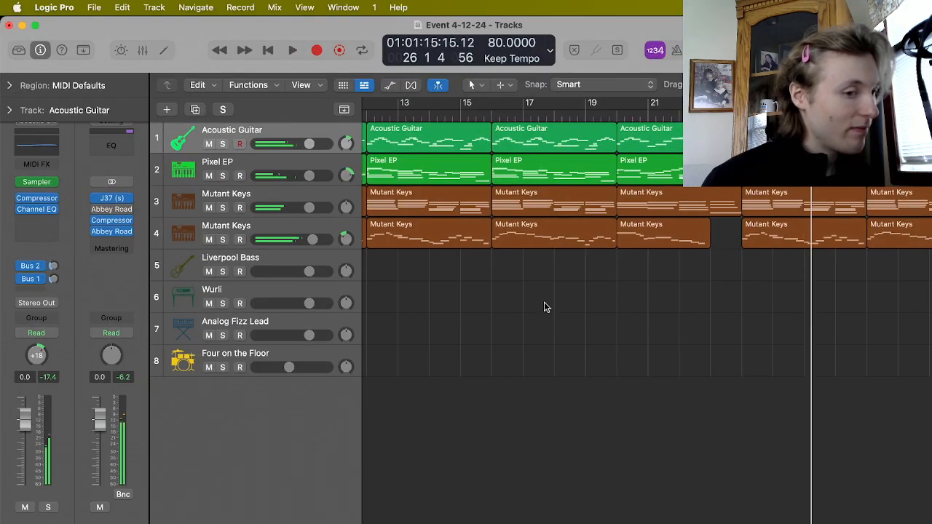
Browse the Waves Audio Units effects available for the stereo output's empty insert slot without adding one.
{"action": "scroll", "coordinate": [544, 307], "scroll_direction": "right", "scroll_amount": 10}
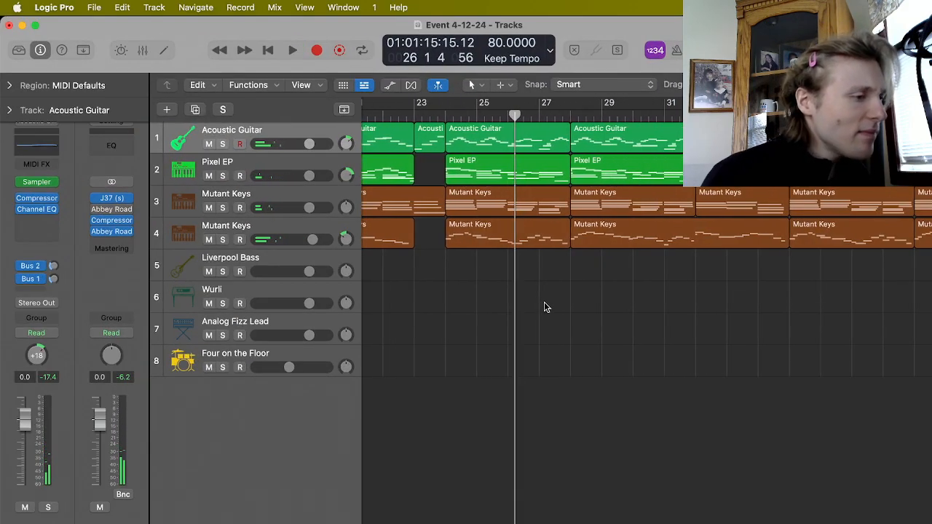
{"action": "left_click", "coordinate": [115, 243]}
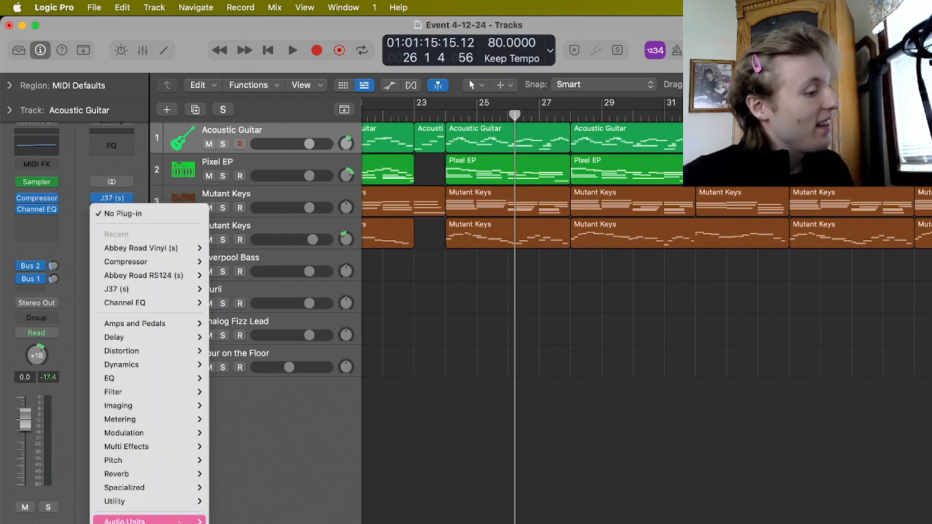
{"action": "mouse_move", "coordinate": [196, 521]}
{"action": "mouse_move", "coordinate": [341, 497]}
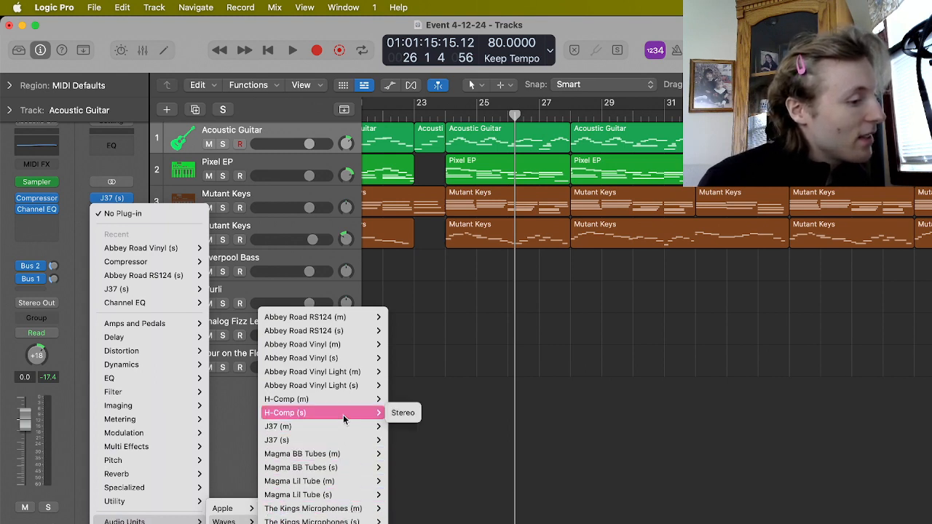
{"action": "mouse_move", "coordinate": [347, 371]}
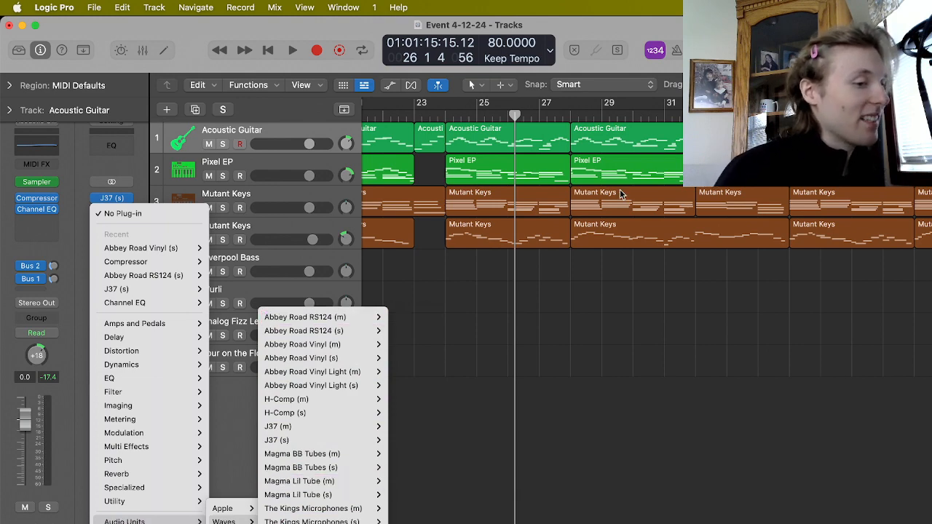
{"action": "left_click", "coordinate": [655, 266]}
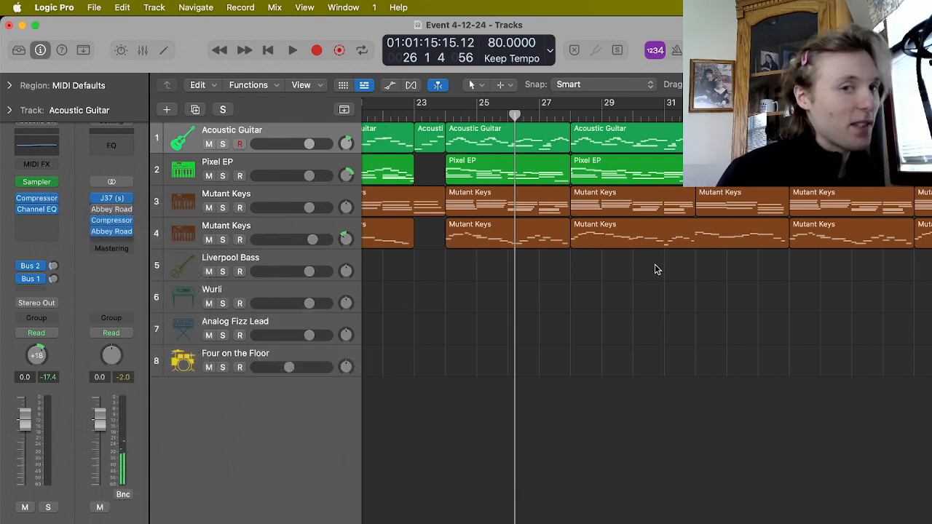
Return the playhead to bar 1 and look over the arrangement through the bass, Wurli, lead and drum section starting near bar 51.
{"action": "scroll", "coordinate": [655, 266], "scroll_direction": "left", "scroll_amount": 15}
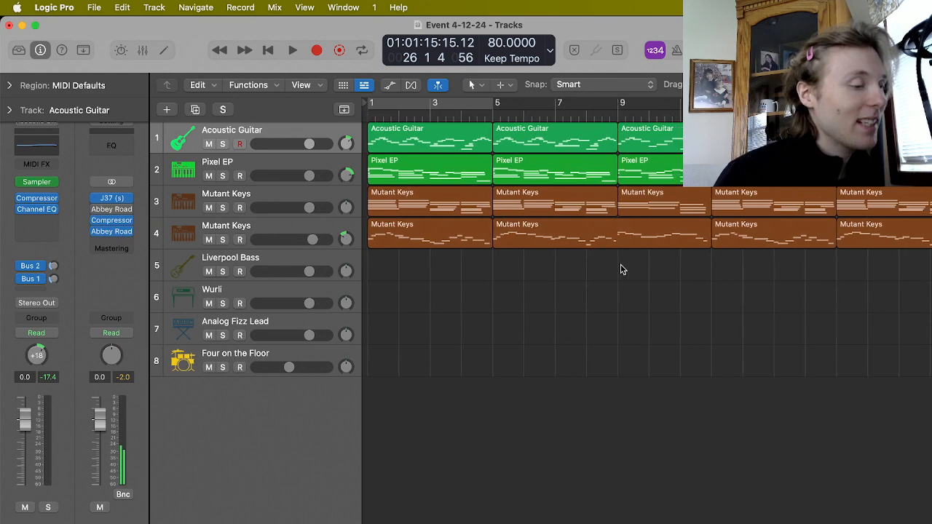
{"action": "left_click", "coordinate": [269, 50]}
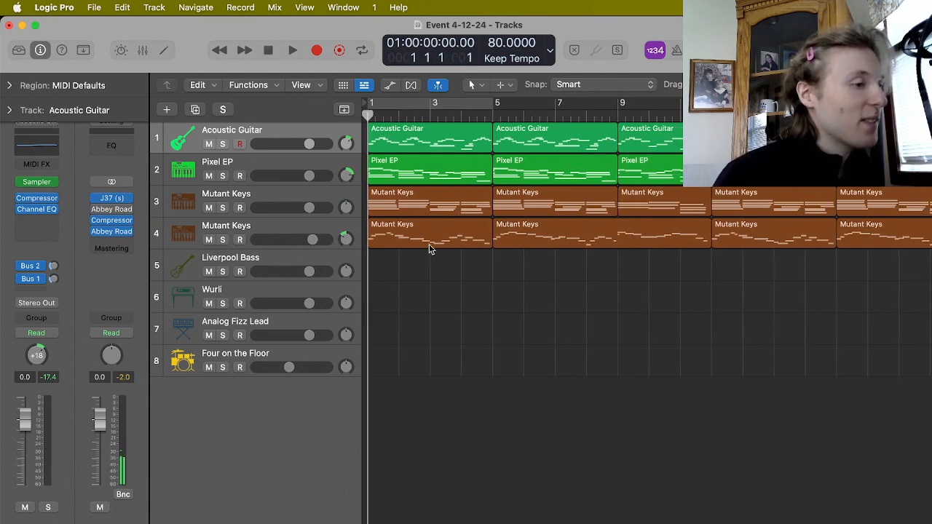
{"action": "scroll", "coordinate": [652, 228], "scroll_direction": "right", "scroll_amount": 20}
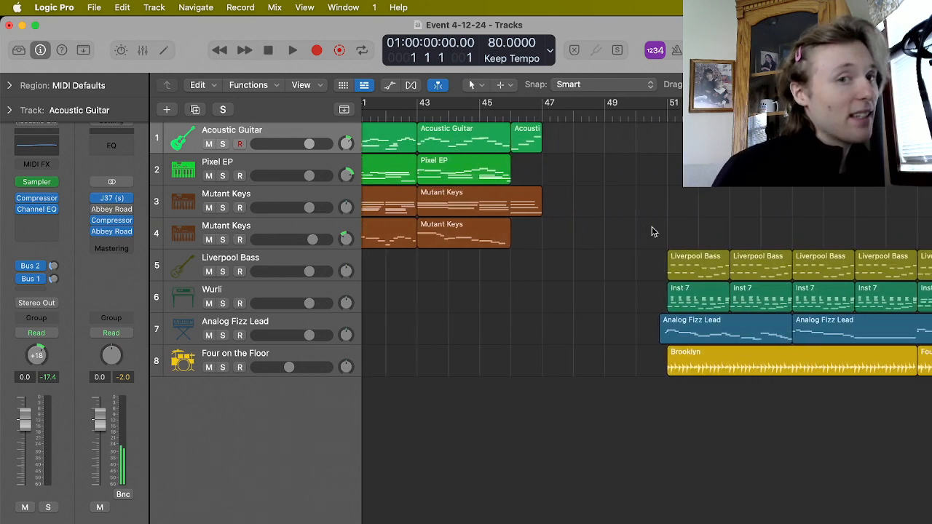
{"action": "scroll", "coordinate": [652, 232], "scroll_direction": "right", "scroll_amount": 5}
{"action": "scroll", "coordinate": [809, 327], "scroll_direction": "right", "scroll_amount": 5}
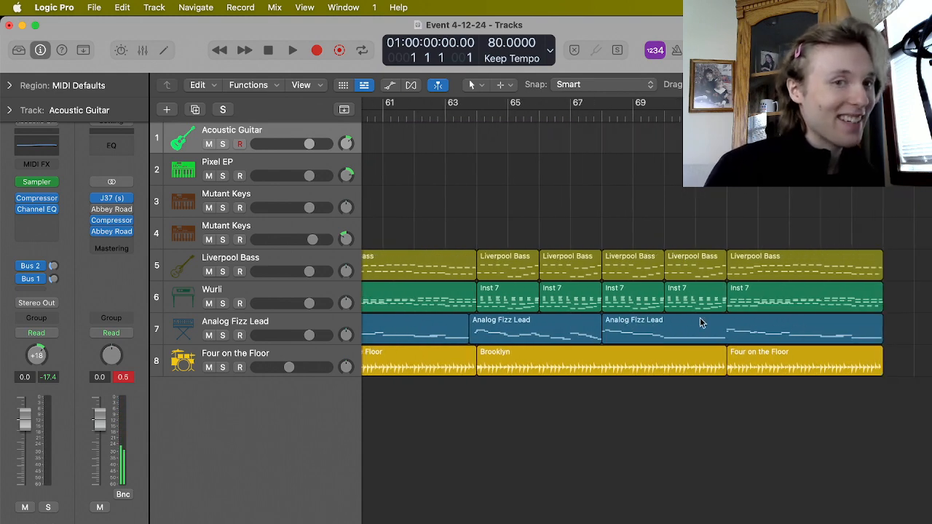
{"action": "scroll", "coordinate": [700, 322], "scroll_direction": "left", "scroll_amount": 5}
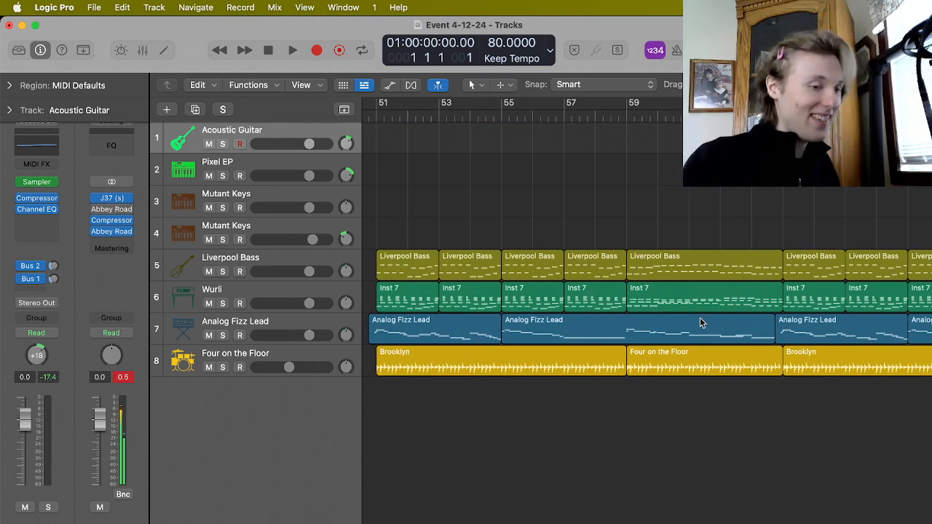
{"action": "scroll", "coordinate": [700, 322], "scroll_direction": "left", "scroll_amount": 20}
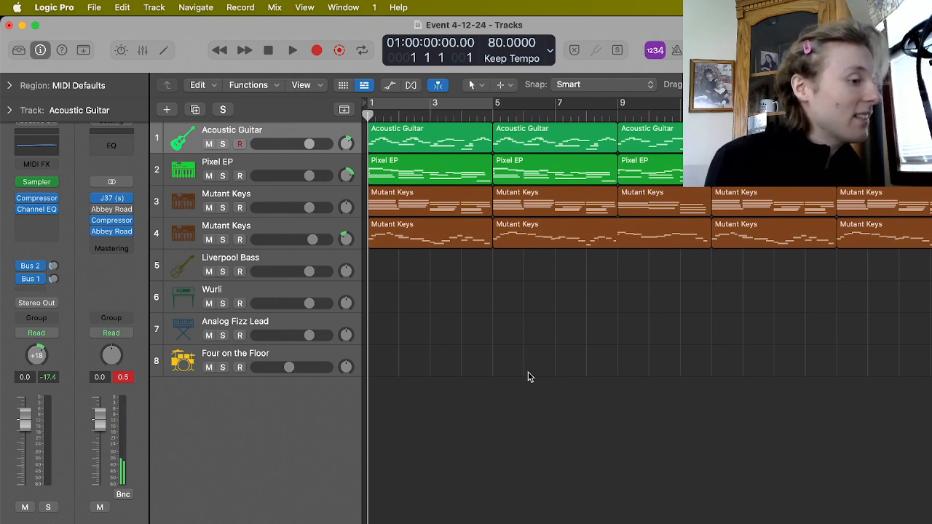
Select the lower Mutant Keys track and bypass the Abbey Road Vinyl plug-in on the stereo output.
{"action": "left_click", "coordinate": [243, 229]}
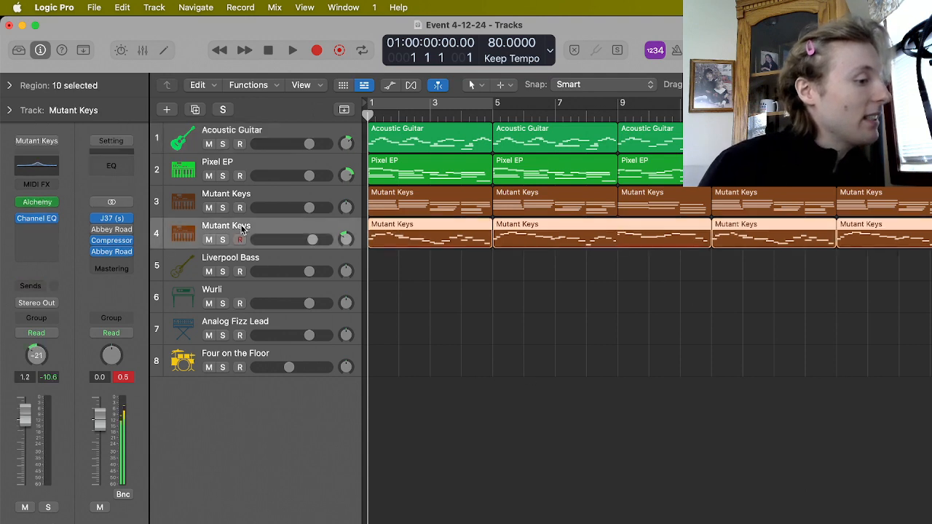
{"action": "mouse_move", "coordinate": [92, 253]}
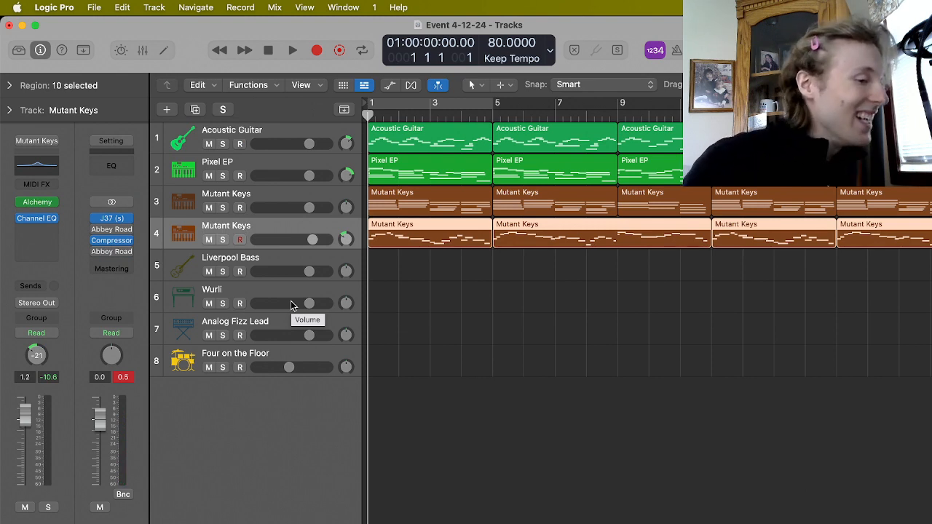
Show the Smart Controls of the lower Mutant Keys track and examine its sound controls and EQ.
{"action": "key", "text": "b"}
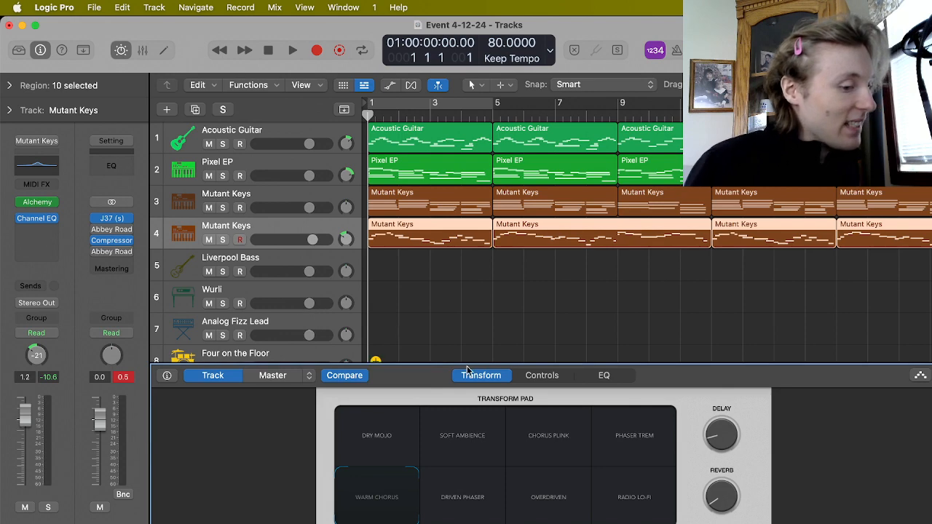
{"action": "left_click", "coordinate": [562, 376]}
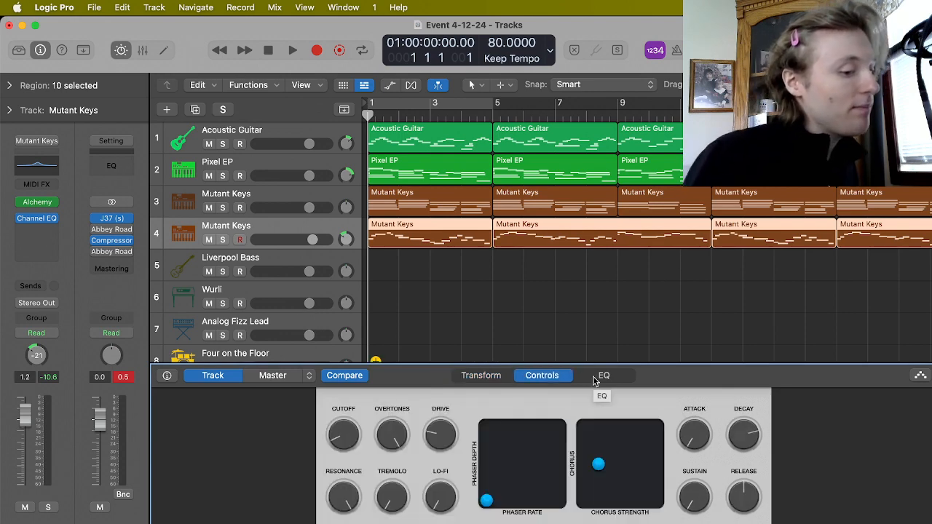
{"action": "left_click", "coordinate": [595, 379]}
{"action": "left_click", "coordinate": [541, 376]}
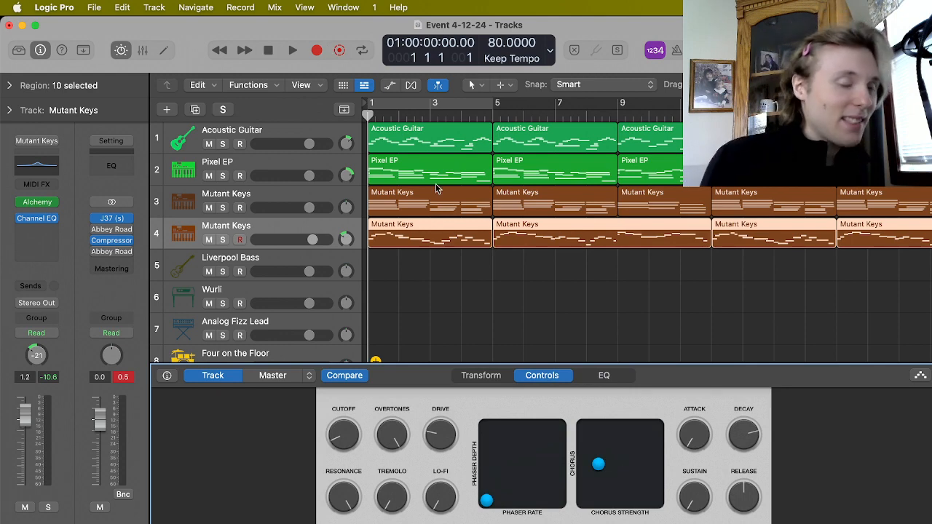
Solo the lower Mutant Keys track during playback, set Chorus Strength to maximum and Chorus to minimum, and return to the full mix.
{"action": "key", "text": "s"}
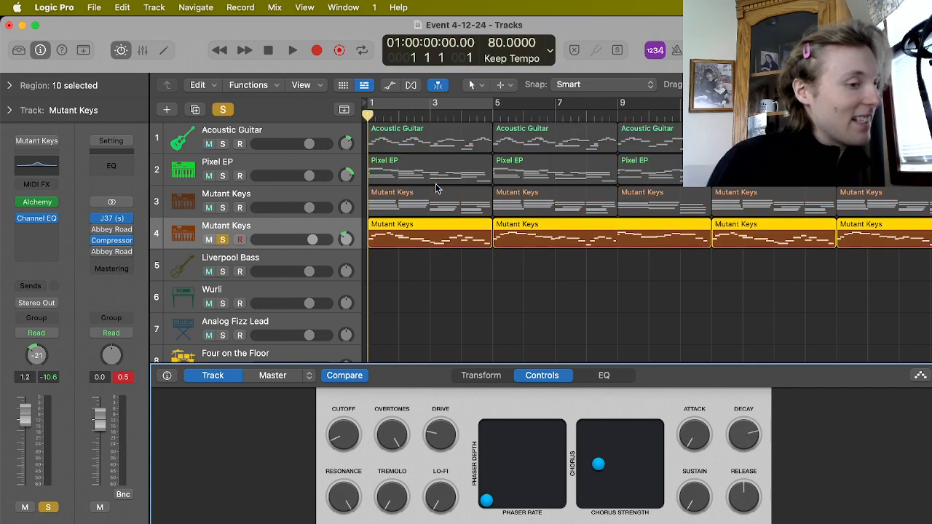
{"action": "key", "text": "space"}
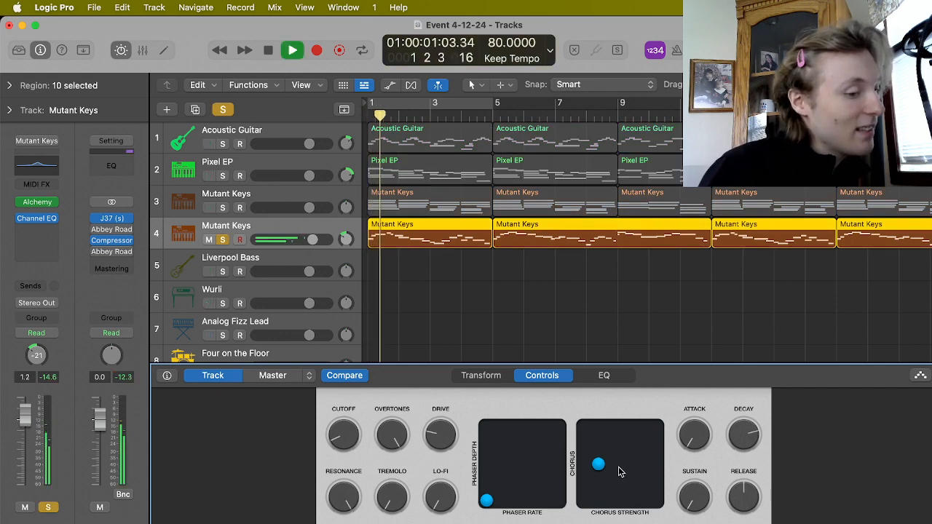
{"action": "left_click", "coordinate": [640, 466]}
{"action": "left_click_drag", "start_coordinate": [641, 466], "coordinate": [654, 518]}
{"action": "key", "text": "s"}
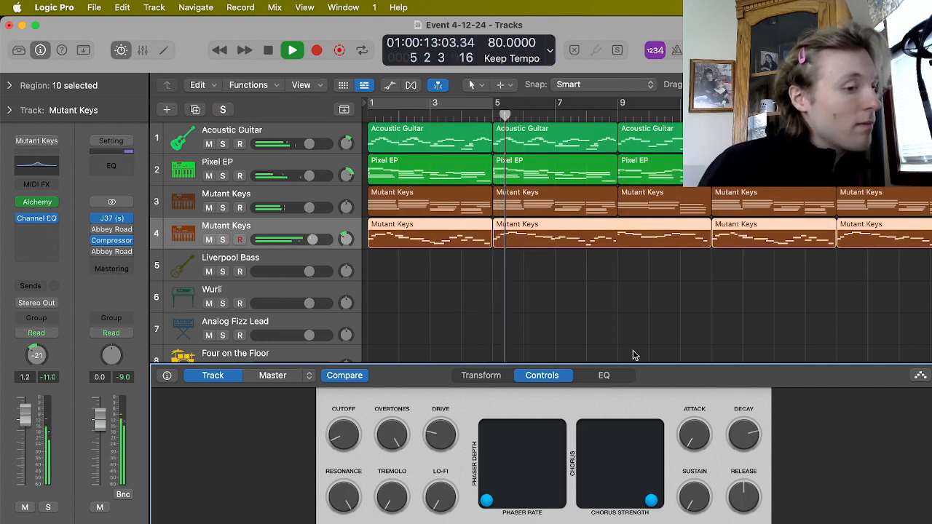
Set the lower Mutant Keys' Phaser Depth to maximum and Phaser Rate to minimum, checking it soloed and in the full mix.
{"action": "left_click_drag", "start_coordinate": [501, 498], "coordinate": [567, 438]}
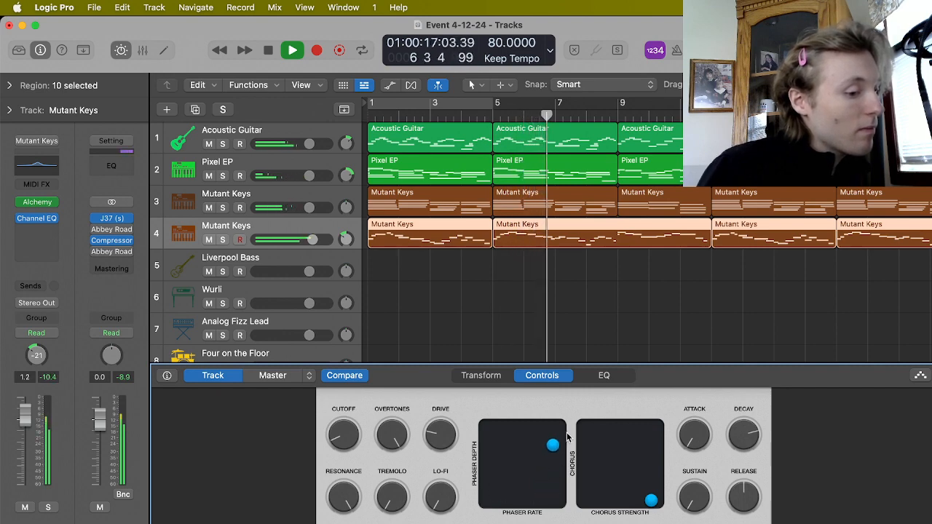
{"action": "key", "text": "s"}
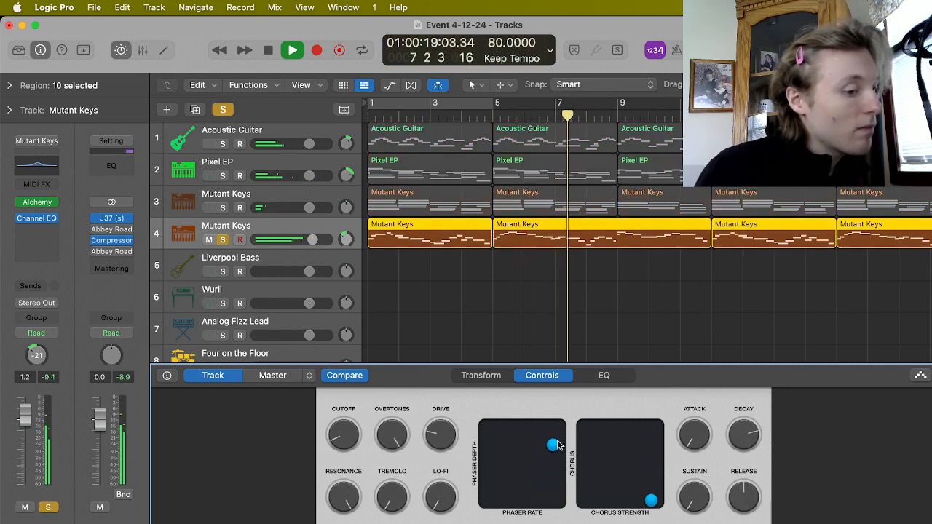
{"action": "left_click_drag", "start_coordinate": [557, 459], "coordinate": [470, 401]}
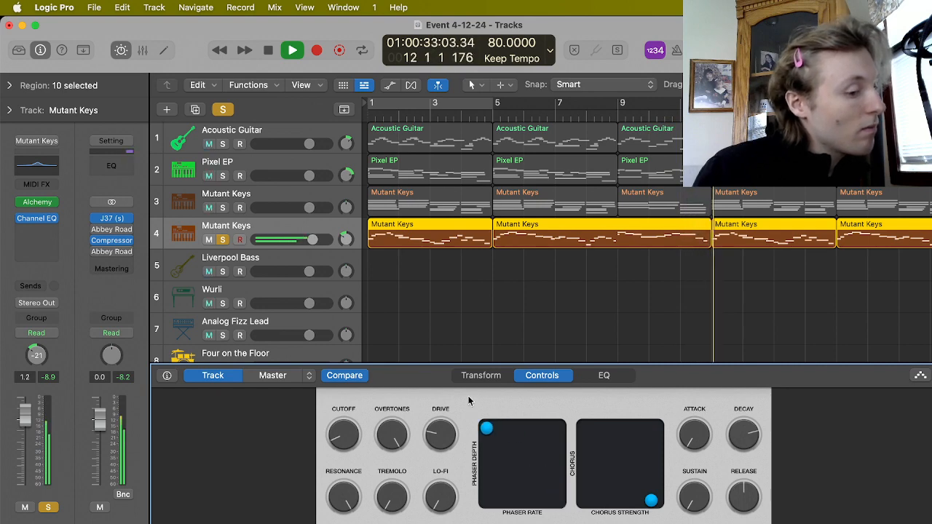
{"action": "key", "text": "s"}
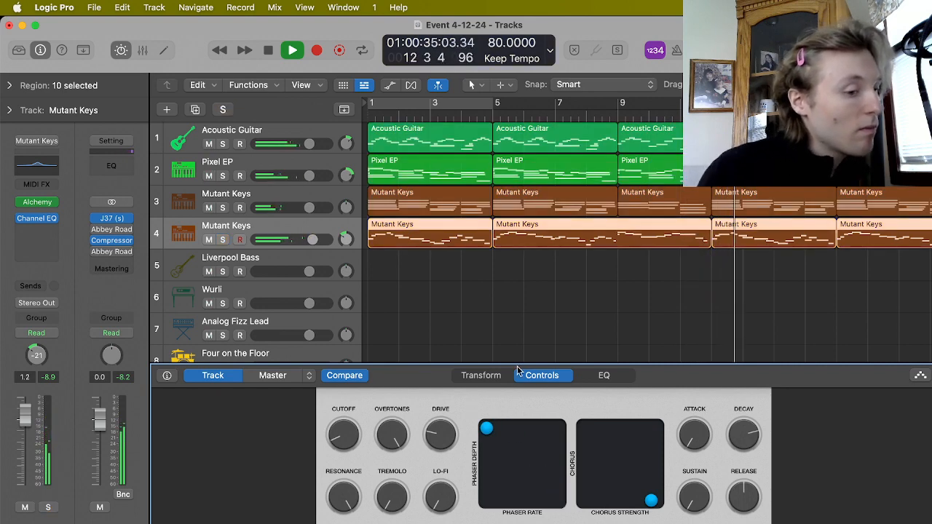
{"action": "left_click", "coordinate": [541, 329]}
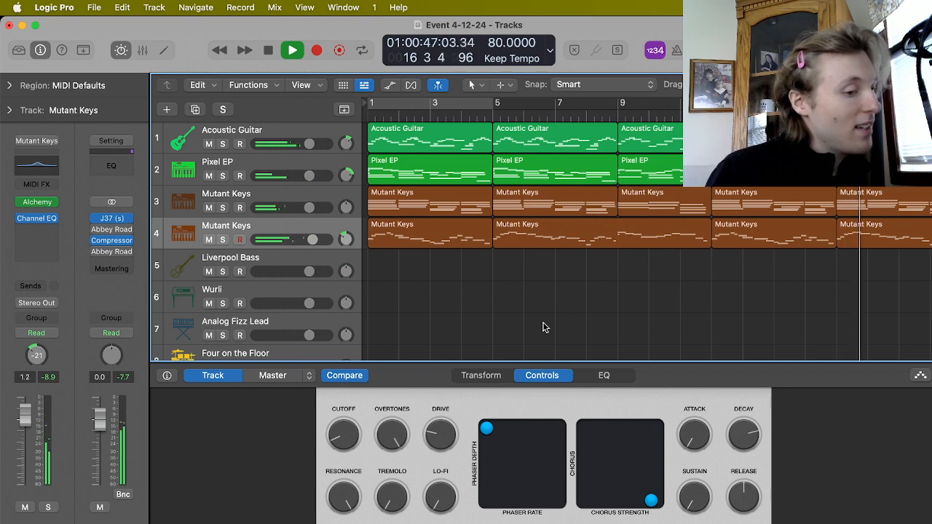
{"action": "key", "text": "space"}
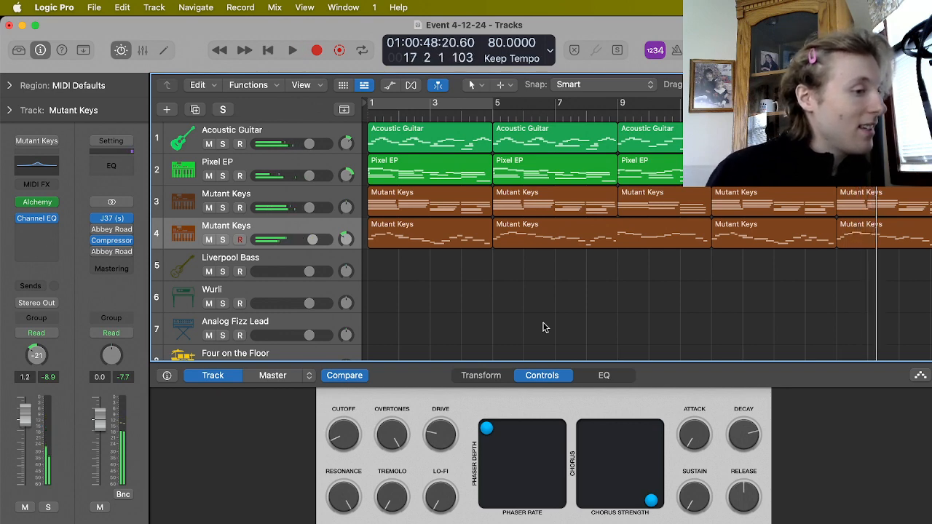
{"action": "left_click", "coordinate": [268, 50]}
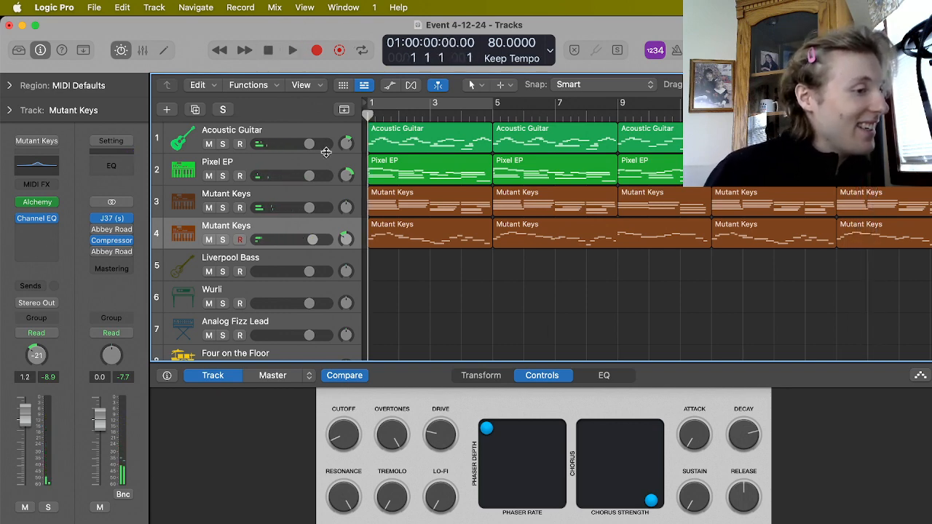
Try the Pixel EP track at -2.5 dB in the mix and restore its volume to 0.0 dB.
{"action": "left_click", "coordinate": [306, 182]}
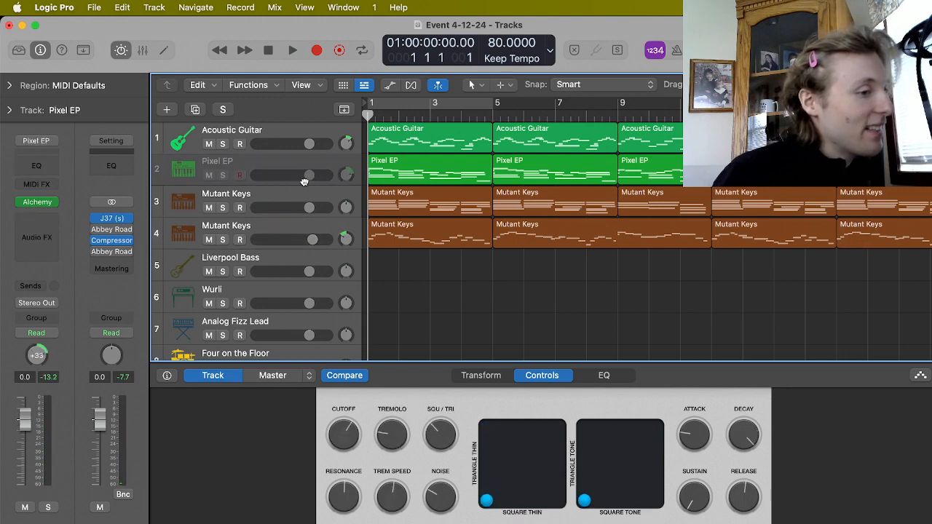
{"action": "left_click", "coordinate": [304, 182]}
{"action": "left_click_drag", "start_coordinate": [309, 176], "coordinate": [307, 176]}
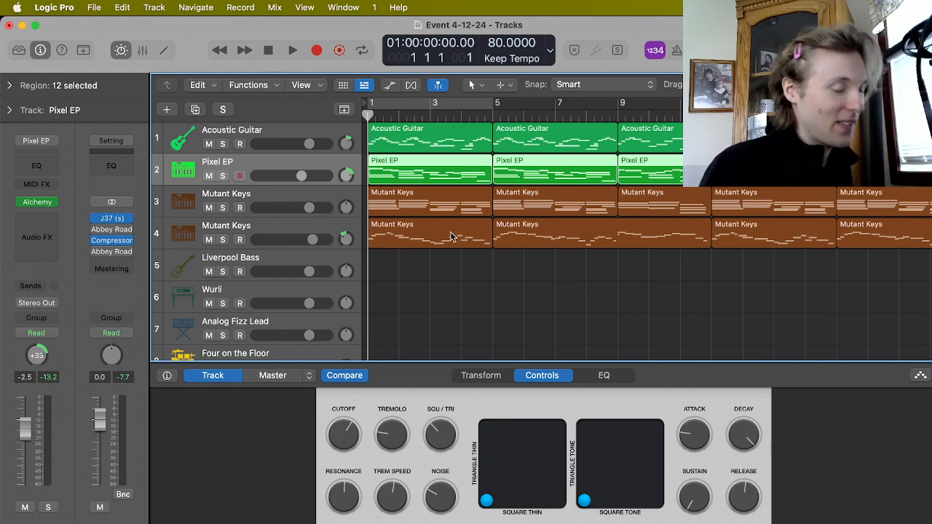
{"action": "key", "text": "space"}
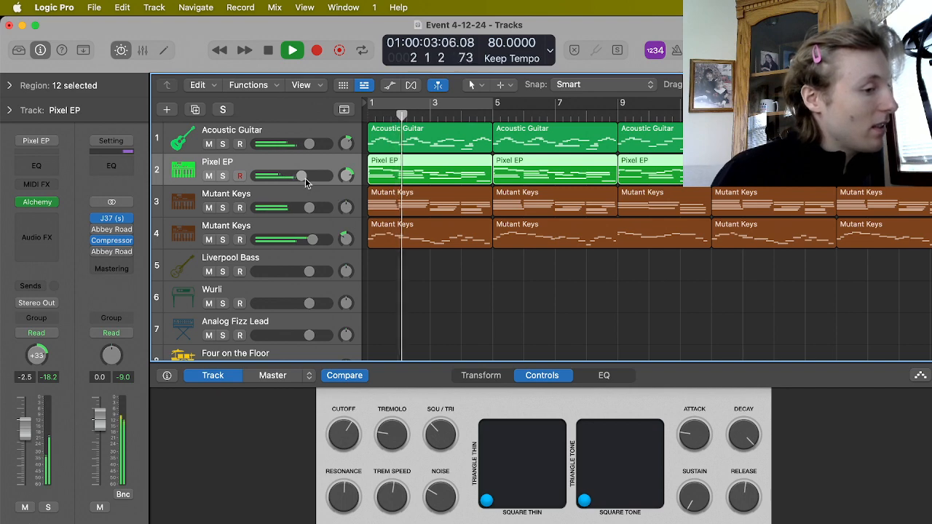
{"action": "left_click_drag", "start_coordinate": [303, 176], "coordinate": [308, 177]}
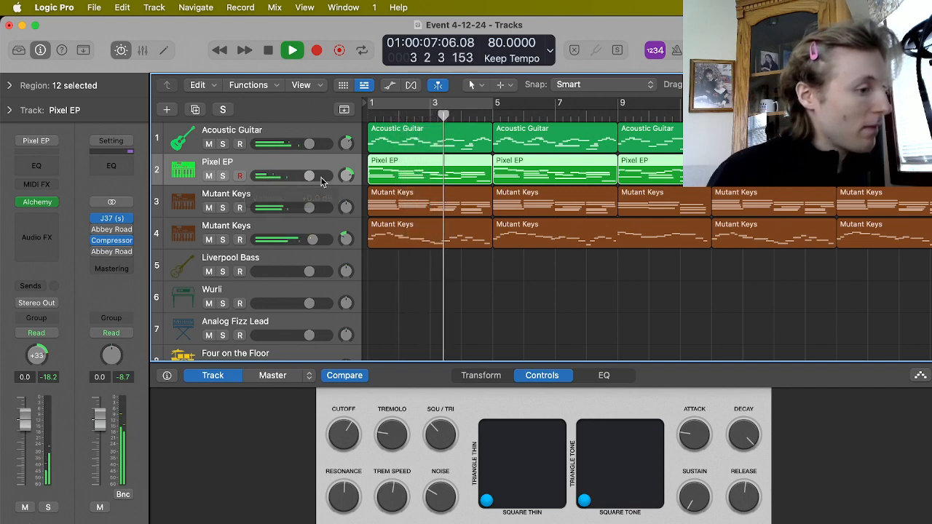
{"action": "key", "text": "space"}
Add the Exciter plug-in after the Channel EQ on the lower Mutant Keys track and move its window clear of the track headers.
{"action": "left_click", "coordinate": [318, 237]}
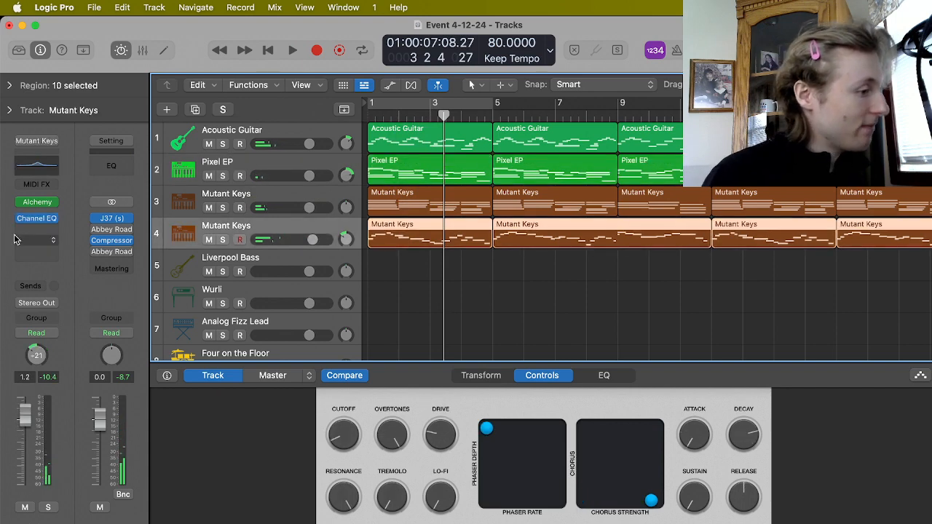
{"action": "left_click", "coordinate": [17, 240]}
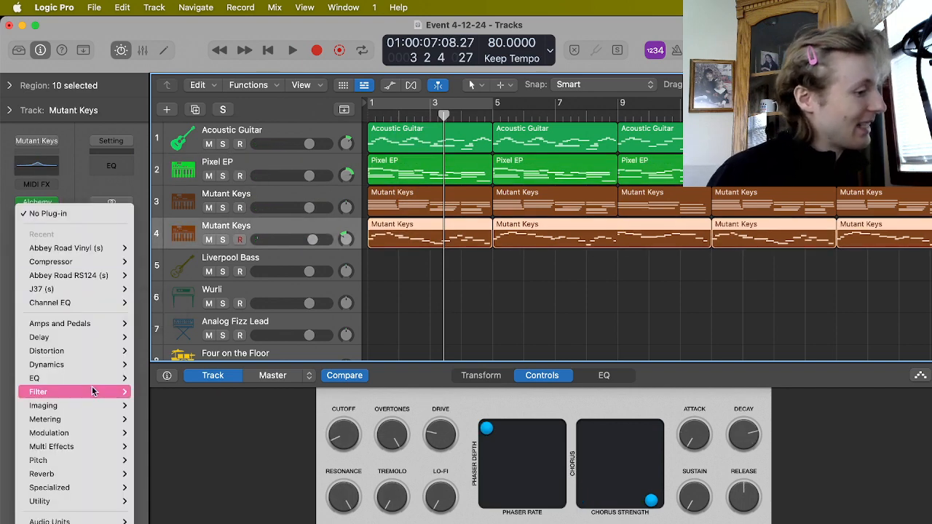
{"action": "mouse_move", "coordinate": [90, 393]}
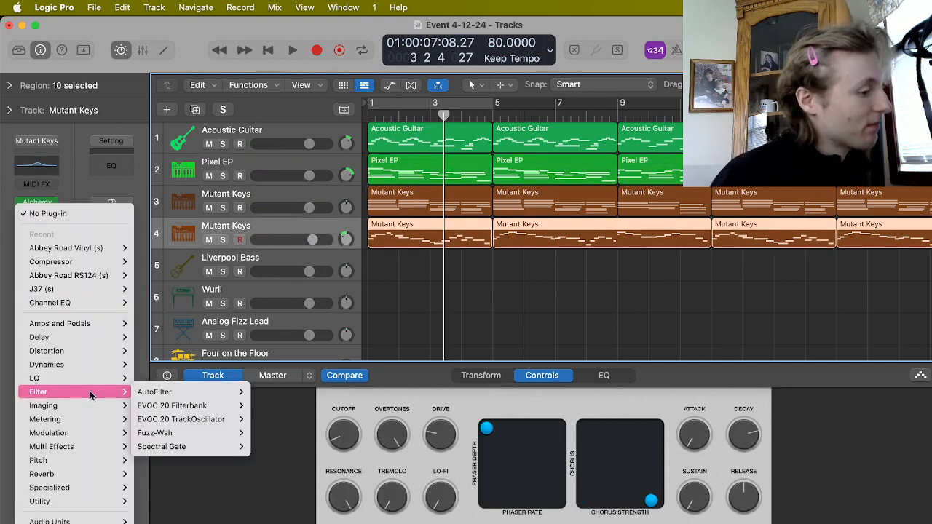
{"action": "mouse_move", "coordinate": [92, 446]}
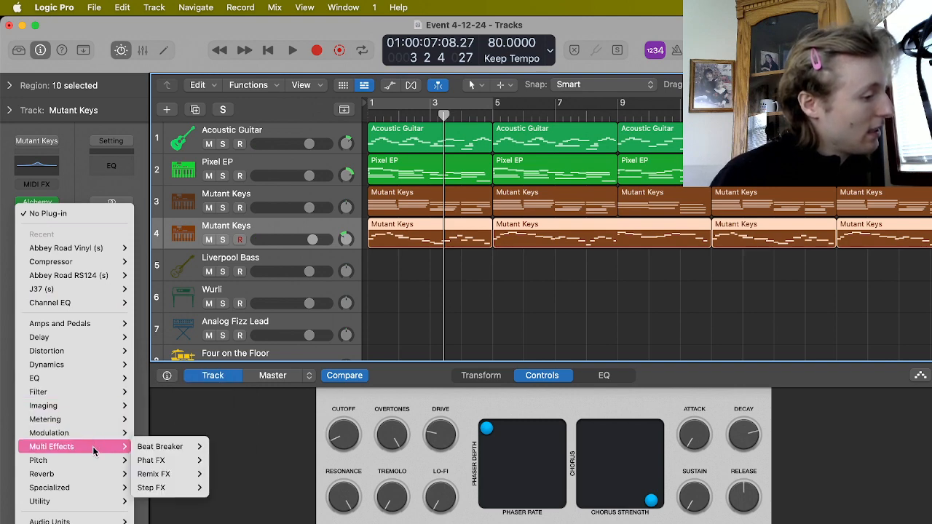
{"action": "mouse_move", "coordinate": [93, 487]}
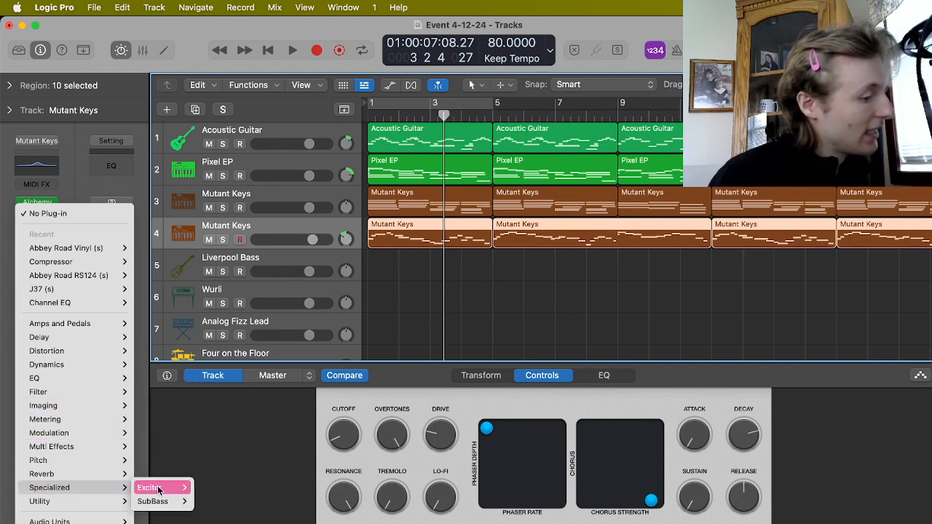
{"action": "mouse_move", "coordinate": [159, 489]}
{"action": "left_click", "coordinate": [208, 487]}
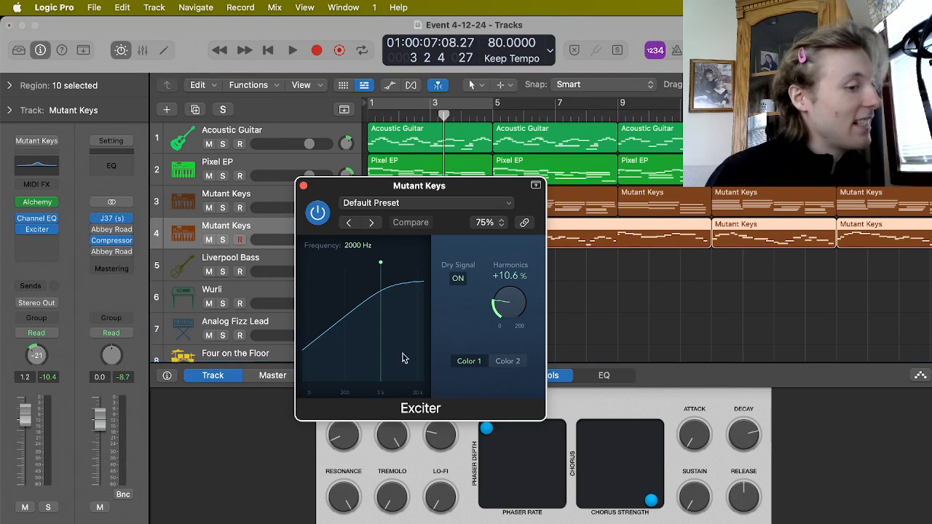
{"action": "left_click_drag", "start_coordinate": [466, 192], "coordinate": [626, 217]}
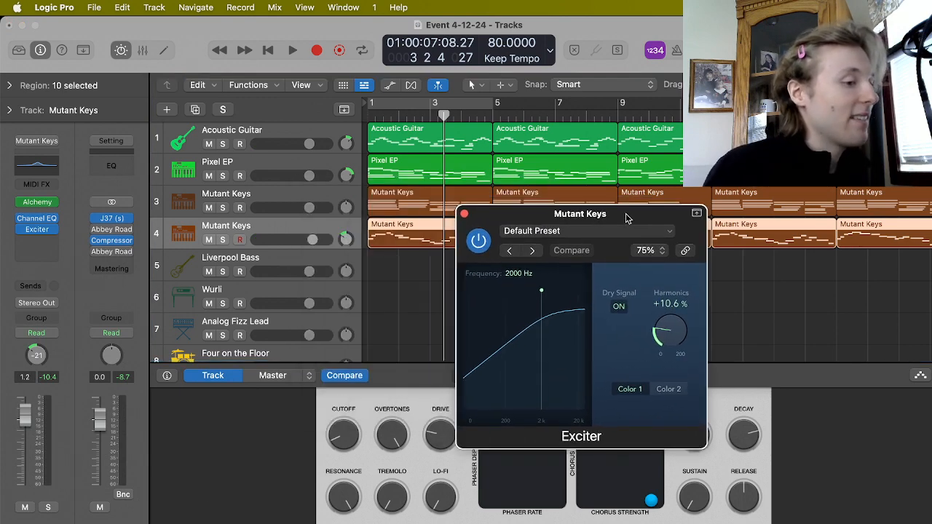
Play the lower Mutant Keys track from bar 1 in solo and compare it with the Exciter bypassed and active.
{"action": "left_click", "coordinate": [270, 53]}
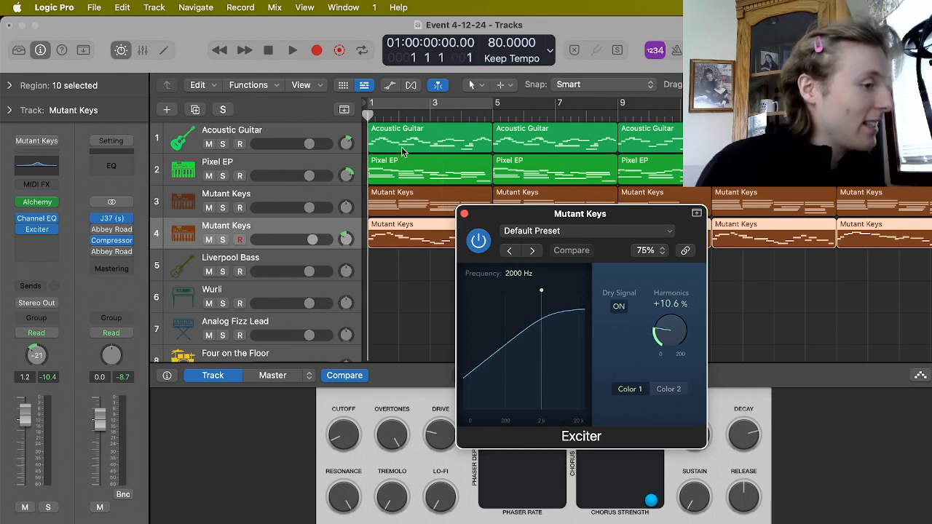
{"action": "key", "text": "space"}
{"action": "key", "text": "s"}
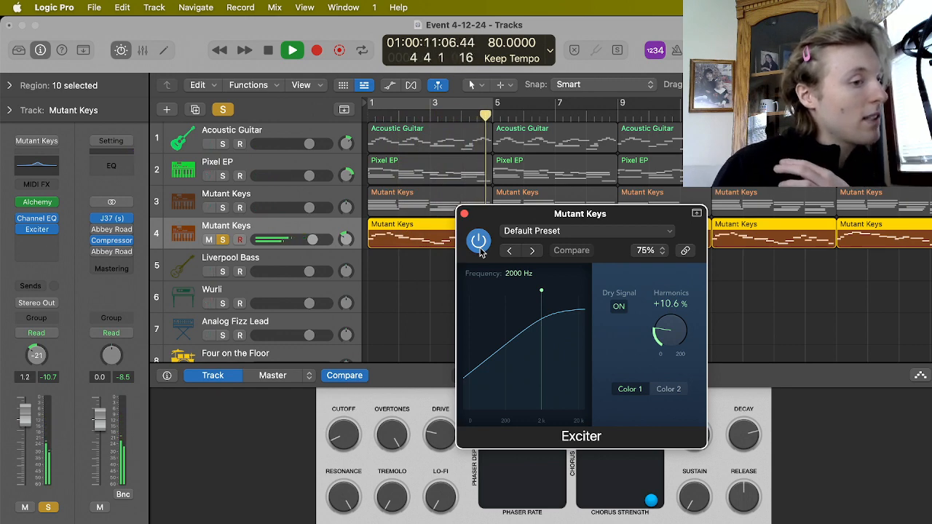
{"action": "left_click", "coordinate": [479, 241]}
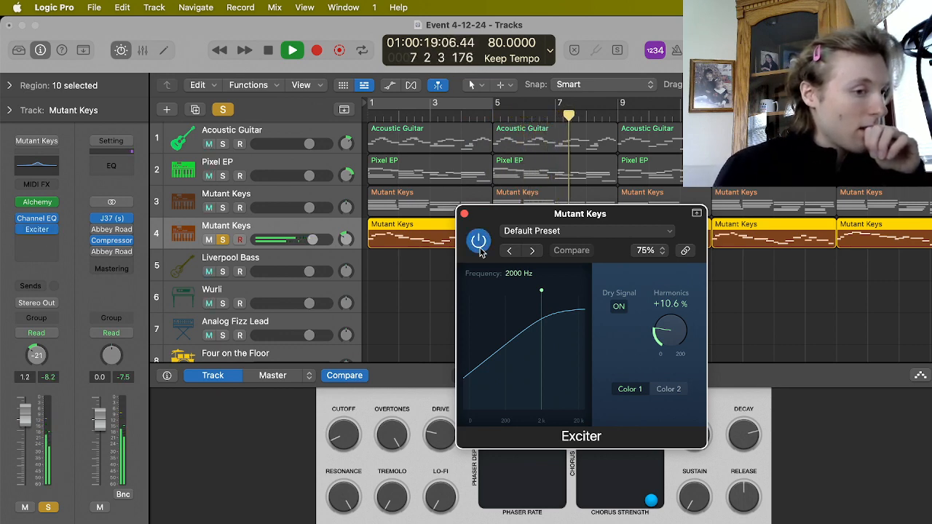
{"action": "left_click", "coordinate": [478, 242]}
{"action": "left_click", "coordinate": [478, 242]}
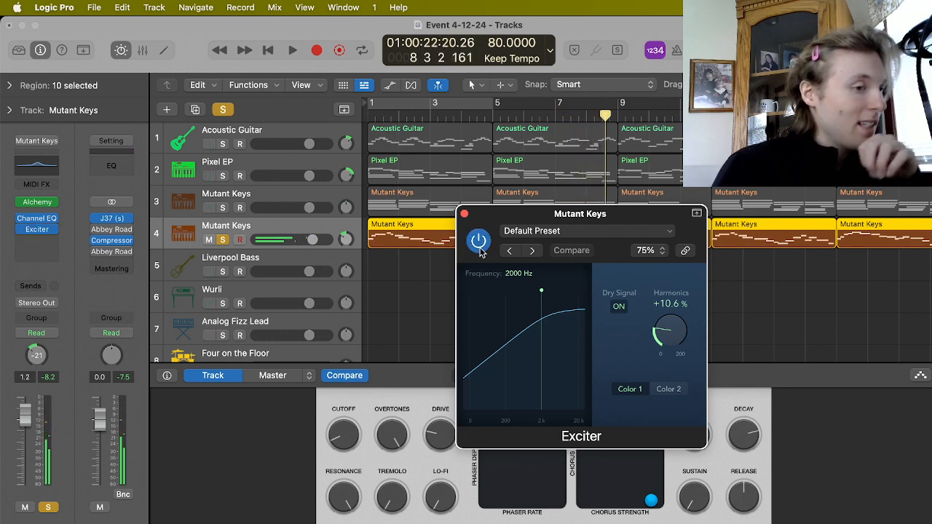
Raise the Exciter's Harmonics to 44.2 %, auditioning amounts up to 200 % from bar 1 in solo and in the full mix.
{"action": "left_click", "coordinate": [268, 51]}
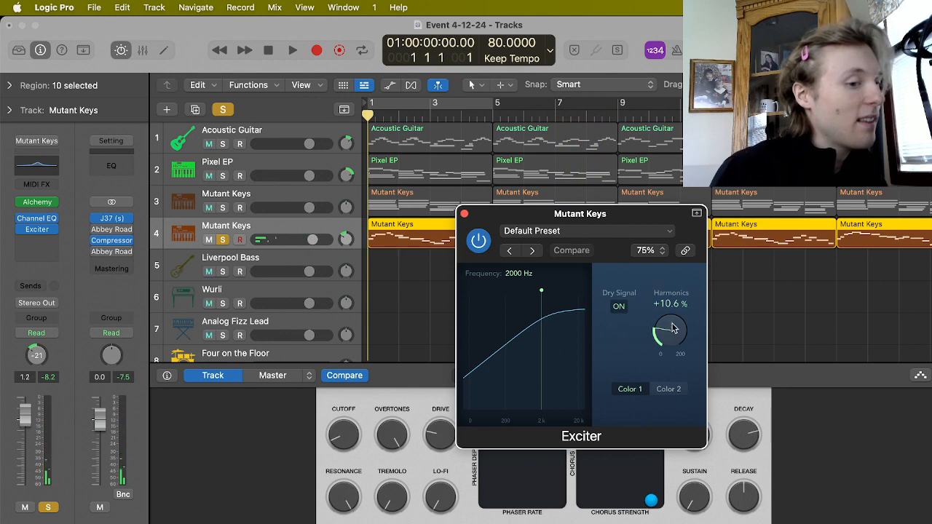
{"action": "left_click_drag", "start_coordinate": [671, 333], "coordinate": [683, 277]}
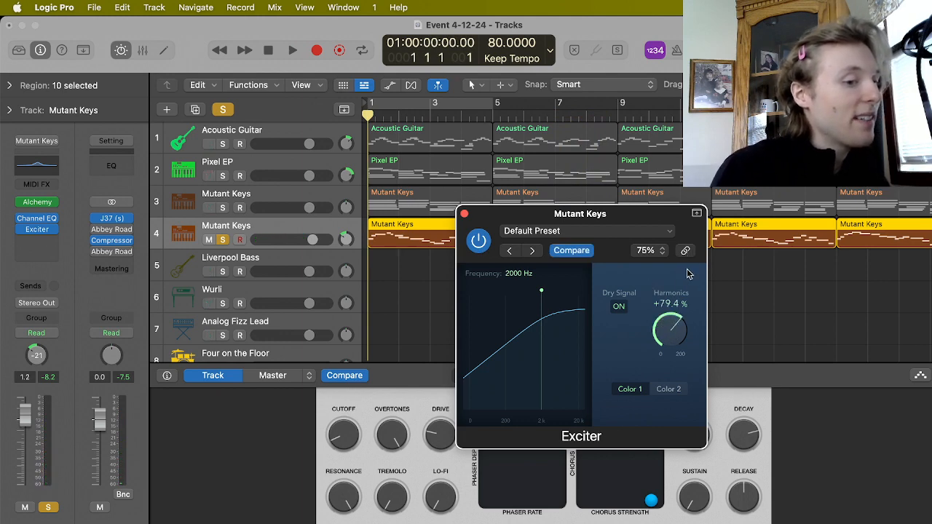
{"action": "key", "text": "space"}
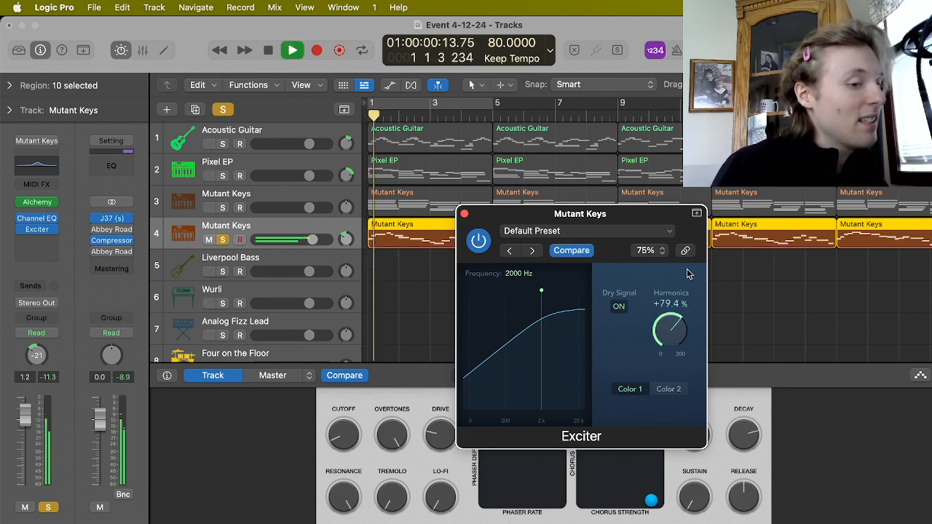
{"action": "left_click_drag", "start_coordinate": [672, 327], "coordinate": [682, 245]}
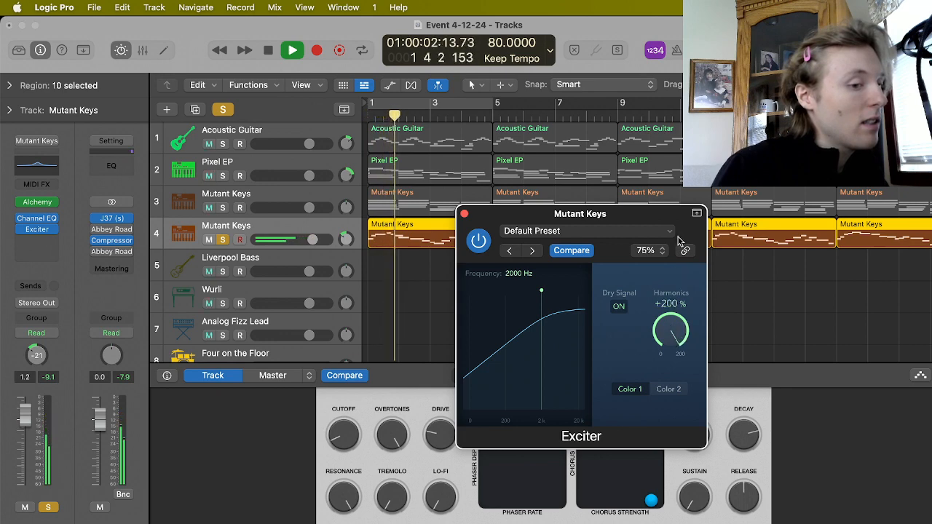
{"action": "left_click_drag", "start_coordinate": [678, 298], "coordinate": [675, 339]}
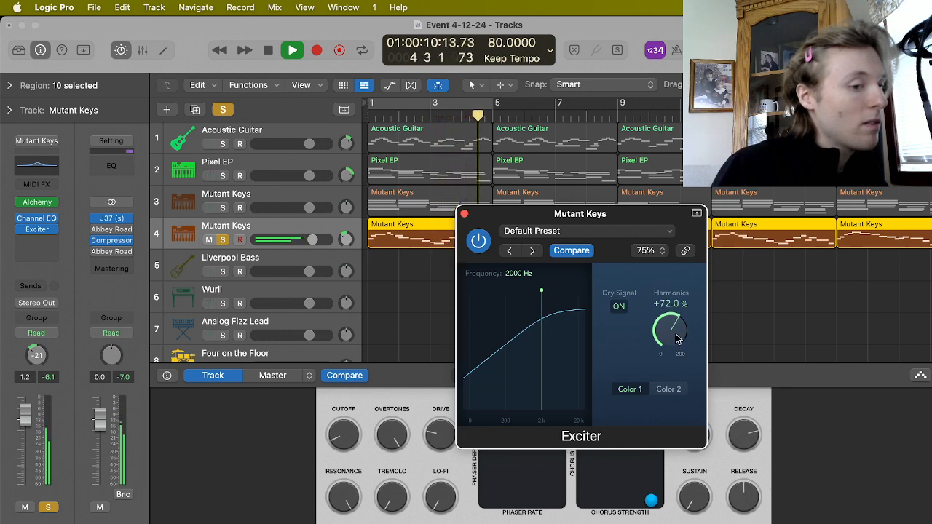
{"action": "key", "text": "s"}
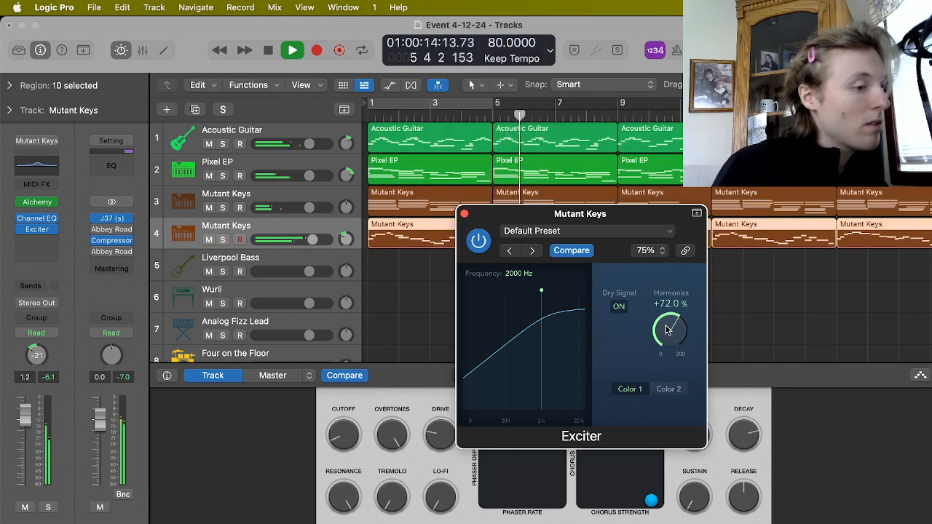
{"action": "left_click_drag", "start_coordinate": [667, 330], "coordinate": [654, 355]}
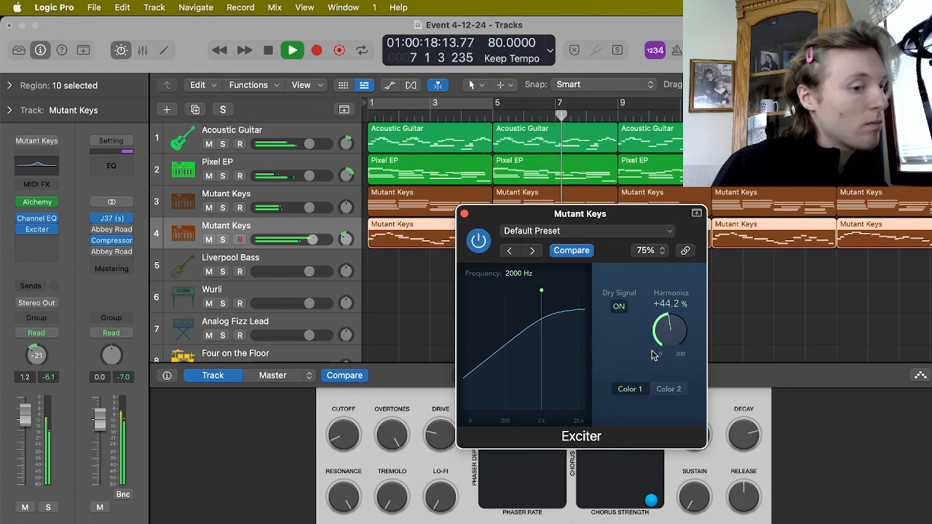
Audition the Exciter's Color 2, return to Color 1, and raise its frequency to 18900 Hz.
{"action": "left_click", "coordinate": [668, 389]}
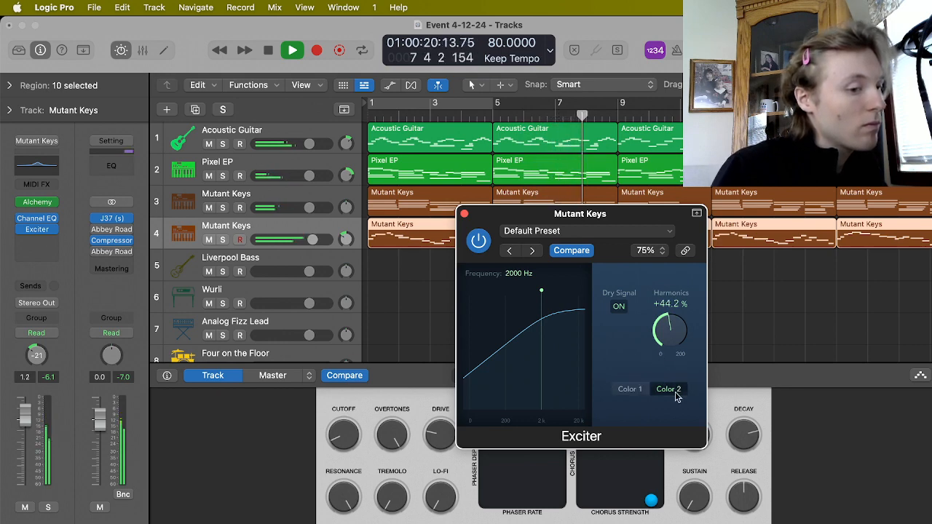
{"action": "left_click", "coordinate": [637, 393]}
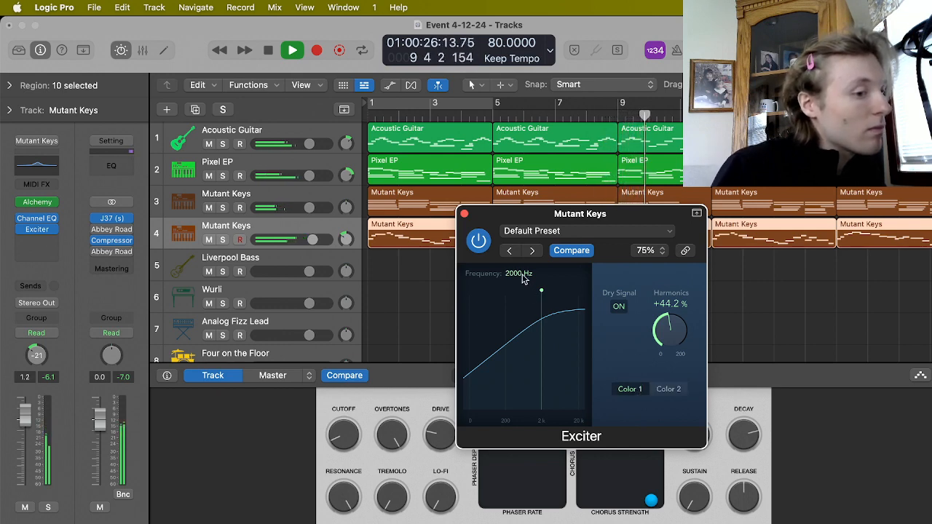
{"action": "left_click_drag", "start_coordinate": [541, 291], "coordinate": [576, 294]}
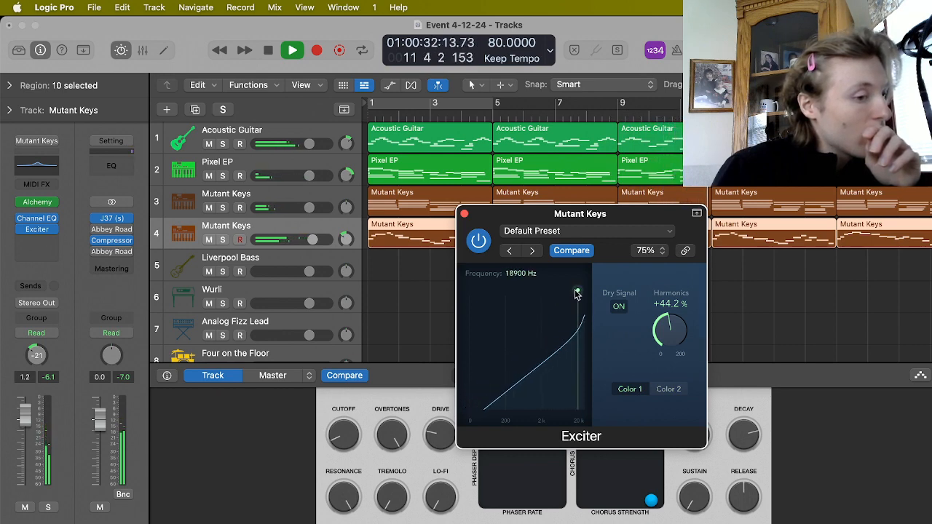
Audition the Exciter's frequency at 1400 Hz in the full mix and in solo, and raise it to 3900 Hz.
{"action": "left_click_drag", "start_coordinate": [576, 294], "coordinate": [535, 297]}
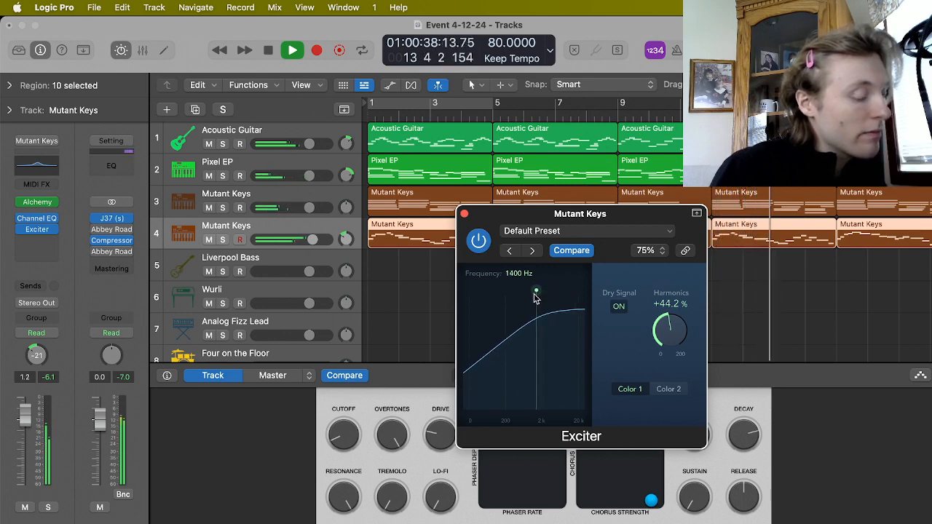
{"action": "key", "text": "s"}
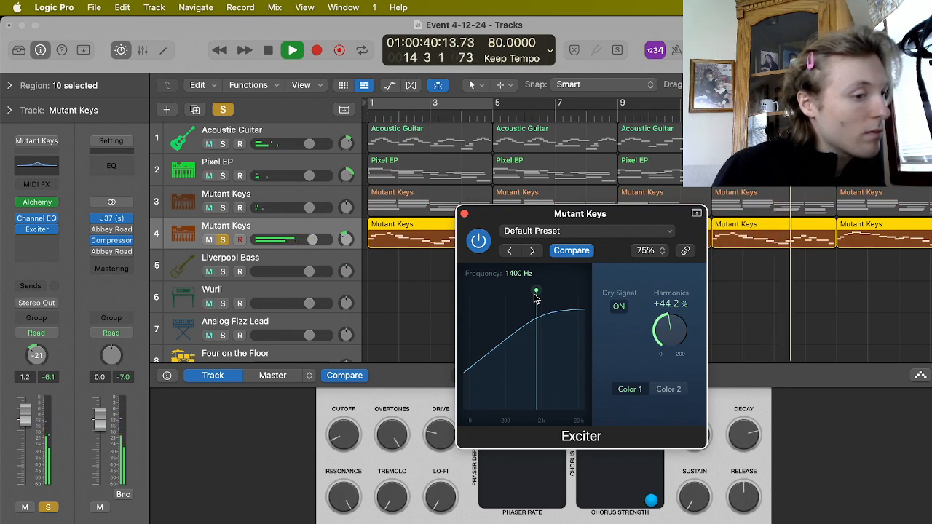
{"action": "left_click_drag", "start_coordinate": [537, 296], "coordinate": [555, 302]}
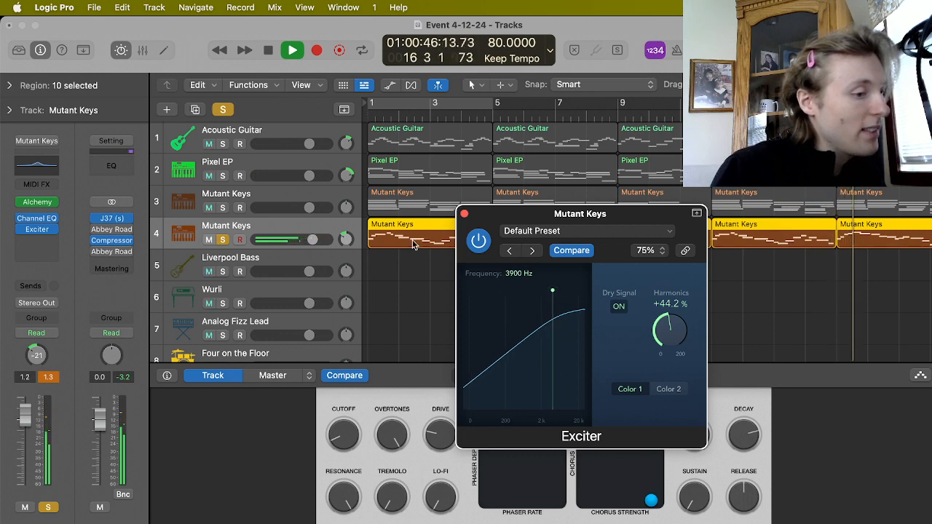
{"action": "key", "text": "space"}
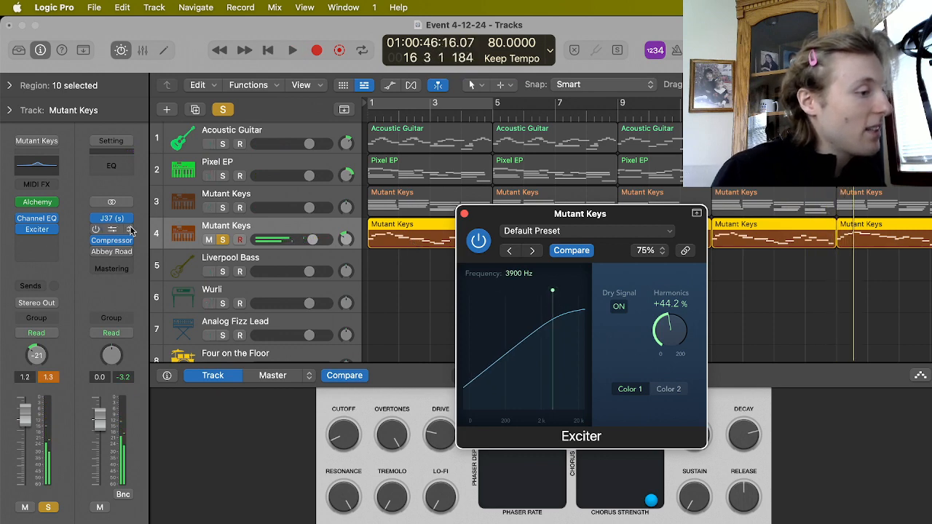
Inspect the Channel EQ on the lower Mutant Keys track while playing it soloed from bar 1.
{"action": "left_click", "coordinate": [38, 220]}
{"action": "left_click", "coordinate": [265, 48]}
{"action": "key", "text": "space"}
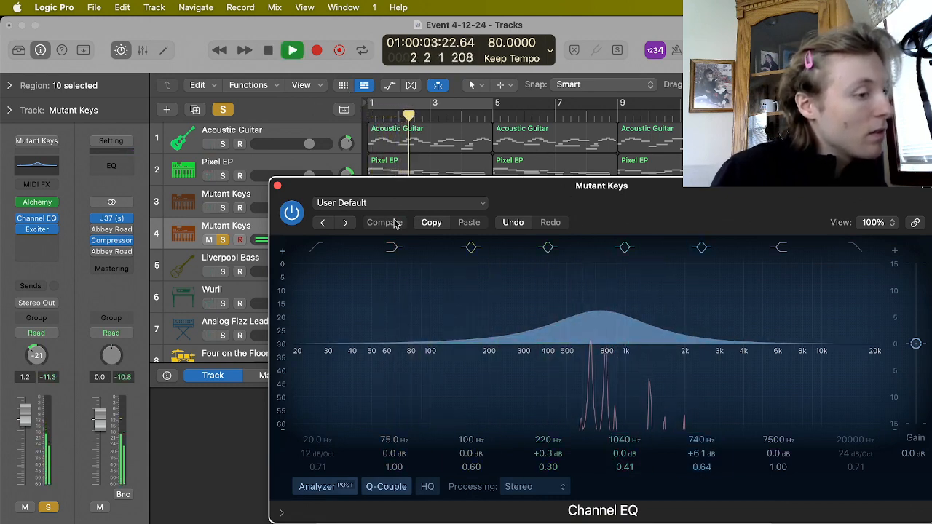
{"action": "left_click", "coordinate": [277, 185]}
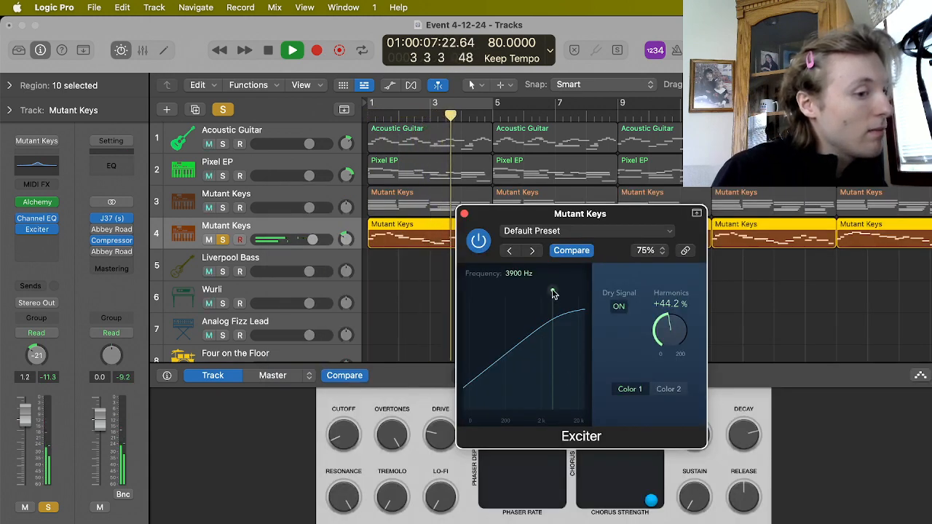
Set the Exciter's frequency to 1400 Hz, check it in the full mix with solo off, and close its window.
{"action": "mouse_move", "coordinate": [551, 291]}
{"action": "left_mouse_down"}
{"action": "mouse_move", "coordinate": [518, 291]}
{"action": "mouse_move", "coordinate": [536, 295]}
{"action": "left_mouse_up"}
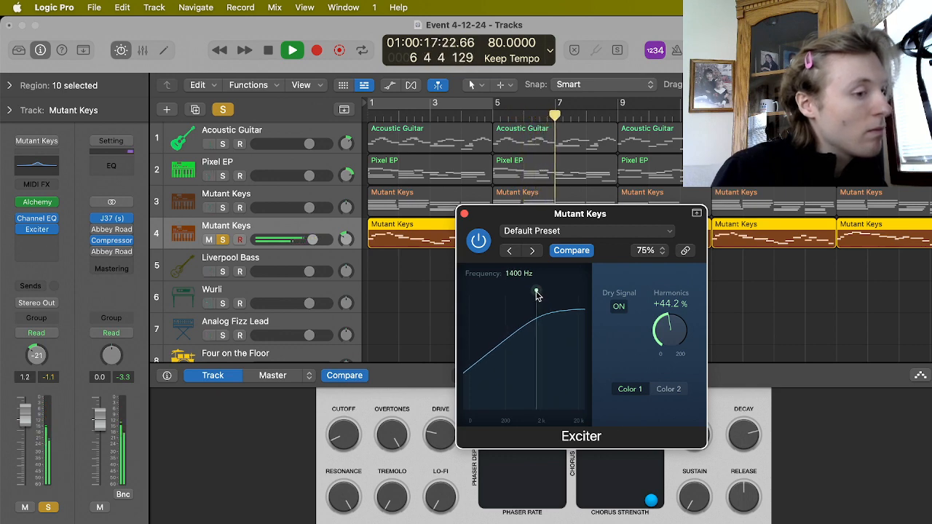
{"action": "key", "text": "s"}
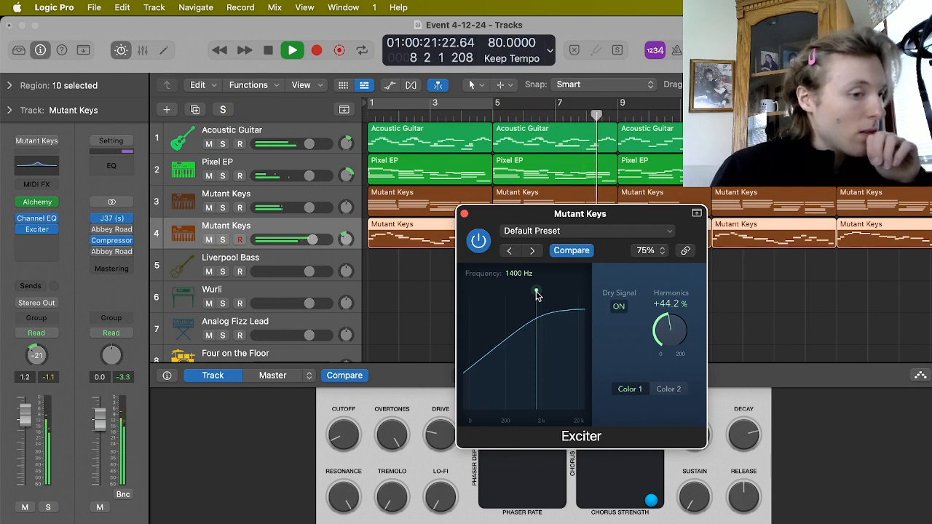
{"action": "left_click", "coordinate": [463, 213]}
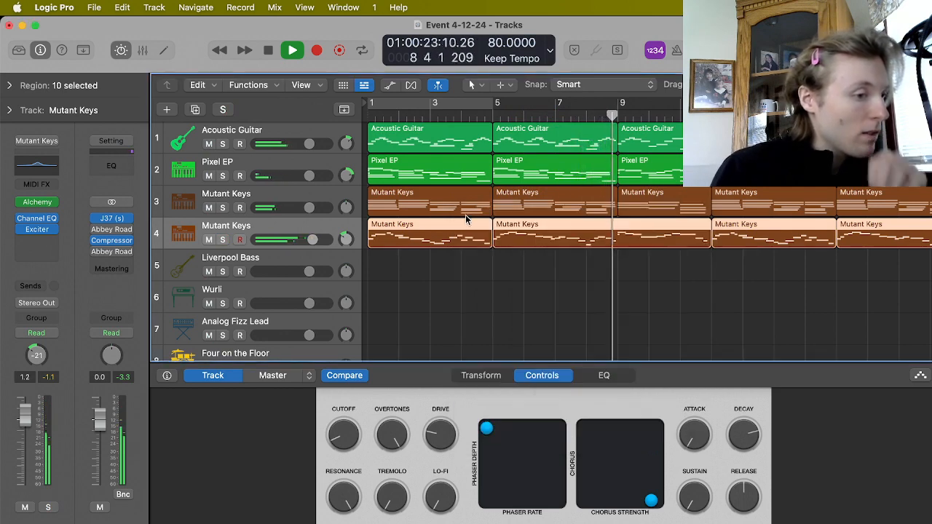
{"action": "left_click", "coordinate": [476, 279]}
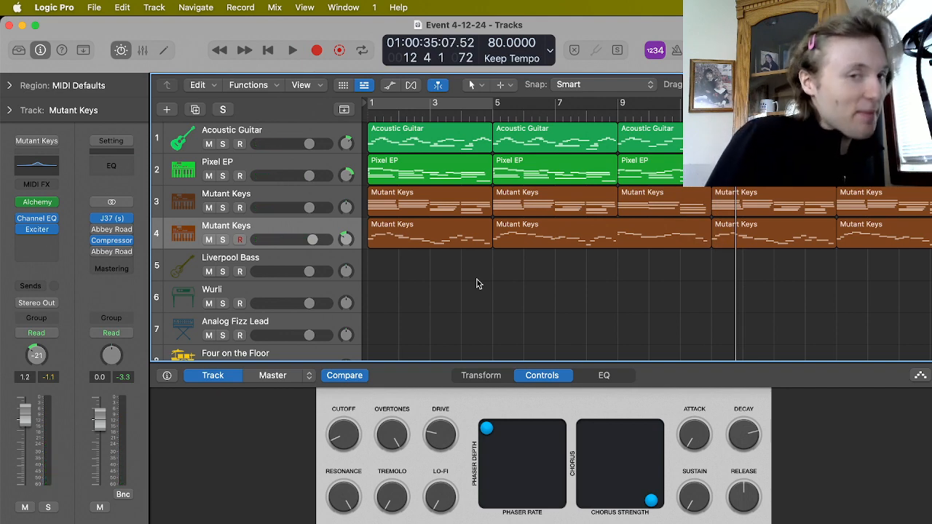
Play the full mix from around bar 20, hide the Smart Controls, and return the playhead to bar 1.
{"action": "scroll", "coordinate": [477, 283], "scroll_direction": "right", "scroll_amount": 15}
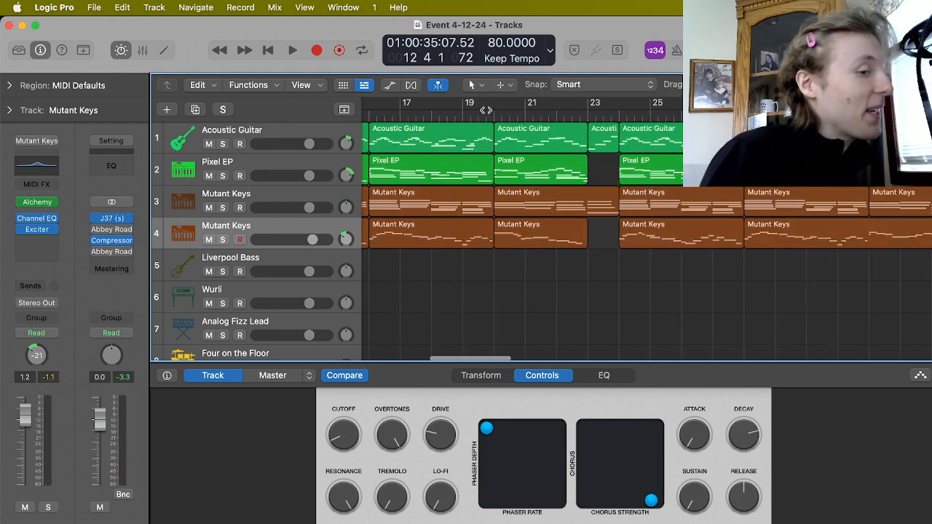
{"action": "key", "text": "space"}
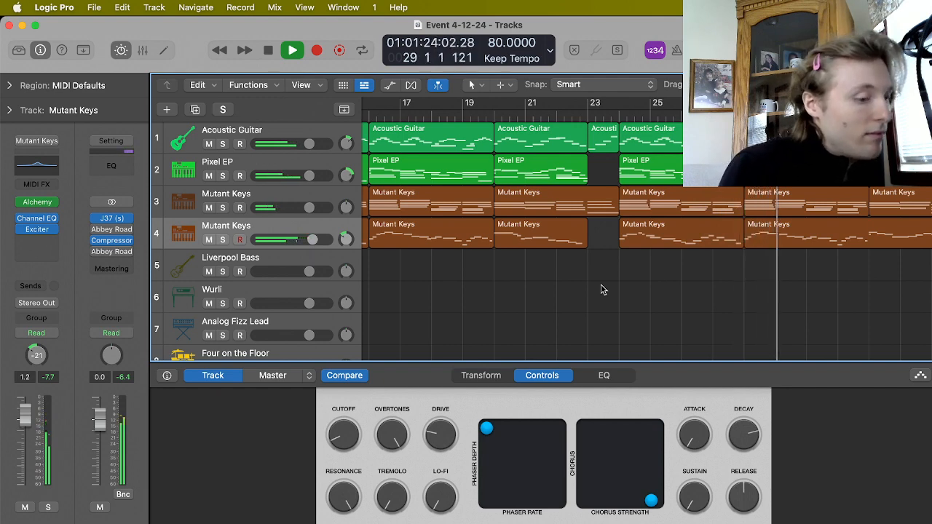
{"action": "key", "text": "b"}
{"action": "scroll", "coordinate": [602, 290], "scroll_direction": "right", "scroll_amount": 10}
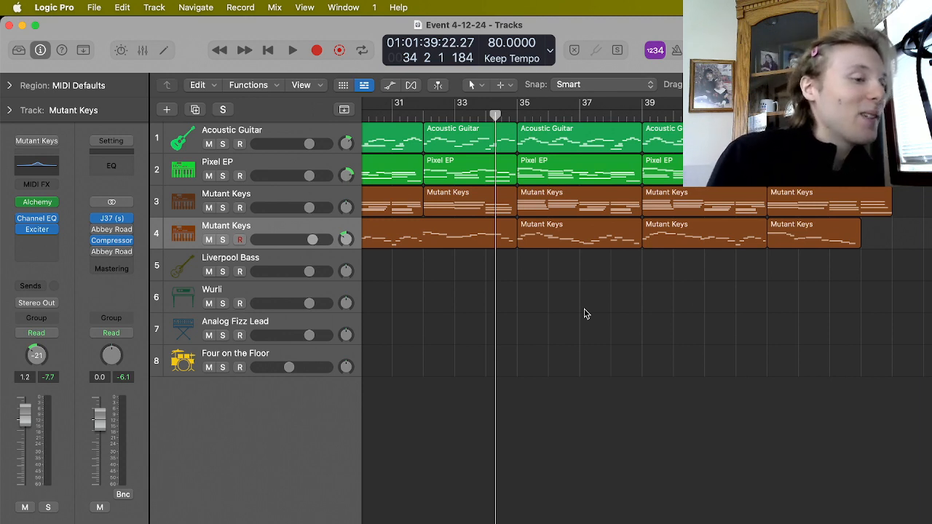
{"action": "scroll", "coordinate": [585, 313], "scroll_direction": "left", "scroll_amount": 15}
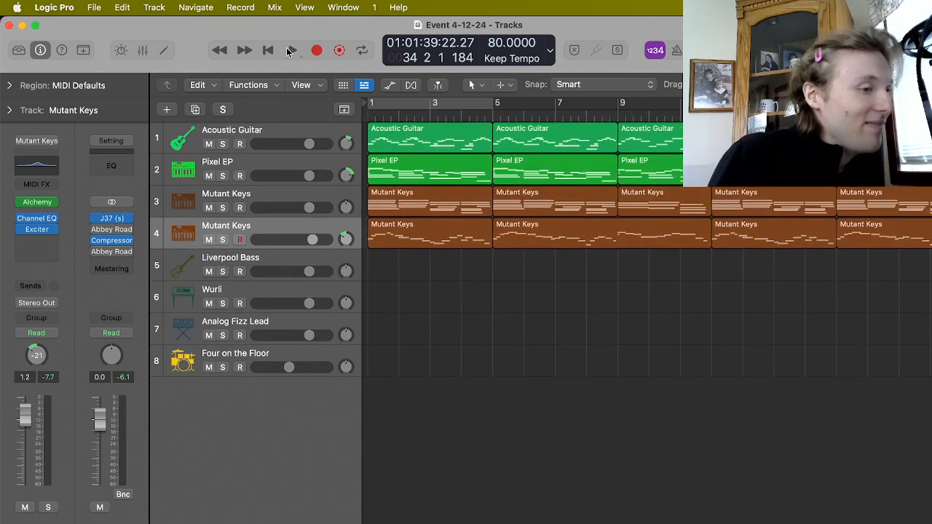
{"action": "left_click", "coordinate": [268, 50]}
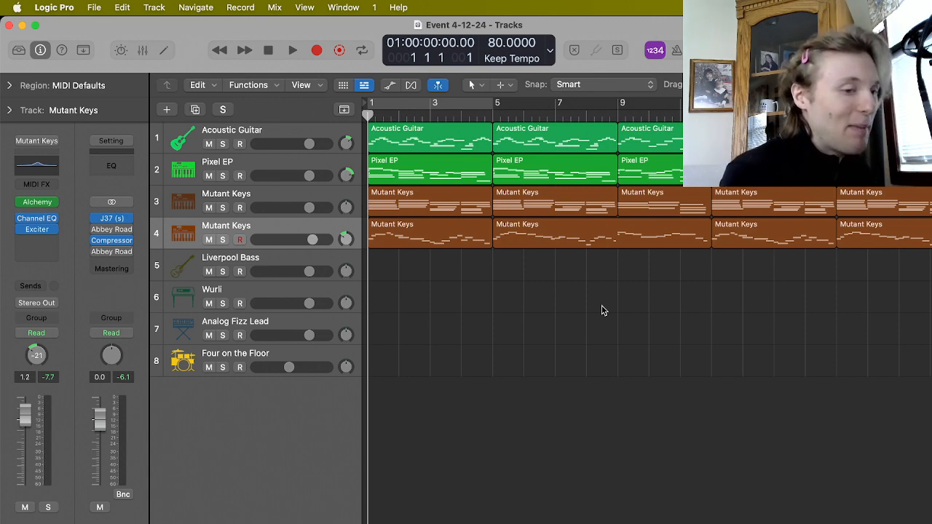
Look through the whole arrangement, from the keys and guitar regions to the separate bass, Wurli, lead and drum section at bar 51.
{"action": "scroll", "coordinate": [601, 309], "scroll_direction": "right", "scroll_amount": 20}
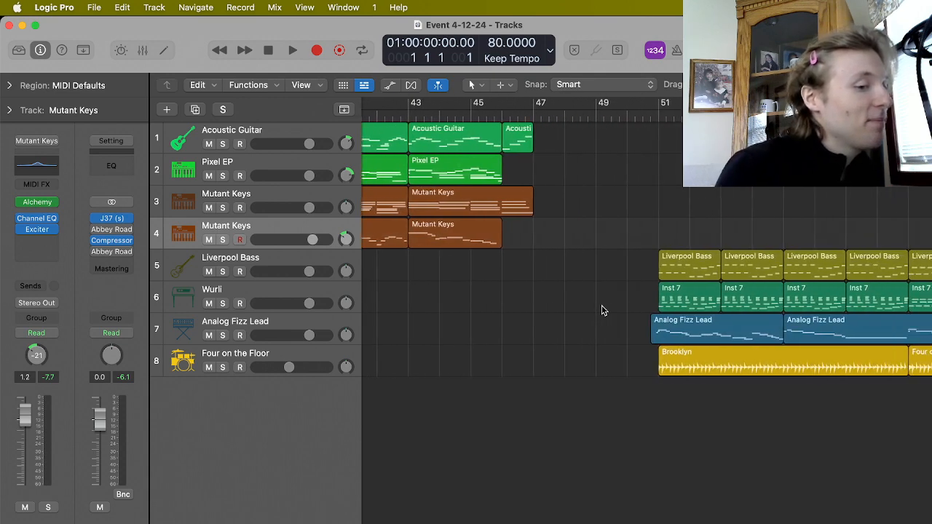
{"action": "scroll", "coordinate": [601, 310], "scroll_direction": "left", "scroll_amount": 20}
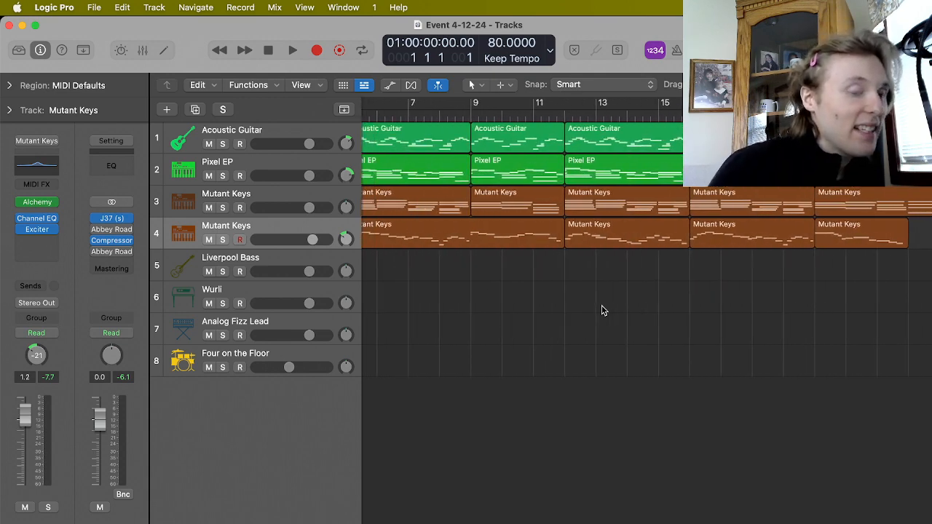
{"action": "scroll", "coordinate": [602, 309], "scroll_direction": "left", "scroll_amount": 5}
{"action": "left_click", "coordinate": [467, 242]}
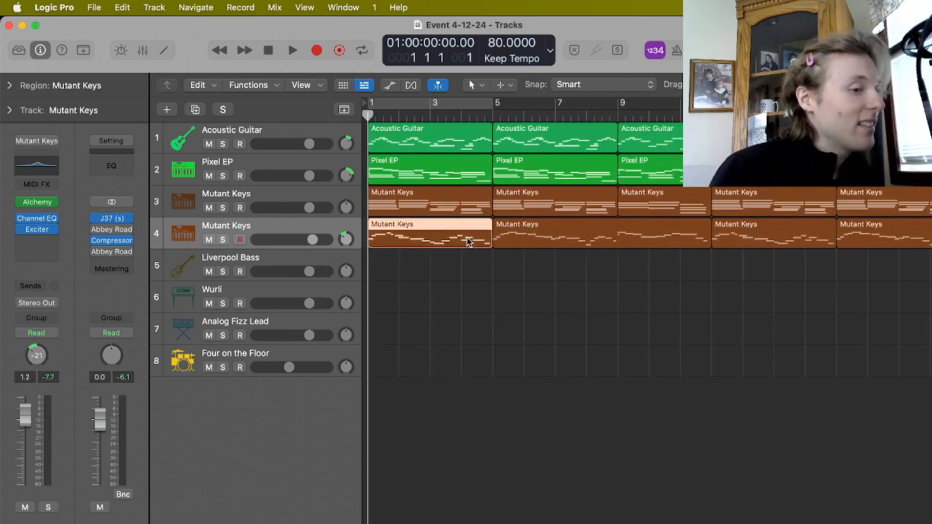
{"action": "left_click", "coordinate": [517, 315]}
{"action": "scroll", "coordinate": [518, 315], "scroll_direction": "right", "scroll_amount": 20}
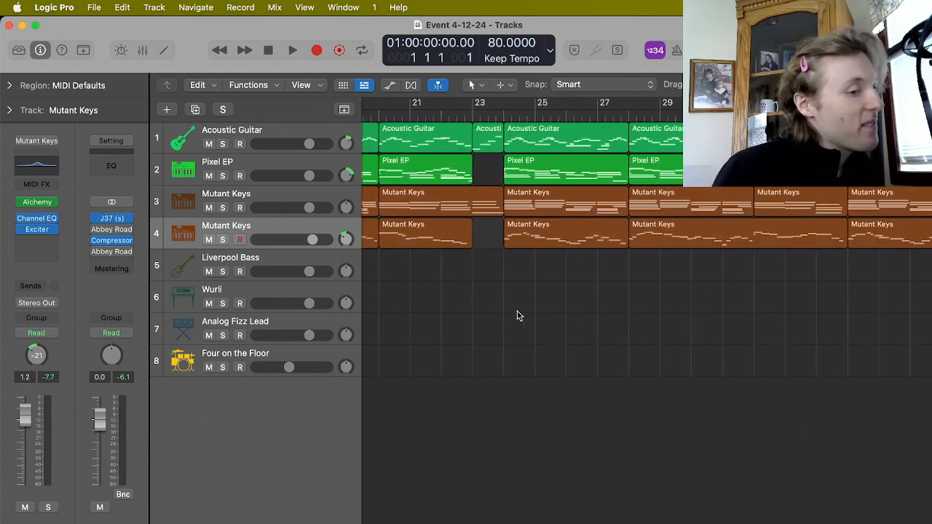
{"action": "scroll", "coordinate": [518, 315], "scroll_direction": "right", "scroll_amount": 8}
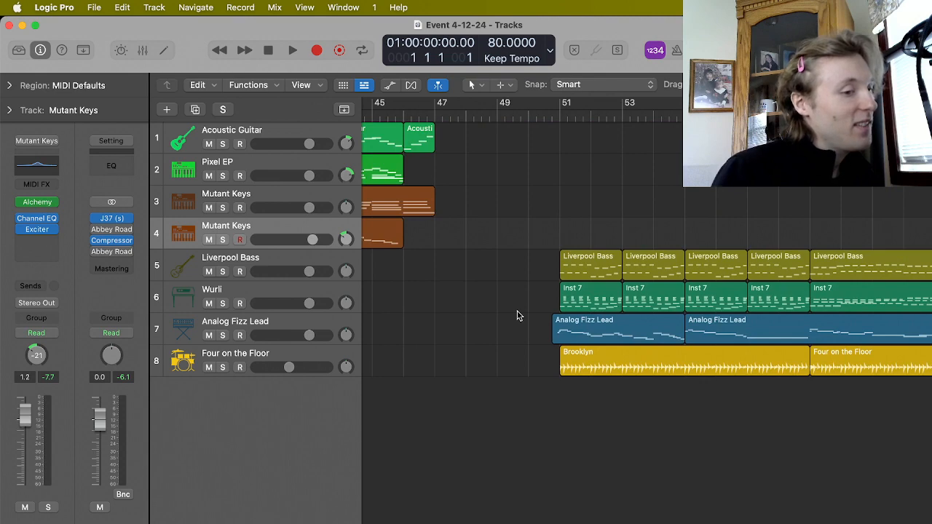
{"action": "scroll", "coordinate": [518, 315], "scroll_direction": "right", "scroll_amount": 18}
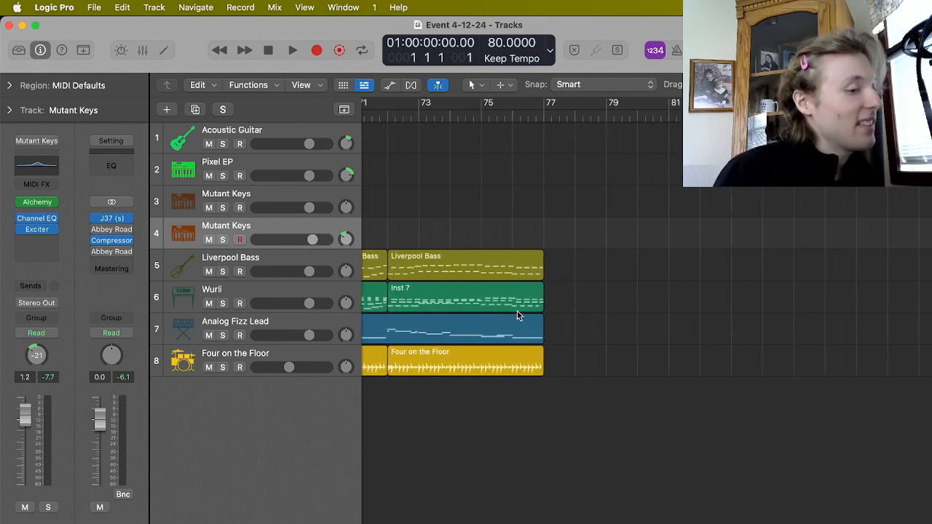
{"action": "scroll", "coordinate": [518, 316], "scroll_direction": "left", "scroll_amount": 20}
{"action": "scroll", "coordinate": [517, 315], "scroll_direction": "right", "scroll_amount": 9}
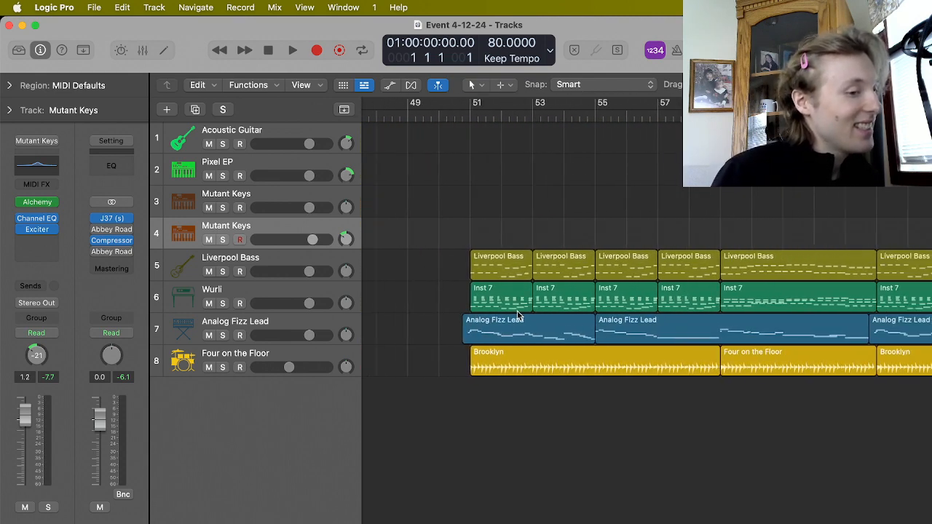
Play the opening of the bass, Wurli, lead and drum section from bar 50.
{"action": "left_click", "coordinate": [437, 117]}
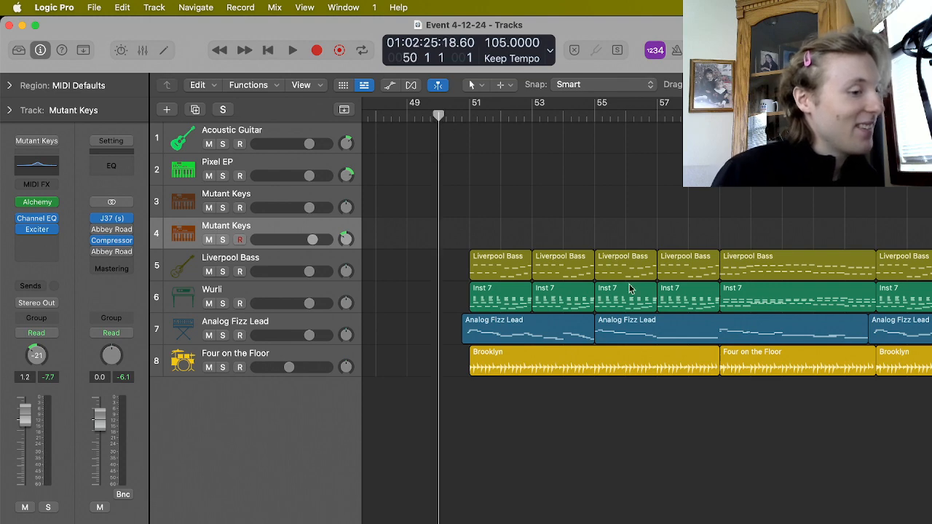
{"action": "key", "text": "space"}
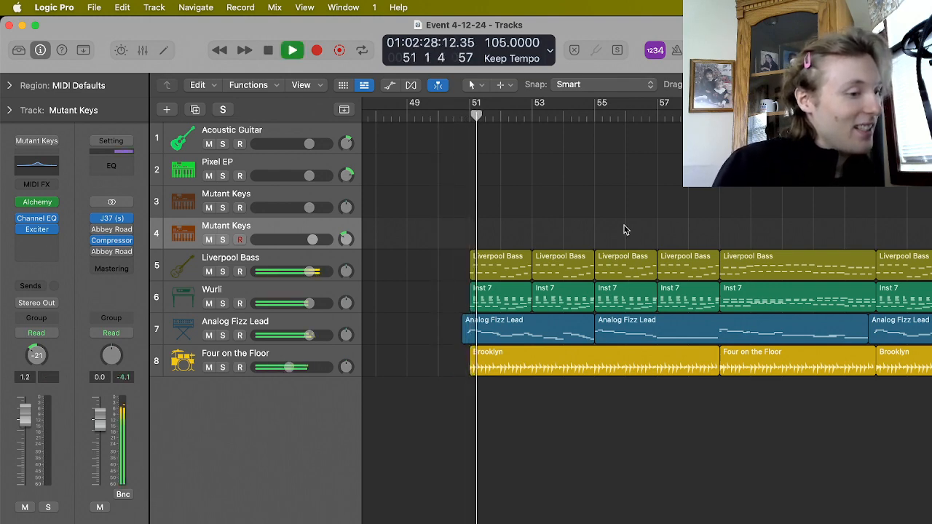
{"action": "key", "text": "space"}
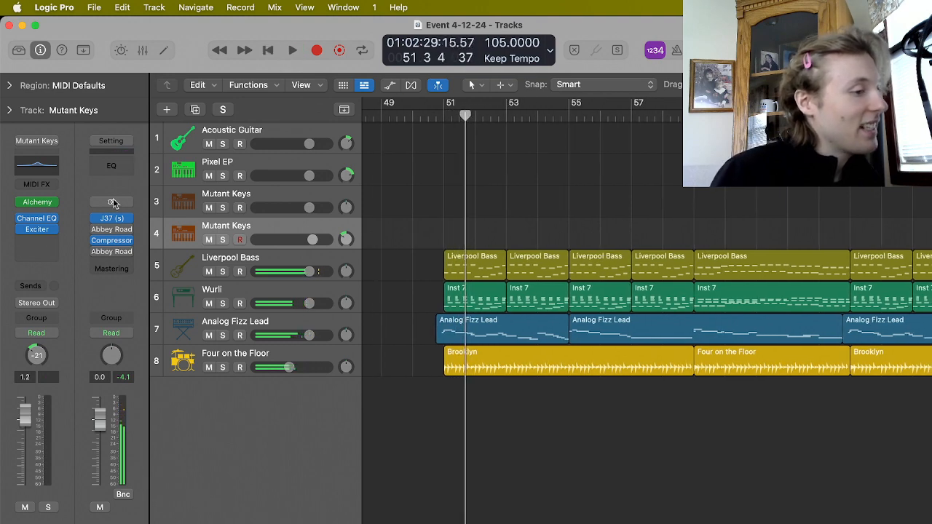
Bypass the J37 and the Compressor on the Stereo Out and play the second section from bar 50.
{"action": "left_click", "coordinate": [97, 219]}
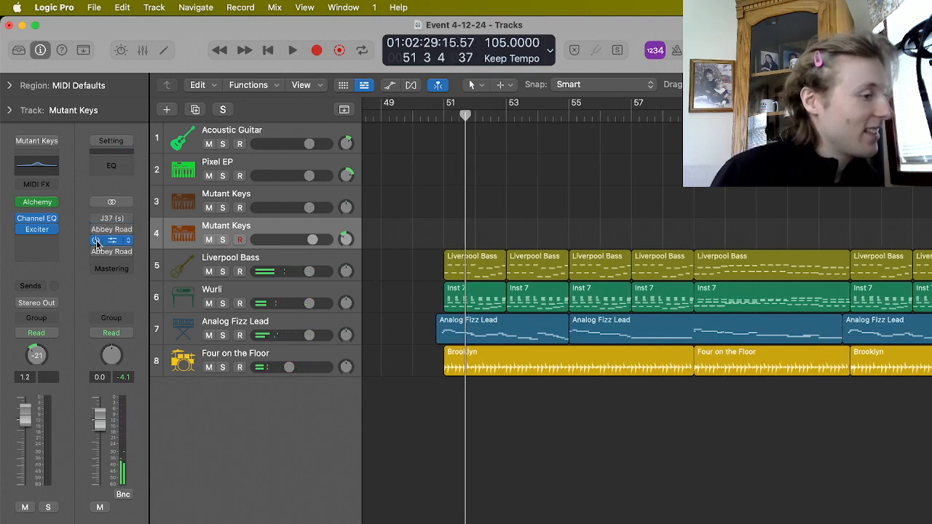
{"action": "left_click", "coordinate": [412, 116]}
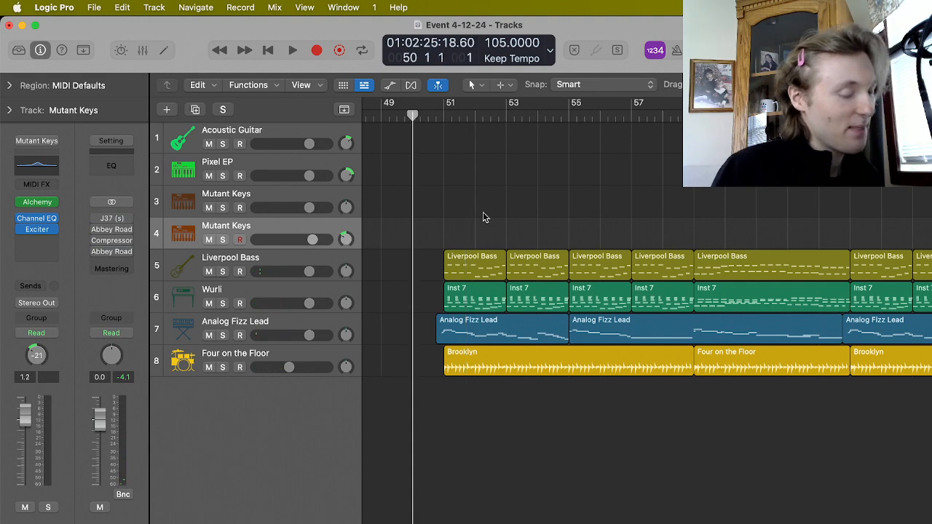
{"action": "key", "text": "space"}
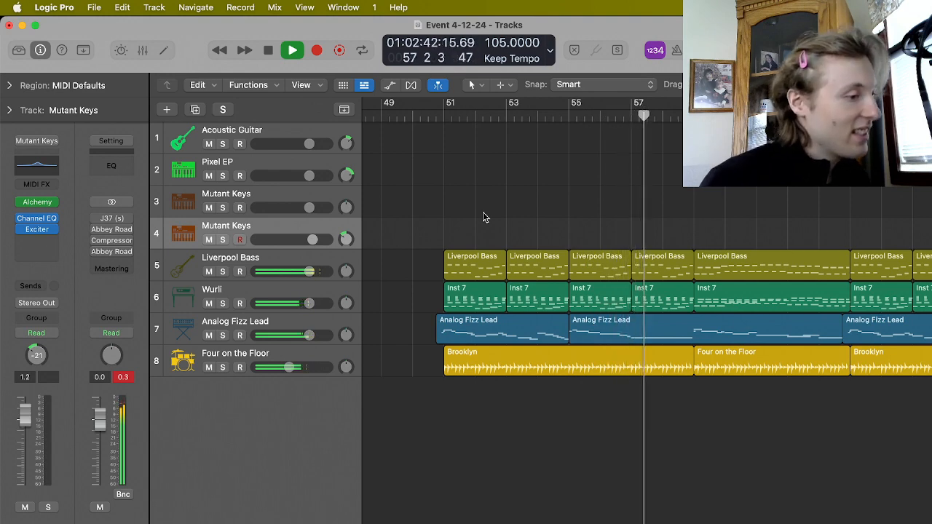
{"action": "key", "text": "space"}
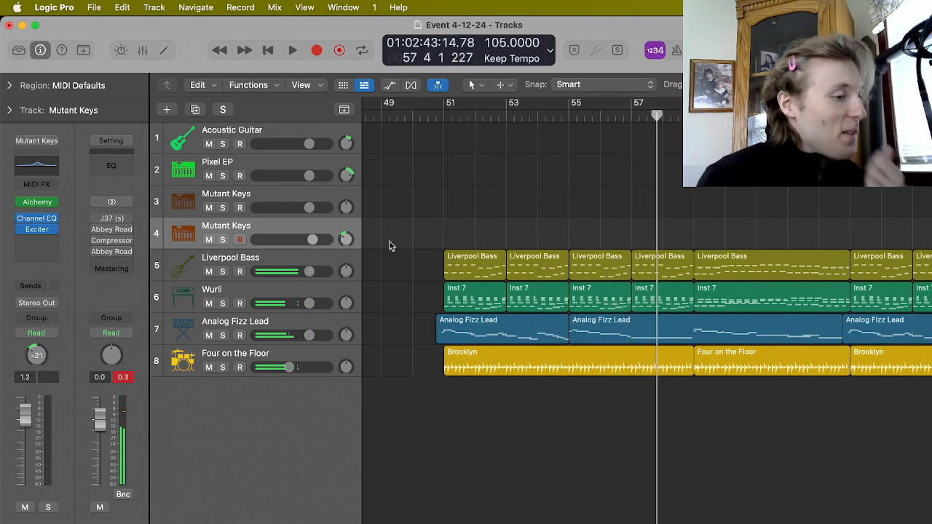
Select the Liverpool Bass track, then open and enable the Abbey Road RS124 on the Stereo Out, moving its window off the regions.
{"action": "left_click", "coordinate": [325, 259]}
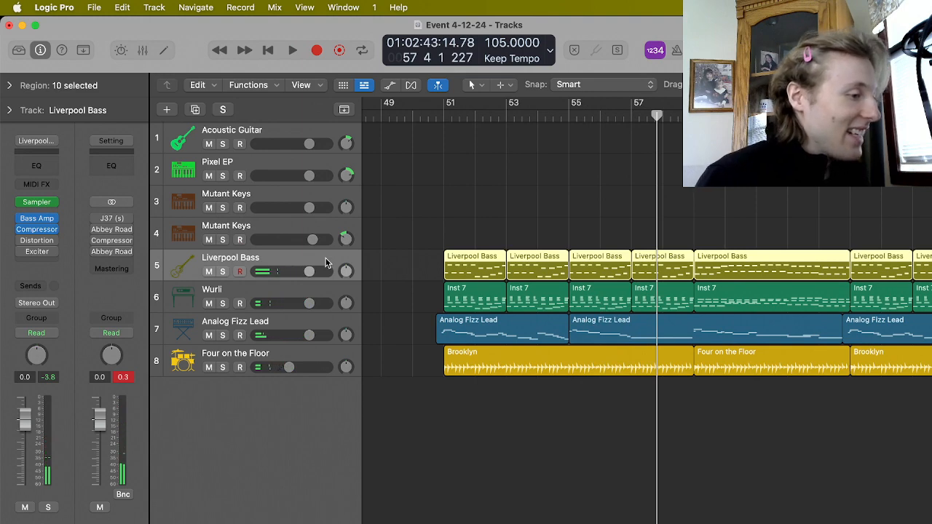
{"action": "left_click", "coordinate": [112, 229]}
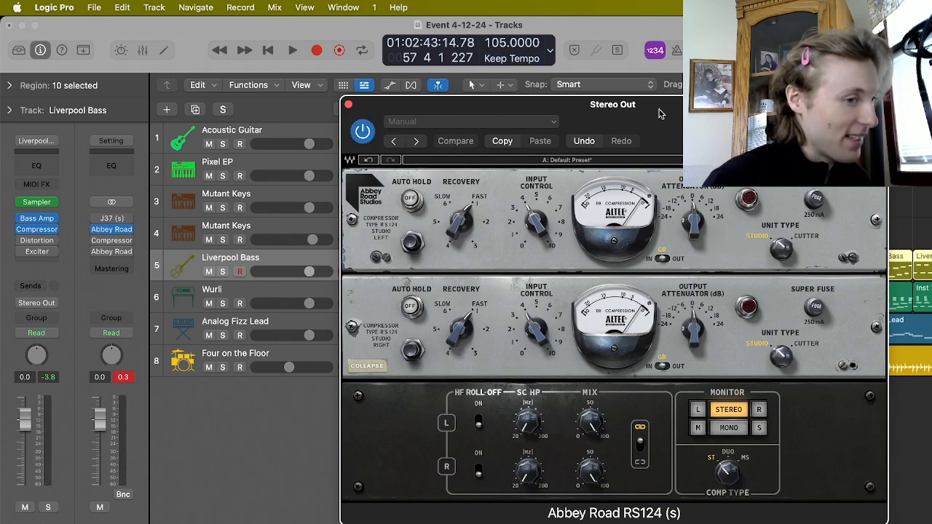
{"action": "left_click_drag", "start_coordinate": [659, 113], "coordinate": [427, 292]}
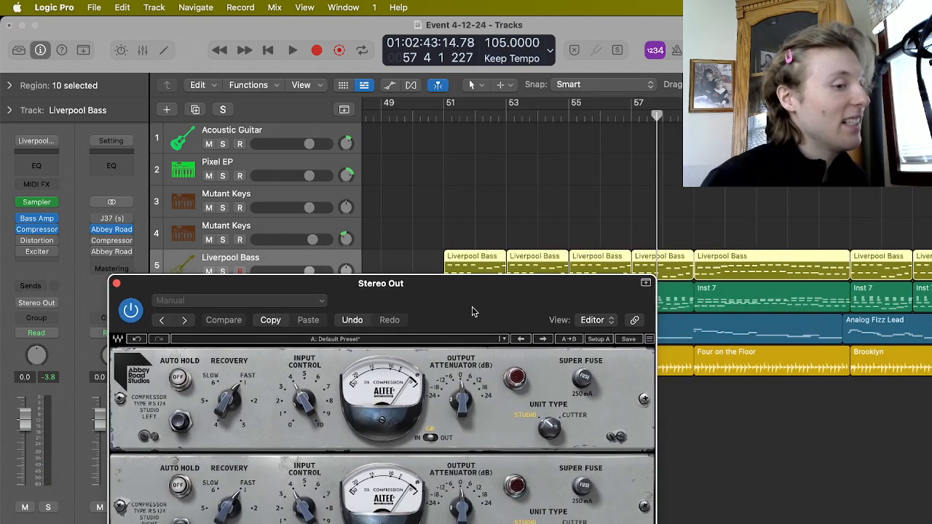
{"action": "left_click_drag", "start_coordinate": [472, 311], "coordinate": [314, 205]}
Play the second section from bar 50 with the RS124 window moved clear of the opening regions.
{"action": "scroll", "coordinate": [670, 189], "scroll_direction": "left", "scroll_amount": 5}
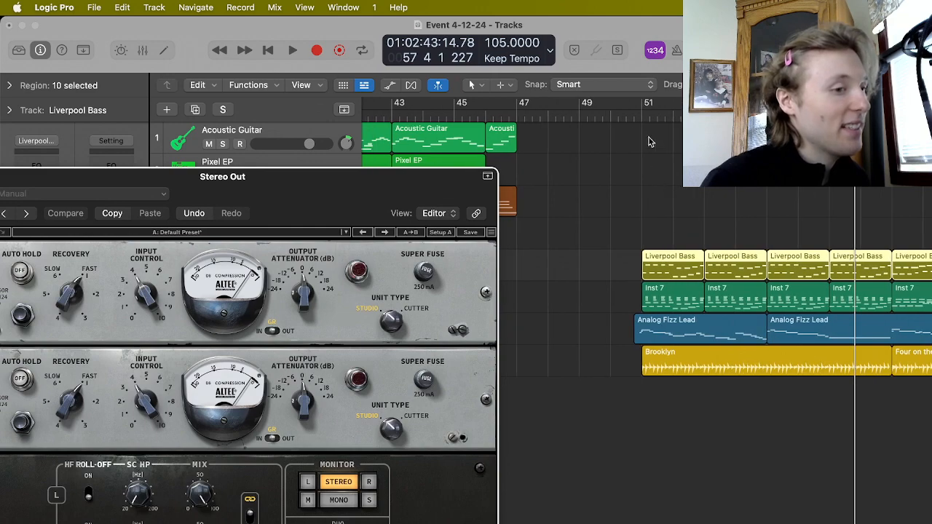
{"action": "left_click", "coordinate": [618, 128]}
{"action": "left_click_drag", "start_coordinate": [611, 117], "coordinate": [618, 118]}
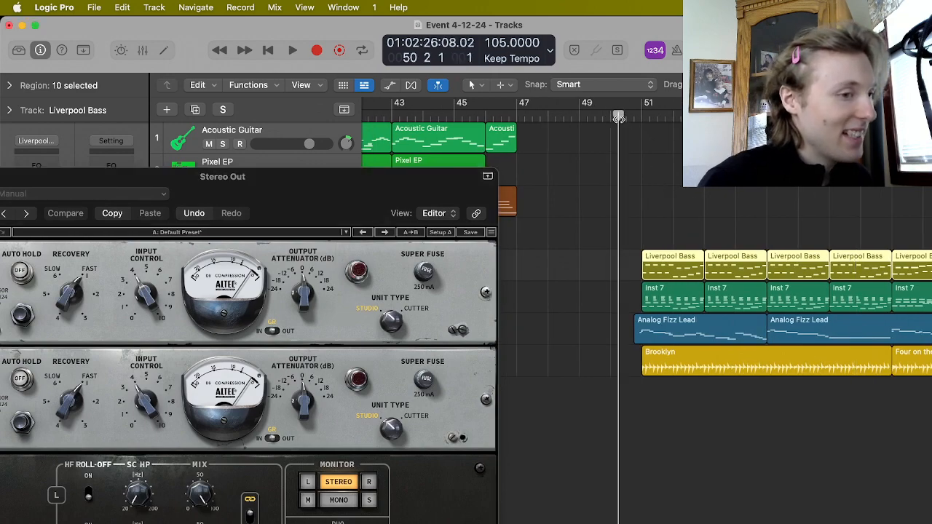
{"action": "left_click_drag", "start_coordinate": [289, 191], "coordinate": [349, 147]}
{"action": "key", "text": "space"}
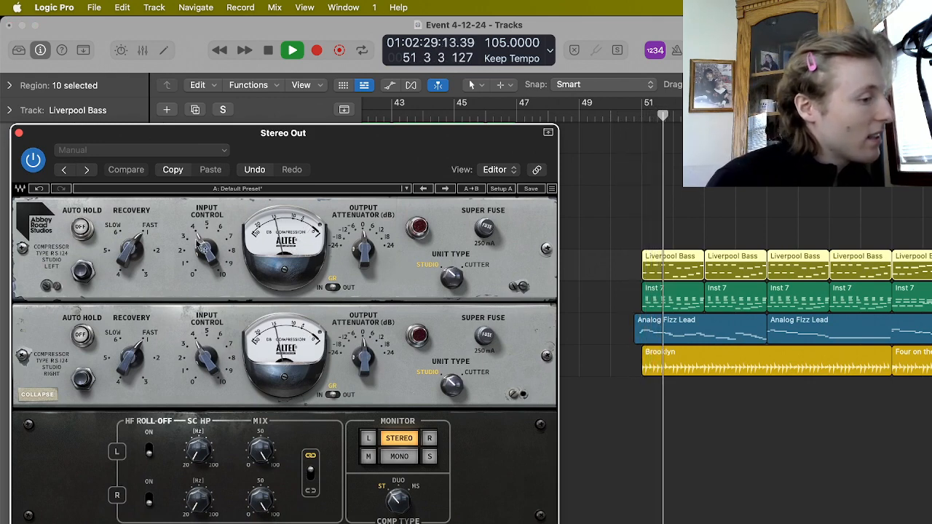
Adjust the RS124's Input Control and Output Attenuator on the Stereo Out and set its Comp Type to MS.
{"action": "left_click_drag", "start_coordinate": [204, 246], "coordinate": [157, 361]}
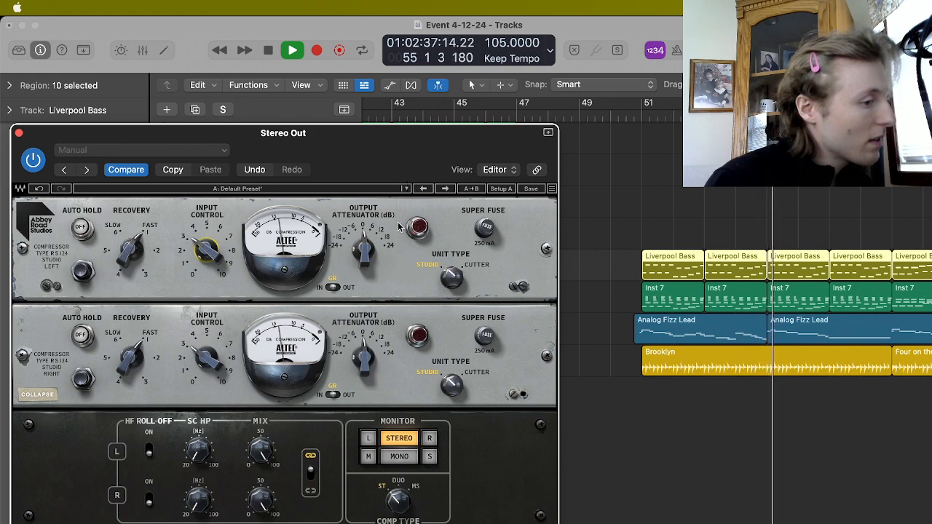
{"action": "left_click_drag", "start_coordinate": [357, 251], "coordinate": [356, 192]}
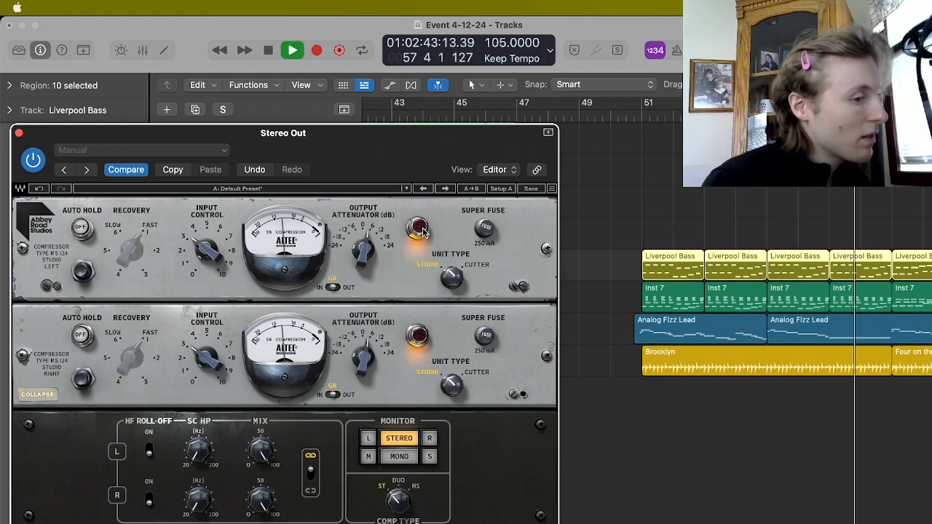
{"action": "left_click_drag", "start_coordinate": [405, 152], "coordinate": [435, 85]}
{"action": "left_click", "coordinate": [449, 161]}
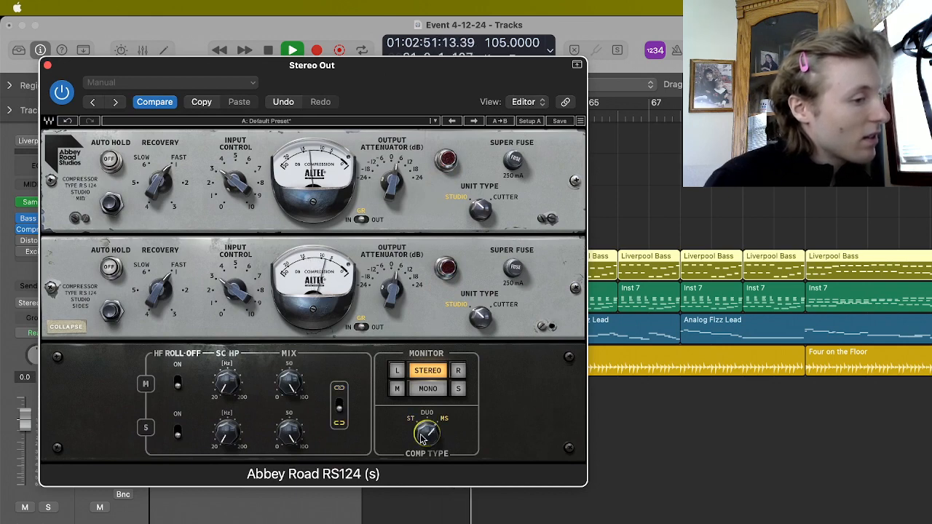
Try the Cutter unit type on the RS124's mid and side units, return both to Studio, and stop playback with the plug-in closed.
{"action": "left_click", "coordinate": [481, 208]}
{"action": "left_click", "coordinate": [484, 324]}
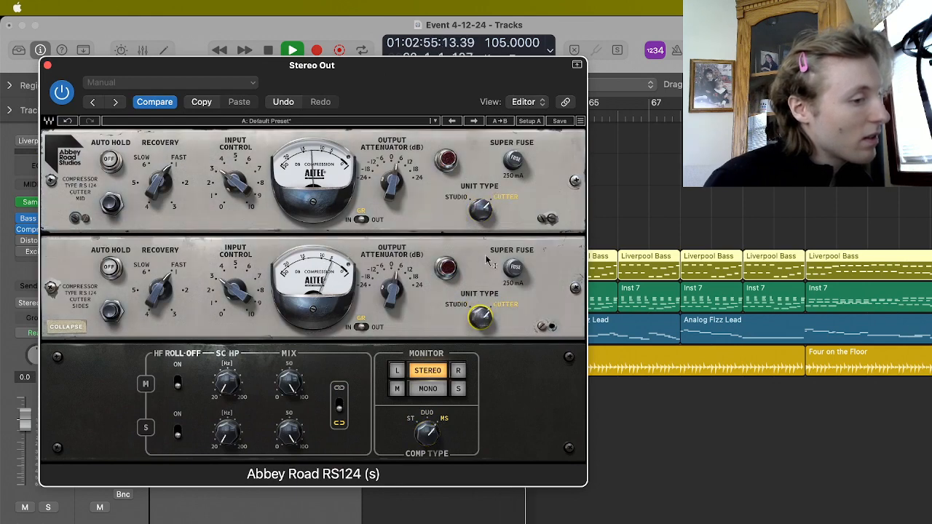
{"action": "left_click", "coordinate": [484, 320]}
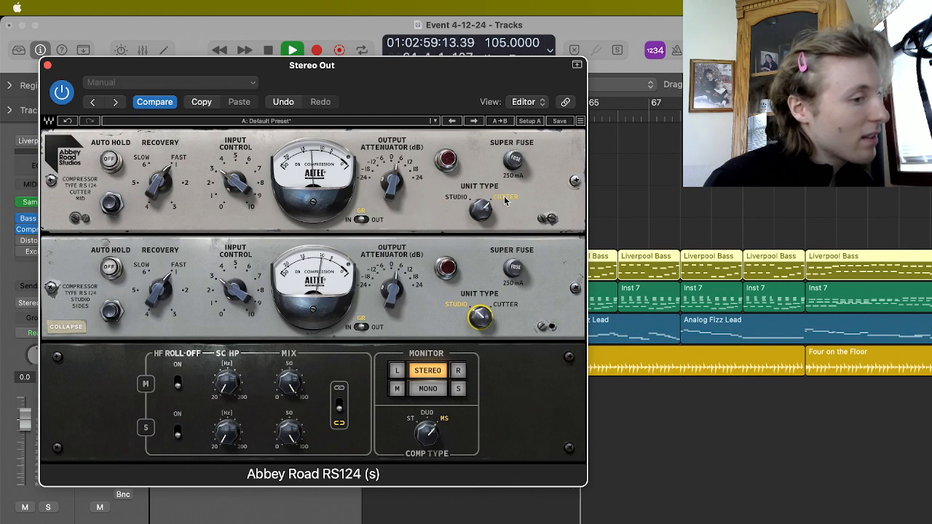
{"action": "left_click", "coordinate": [484, 209]}
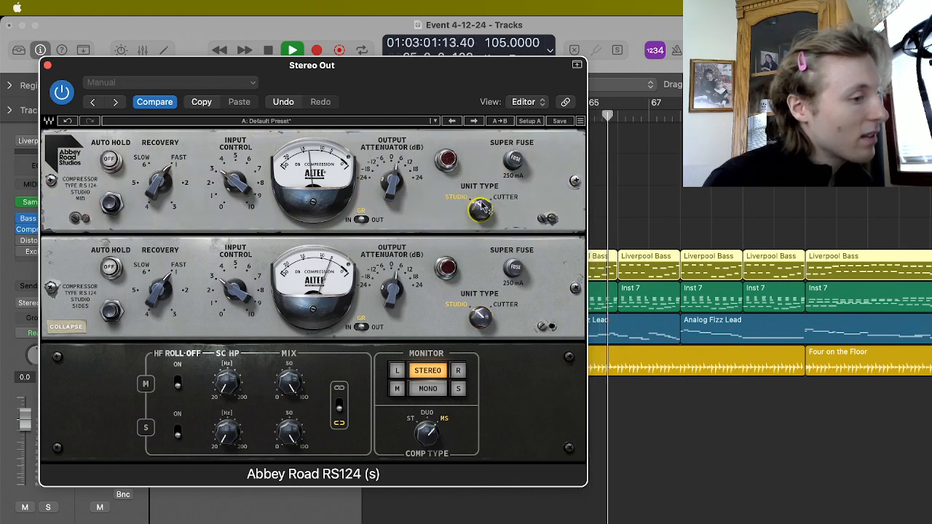
{"action": "left_click", "coordinate": [47, 65]}
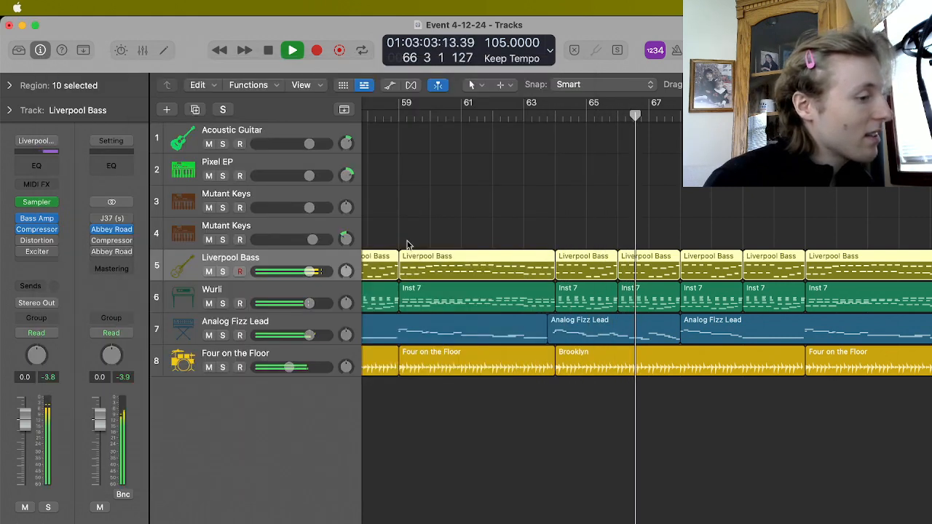
{"action": "key", "text": "space"}
Play from bar 50 with the RS124 reopened to compare the mix bypassed and enabled, and close the plug-in.
{"action": "scroll", "coordinate": [487, 318], "scroll_direction": "left", "scroll_amount": 10}
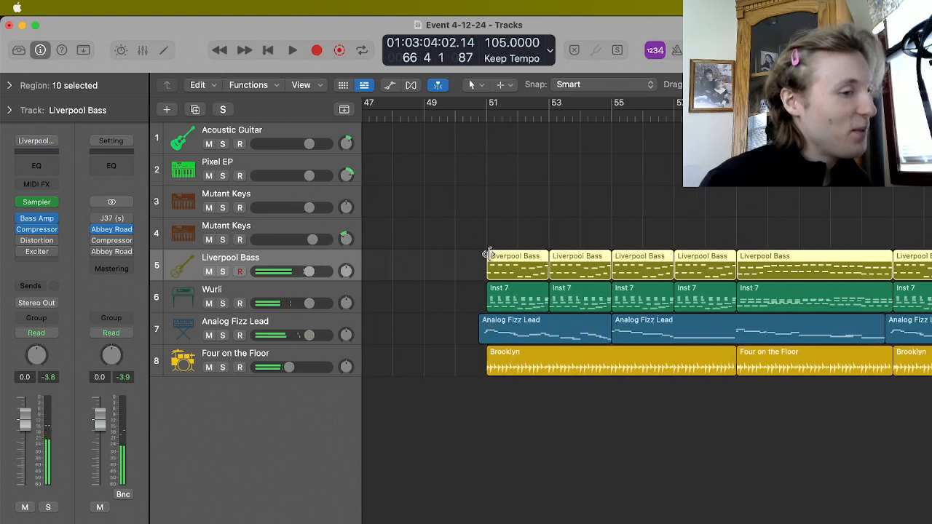
{"action": "left_click", "coordinate": [471, 119]}
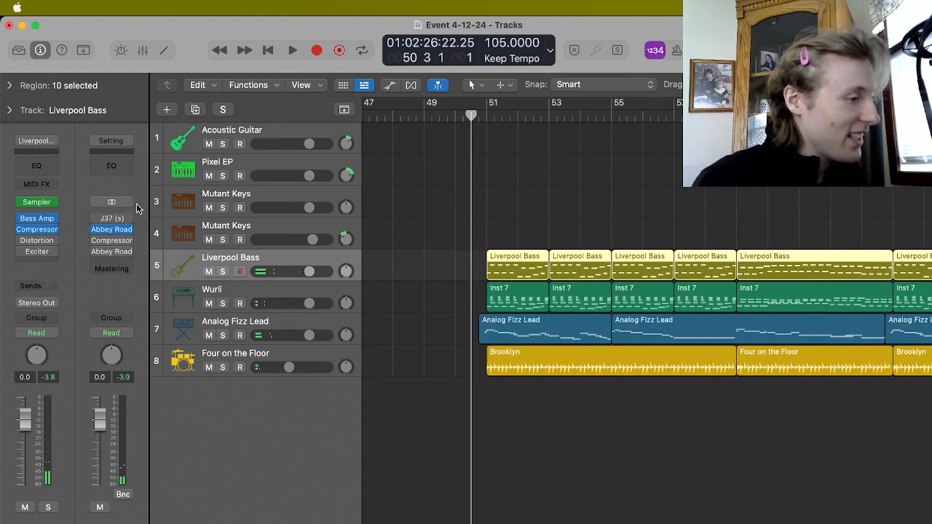
{"action": "left_click", "coordinate": [115, 231]}
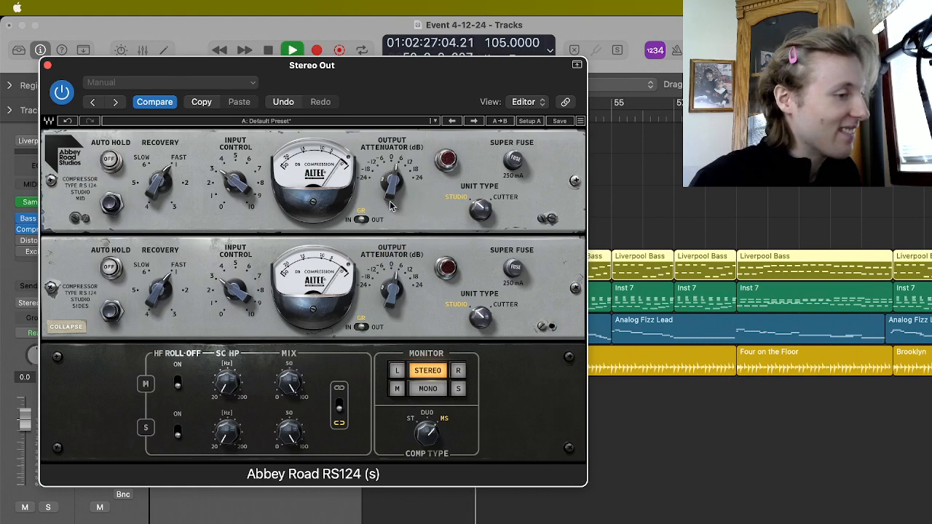
{"action": "left_click_drag", "start_coordinate": [398, 86], "coordinate": [709, 86]}
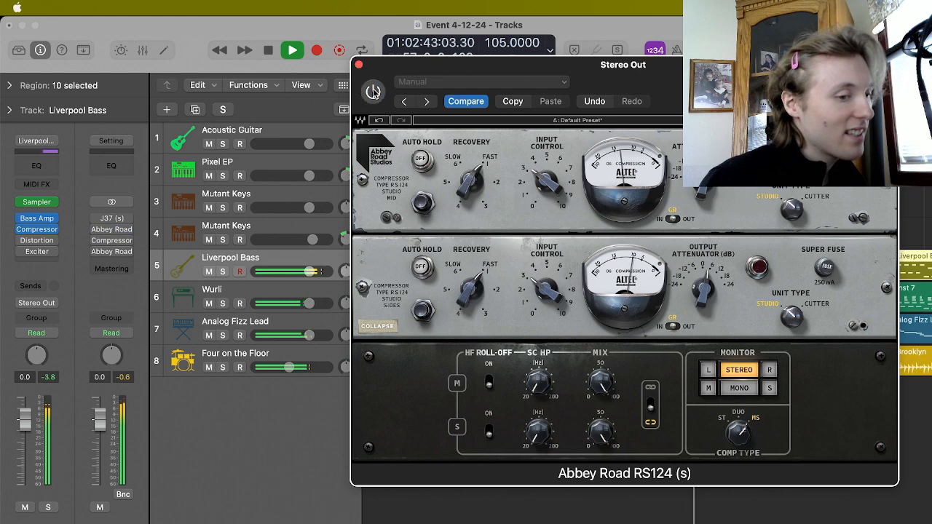
{"action": "left_click", "coordinate": [359, 66]}
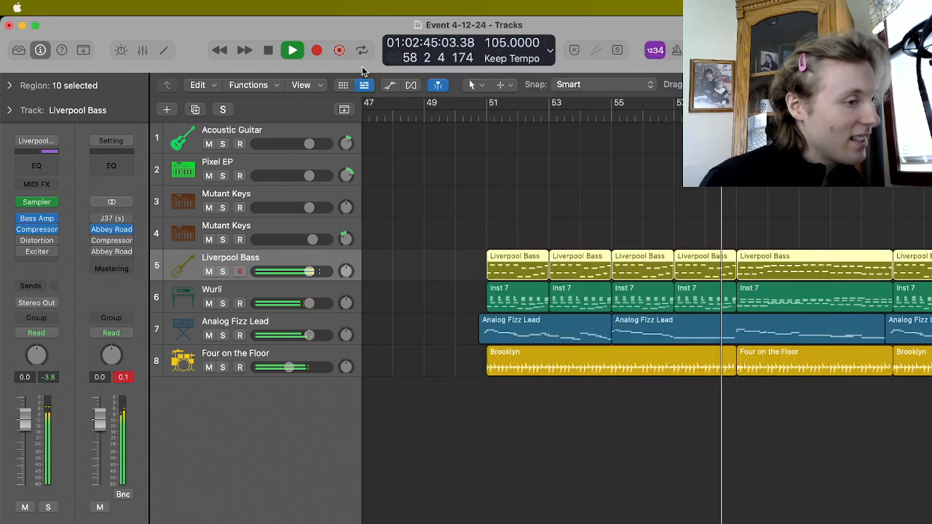
Show the Smart Controls for the Analog Fizz Lead track and return the stopped playhead to bar 50.
{"action": "left_click", "coordinate": [301, 320]}
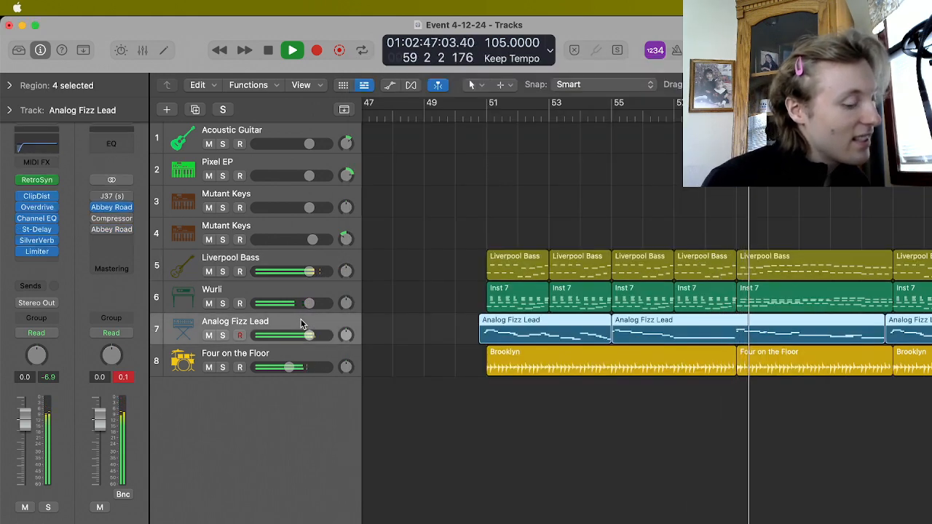
{"action": "key", "text": "b"}
{"action": "key", "text": "space"}
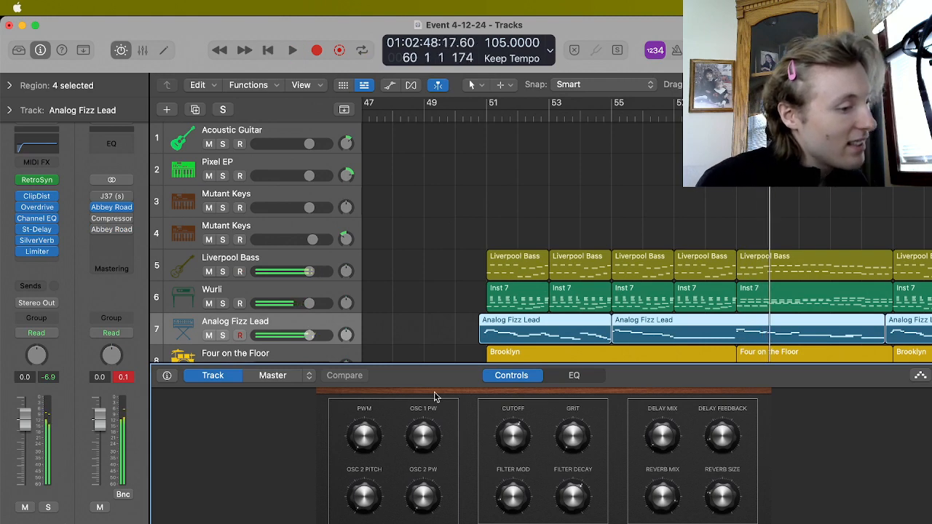
{"action": "scroll", "coordinate": [519, 255], "scroll_direction": "down", "scroll_amount": 3}
{"action": "scroll", "coordinate": [519, 255], "scroll_direction": "right", "scroll_amount": 3}
{"action": "scroll", "coordinate": [519, 255], "scroll_direction": "left", "scroll_amount": 2}
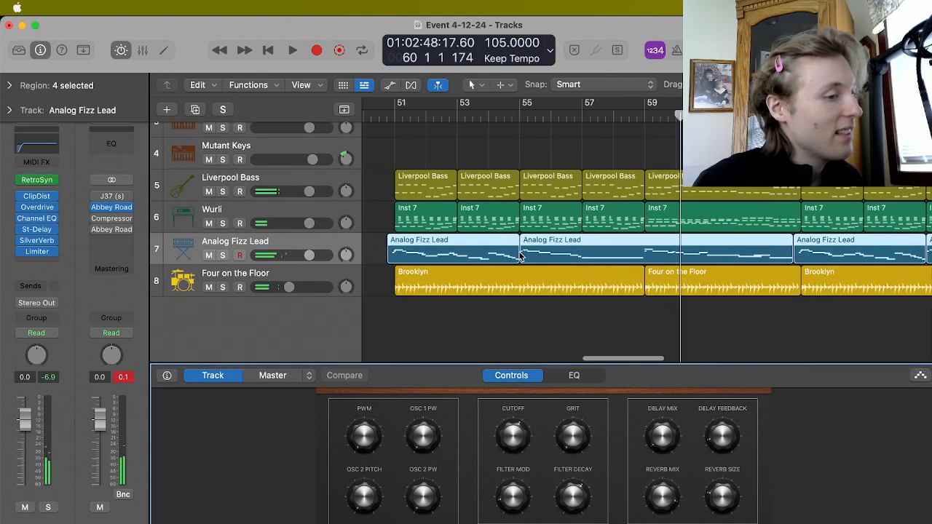
{"action": "left_click", "coordinate": [392, 114]}
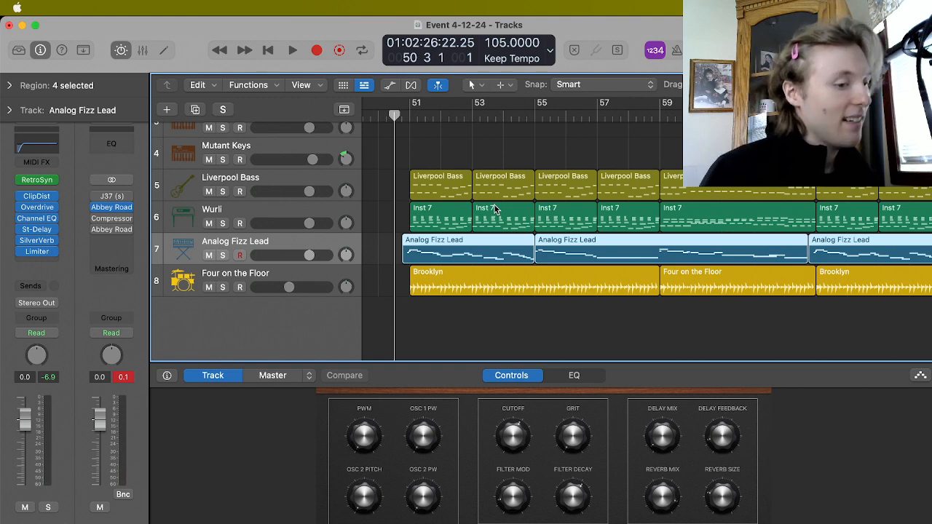
Add a wide EQ boost of about 6 dB near 4 kHz to the Analog Fizz Lead while the section plays.
{"action": "left_click", "coordinate": [573, 375]}
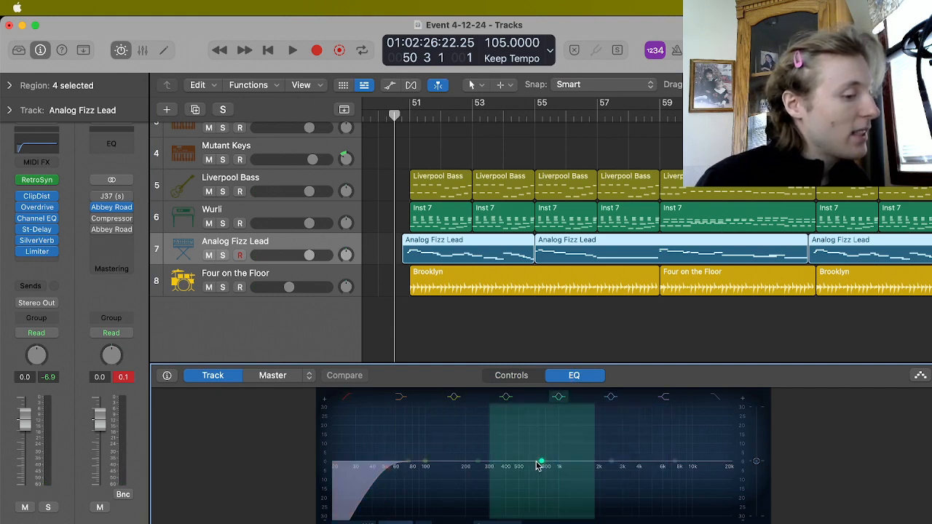
{"action": "left_click_drag", "start_coordinate": [622, 482], "coordinate": [641, 466]}
{"action": "key", "text": "space"}
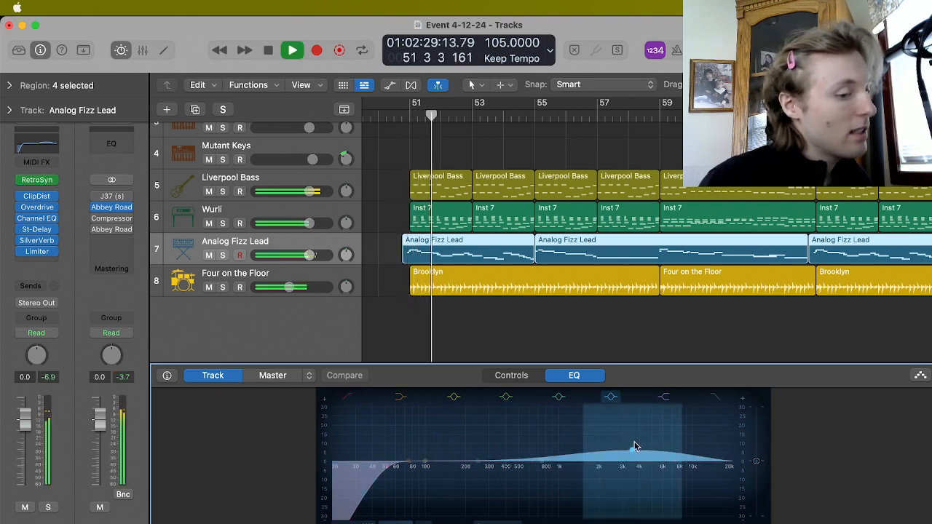
{"action": "mouse_move", "coordinate": [634, 461]}
{"action": "left_mouse_down"}
{"action": "mouse_move", "coordinate": [560, 462]}
{"action": "mouse_move", "coordinate": [580, 449]}
{"action": "mouse_move", "coordinate": [626, 447]}
{"action": "mouse_move", "coordinate": [655, 454]}
{"action": "mouse_move", "coordinate": [647, 463]}
{"action": "left_mouse_up"}
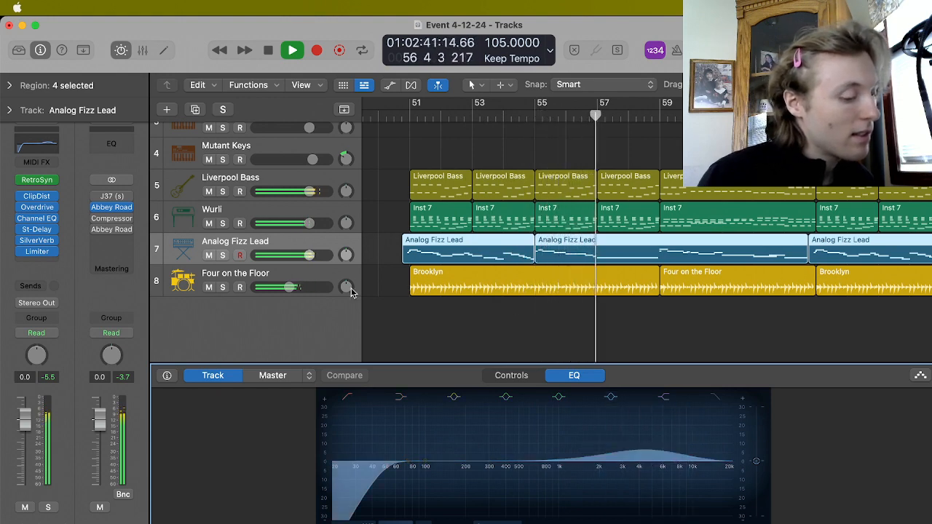
Adjust the Analog Fizz Lead's Reverb Mix and Reverb Size while playing the section from bar 50.
{"action": "left_click", "coordinate": [506, 375]}
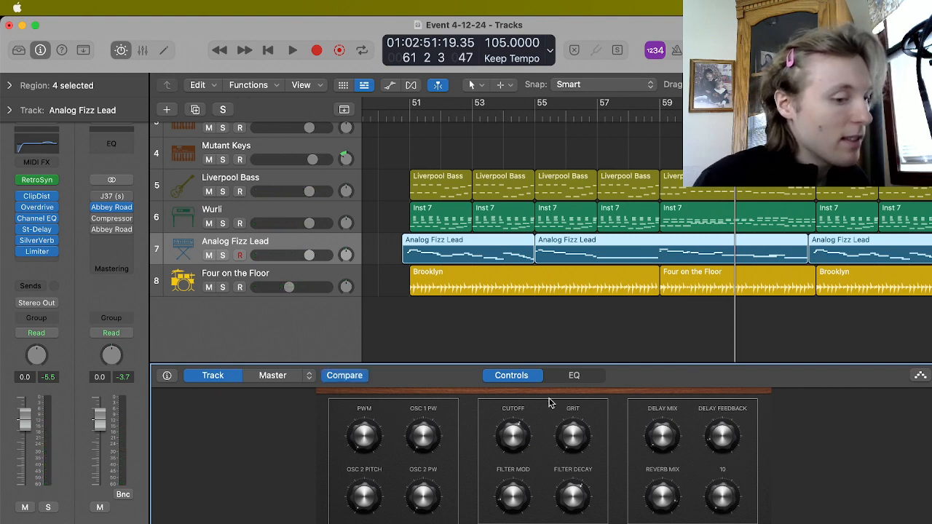
{"action": "left_click", "coordinate": [397, 120]}
{"action": "key", "text": "space"}
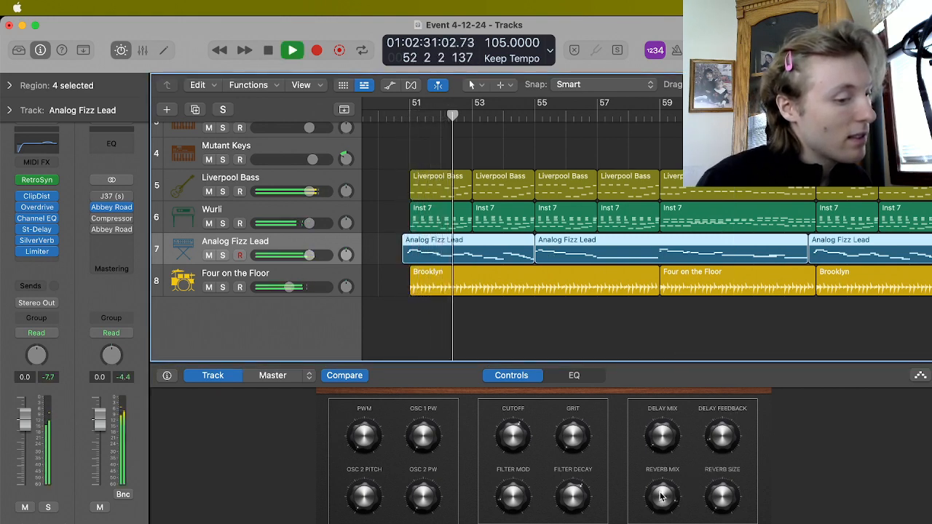
{"action": "left_click_drag", "start_coordinate": [728, 490], "coordinate": [663, 523]}
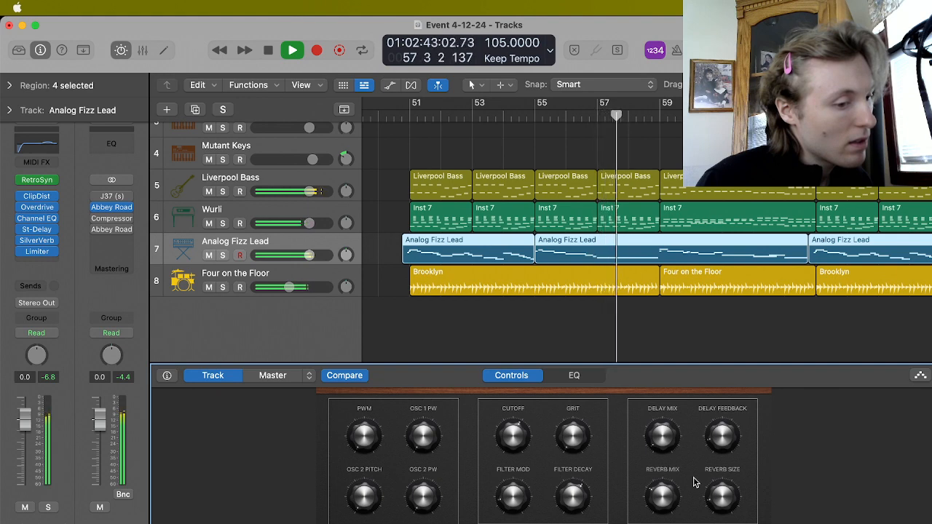
{"action": "left_click_drag", "start_coordinate": [715, 499], "coordinate": [721, 480]}
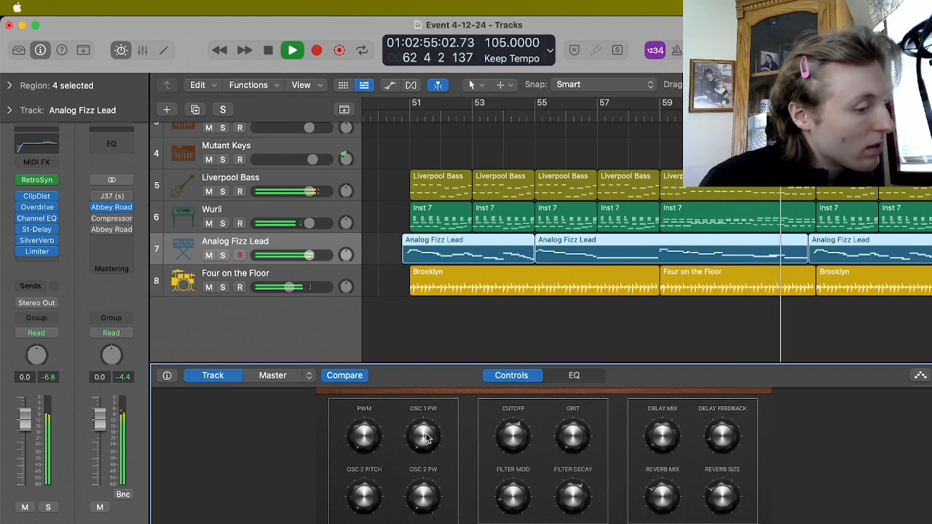
Shift the Analog Fizz Lead's EQ boost down to about 3.5 kHz, stop playback and deselect the regions.
{"action": "left_click", "coordinate": [575, 377]}
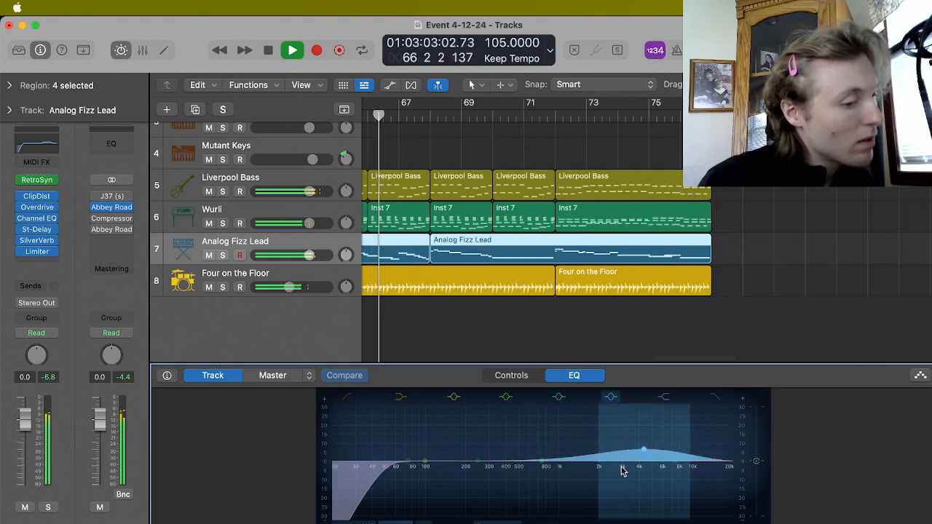
{"action": "left_click_drag", "start_coordinate": [621, 467], "coordinate": [610, 467]}
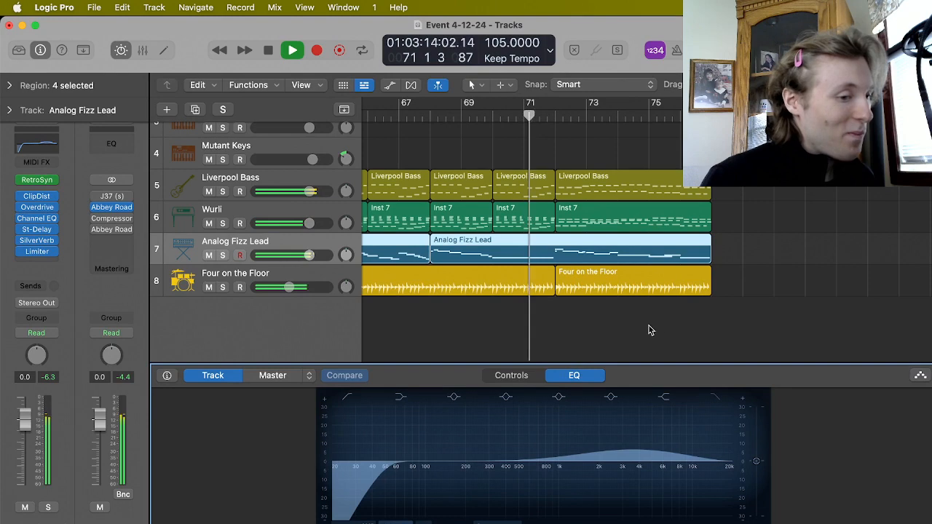
{"action": "left_click", "coordinate": [325, 194]}
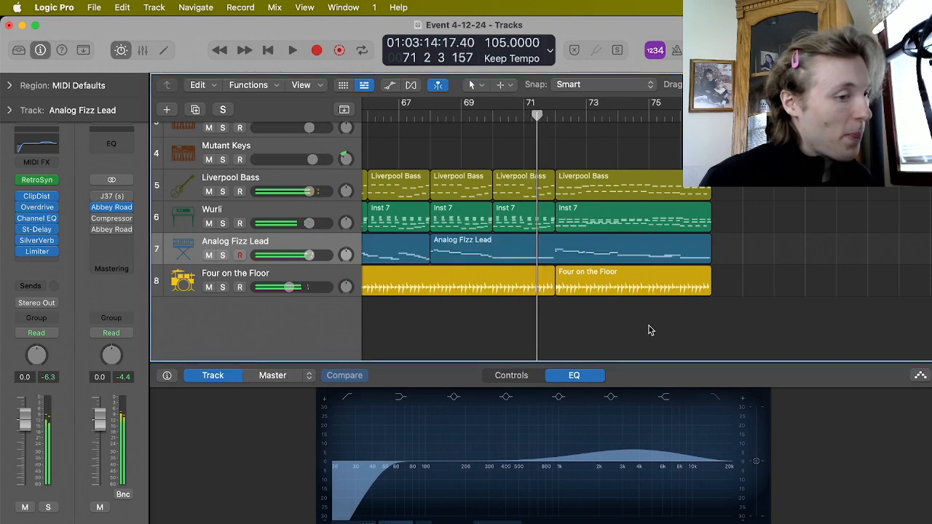
Play the second section's opening up to bar 55 to check the adjusted lead in the mix.
{"action": "scroll", "coordinate": [648, 329], "scroll_direction": "left", "scroll_amount": 10}
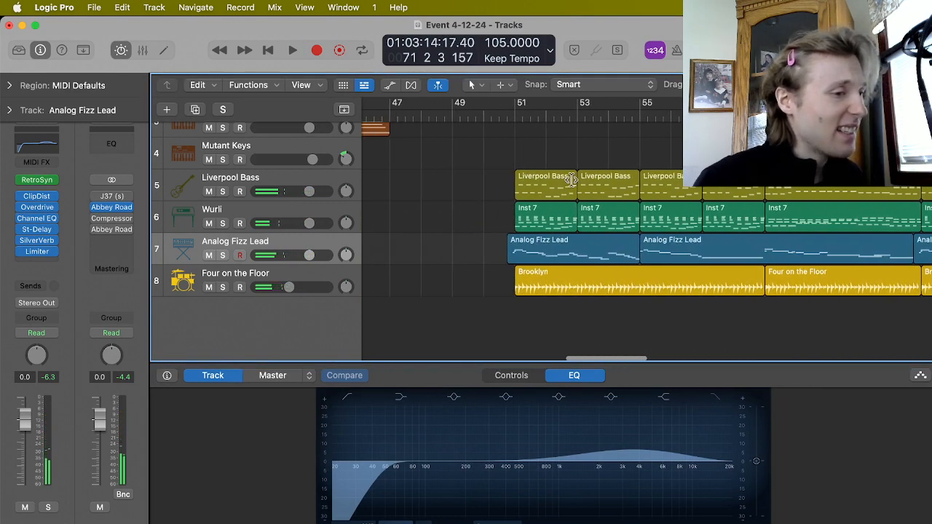
{"action": "left_click", "coordinate": [483, 118]}
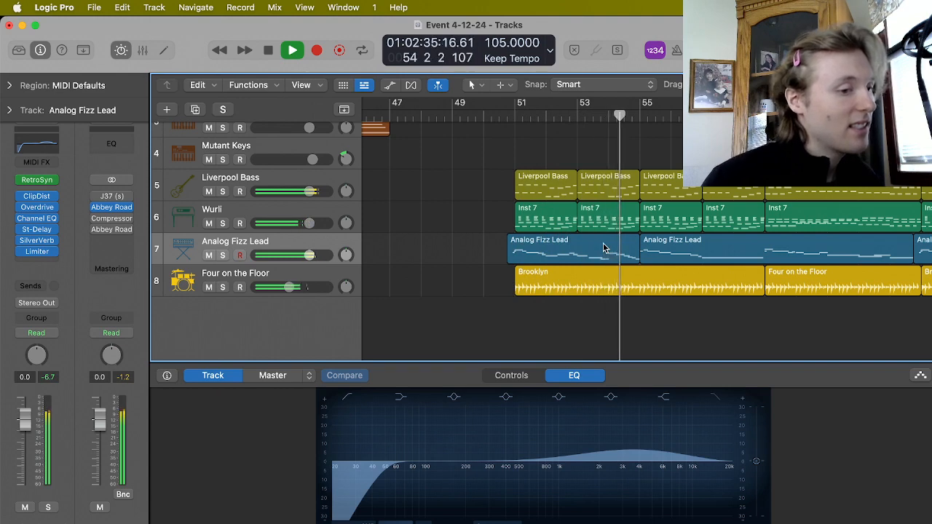
{"action": "key", "text": "space"}
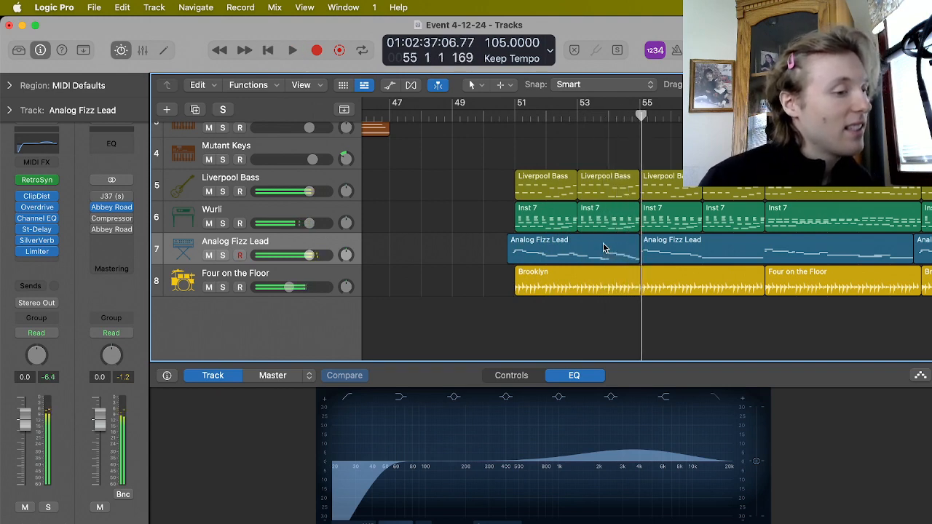
Move the playhead to bar 50 and add the stereo Waves H-Comp compressor to the Stereo Out's next free slot.
{"action": "scroll", "coordinate": [483, 131], "scroll_direction": "right", "scroll_amount": 3}
{"action": "left_click", "coordinate": [440, 117]}
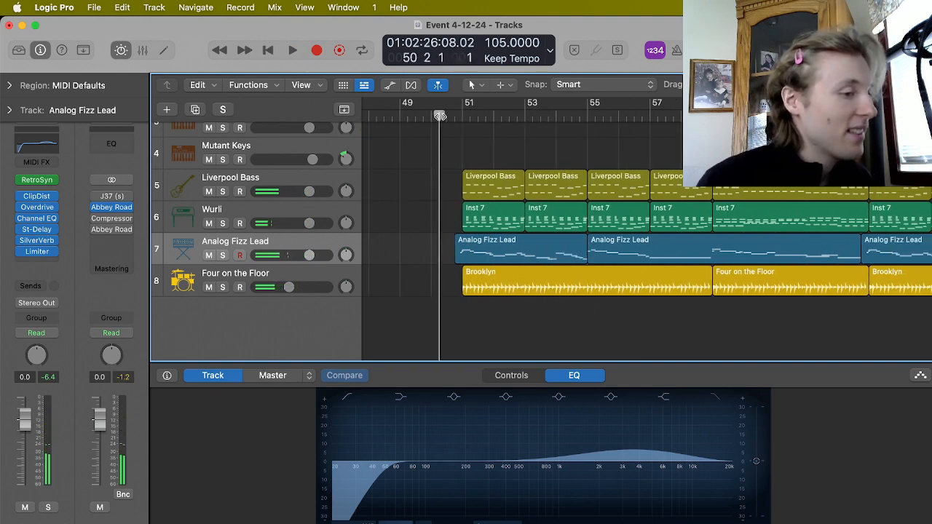
{"action": "left_click", "coordinate": [102, 243]}
{"action": "mouse_move", "coordinate": [123, 521]}
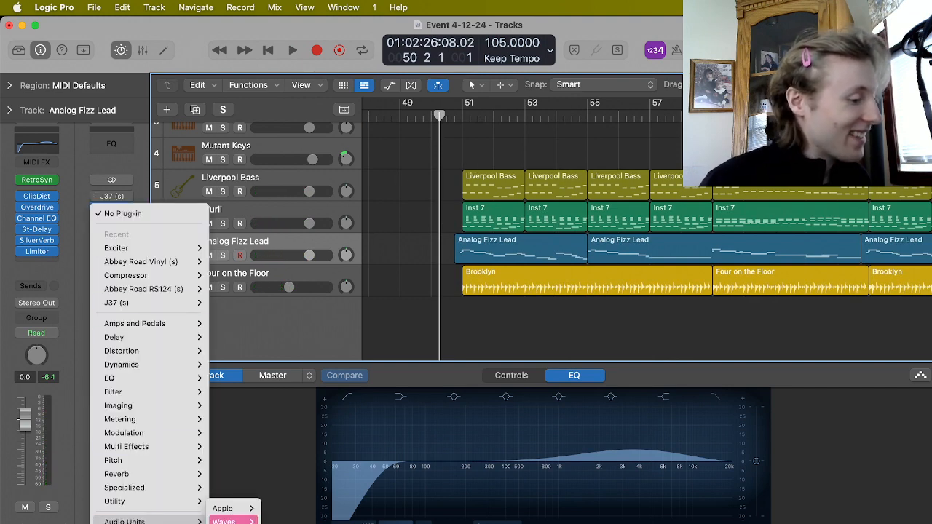
{"action": "mouse_move", "coordinate": [226, 521]}
{"action": "mouse_move", "coordinate": [318, 512]}
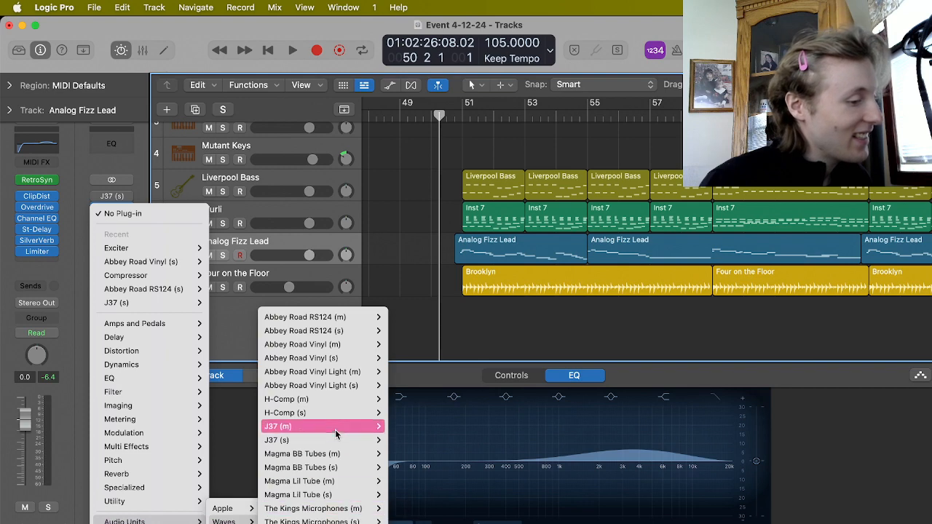
{"action": "mouse_move", "coordinate": [346, 468]}
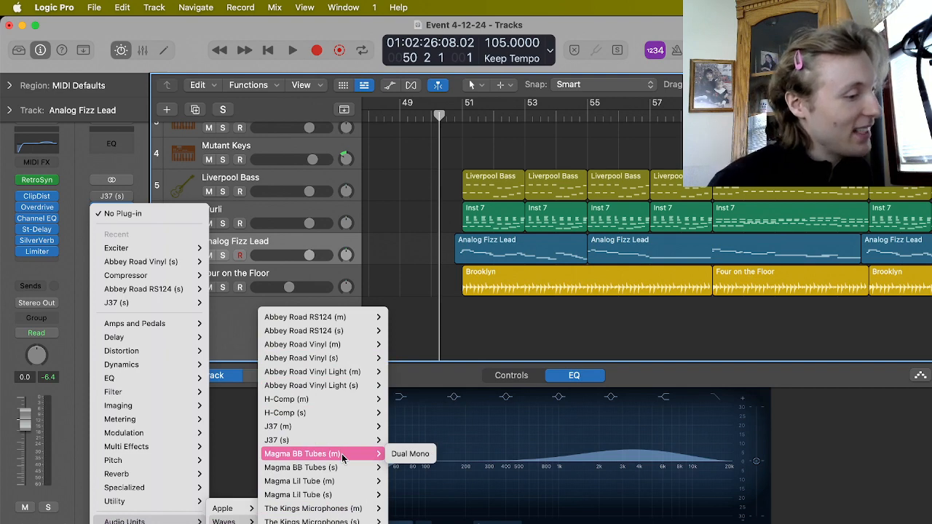
{"action": "mouse_move", "coordinate": [340, 399]}
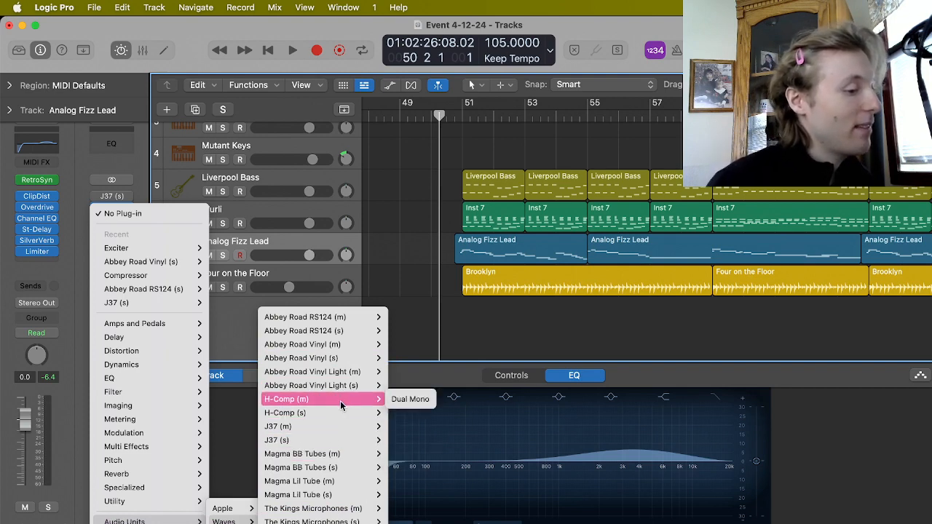
{"action": "left_click", "coordinate": [402, 414]}
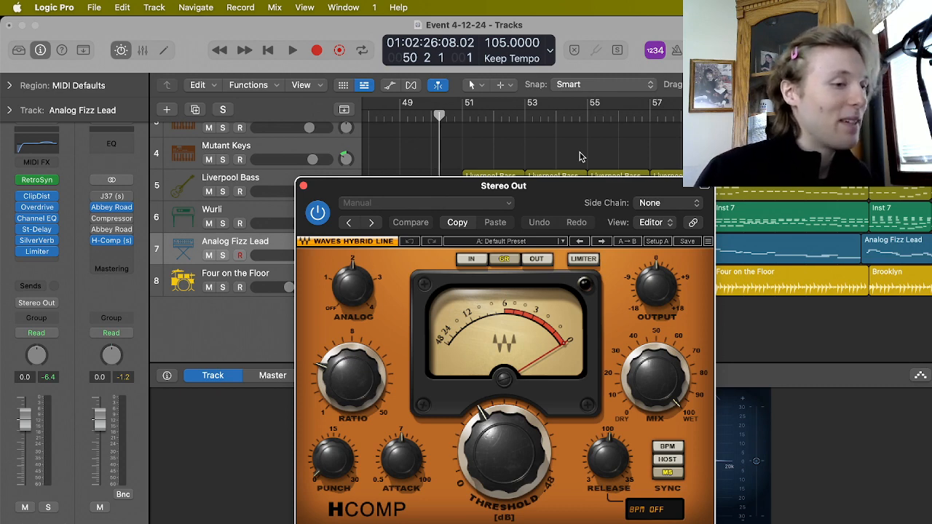
Play the section from bar 50 while lowering the H-Comp's ratio and moving its threshold closer to 0 dB.
{"action": "key", "text": "space"}
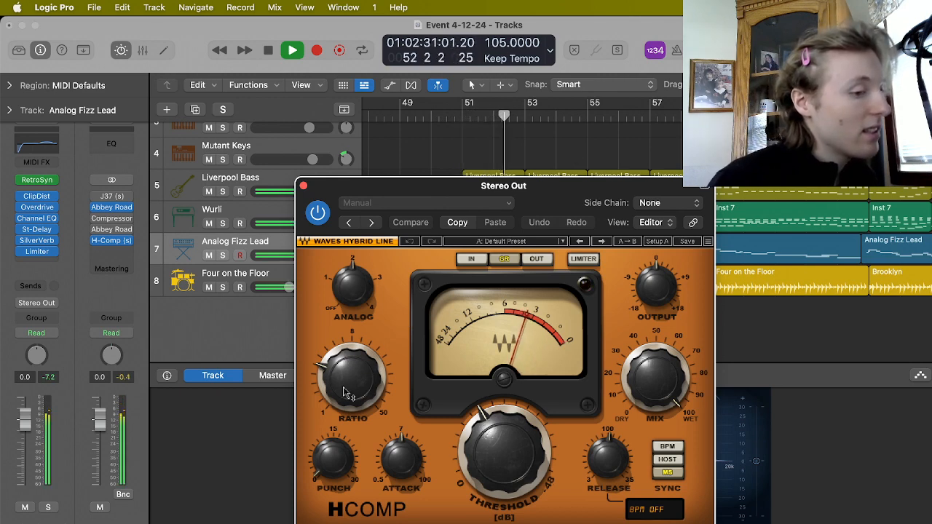
{"action": "left_click_drag", "start_coordinate": [352, 367], "coordinate": [319, 386]}
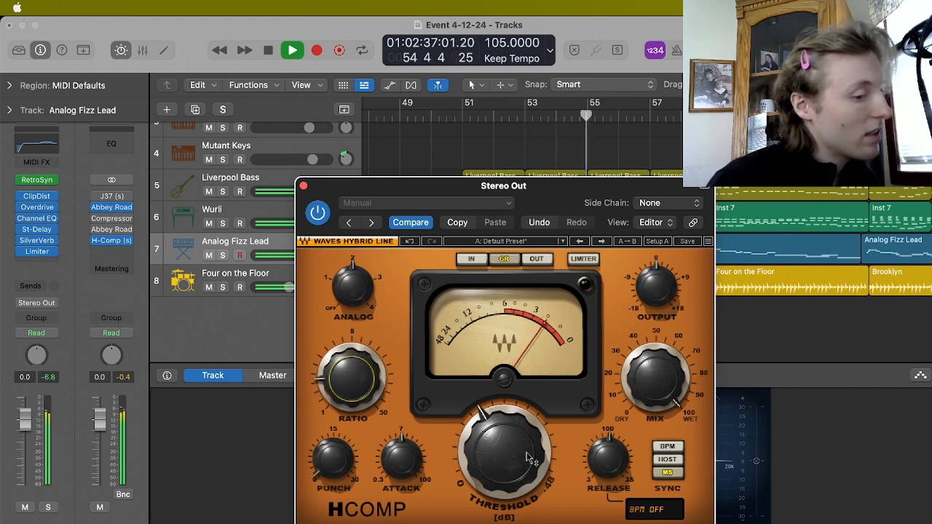
{"action": "left_click_drag", "start_coordinate": [512, 461], "coordinate": [511, 479]}
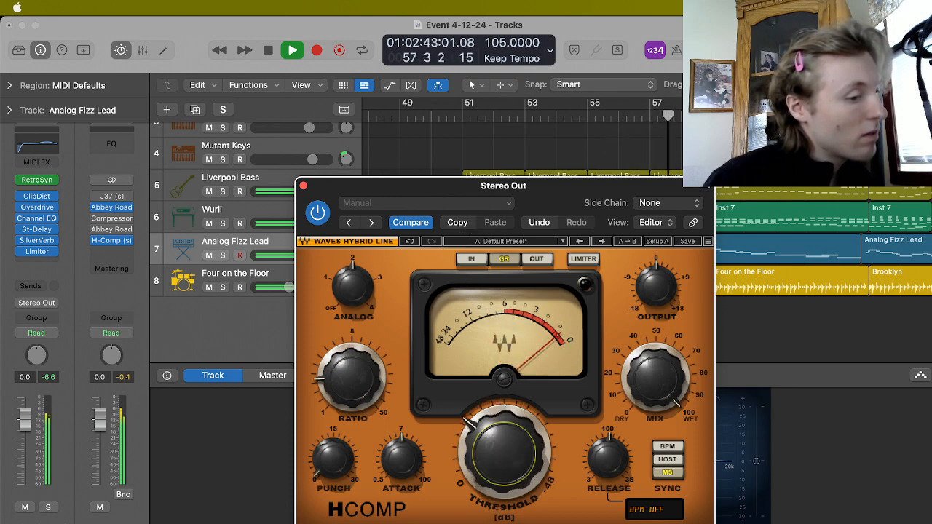
{"action": "left_click_drag", "start_coordinate": [501, 466], "coordinate": [501, 447]}
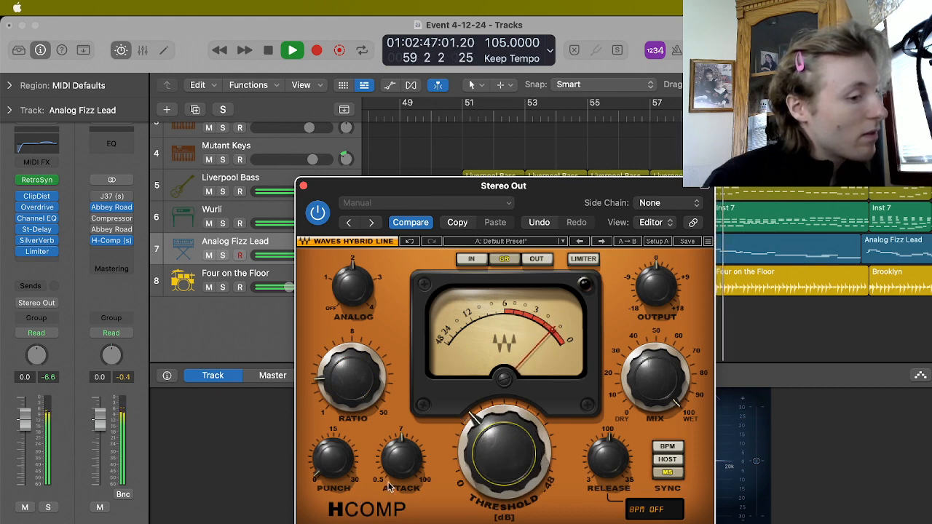
Adjust the H-Comp's Punch to roughly 12 while the section keeps playing.
{"action": "left_click_drag", "start_coordinate": [342, 480], "coordinate": [371, 320]}
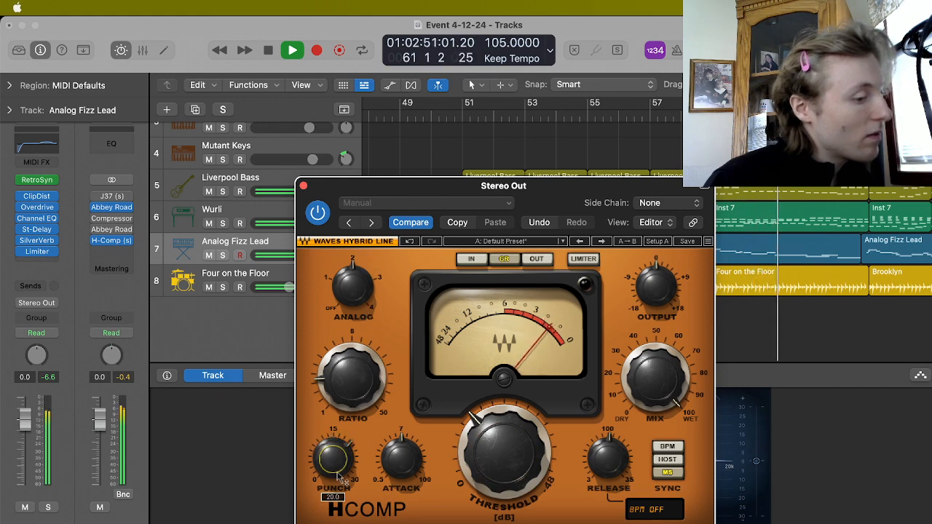
{"action": "left_click_drag", "start_coordinate": [339, 469], "coordinate": [450, 299]}
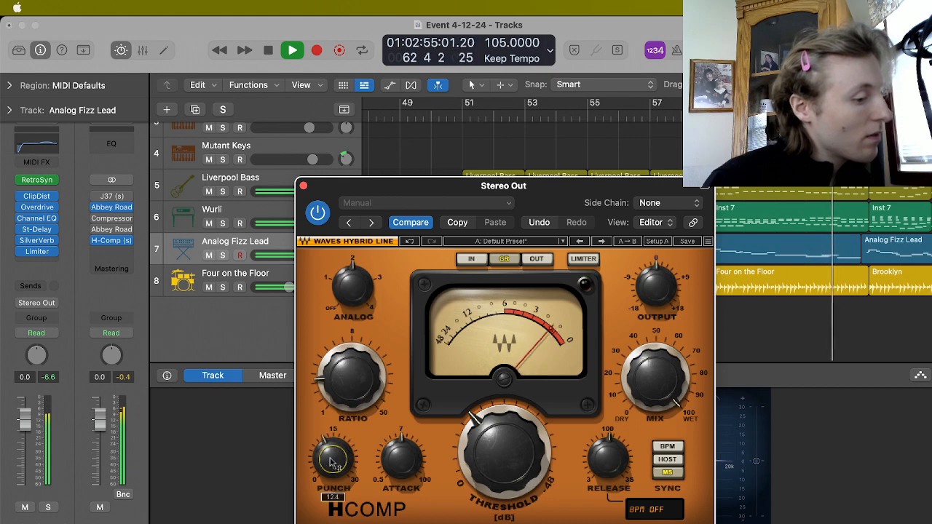
{"action": "left_click_drag", "start_coordinate": [336, 451], "coordinate": [323, 474]}
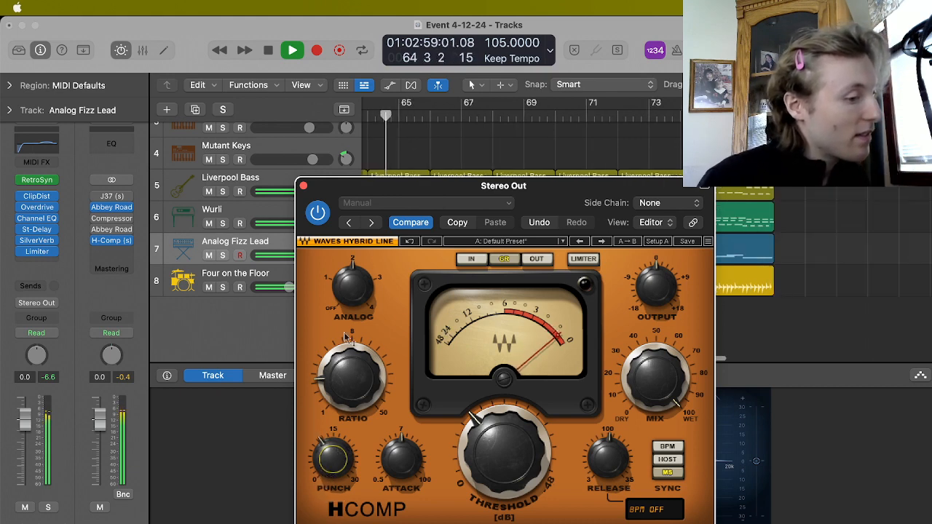
Raise the H-Comp's ratio to 3.88 and stop playback.
{"action": "mouse_move", "coordinate": [352, 380]}
{"action": "left_click_drag", "start_coordinate": [353, 384], "coordinate": [364, 342]}
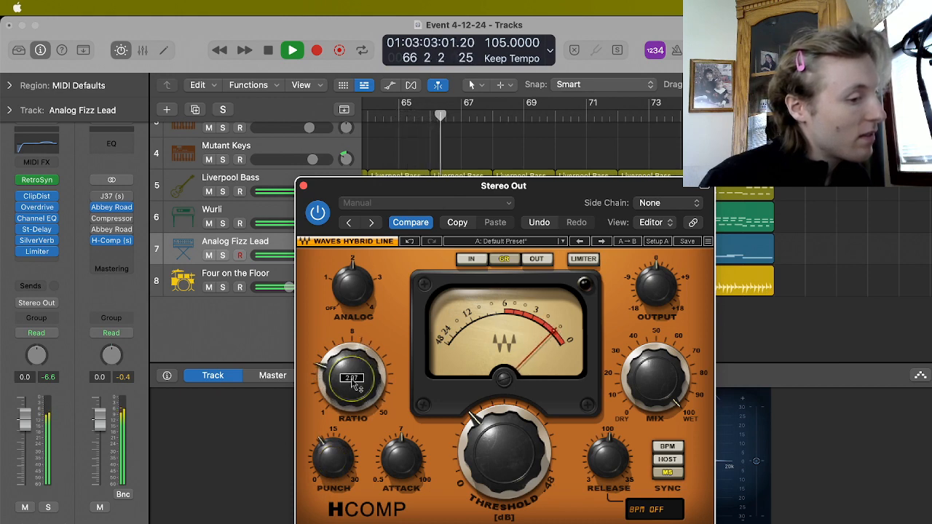
{"action": "scroll", "coordinate": [348, 391], "scroll_direction": "up", "scroll_amount": 5}
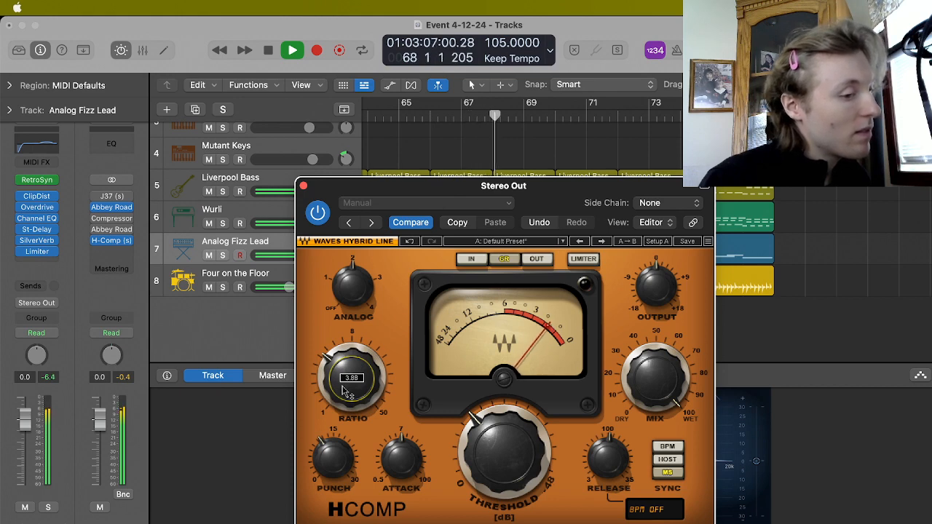
{"action": "key", "text": "space"}
Replay the section from bar 51, compare it using the H-Comp's bypass, close the plug-in window and stop playback.
{"action": "left_click_drag", "start_coordinate": [548, 196], "coordinate": [617, 298]}
{"action": "scroll", "coordinate": [610, 219], "scroll_direction": "left", "scroll_amount": 5}
{"action": "scroll", "coordinate": [610, 220], "scroll_direction": "left", "scroll_amount": 6}
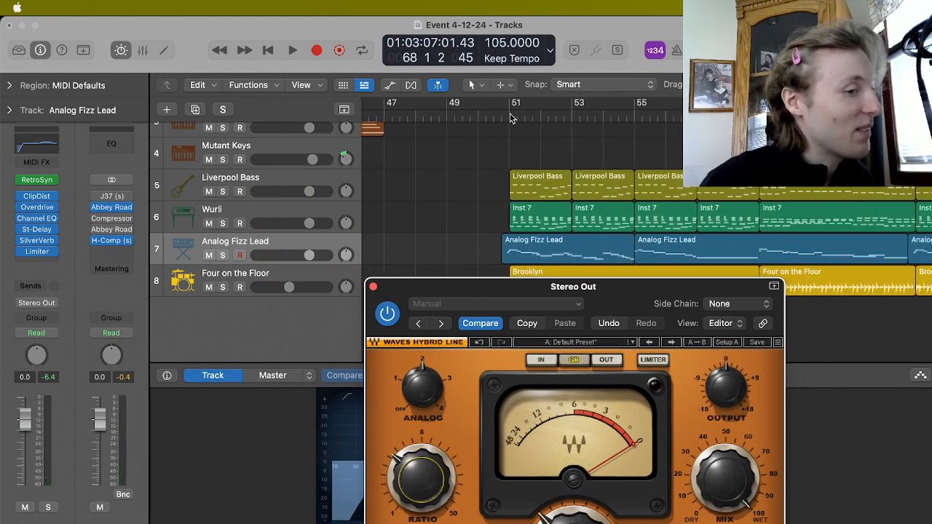
{"action": "left_click", "coordinate": [511, 118]}
{"action": "key", "text": "space"}
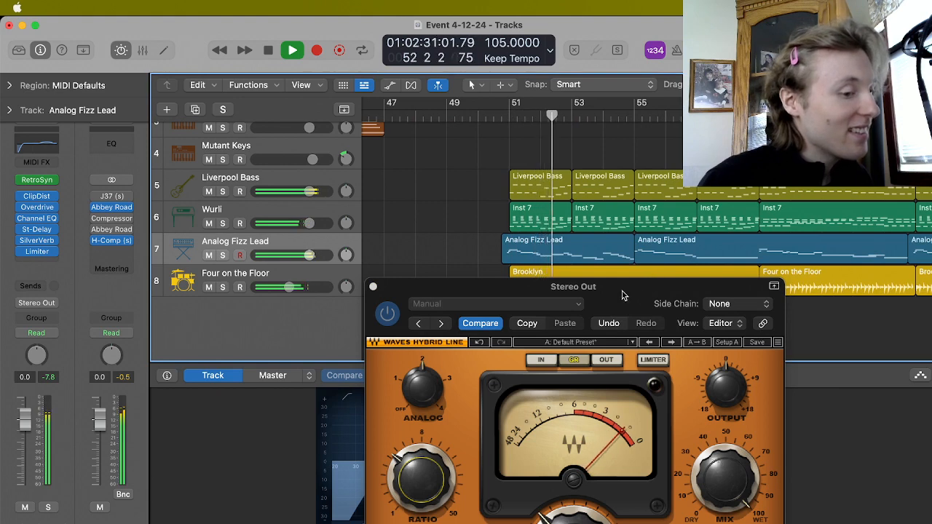
{"action": "left_click_drag", "start_coordinate": [622, 295], "coordinate": [642, 186]}
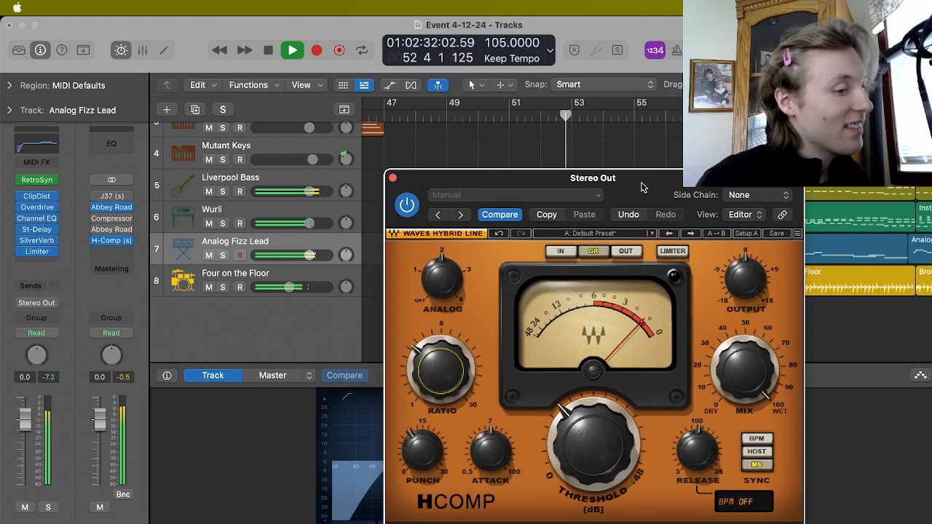
{"action": "left_click", "coordinate": [408, 206]}
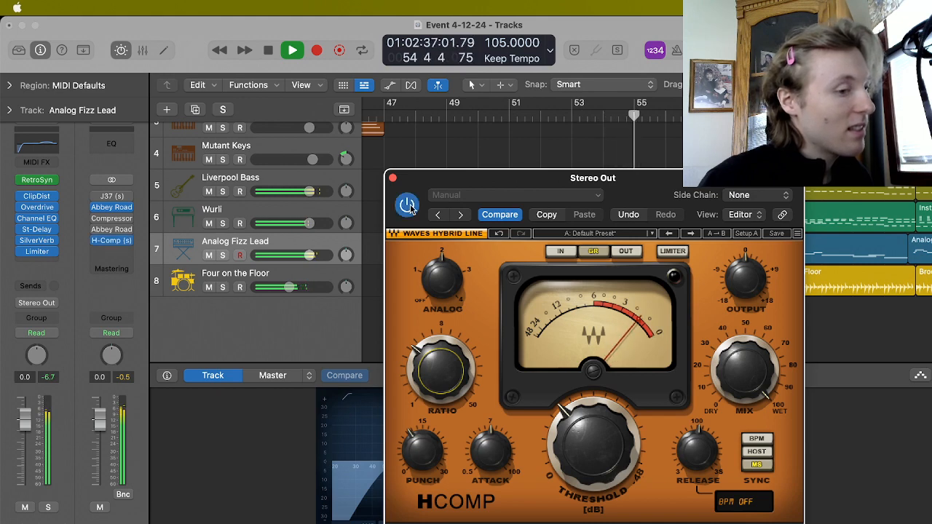
{"action": "left_click", "coordinate": [393, 178]}
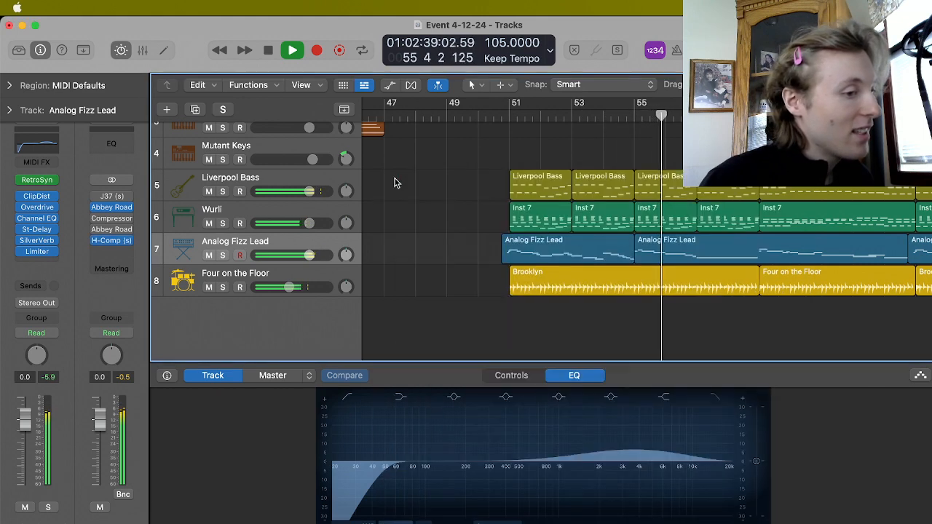
{"action": "key", "text": "space"}
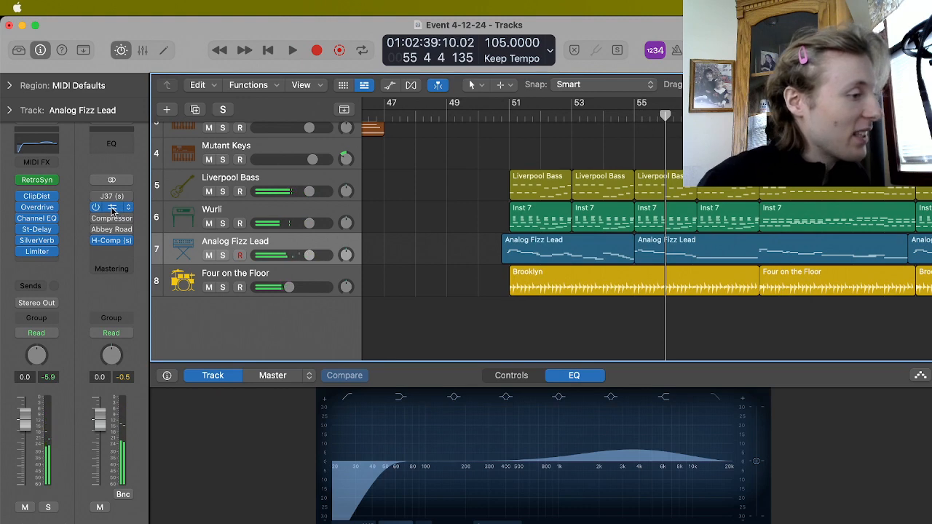
Open the Stereo Out's active Abbey Road RS124 compressor, compare it bypassed and active while playing from bar 51, and close it.
{"action": "left_click", "coordinate": [112, 208]}
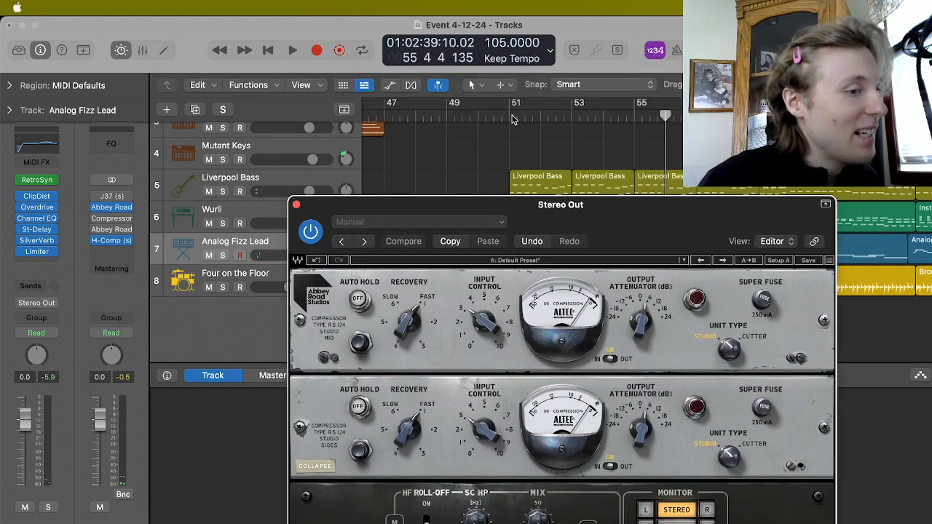
{"action": "left_click", "coordinate": [512, 118]}
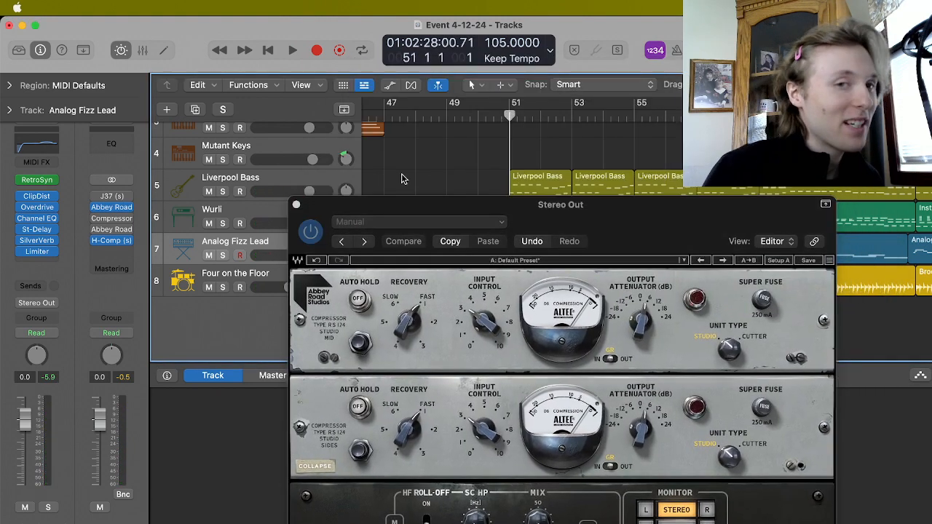
{"action": "key", "text": "space"}
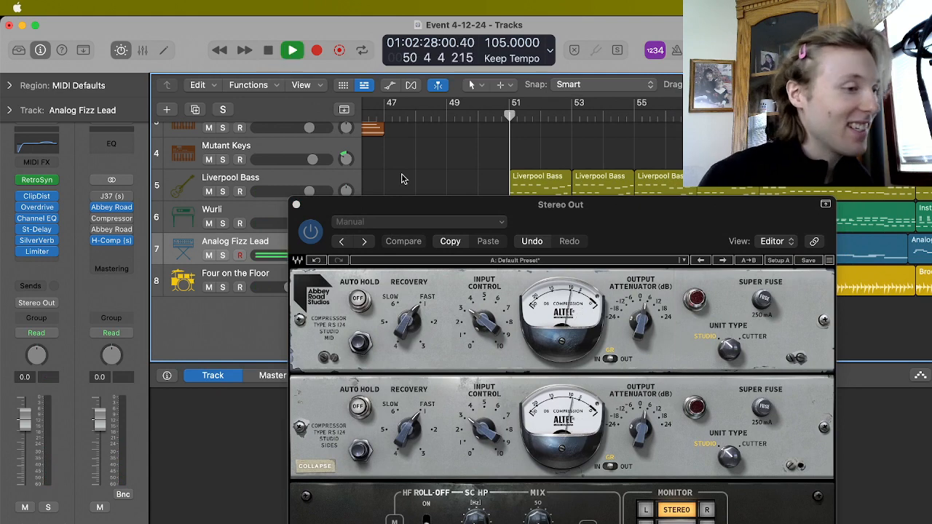
{"action": "left_click", "coordinate": [308, 233]}
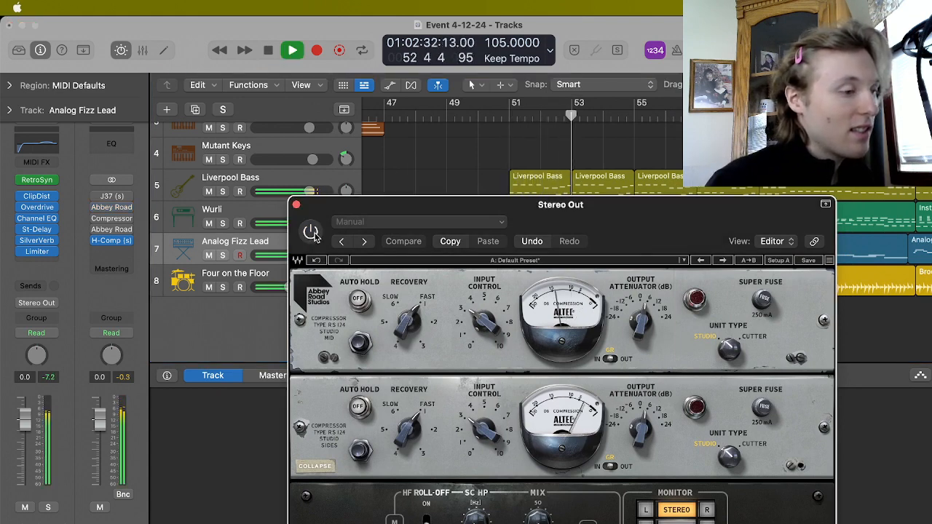
{"action": "left_click", "coordinate": [312, 232]}
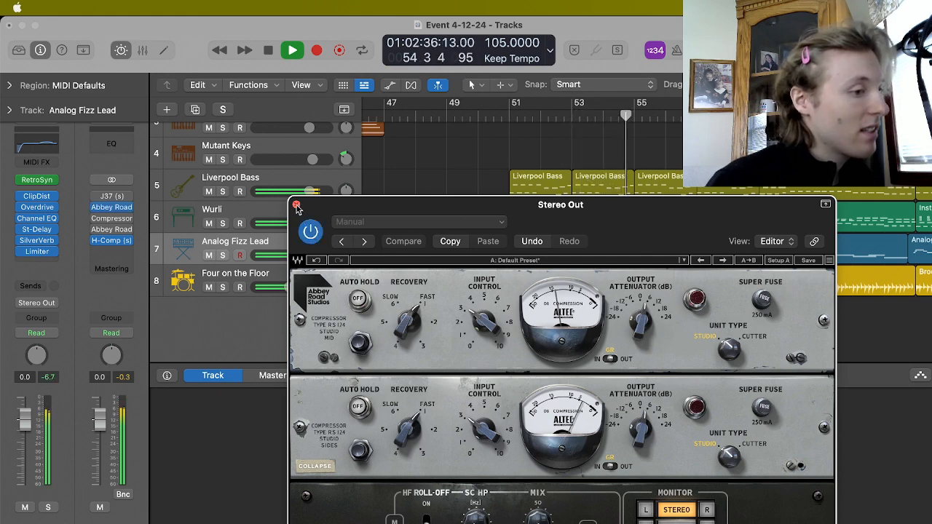
{"action": "left_click", "coordinate": [295, 204]}
Reopen the H-Comp, compare the mix with it bypassed and active twice, close it and stop playback near bar 64.
{"action": "left_click", "coordinate": [111, 240]}
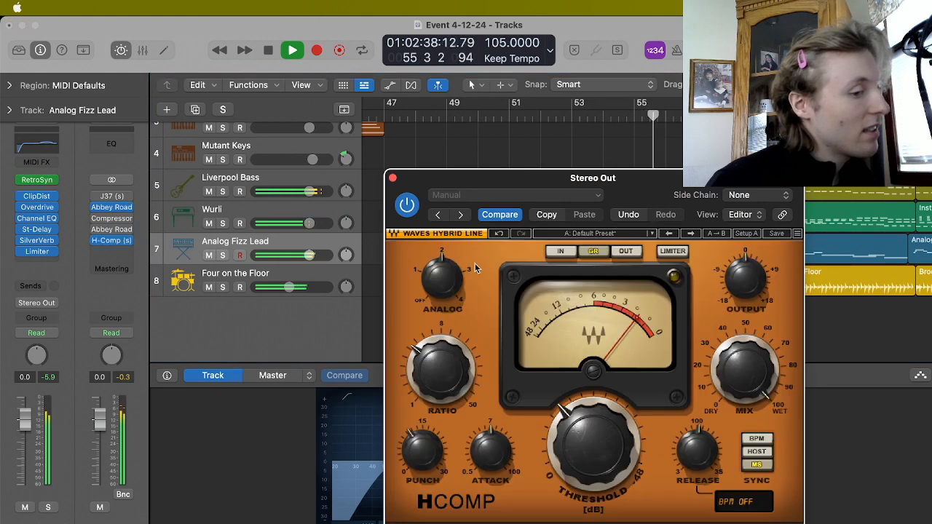
{"action": "left_click", "coordinate": [406, 207]}
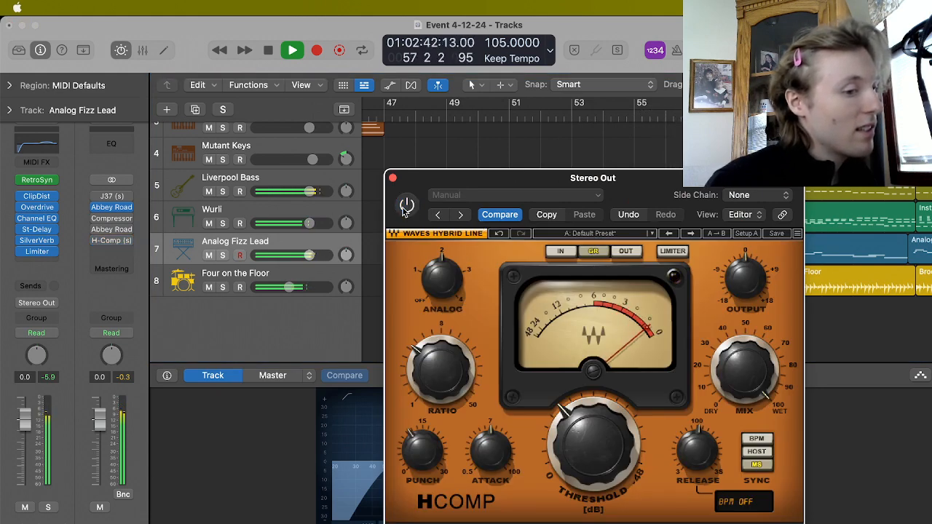
{"action": "left_click", "coordinate": [405, 208]}
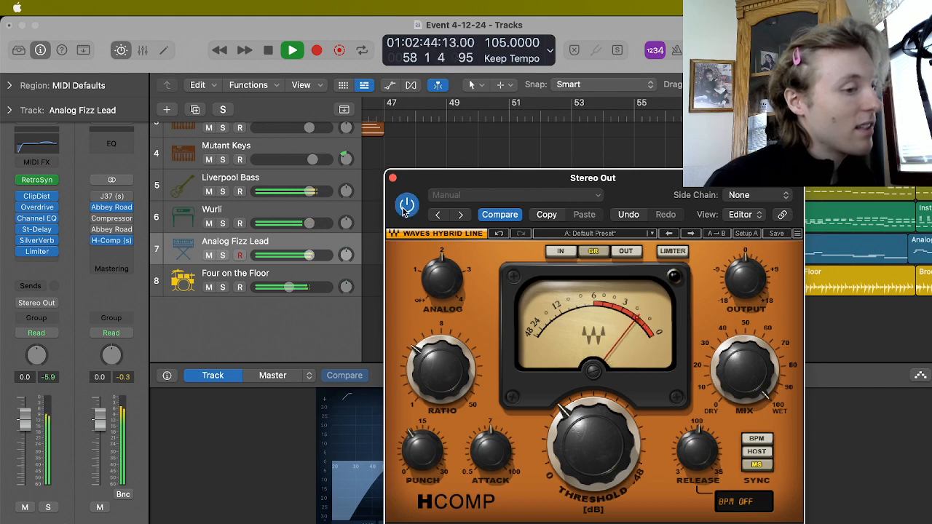
{"action": "left_click", "coordinate": [405, 210]}
{"action": "left_click", "coordinate": [405, 209]}
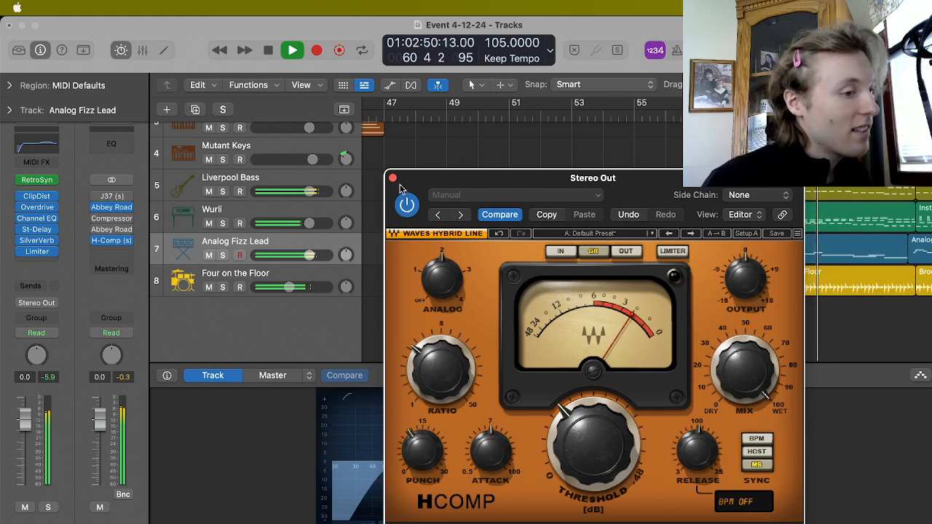
{"action": "left_click", "coordinate": [393, 180]}
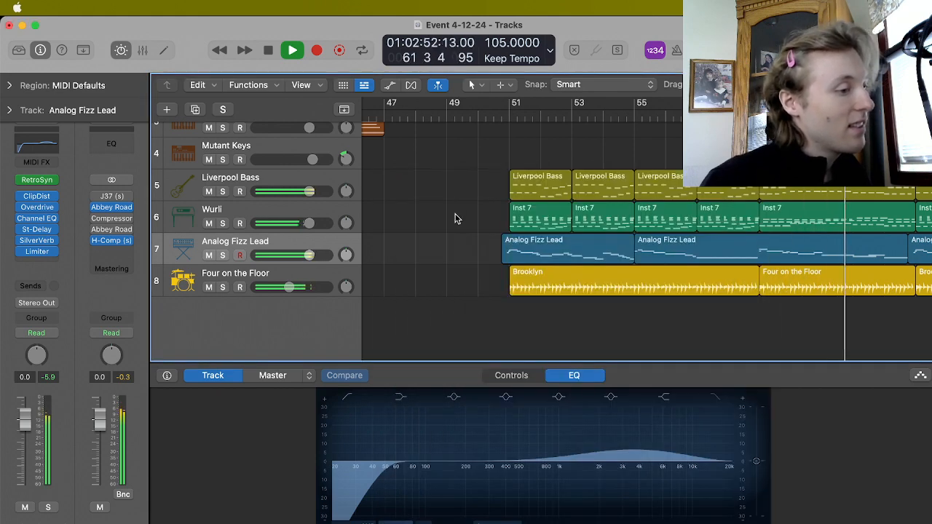
{"action": "scroll", "coordinate": [455, 218], "scroll_direction": "right", "scroll_amount": 10}
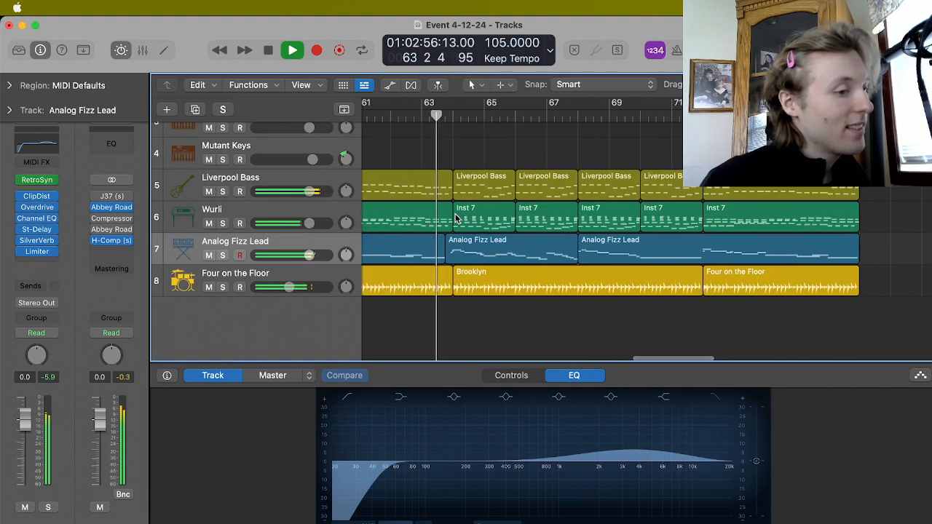
{"action": "key", "text": "space"}
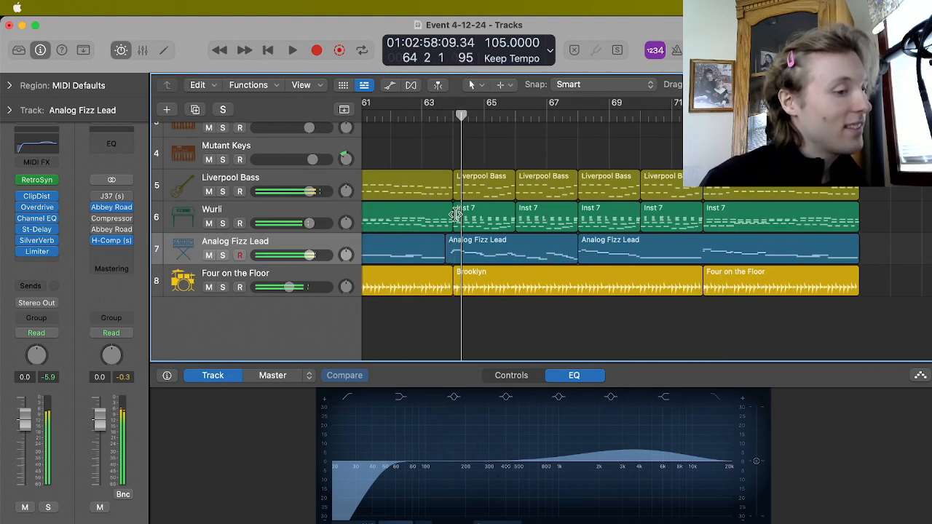
Select the Four on the Floor drum track and open the sound Library for its drummers and kit patches.
{"action": "scroll", "coordinate": [456, 215], "scroll_direction": "left", "scroll_amount": 5}
{"action": "scroll", "coordinate": [456, 215], "scroll_direction": "left", "scroll_amount": 3}
{"action": "left_click", "coordinate": [317, 282]}
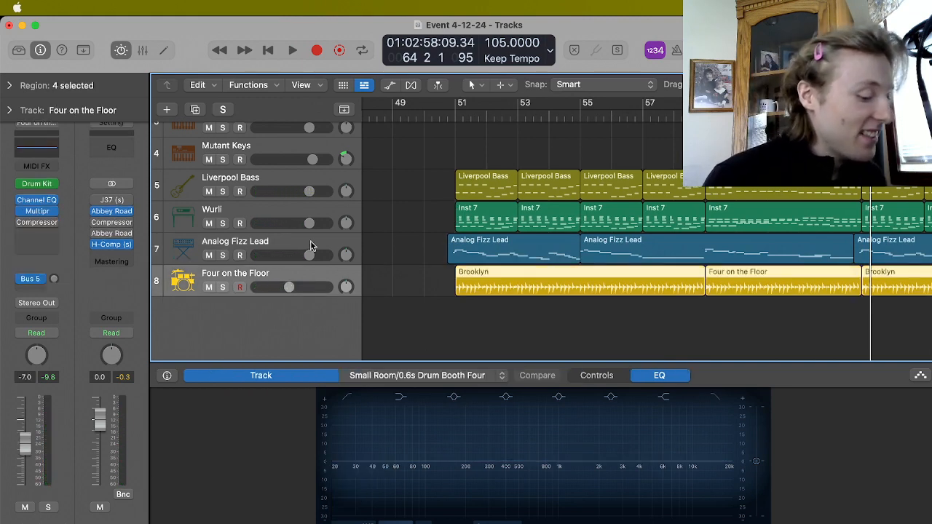
{"action": "key", "text": "y"}
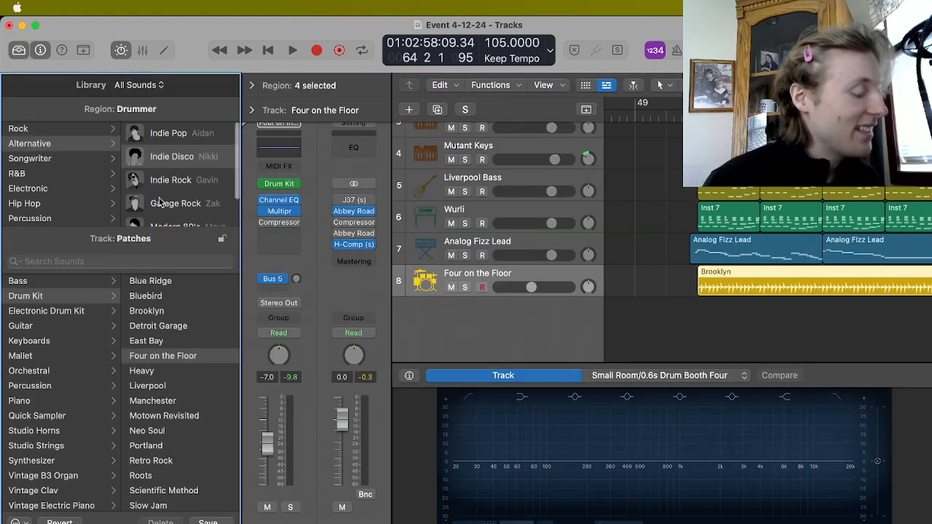
Load the Four on the Floor+ patch from the Drum Kit Producer Kits onto the drum track.
{"action": "scroll", "coordinate": [181, 356], "scroll_direction": "down", "scroll_amount": 5}
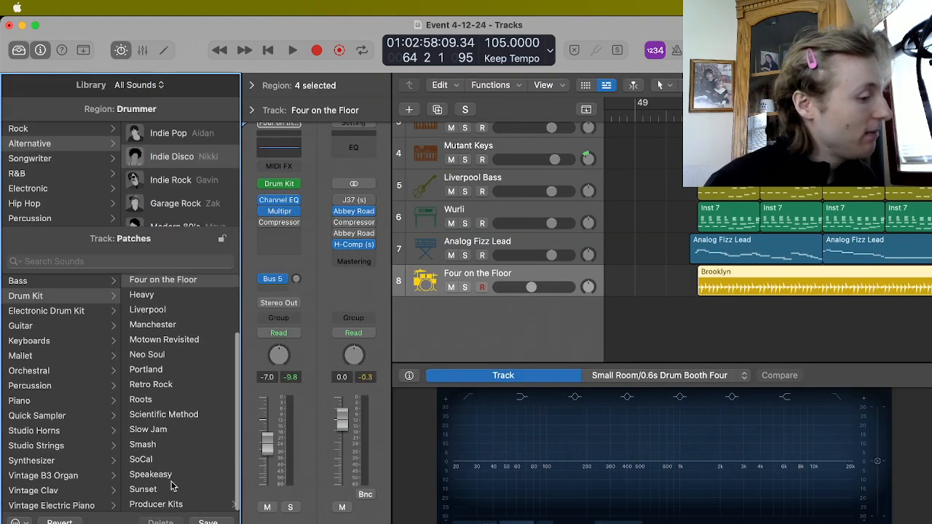
{"action": "left_click", "coordinate": [157, 504]}
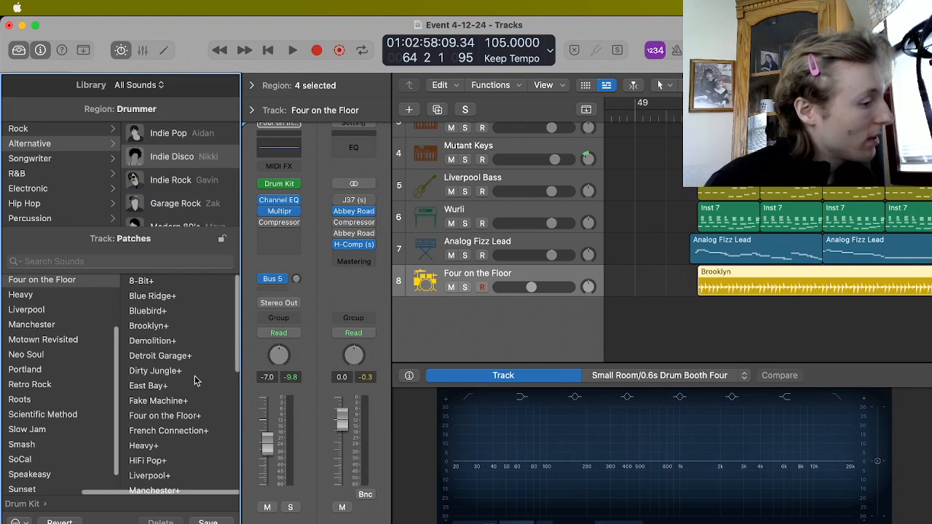
{"action": "scroll", "coordinate": [195, 380], "scroll_direction": "down", "scroll_amount": 1}
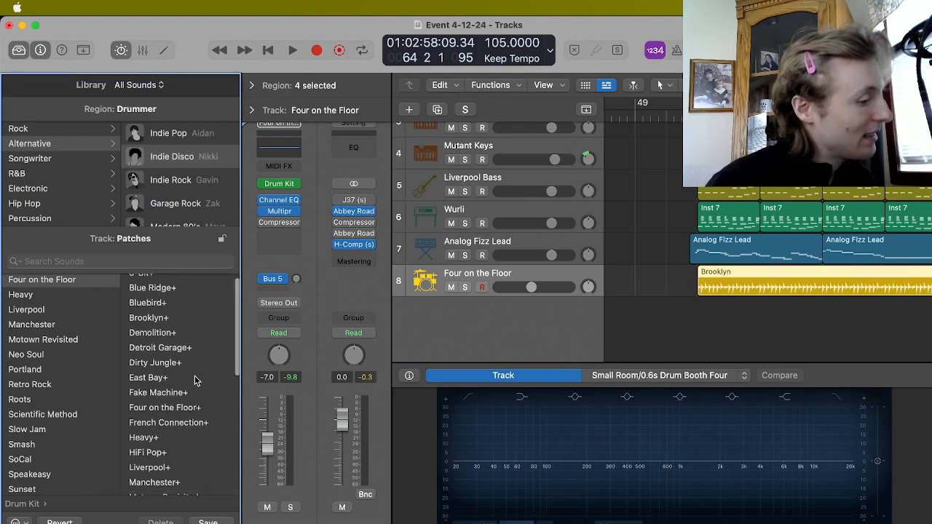
{"action": "left_click", "coordinate": [182, 409]}
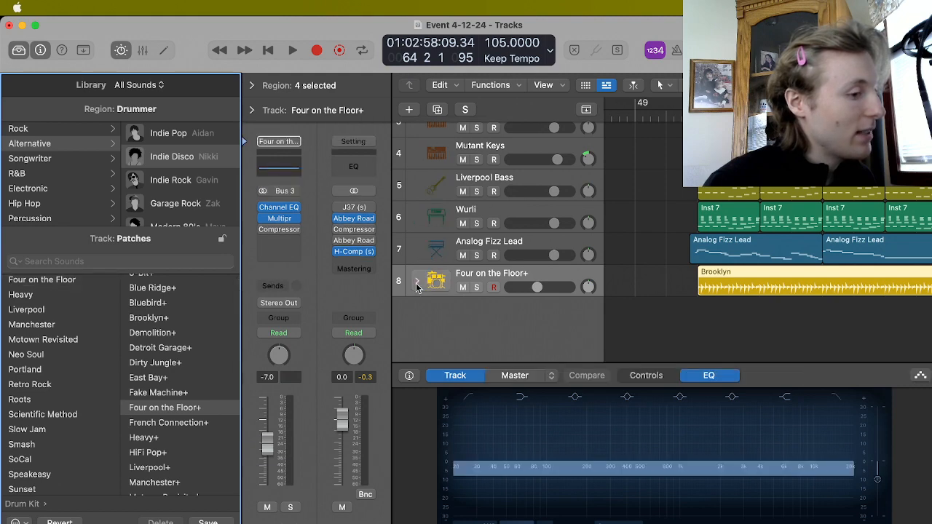
Expand the Four on the Floor+ track stack, close the Library and look through the individual drum channels.
{"action": "left_click", "coordinate": [417, 282]}
{"action": "scroll", "coordinate": [513, 289], "scroll_direction": "down", "scroll_amount": 4}
{"action": "key", "text": "y"}
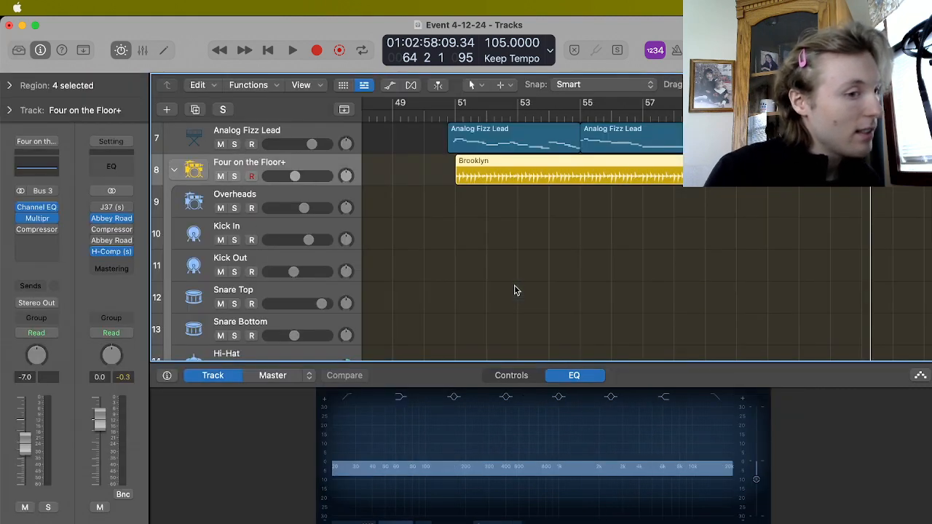
{"action": "left_click", "coordinate": [514, 290]}
{"action": "scroll", "coordinate": [368, 230], "scroll_direction": "down", "scroll_amount": 3}
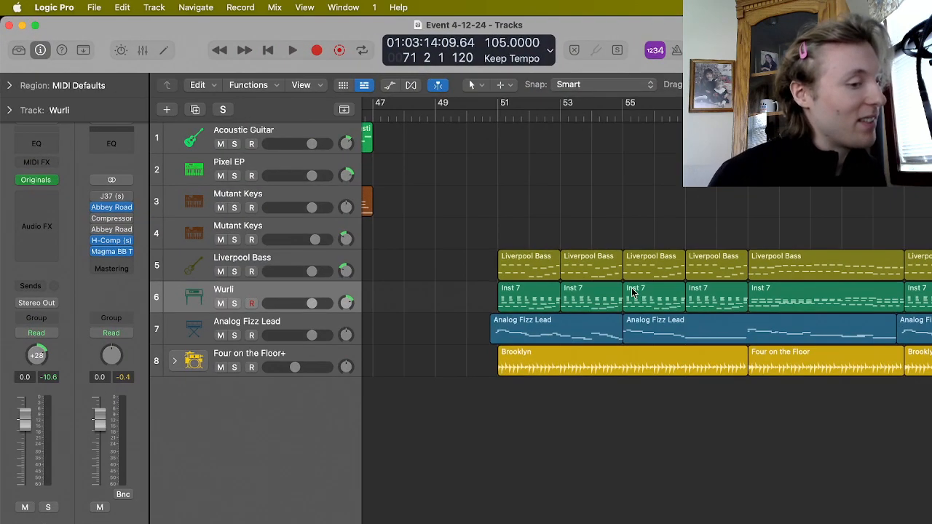
Move the playhead to bar 50, load the Classic preset in the Wurli track's Originals instrument and audition it.
{"action": "scroll", "coordinate": [631, 291], "scroll_direction": "left", "scroll_amount": 5}
{"action": "scroll", "coordinate": [631, 291], "scroll_direction": "right", "scroll_amount": 6}
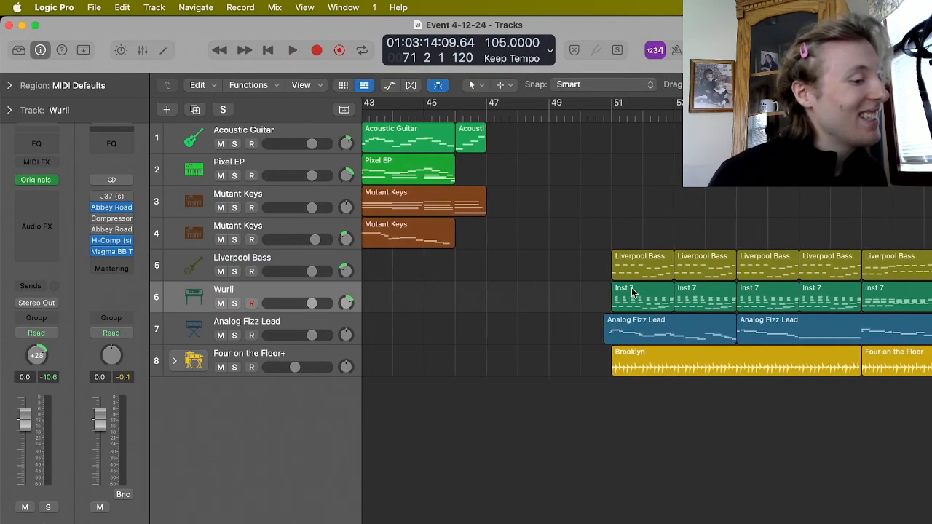
{"action": "left_click", "coordinate": [447, 109]}
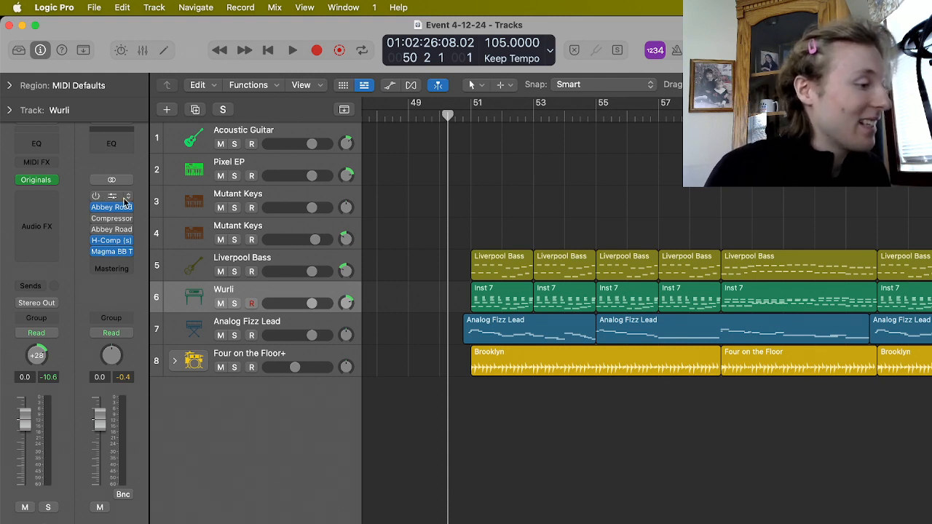
{"action": "left_click", "coordinate": [44, 182]}
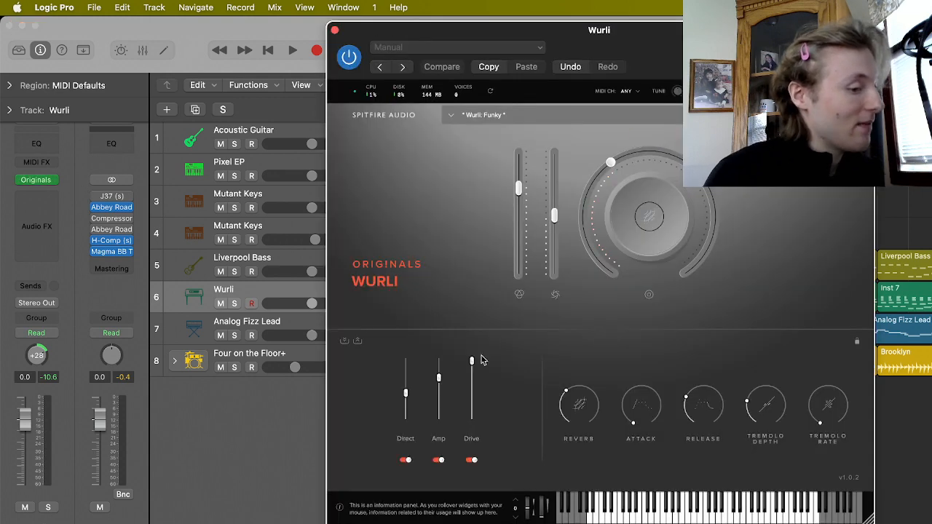
{"action": "left_click", "coordinate": [534, 114]}
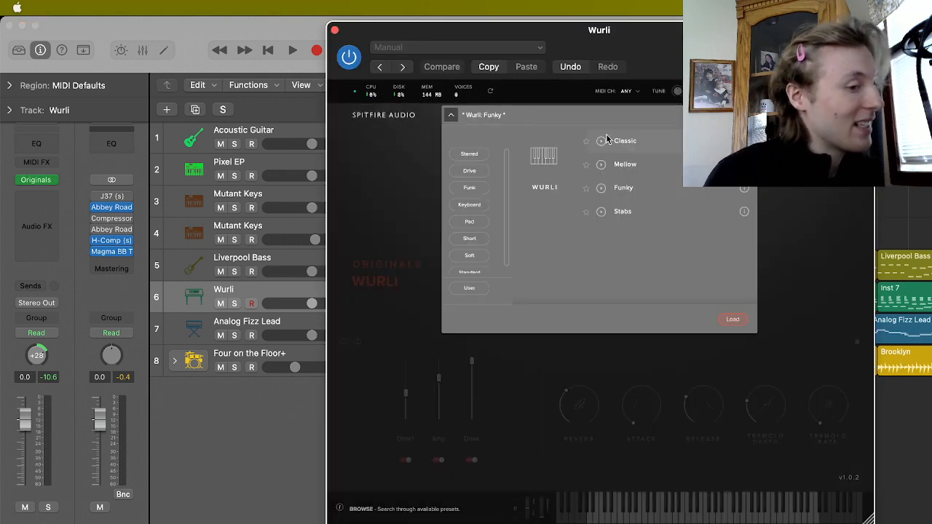
{"action": "left_click", "coordinate": [653, 142]}
{"action": "left_click", "coordinate": [732, 319]}
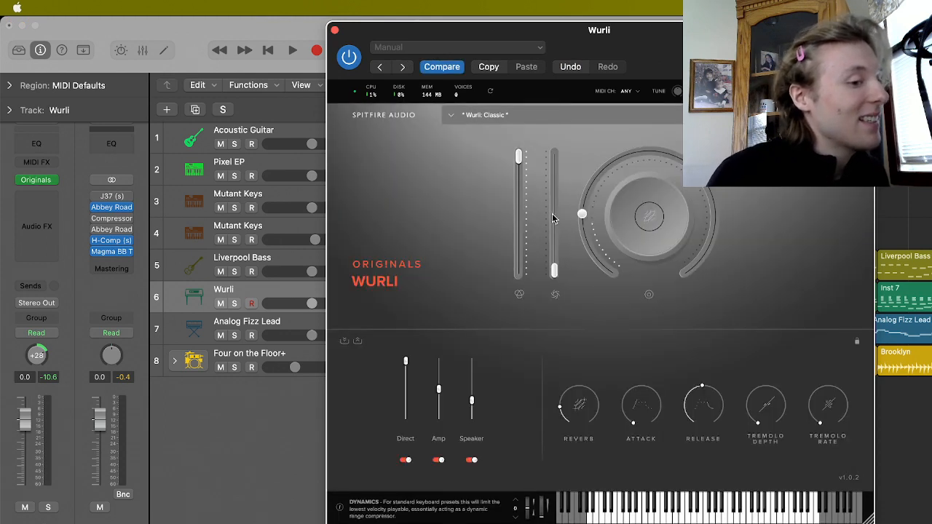
{"action": "key", "text": "space"}
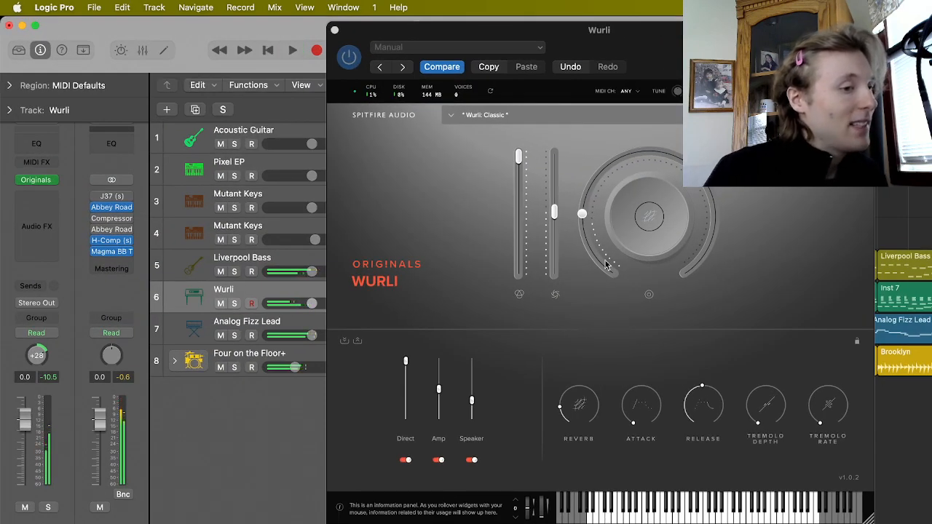
Load the Funky preset in the Wurli instrument and raise its large reverb knob to about 39%.
{"action": "left_click", "coordinate": [575, 112]}
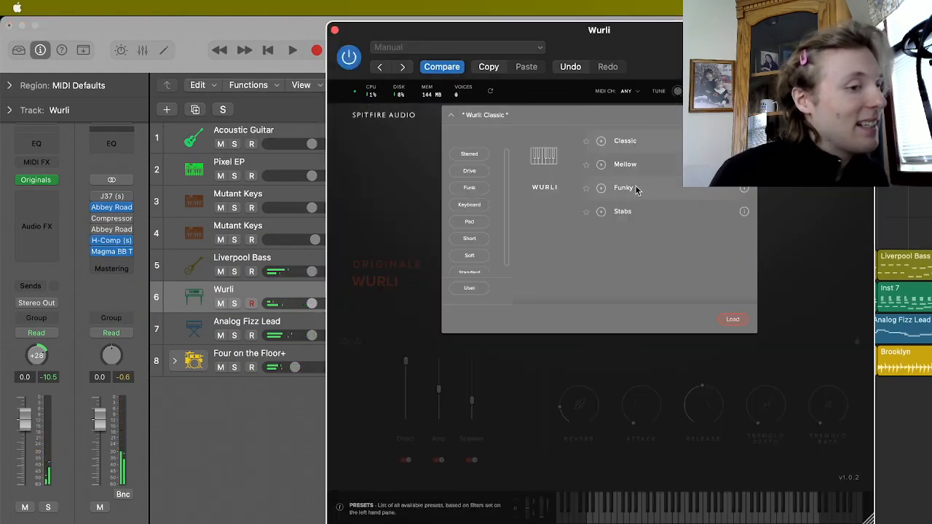
{"action": "left_click", "coordinate": [735, 320]}
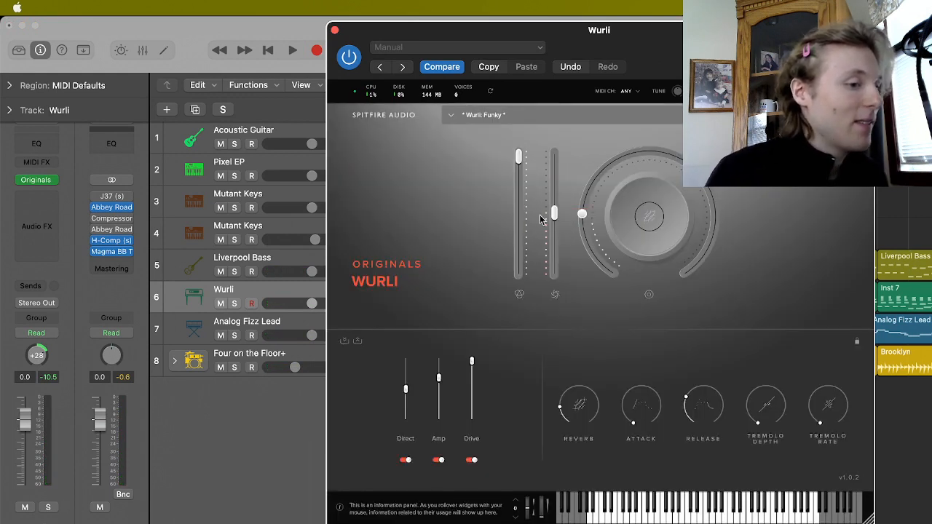
{"action": "left_click_drag", "start_coordinate": [614, 171], "coordinate": [613, 160]}
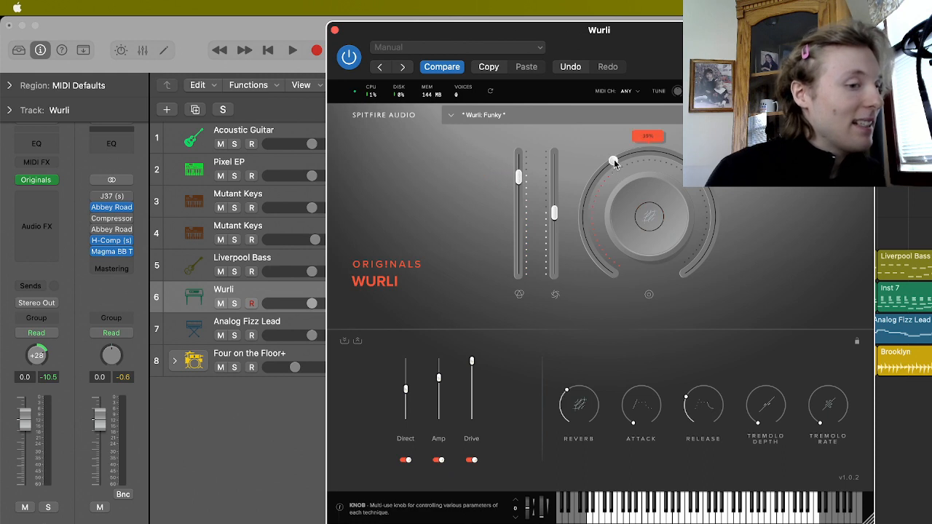
Play the section while setting the Wurli's dynamics to about the middle, and close the instrument window.
{"action": "key", "text": "space"}
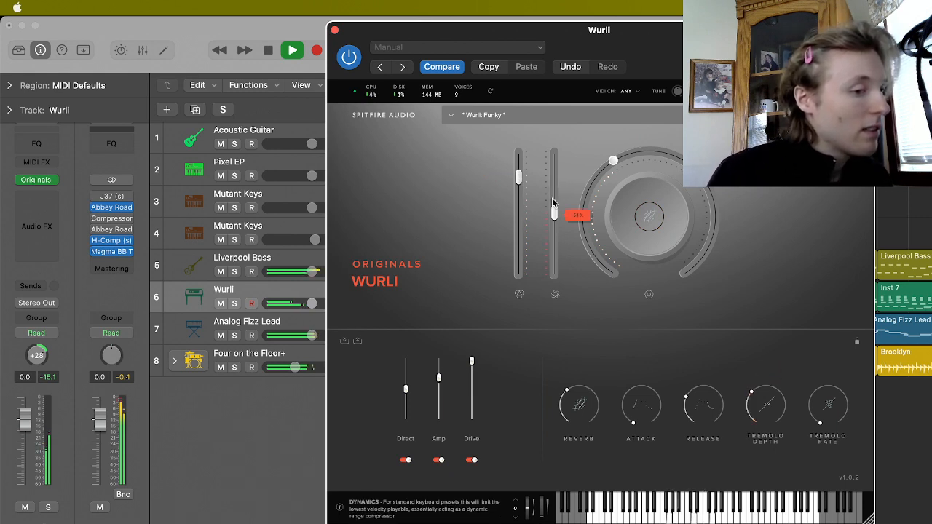
{"action": "left_click_drag", "start_coordinate": [551, 205], "coordinate": [554, 215]}
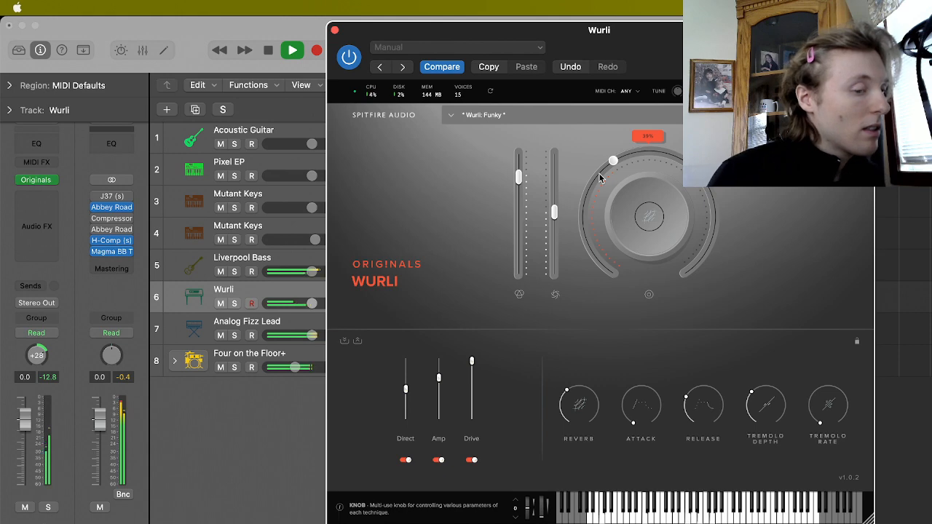
{"action": "left_click", "coordinate": [335, 31]}
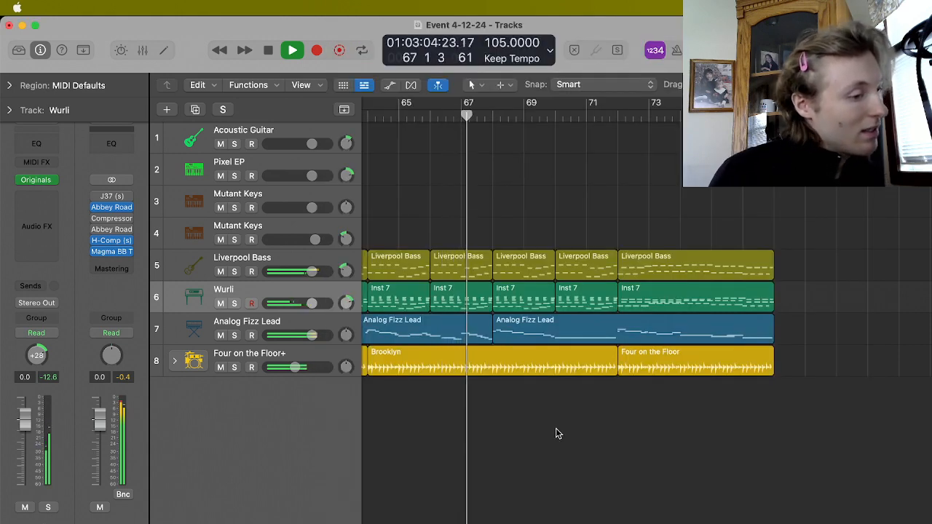
Briefly solo the Wurli track during playback, unsolo it and stop near bar 69.
{"action": "scroll", "coordinate": [555, 433], "scroll_direction": "left", "scroll_amount": 5}
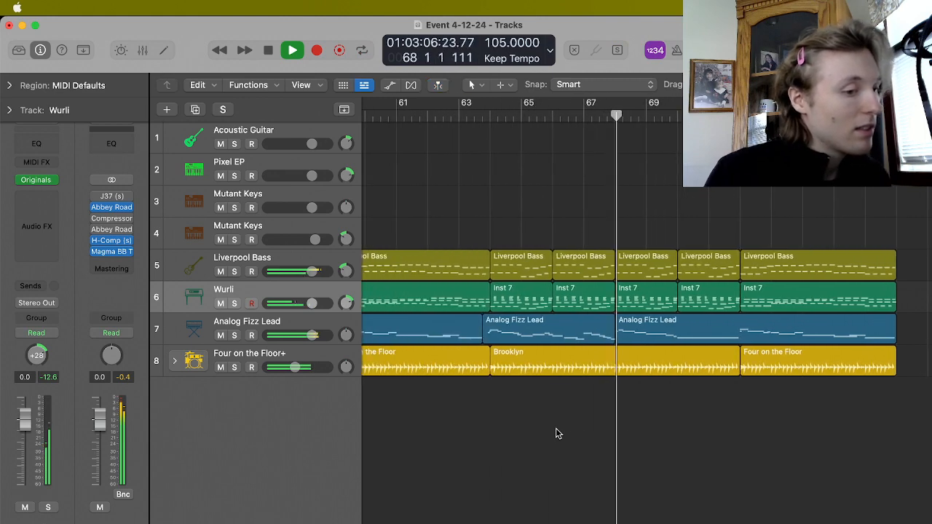
{"action": "key", "text": "s"}
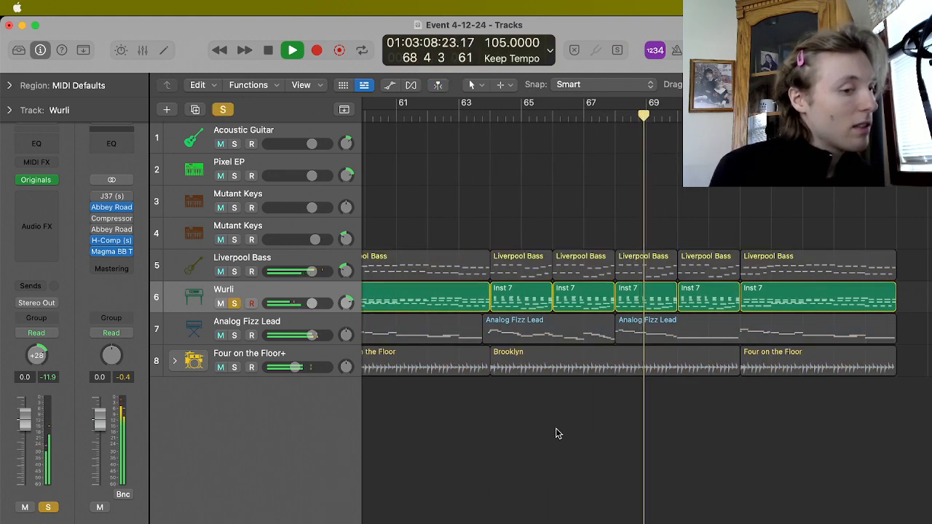
{"action": "key", "text": "s"}
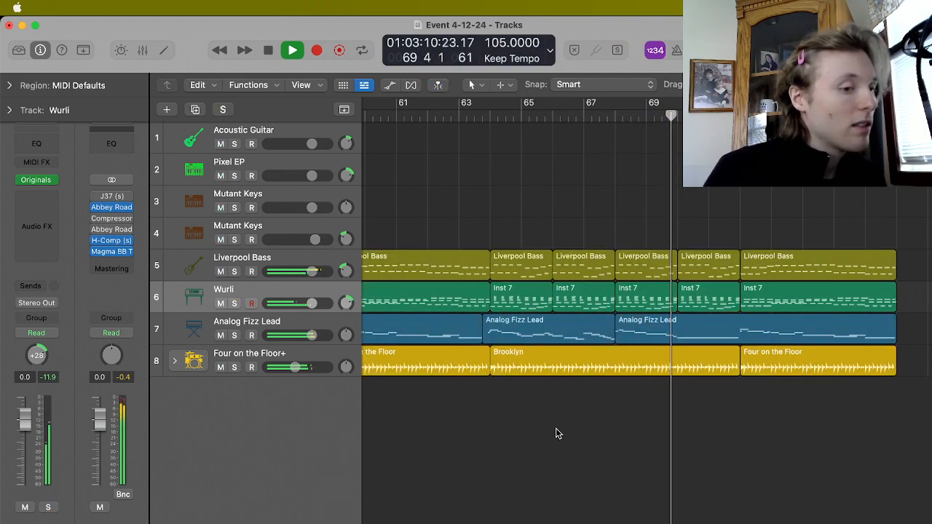
{"action": "key", "text": "space"}
Return the playhead to bar 50, play the full mix and stop near bar 55.
{"action": "scroll", "coordinate": [555, 434], "scroll_direction": "left", "scroll_amount": 8}
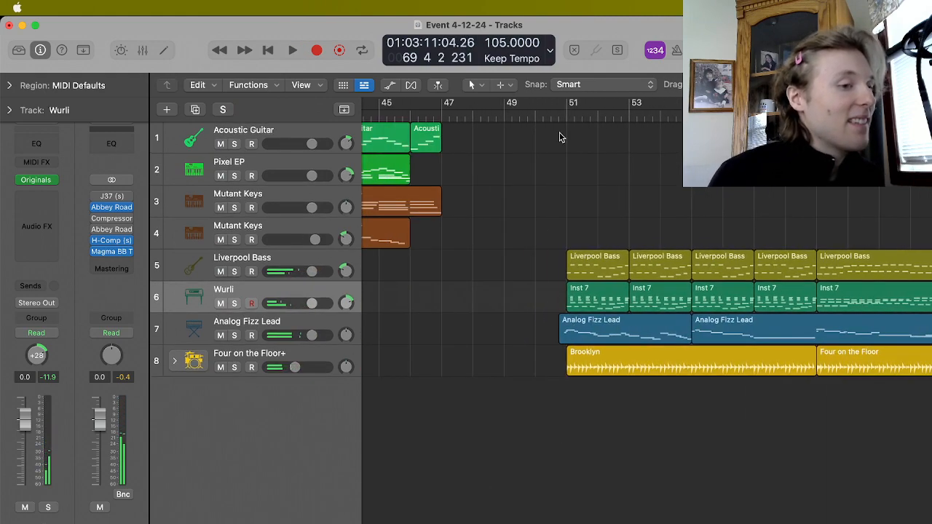
{"action": "left_click", "coordinate": [562, 116]}
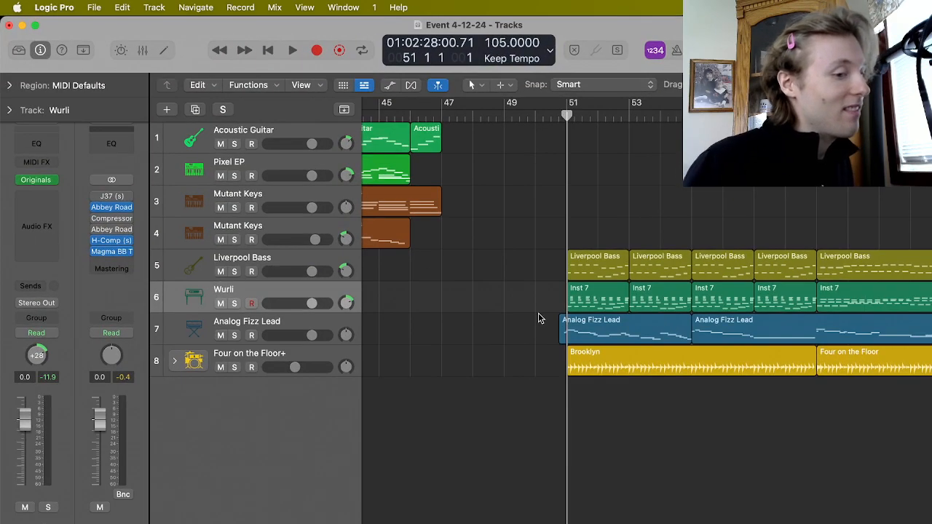
{"action": "scroll", "coordinate": [270, 187], "scroll_direction": "right", "scroll_amount": 3}
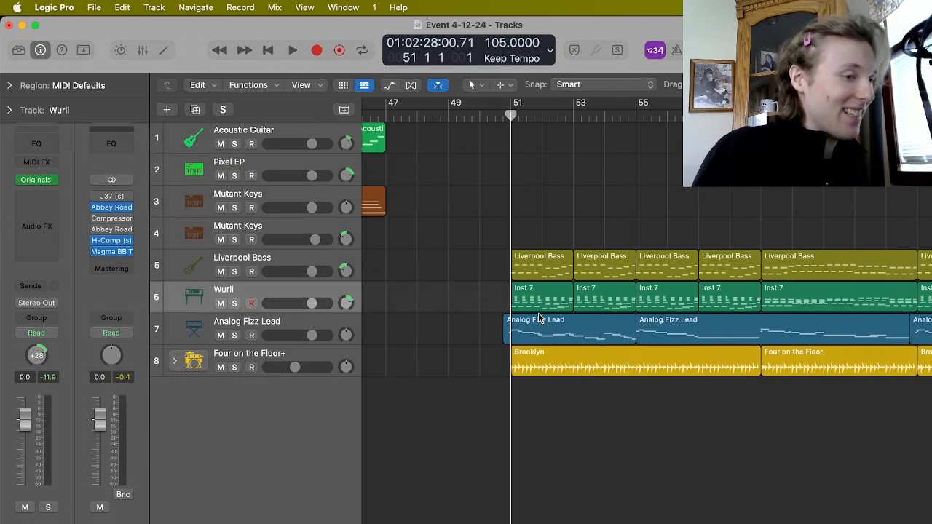
{"action": "left_click", "coordinate": [480, 115]}
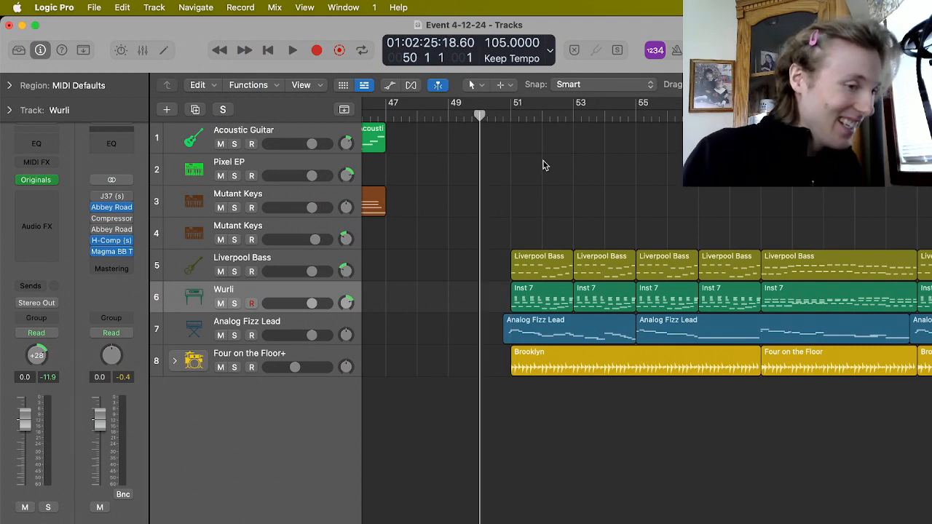
{"action": "key", "text": "space"}
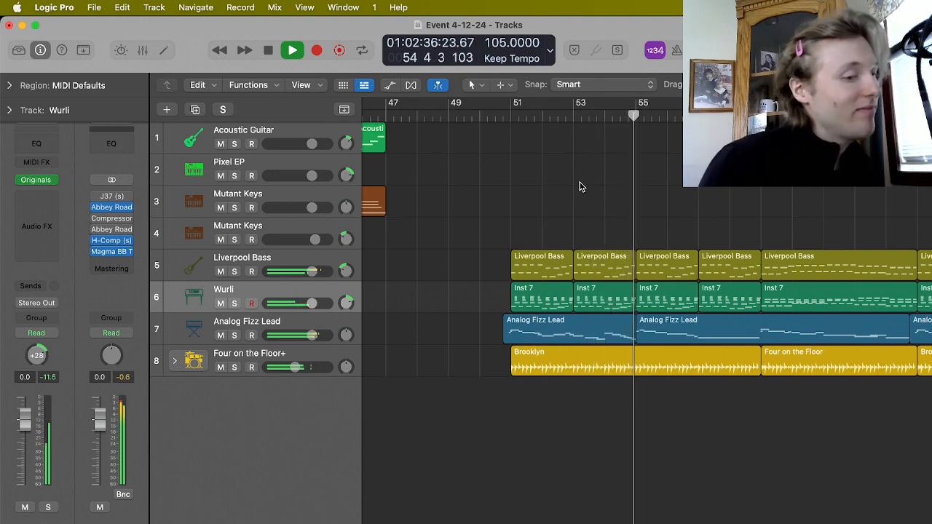
{"action": "key", "text": "space"}
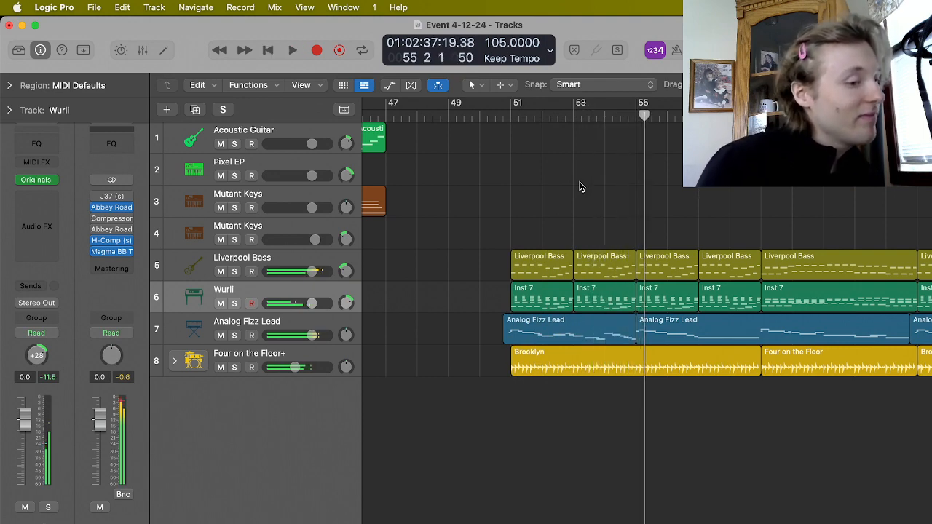
Select the Liverpool Bass track, open its Smart Controls and raise the Exciter to about 8.8%.
{"action": "left_click", "coordinate": [331, 323]}
{"action": "left_click", "coordinate": [293, 266]}
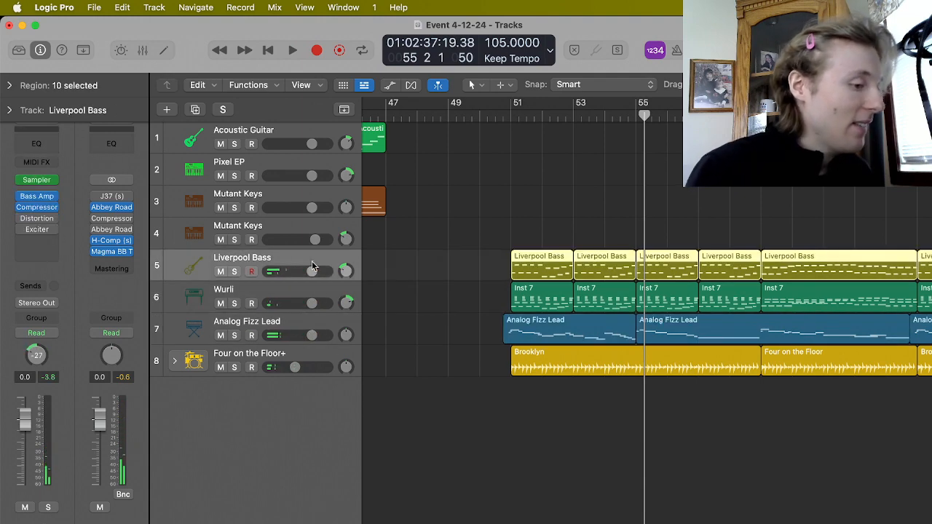
{"action": "key", "text": "b"}
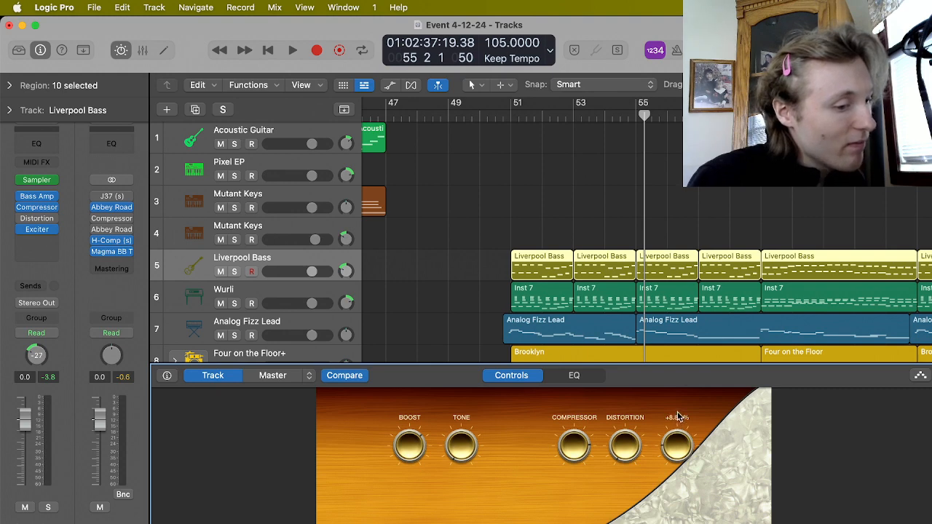
{"action": "scroll", "coordinate": [659, 264], "scroll_direction": "down", "scroll_amount": 5}
{"action": "scroll", "coordinate": [579, 211], "scroll_direction": "right", "scroll_amount": 2}
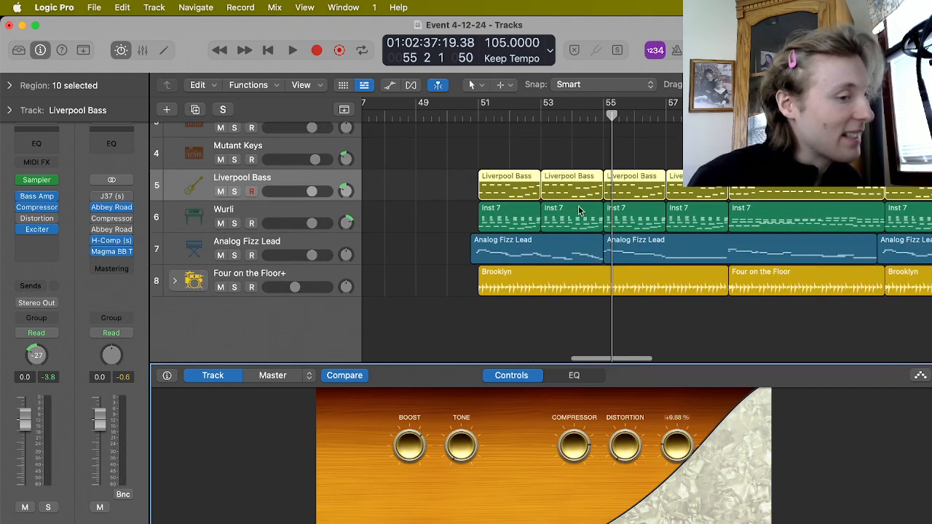
Play from bar 50, raise the bass Exciter's harmonics to about 20.5%, close its window and deselect the bass regions.
{"action": "left_click", "coordinate": [446, 118]}
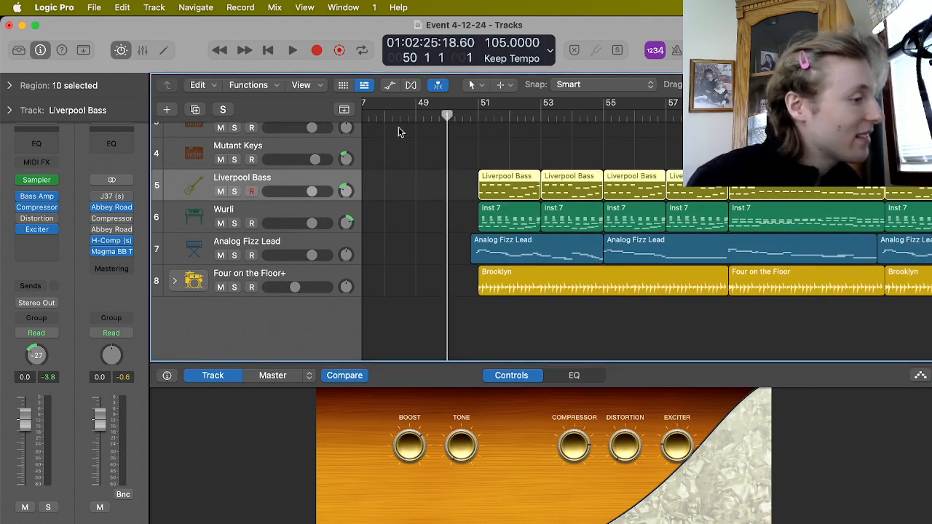
{"action": "left_click", "coordinate": [36, 230]}
{"action": "key", "text": "space"}
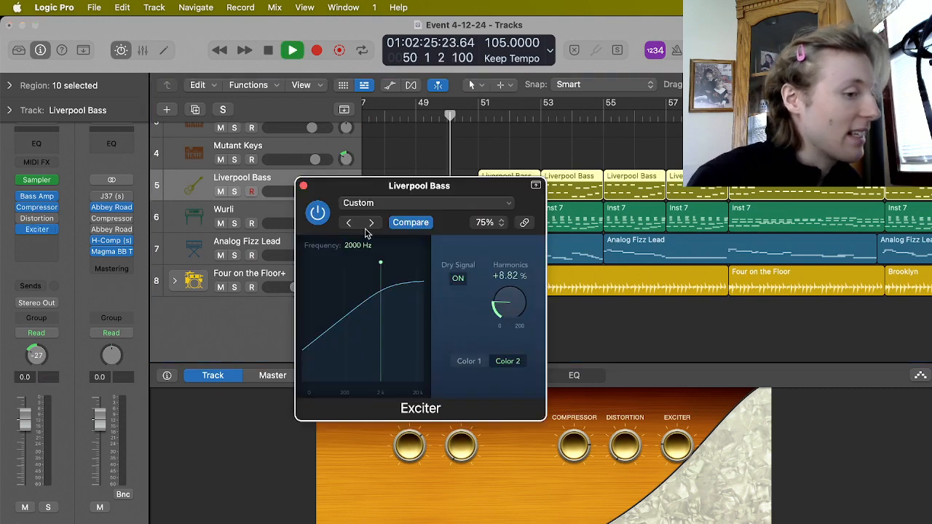
{"action": "left_click_drag", "start_coordinate": [674, 451], "coordinate": [675, 449]}
{"action": "left_click_drag", "start_coordinate": [508, 319], "coordinate": [511, 306]}
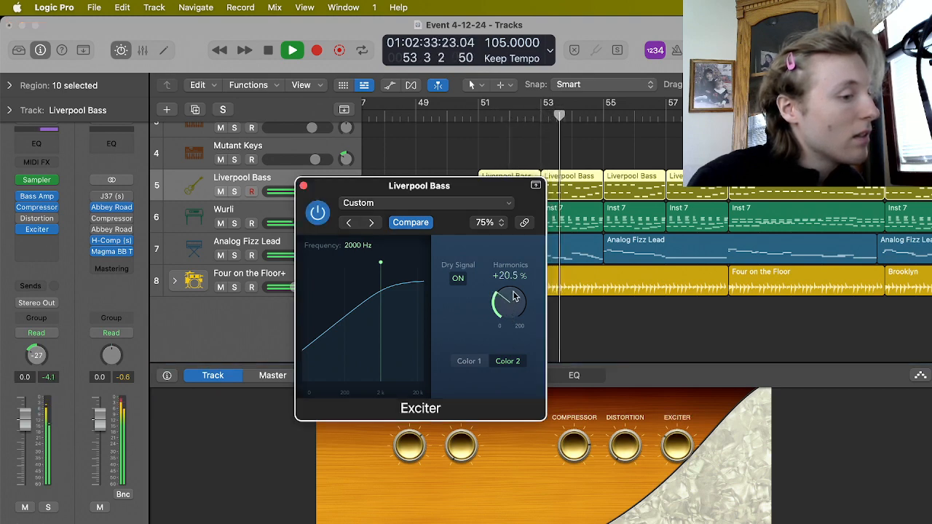
{"action": "left_click", "coordinate": [303, 185]}
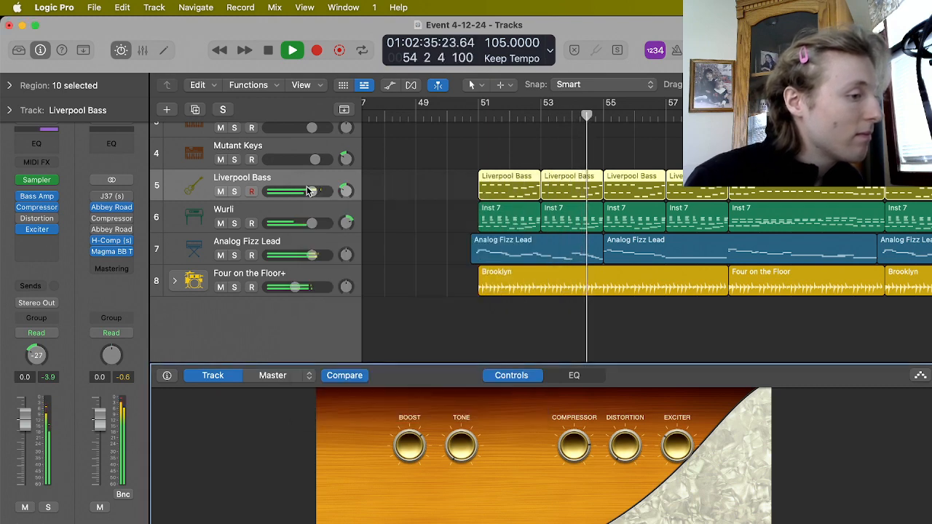
{"action": "left_click", "coordinate": [486, 324]}
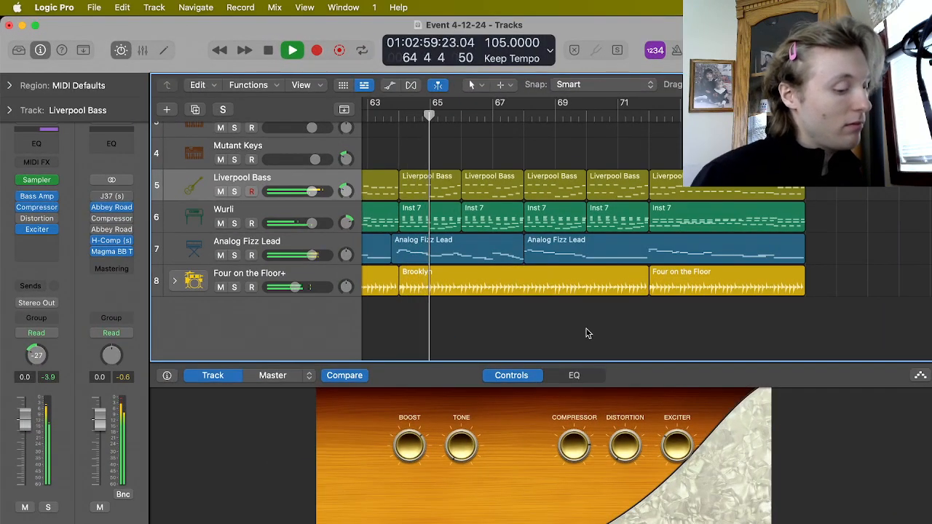
Hide the Smart Controls and stop playback near bar 65.
{"action": "key", "text": "b"}
{"action": "key", "text": "space"}
{"action": "scroll", "coordinate": [588, 334], "scroll_direction": "left", "scroll_amount": 5}
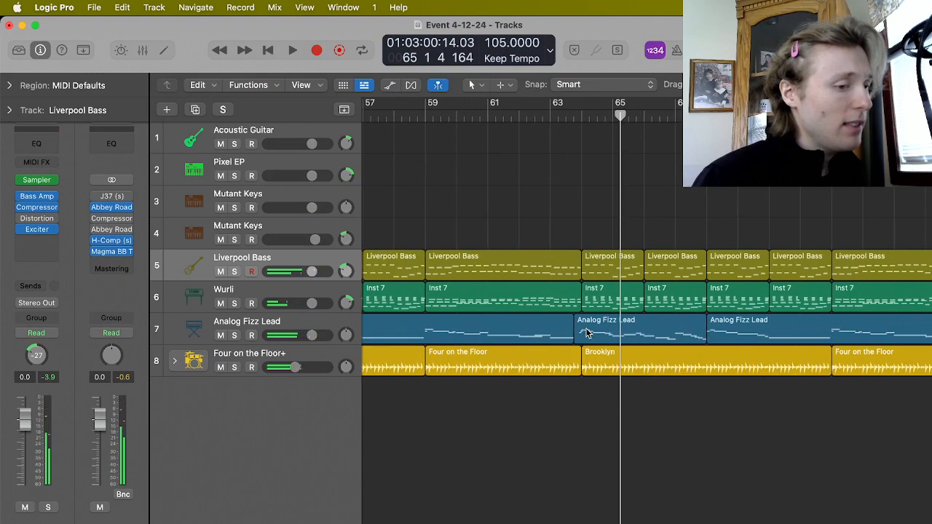
{"action": "scroll", "coordinate": [587, 333], "scroll_direction": "left", "scroll_amount": 5}
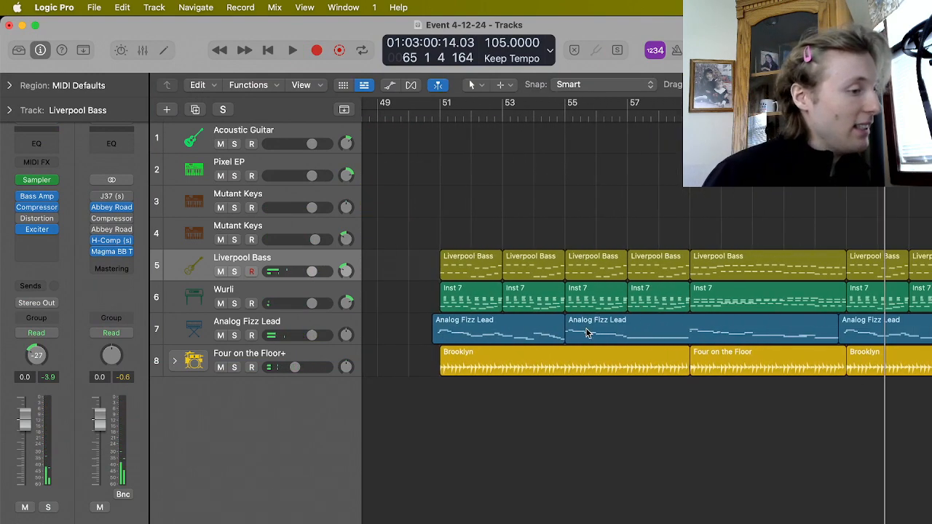
{"action": "scroll", "coordinate": [585, 328], "scroll_direction": "right", "scroll_amount": 10}
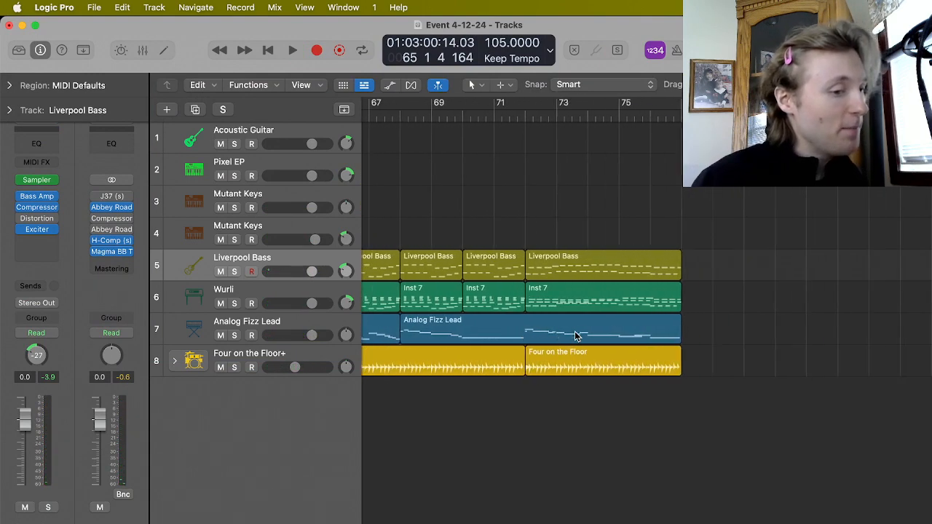
{"action": "scroll", "coordinate": [574, 331], "scroll_direction": "left", "scroll_amount": 15}
{"action": "scroll", "coordinate": [575, 331], "scroll_direction": "right", "scroll_amount": 5}
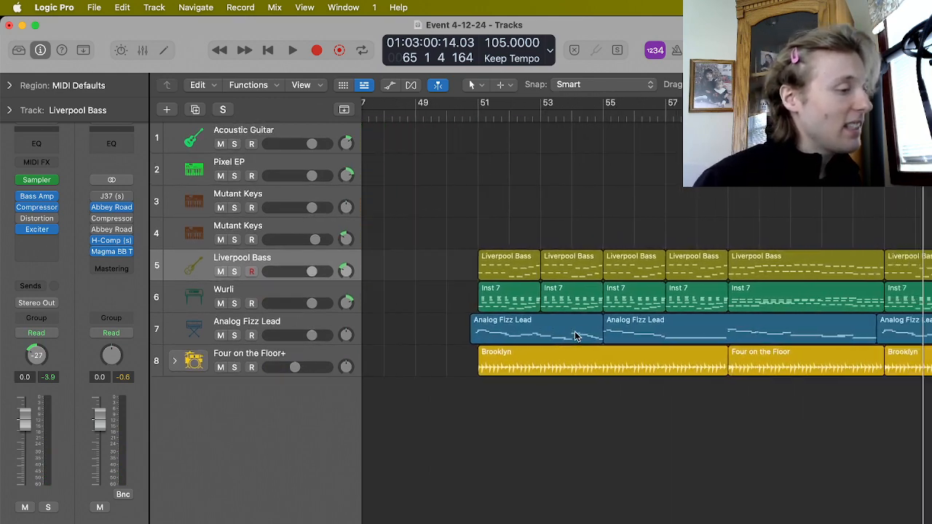
{"action": "scroll", "coordinate": [574, 331], "scroll_direction": "right", "scroll_amount": 1}
{"action": "left_click", "coordinate": [107, 263]}
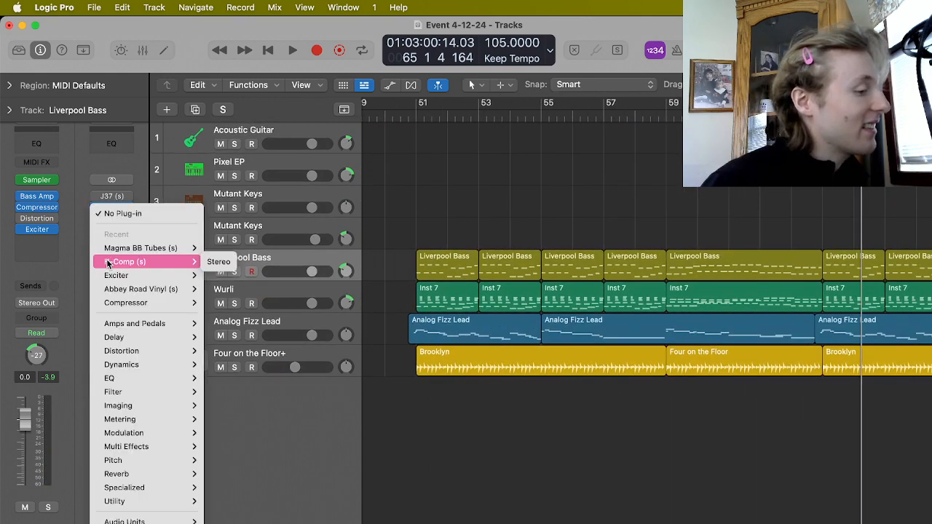
{"action": "mouse_move", "coordinate": [157, 329]}
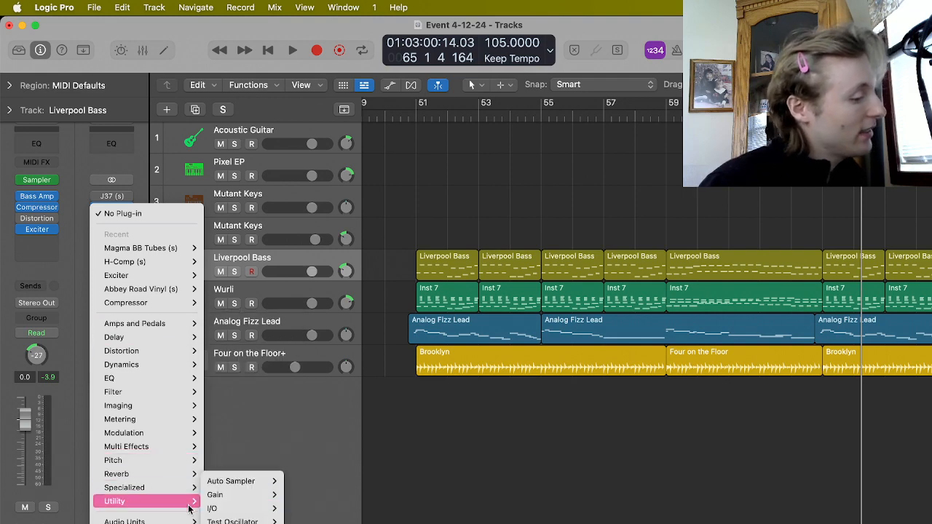
{"action": "mouse_move", "coordinate": [188, 521]}
{"action": "mouse_move", "coordinate": [218, 521]}
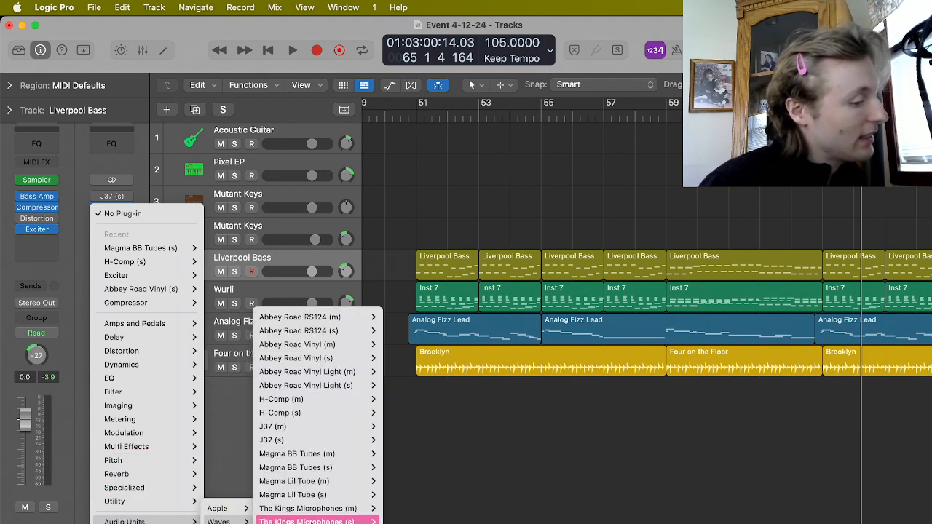
{"action": "mouse_move", "coordinate": [322, 484]}
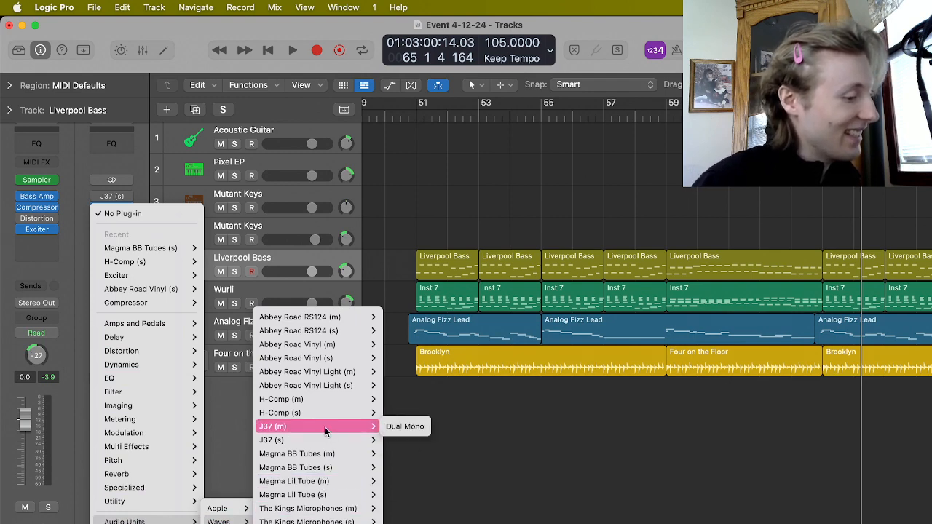
{"action": "mouse_move", "coordinate": [325, 407]}
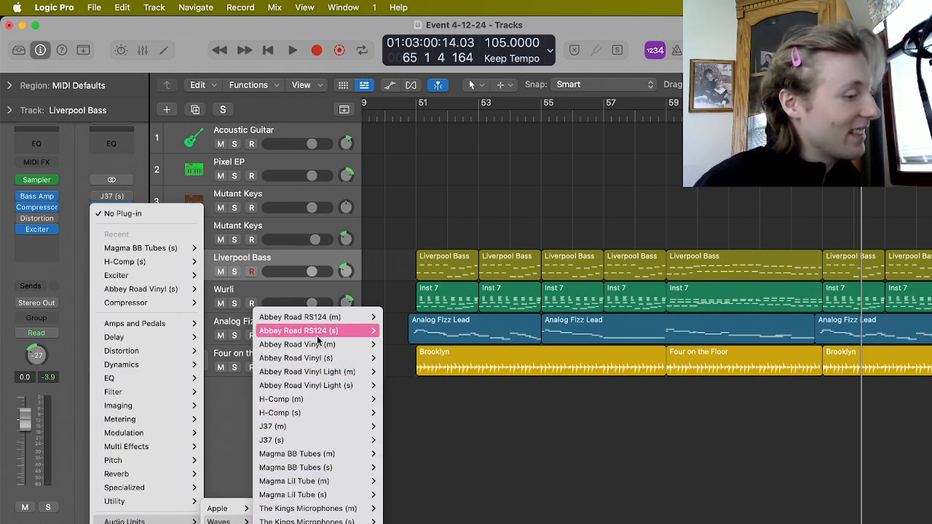
{"action": "mouse_move", "coordinate": [318, 337]}
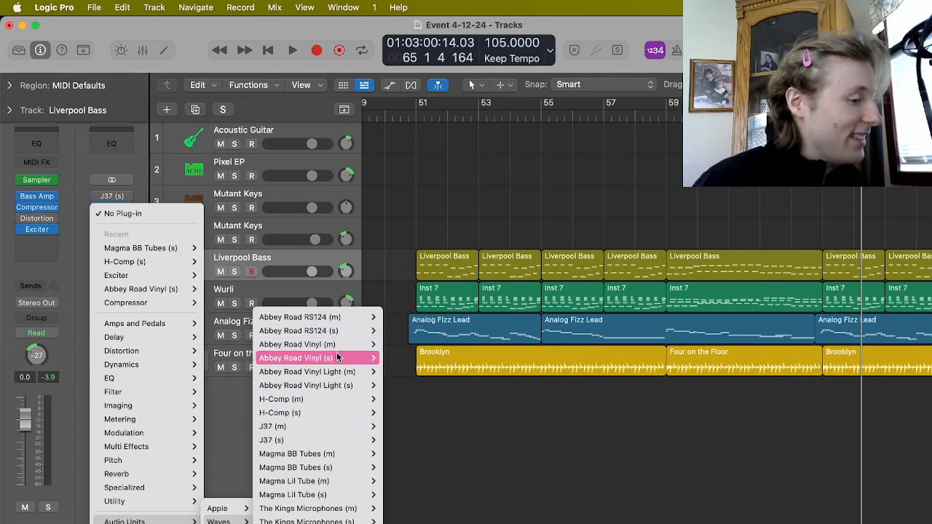
{"action": "mouse_move", "coordinate": [335, 362]}
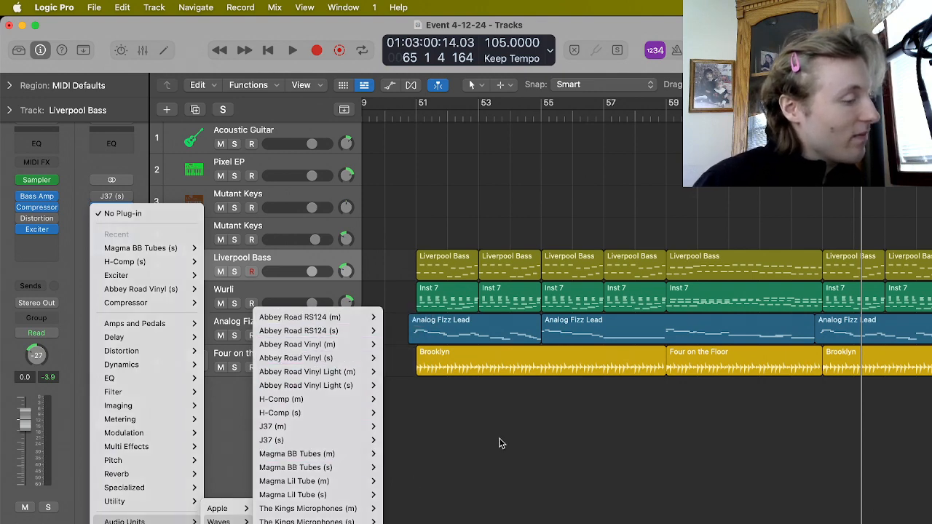
{"action": "left_click", "coordinate": [500, 443]}
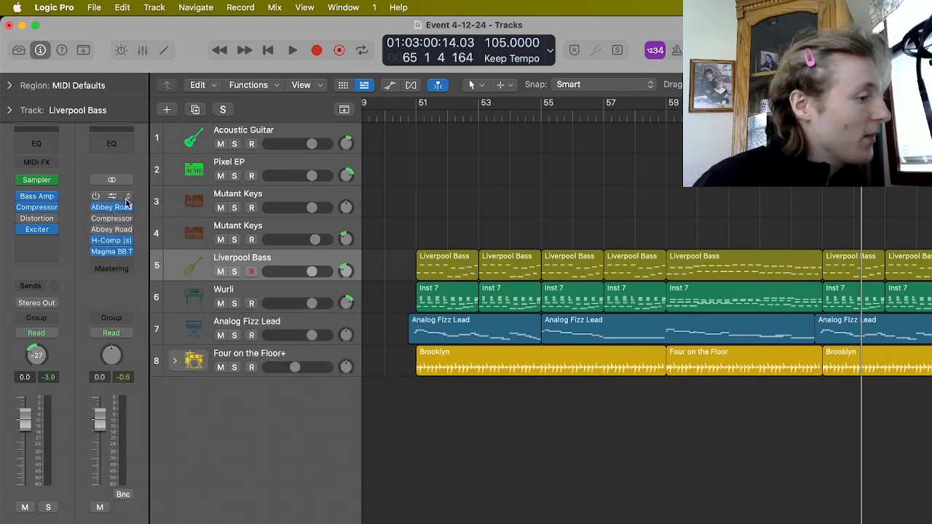
Audition the first J37 plug-in on the output channel while playing from about bar 50, and bypass it again.
{"action": "scroll", "coordinate": [408, 182], "scroll_direction": "left", "scroll_amount": 3}
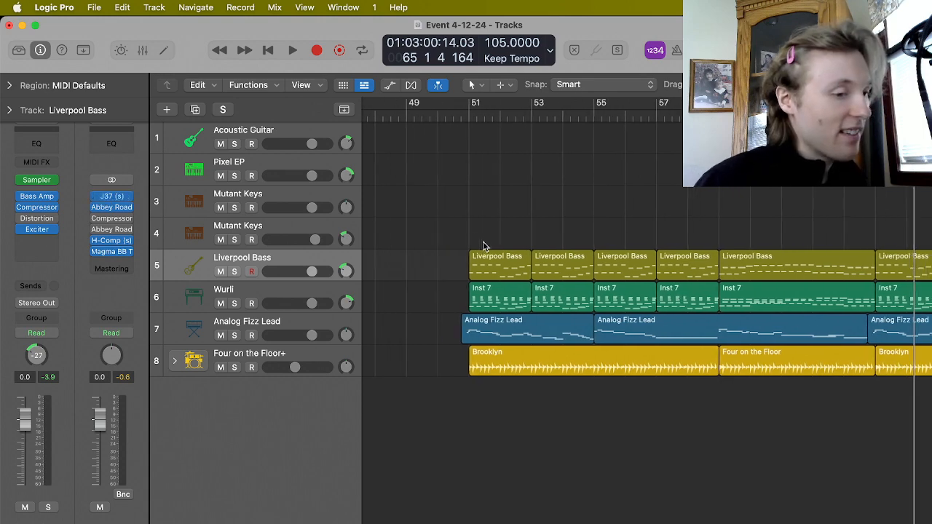
{"action": "left_click", "coordinate": [447, 129]}
{"action": "key", "text": "space"}
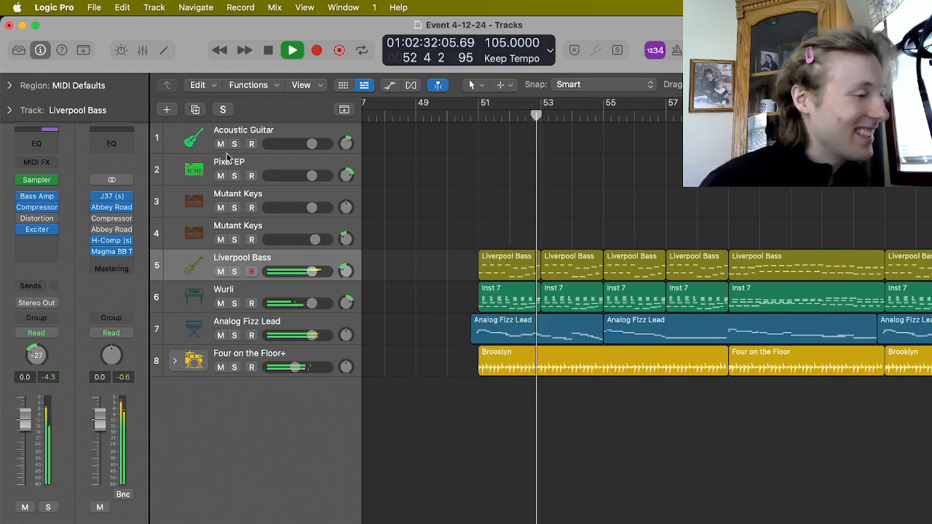
{"action": "mouse_move", "coordinate": [115, 198]}
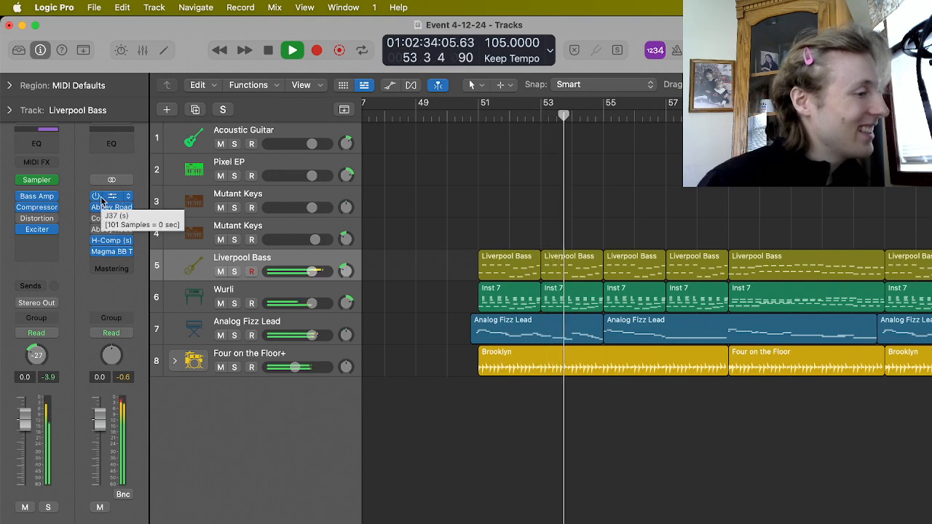
{"action": "left_click", "coordinate": [96, 197]}
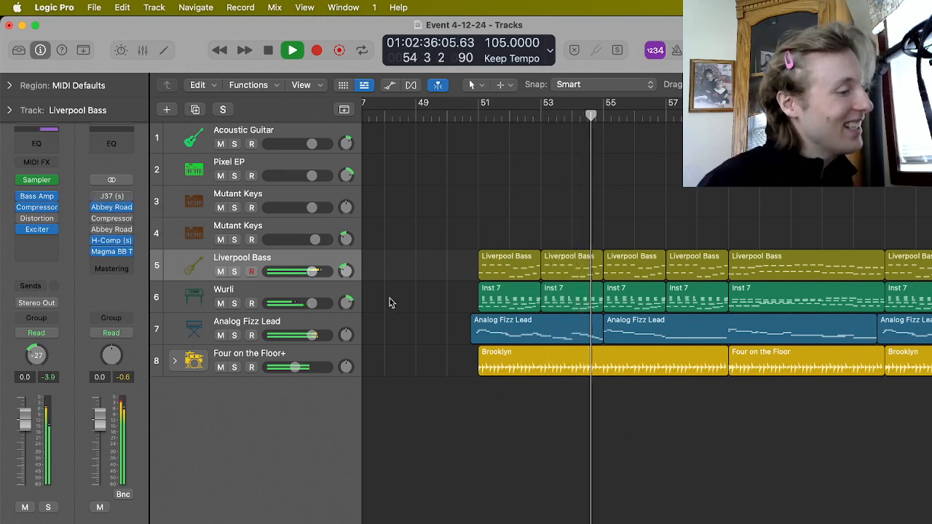
Stop playback near bar 54 and insert a stereo Waves J37 (s) in the output channel's next free effect slot.
{"action": "left_click", "coordinate": [104, 266]}
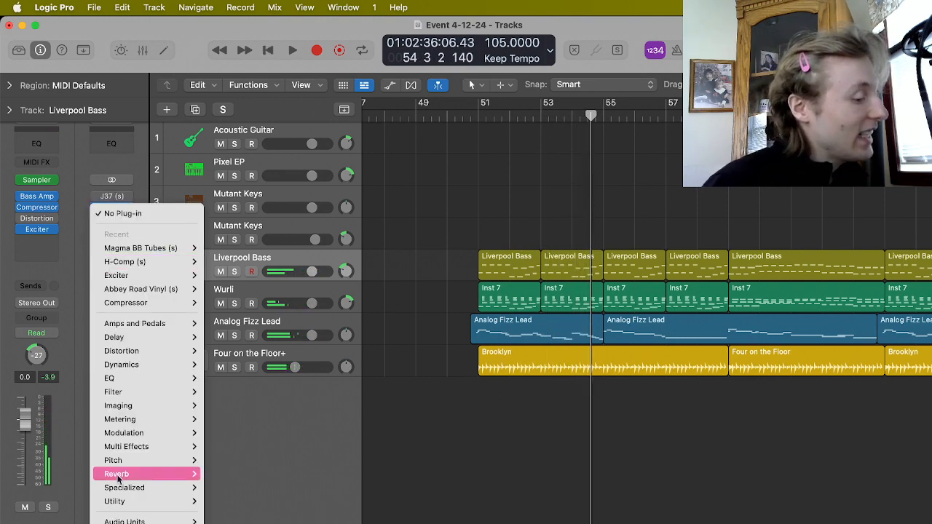
{"action": "mouse_move", "coordinate": [124, 518]}
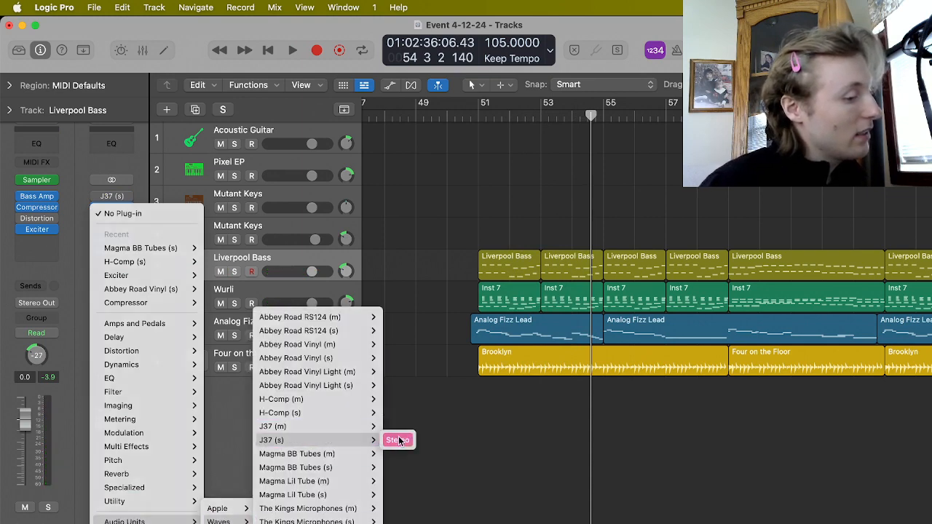
{"action": "left_click", "coordinate": [387, 440]}
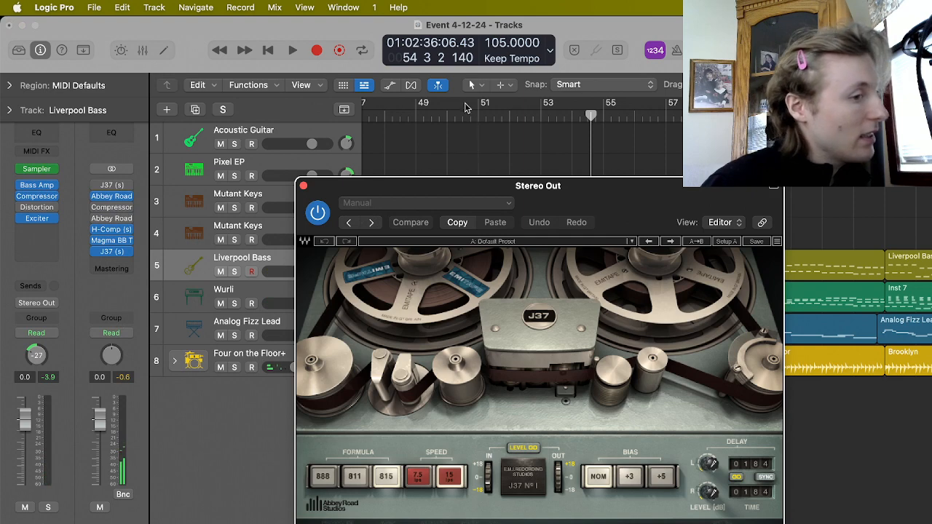
Have the Abbey Road plug-in below the output's Compressor active instead of the one above it, and play from bar 51.
{"action": "left_click", "coordinate": [477, 118]}
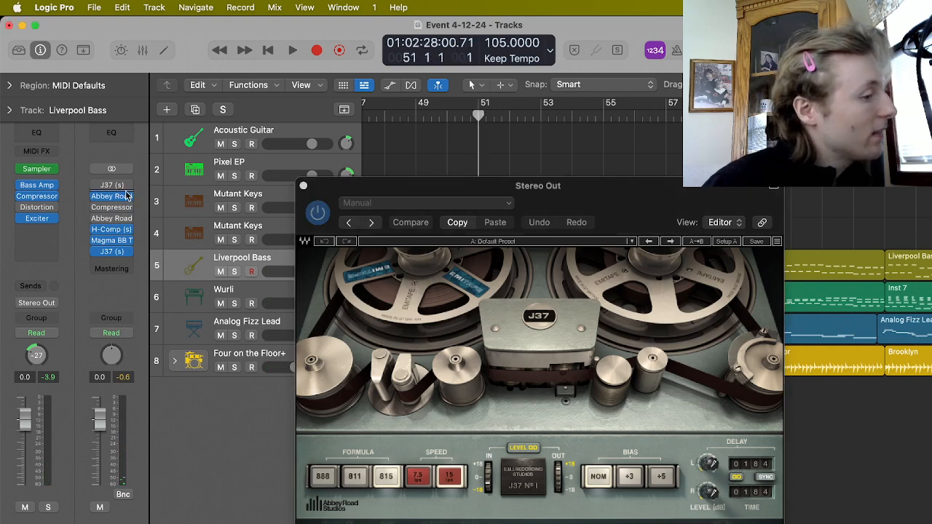
{"action": "left_click_drag", "start_coordinate": [114, 210], "coordinate": [113, 226]}
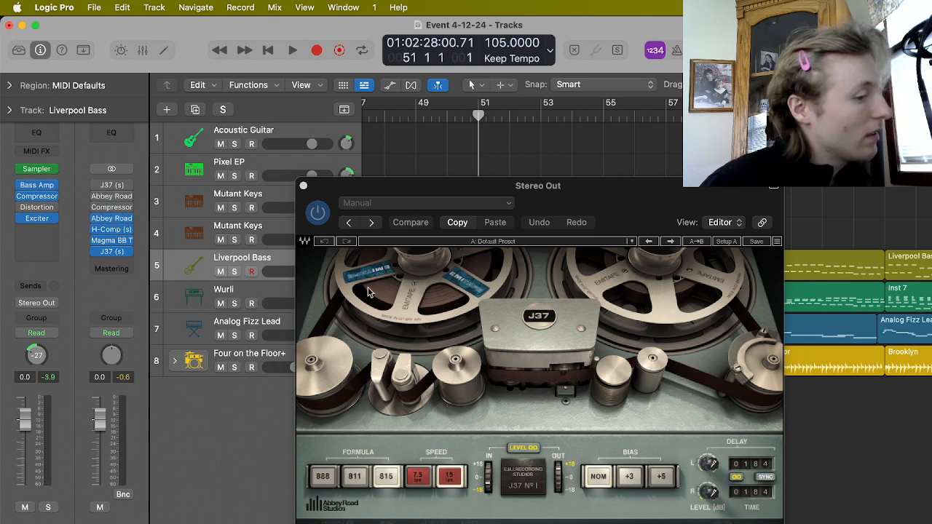
{"action": "left_click_drag", "start_coordinate": [676, 98], "coordinate": [679, 95]}
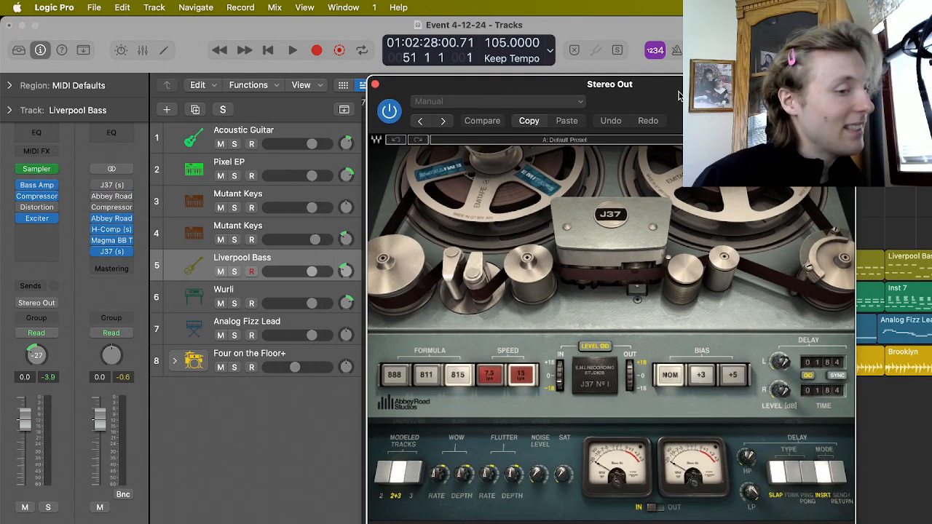
{"action": "key", "text": "space"}
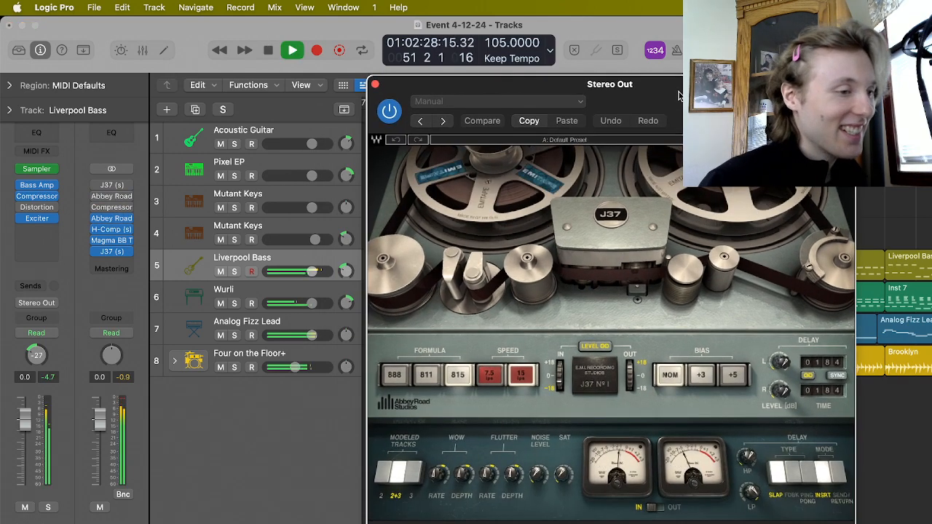
Adjust the new J37's delay level and set its delay type to FDBK while listening to the mix.
{"action": "left_click_drag", "start_coordinate": [781, 359], "coordinate": [790, 277]}
{"action": "left_click", "coordinate": [789, 472]}
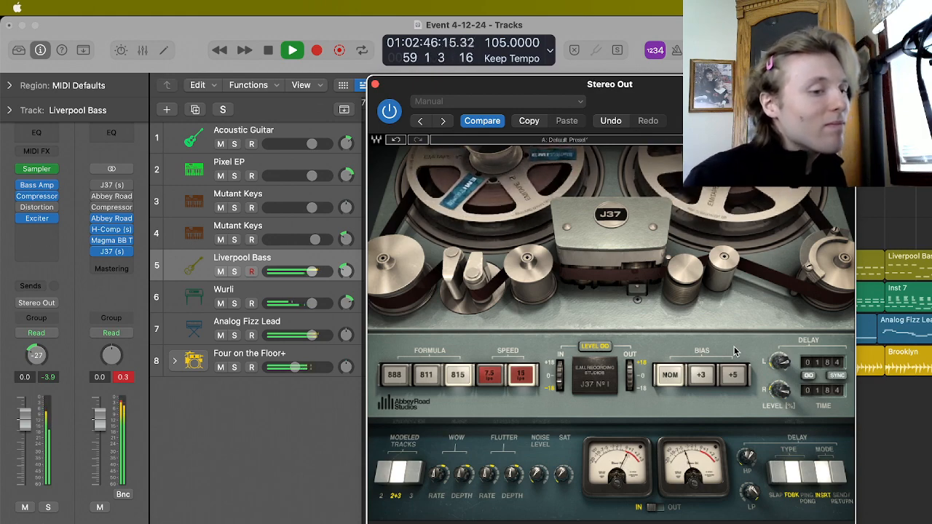
{"action": "key", "text": "space"}
{"action": "key", "text": "space"}
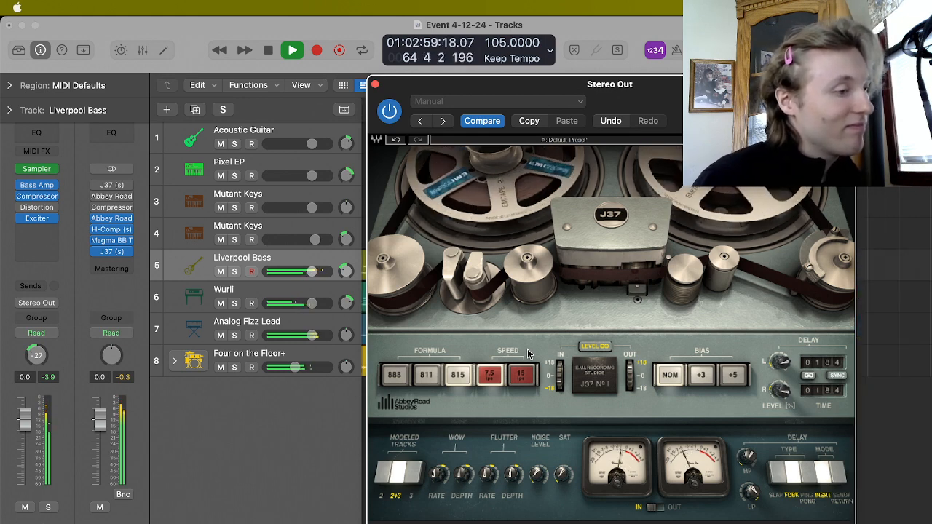
Compare the mix with the new J37 bypassed and active, close its window and stop playback near bar 70.
{"action": "left_click", "coordinate": [388, 110]}
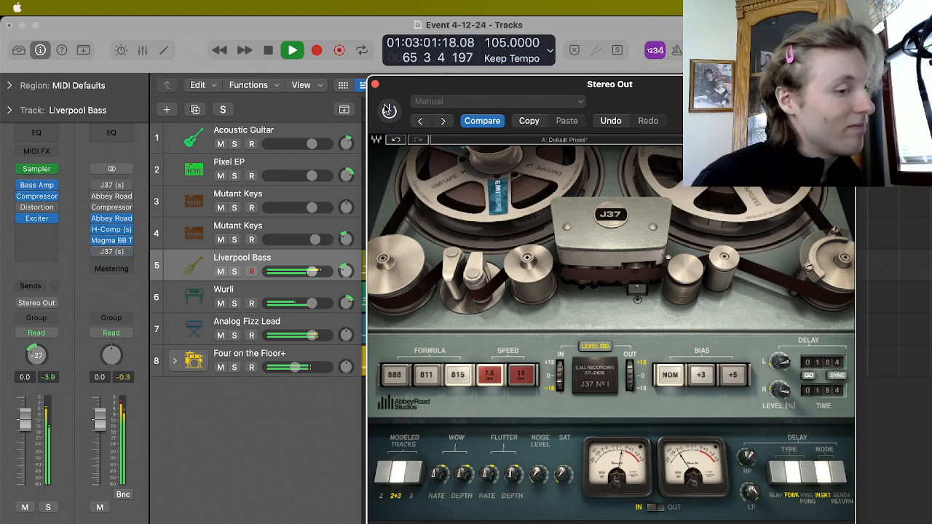
{"action": "left_click", "coordinate": [388, 110]}
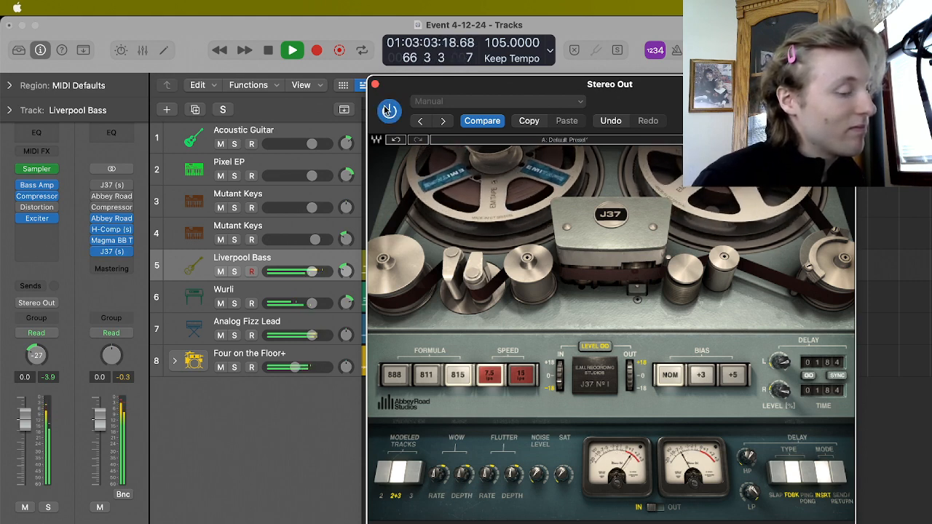
{"action": "left_click", "coordinate": [388, 110]}
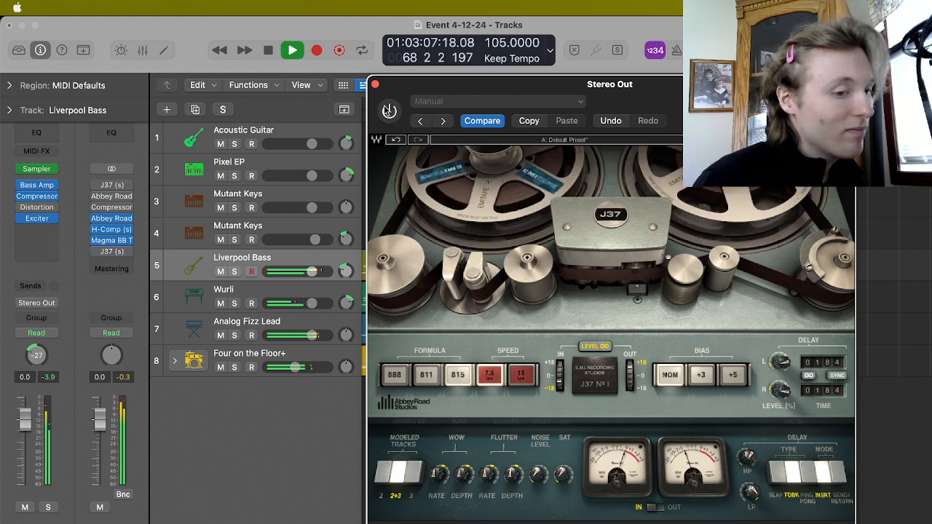
{"action": "left_click", "coordinate": [388, 110]}
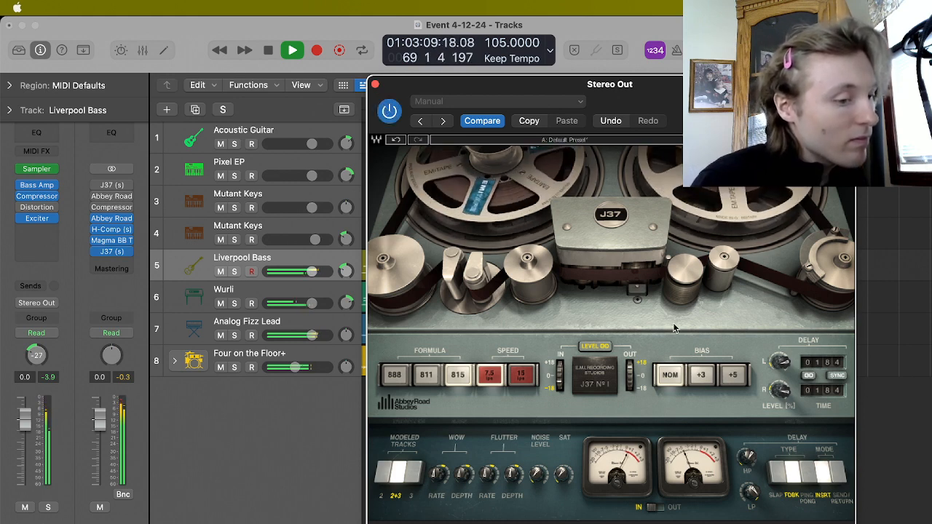
{"action": "key", "text": "super+w"}
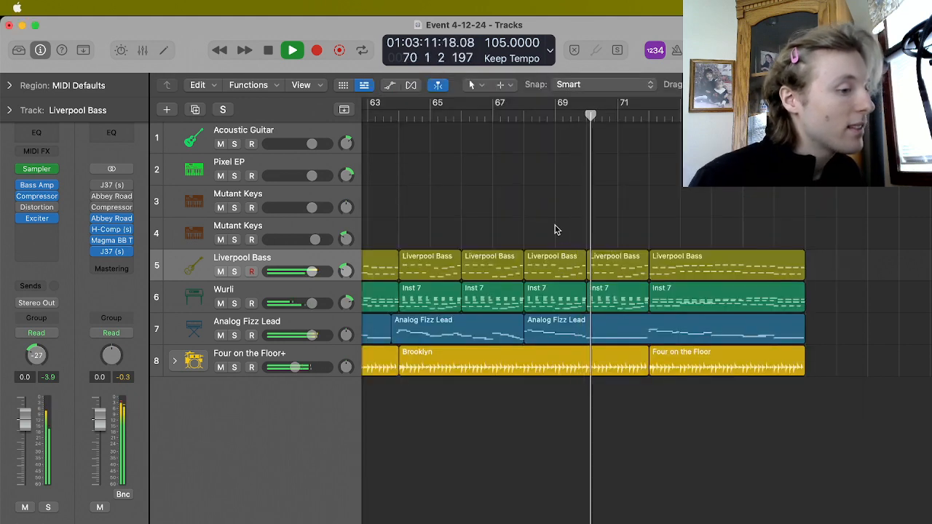
{"action": "key", "text": "space"}
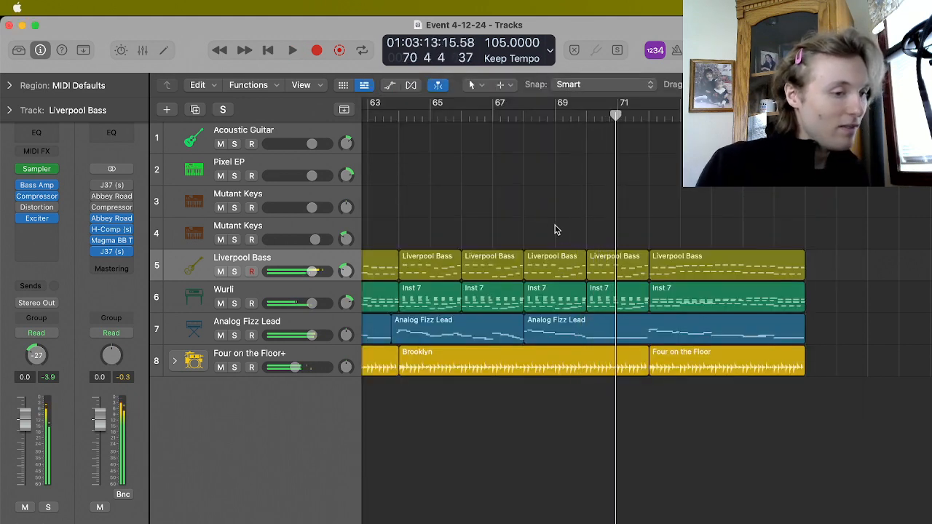
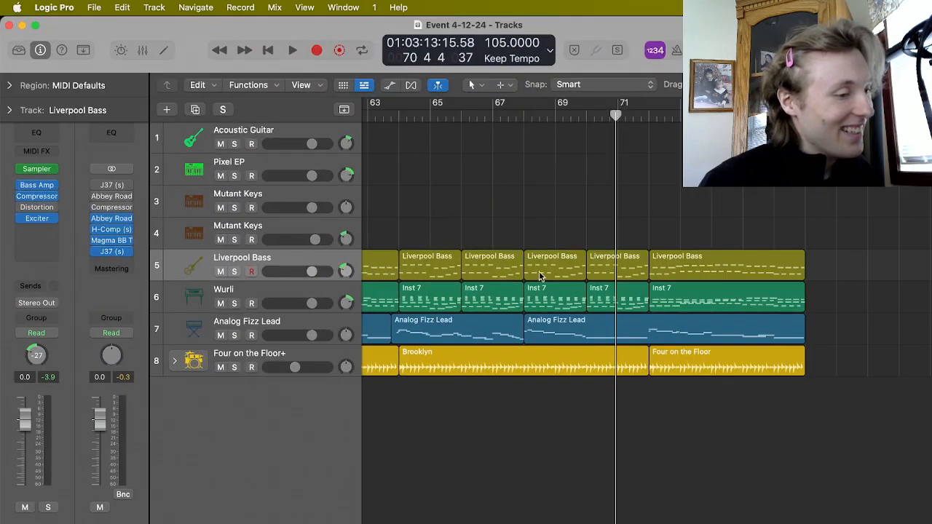
{"action": "scroll", "coordinate": [296, 272], "scroll_direction": "left", "scroll_amount": 15}
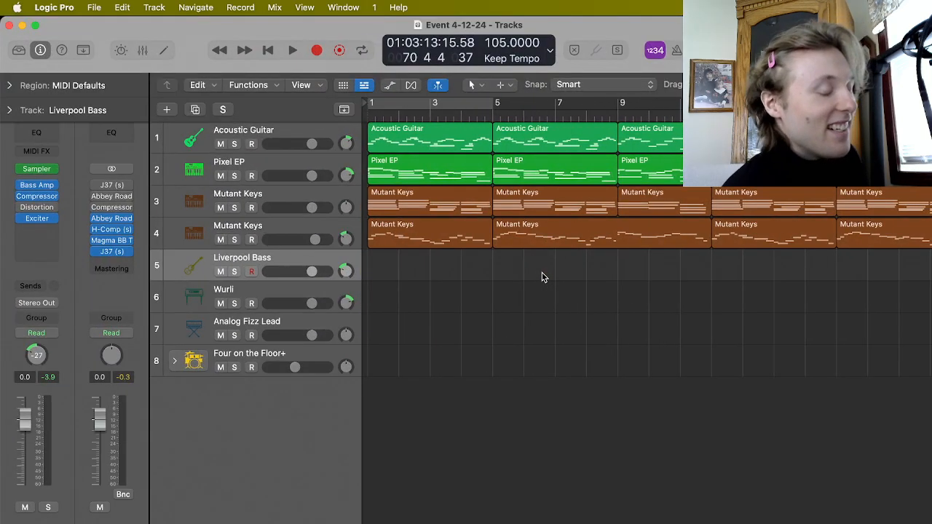
{"action": "scroll", "coordinate": [542, 277], "scroll_direction": "right", "scroll_amount": 15}
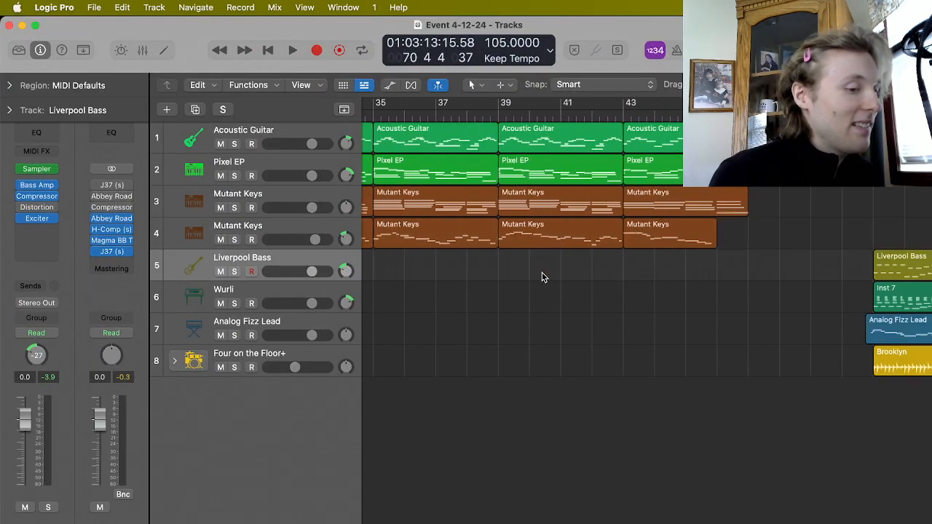
{"action": "scroll", "coordinate": [541, 273], "scroll_direction": "left", "scroll_amount": 5}
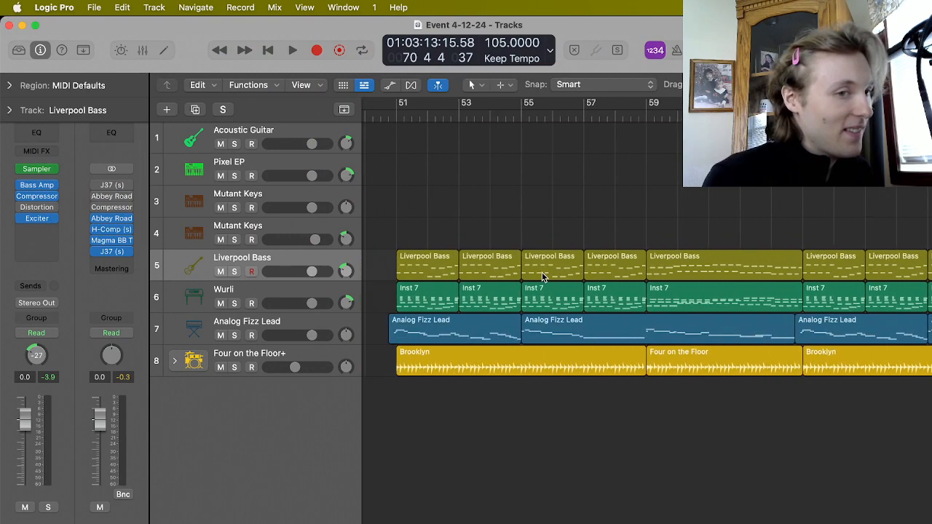
{"action": "scroll", "coordinate": [542, 272], "scroll_direction": "right", "scroll_amount": 1}
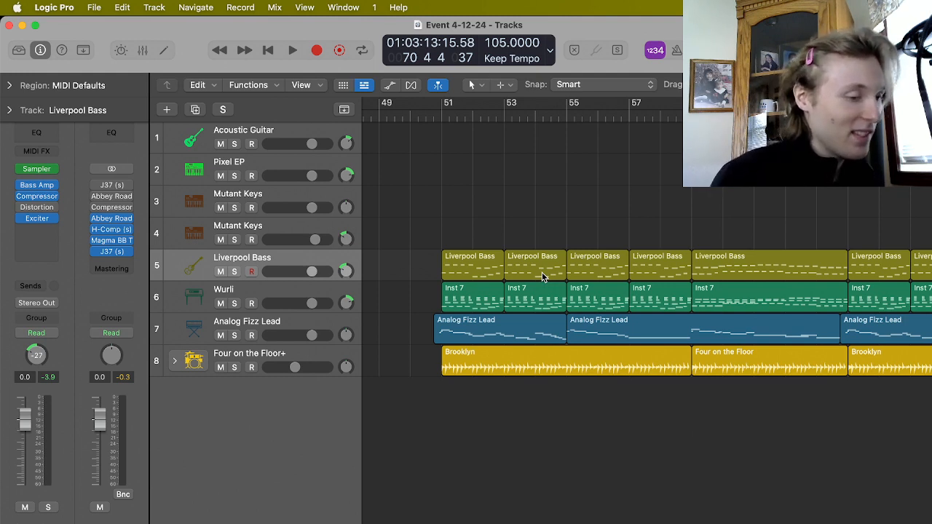
{"action": "scroll", "coordinate": [541, 275], "scroll_direction": "right", "scroll_amount": 15}
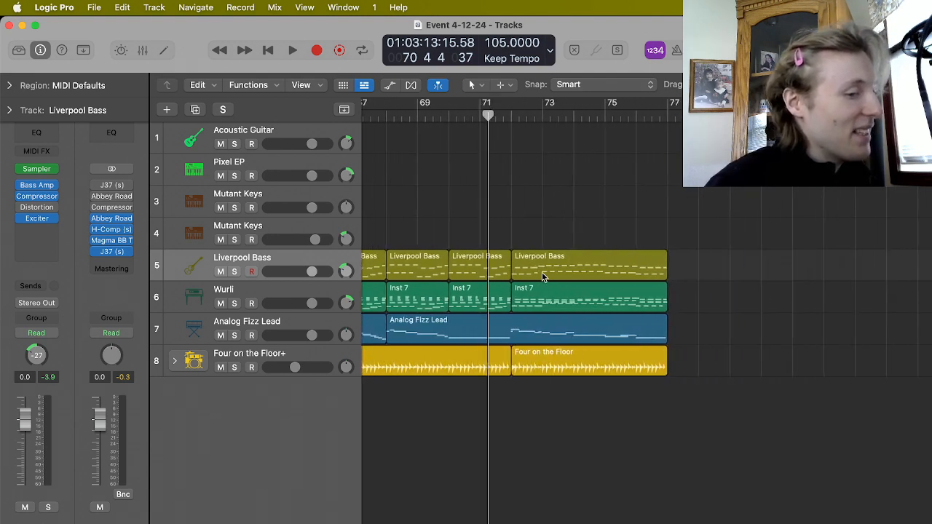
{"action": "scroll", "coordinate": [542, 276], "scroll_direction": "right", "scroll_amount": 3}
{"action": "left_click", "coordinate": [542, 276]}
{"action": "scroll", "coordinate": [542, 276], "scroll_direction": "left", "scroll_amount": 18}
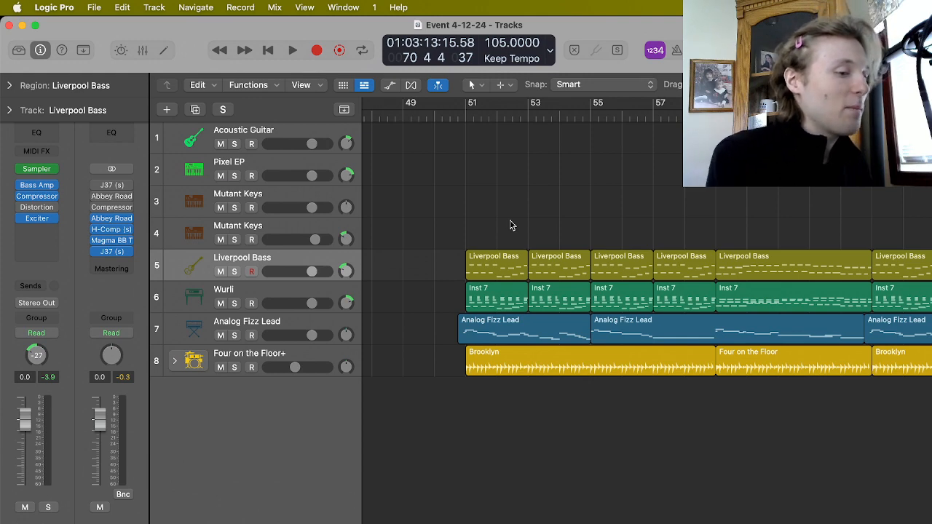
Return to the project start, play the opening guitar and keyboard section, and stop near bar 5.
{"action": "scroll", "coordinate": [509, 225], "scroll_direction": "left", "scroll_amount": 15}
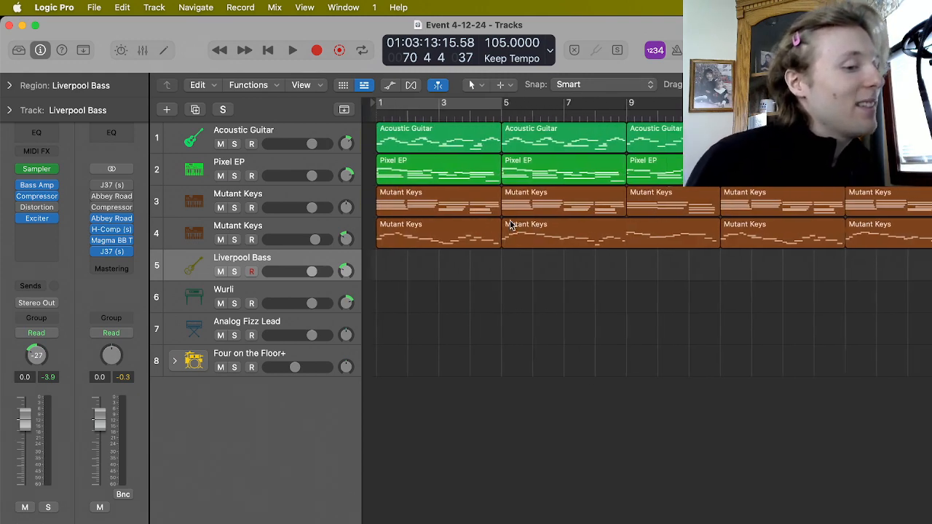
{"action": "left_click", "coordinate": [265, 51]}
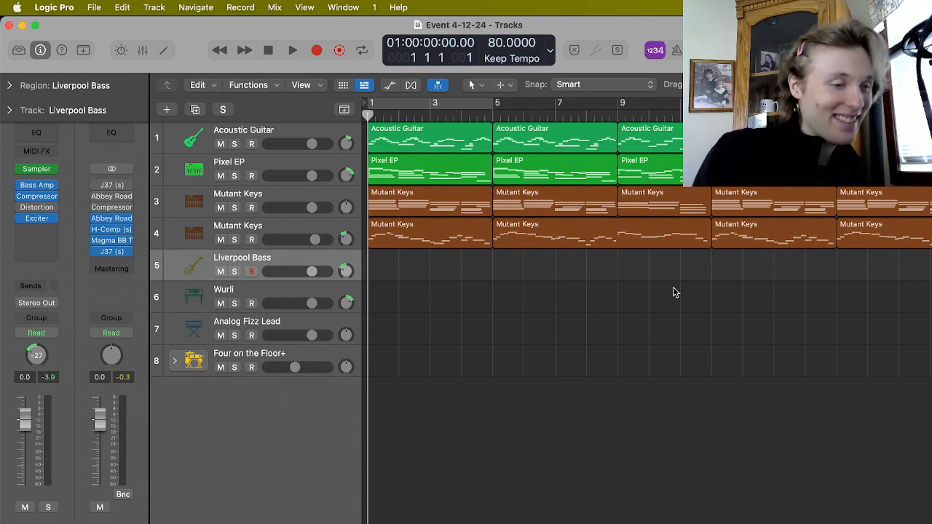
{"action": "key", "text": "space"}
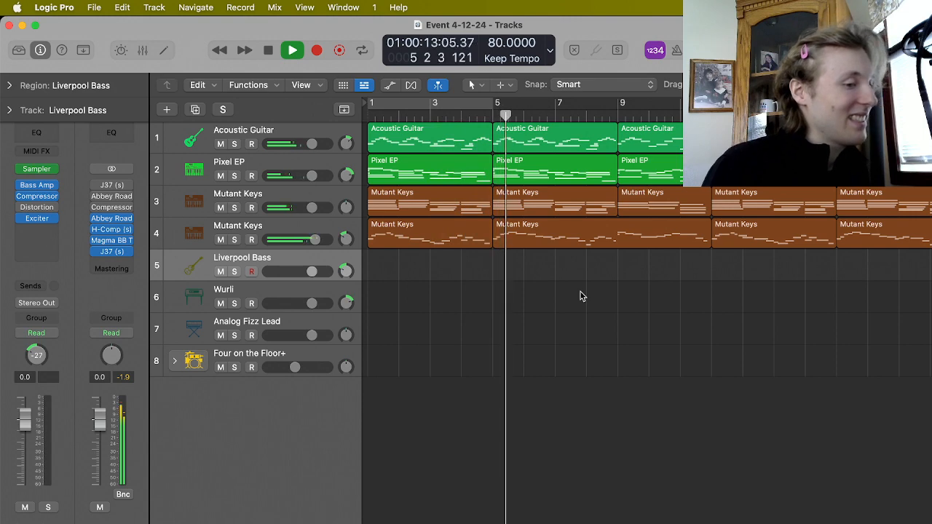
{"action": "key", "text": "space"}
Play the bass-led section from just before bar 51, clear the region selection and stop near bar 62.
{"action": "scroll", "coordinate": [580, 296], "scroll_direction": "right", "scroll_amount": 15}
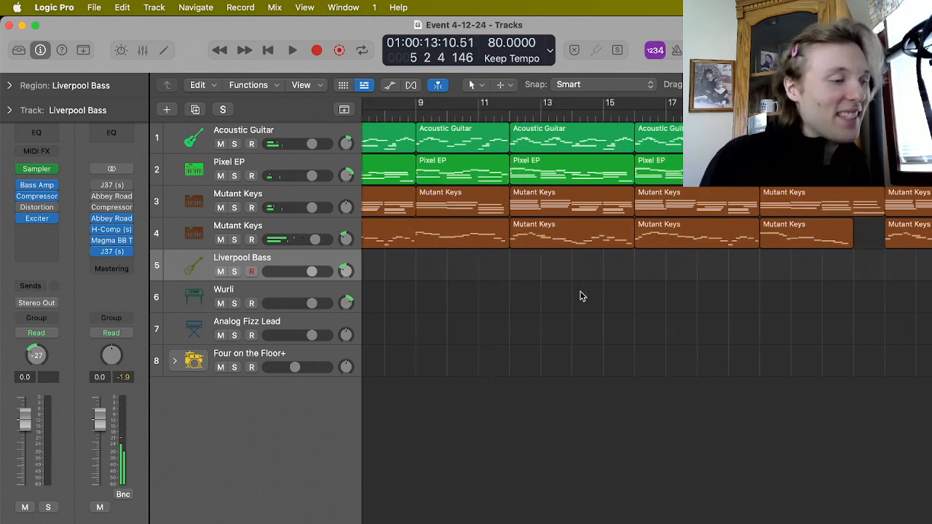
{"action": "scroll", "coordinate": [580, 295], "scroll_direction": "right", "scroll_amount": 1}
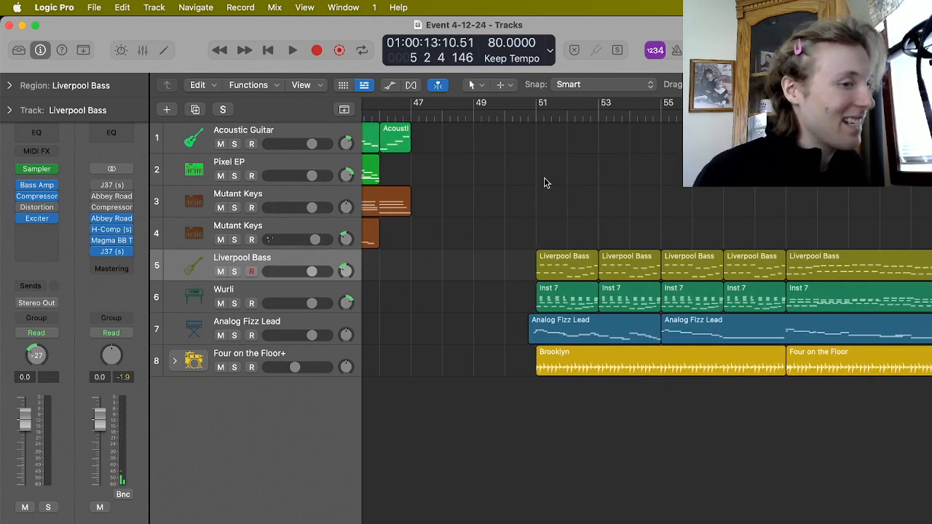
{"action": "left_click", "coordinate": [516, 118]}
{"action": "key", "text": "space"}
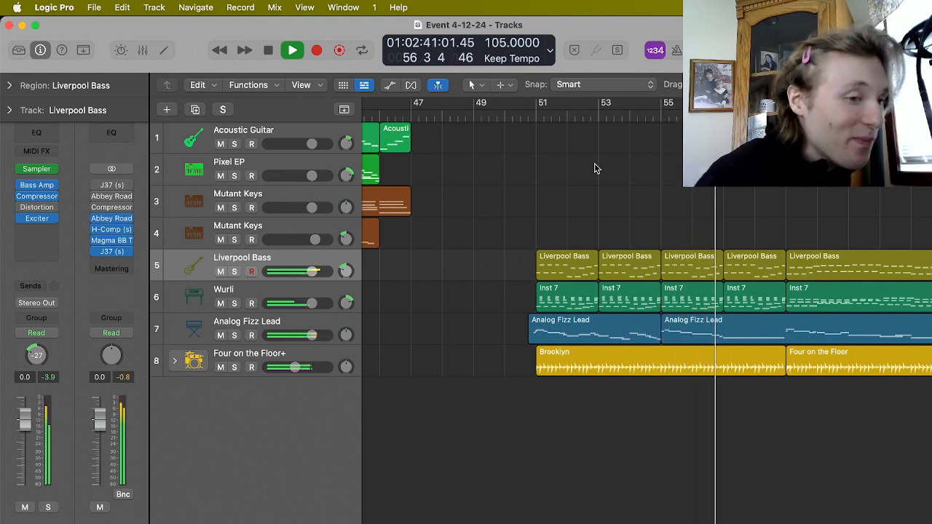
{"action": "scroll", "coordinate": [594, 168], "scroll_direction": "right", "scroll_amount": 5}
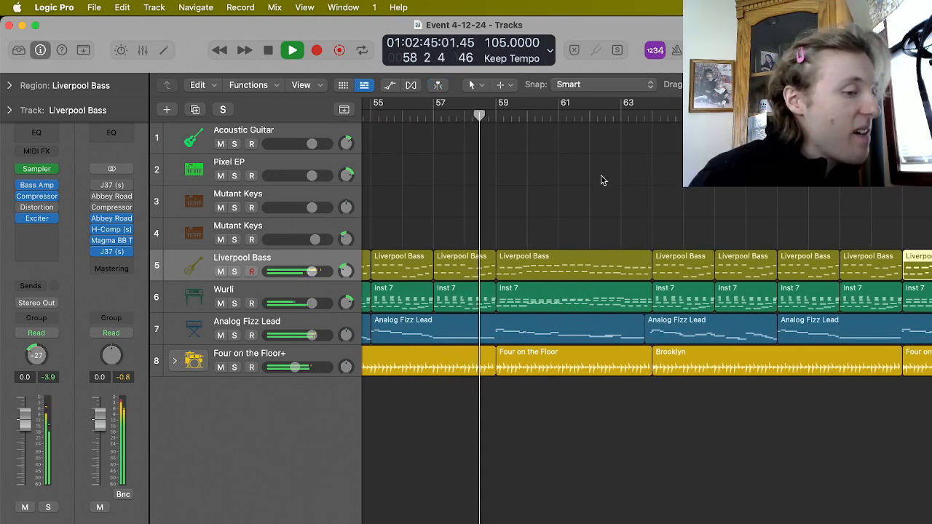
{"action": "scroll", "coordinate": [599, 175], "scroll_direction": "right", "scroll_amount": 2}
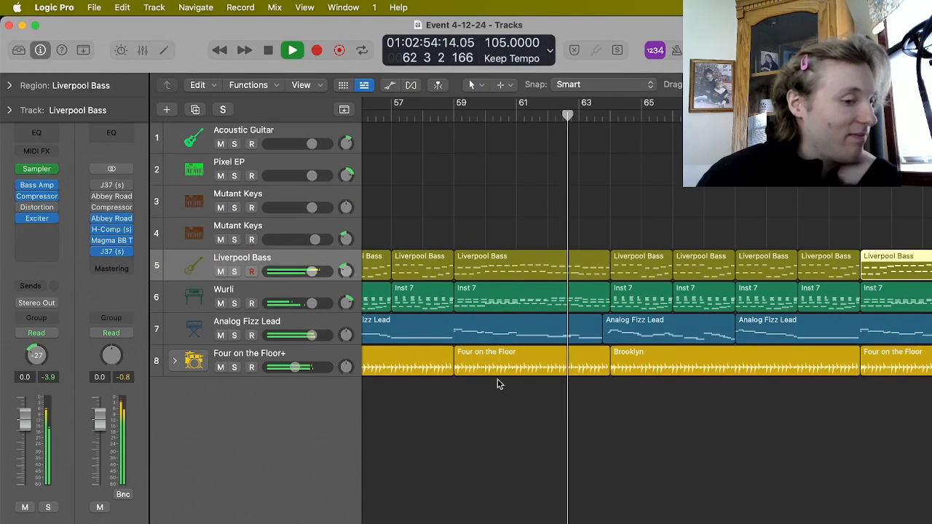
{"action": "left_click", "coordinate": [495, 386]}
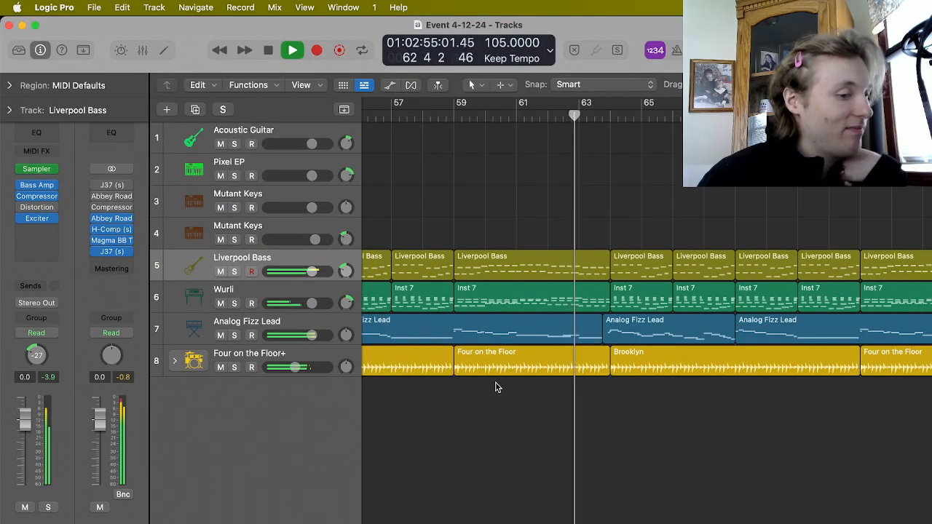
{"action": "scroll", "coordinate": [495, 388], "scroll_direction": "right", "scroll_amount": 5}
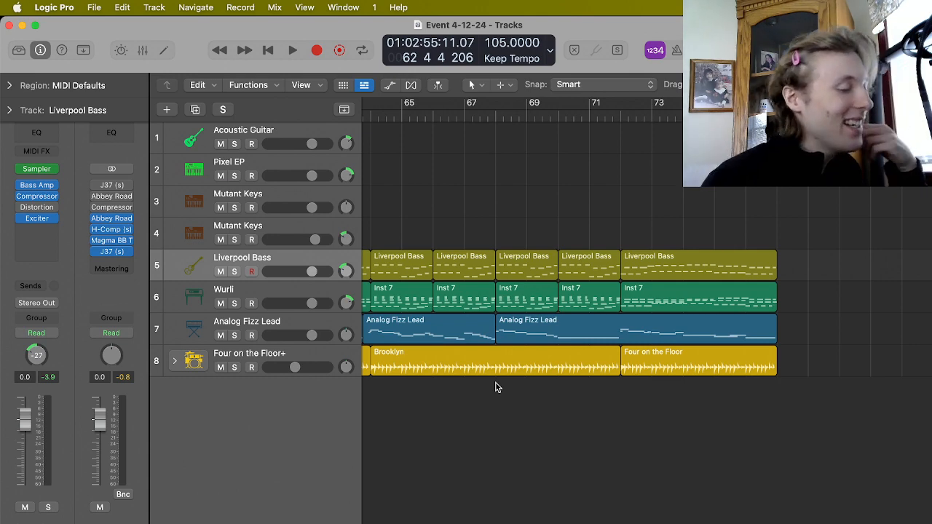
{"action": "scroll", "coordinate": [495, 387], "scroll_direction": "left", "scroll_amount": 5}
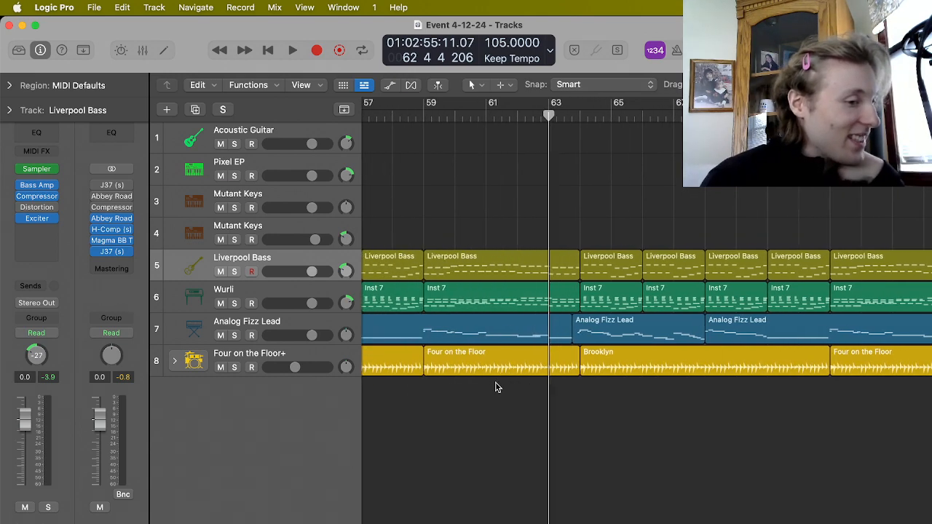